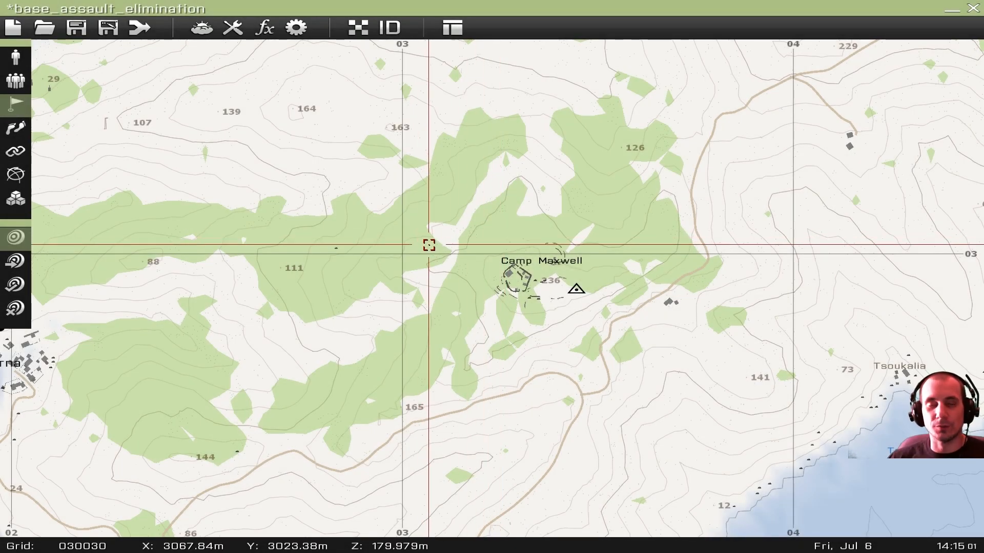
- Examine the terrain around Camp Maxwell and the layout of the camp's buildings and walls on the map
scroll(367, 246, "down", 2)
scroll(507, 225, "up", 2)
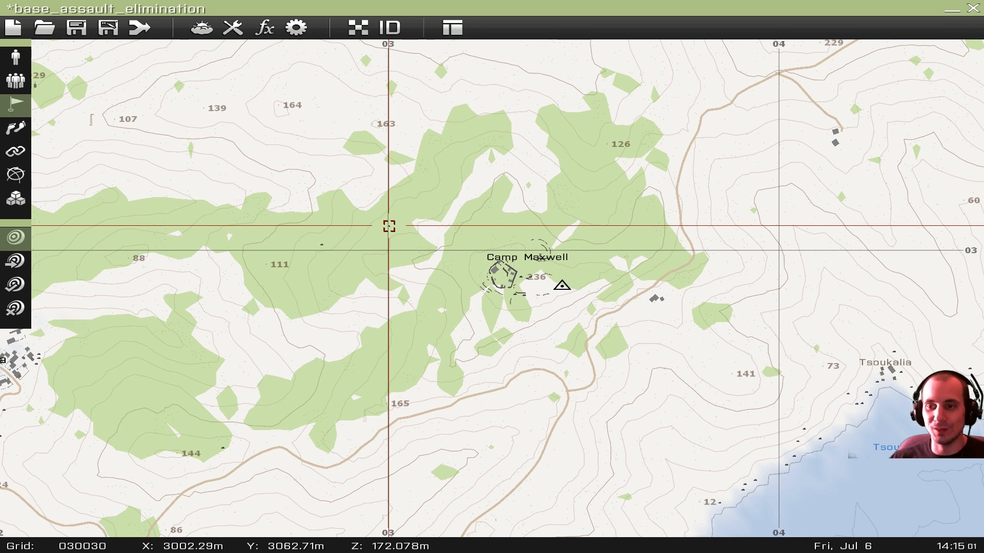
mouse_move(353, 231)
right_mouse_down()
mouse_move(363, 254)
mouse_move(363, 227)
right_mouse_up()
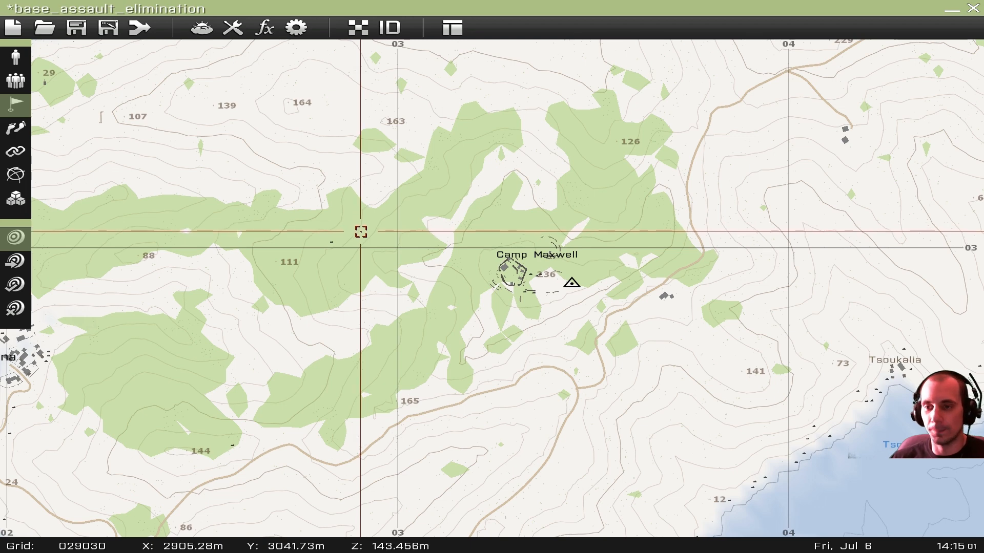
right_click_drag(353, 202, 427, 236)
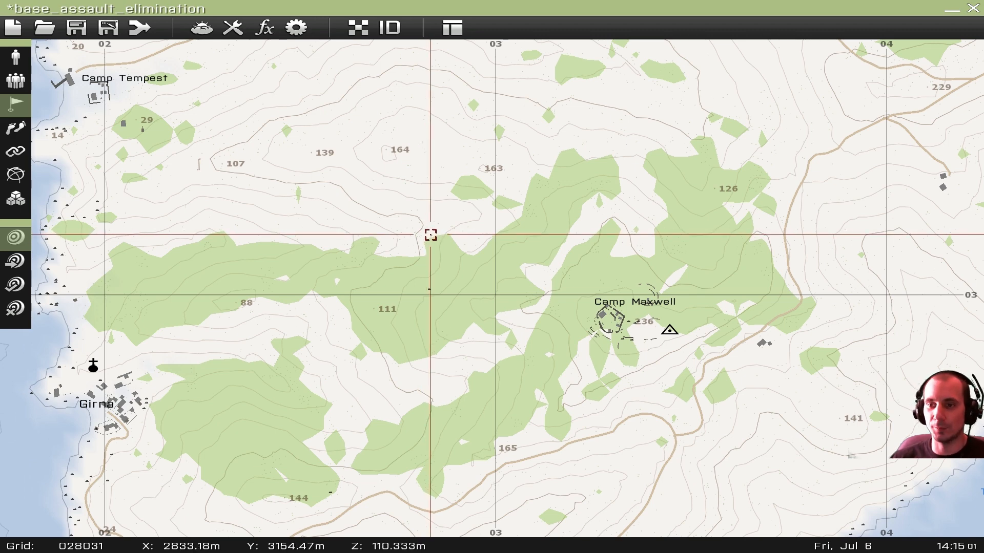
scroll(432, 234, "down", 3)
scroll(433, 233, "up", 3)
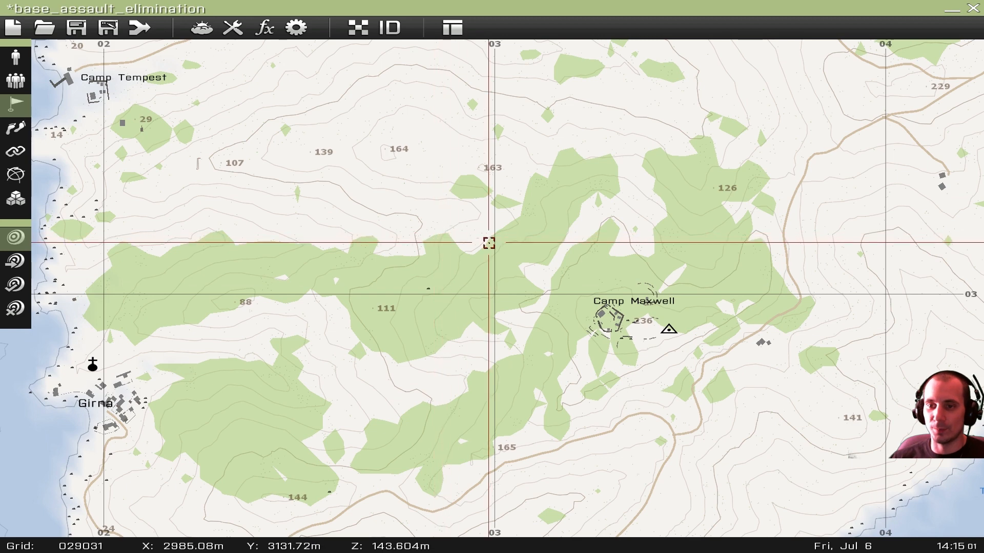
right_click_drag(488, 243, 444, 214)
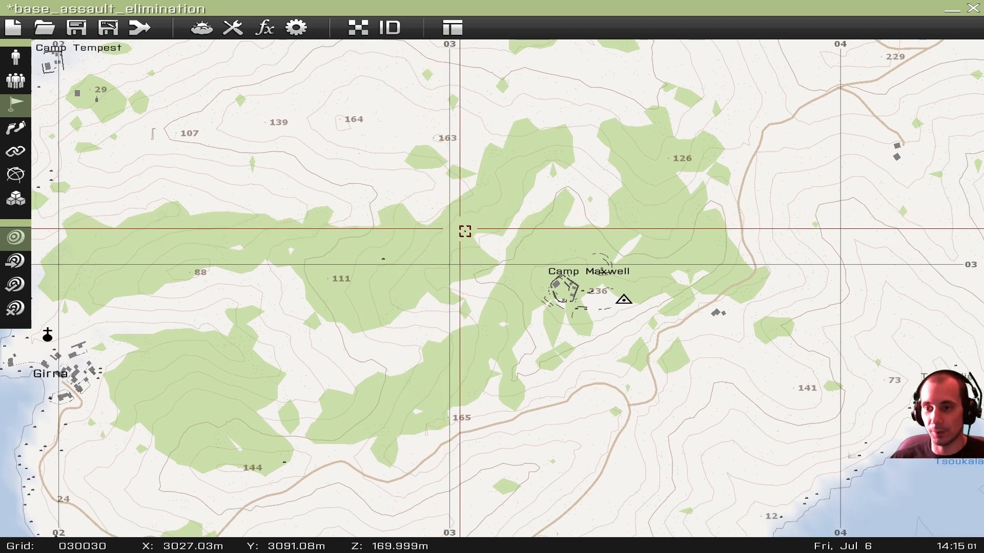
scroll(460, 229, "up", 4)
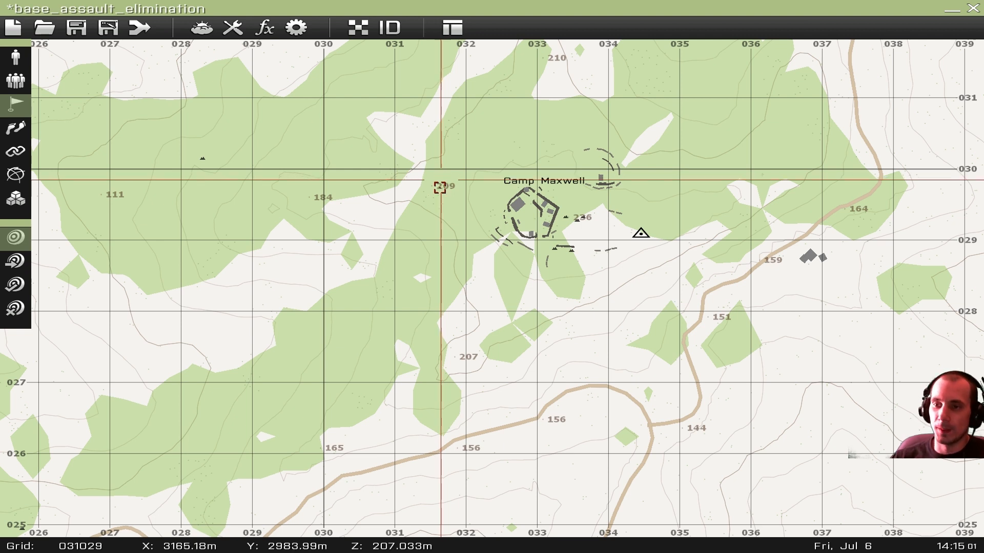
right_click_drag(451, 178, 446, 218)
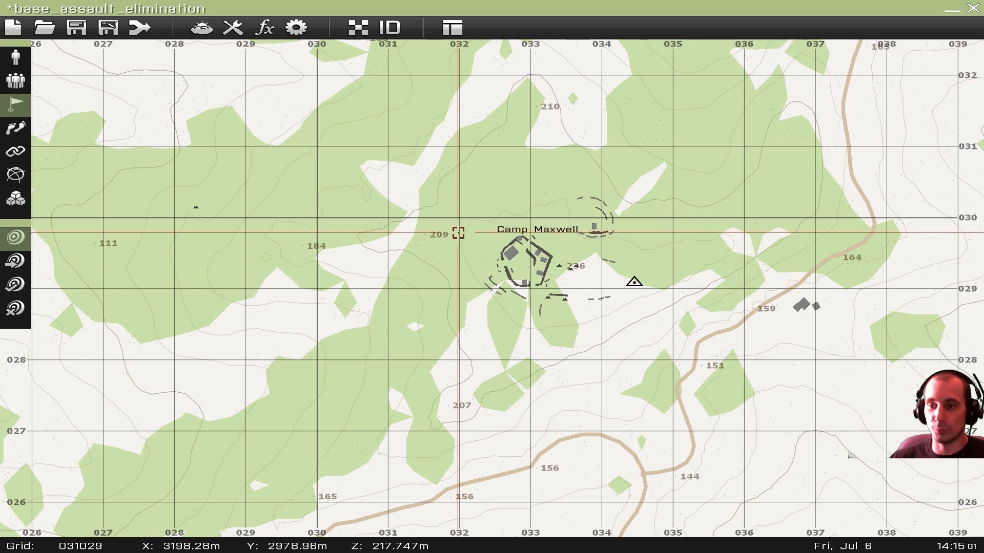
scroll(458, 233, "up", 3)
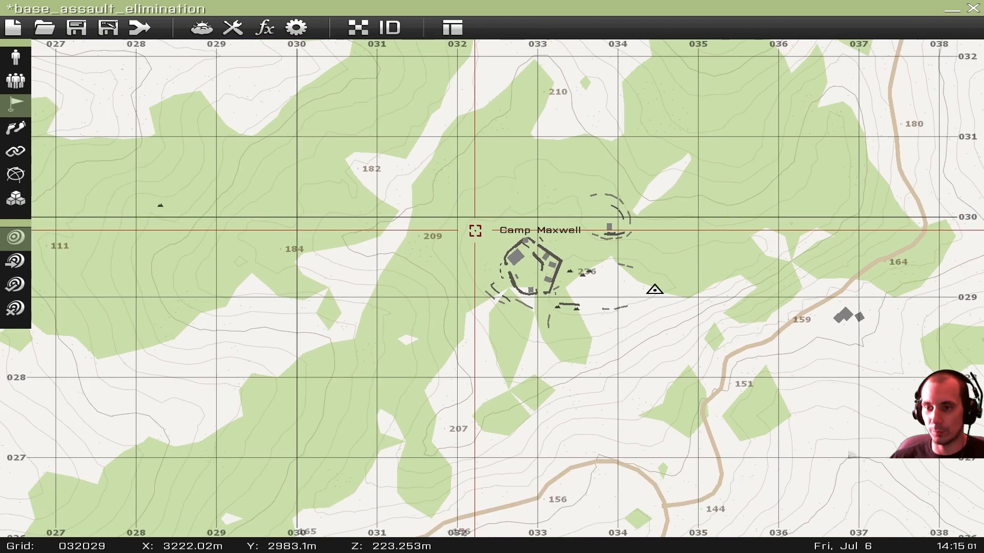
scroll(475, 230, "down", 2)
scroll(475, 233, "up", 3)
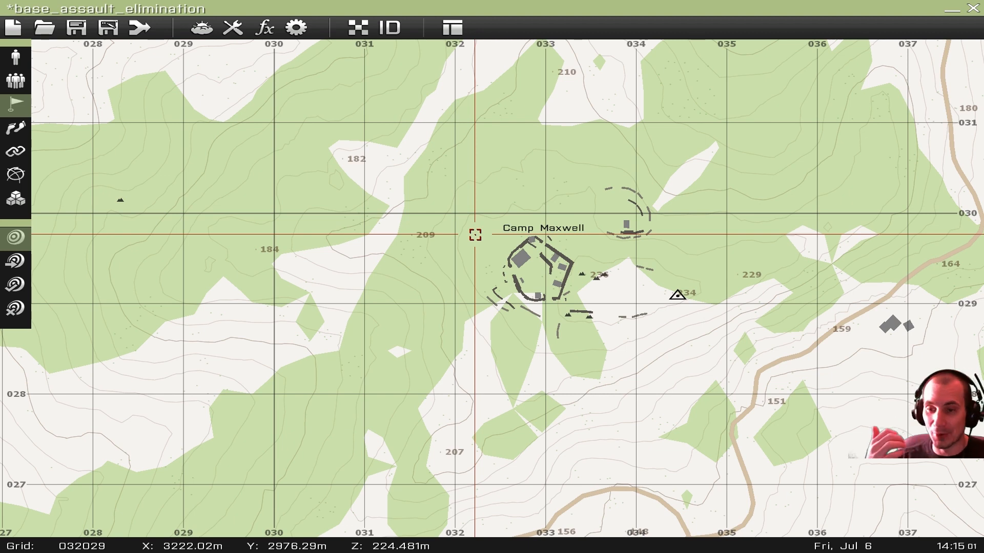
scroll(475, 234, "up", 2)
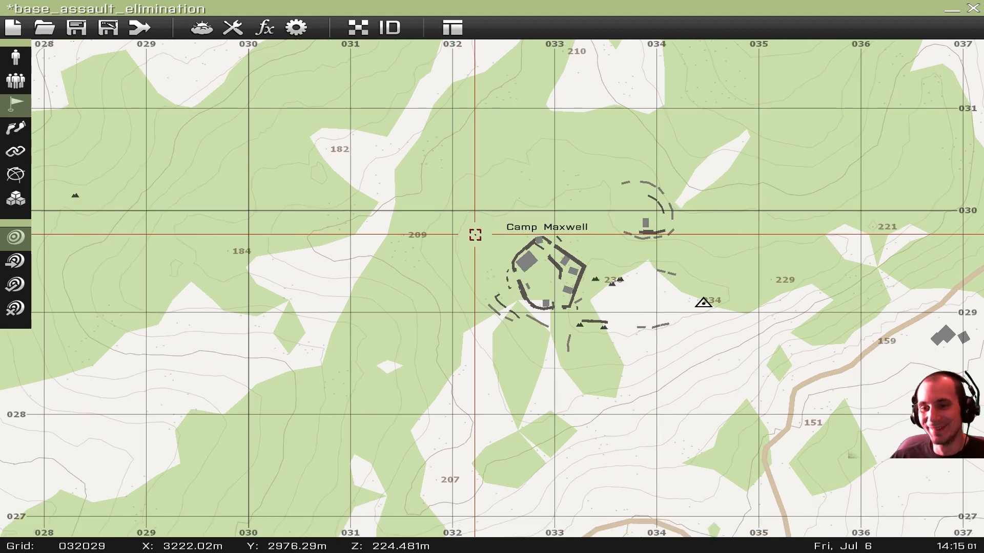
right_click_drag(494, 226, 491, 205)
scroll(485, 215, "up", 3)
scroll(485, 220, "down", 3)
scroll(487, 238, "up", 5)
scroll(486, 239, "down", 3)
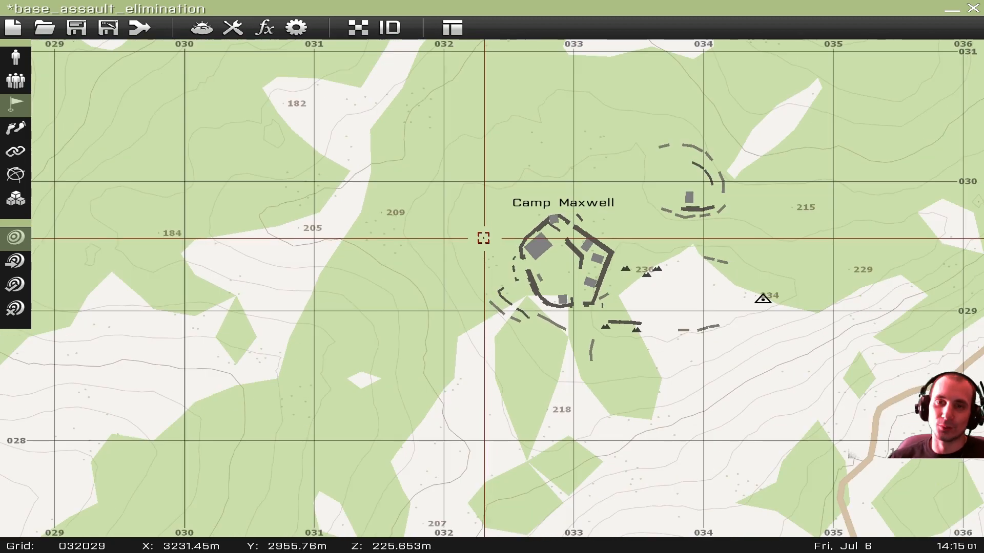
scroll(485, 239, "up", 3)
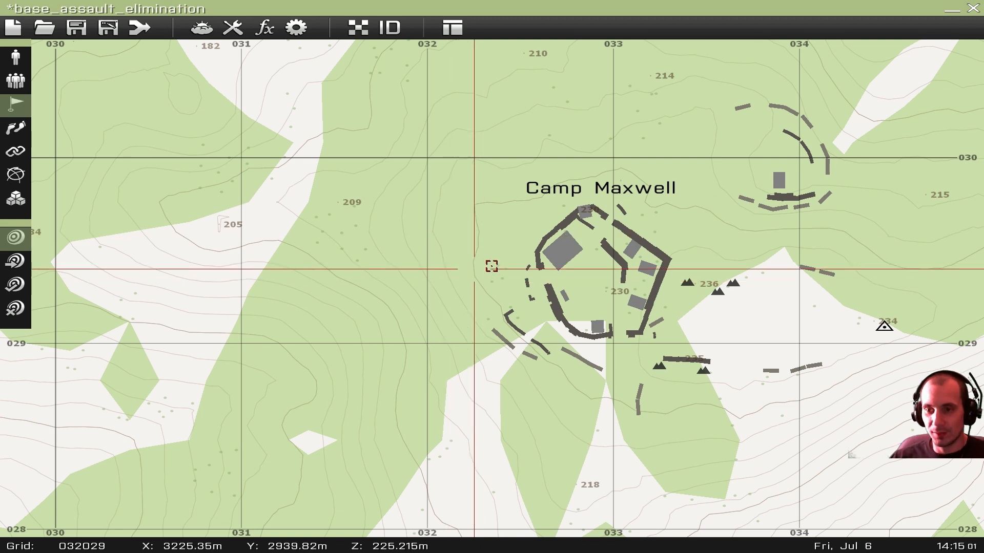
- Insert a BLUFOR rifleman controlled by the player in the open yard inside Camp Maxwell
left_click(19, 69)
scroll(344, 191, "down", 2)
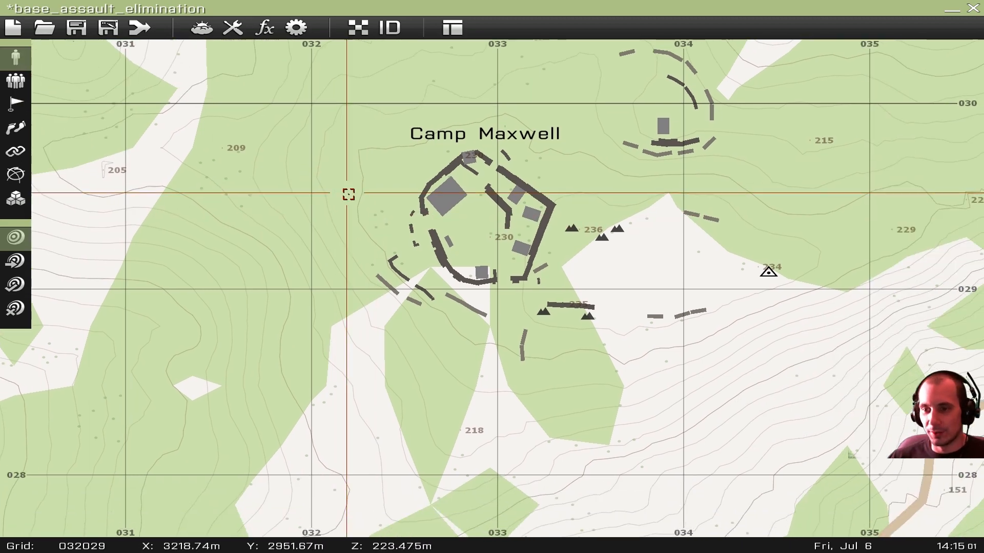
scroll(436, 226, "down", 3)
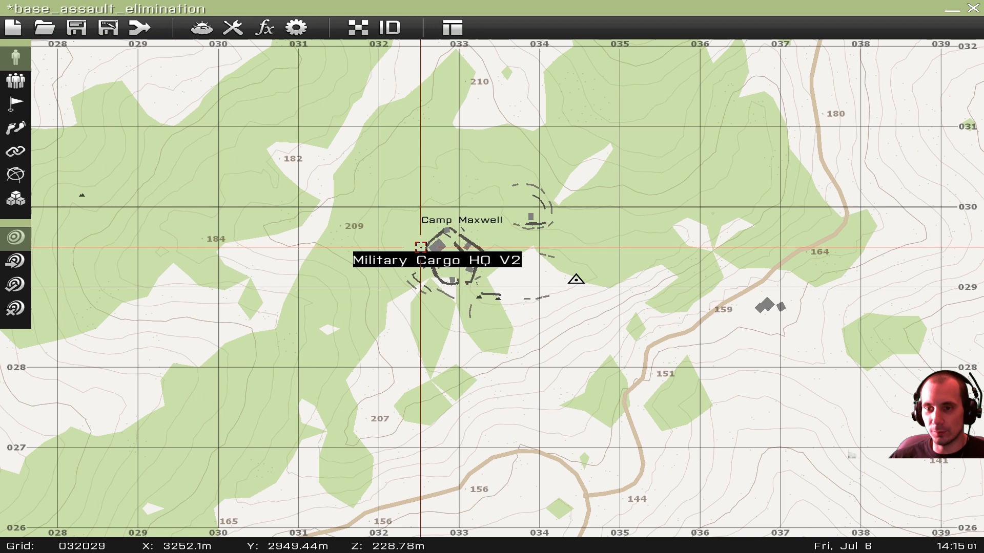
scroll(426, 238, "up", 2)
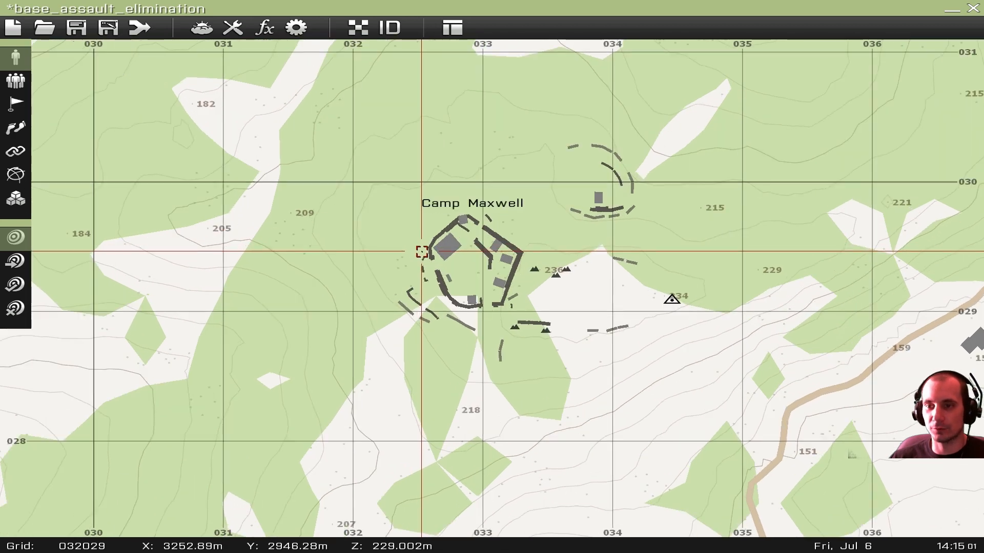
scroll(448, 264, "up", 3)
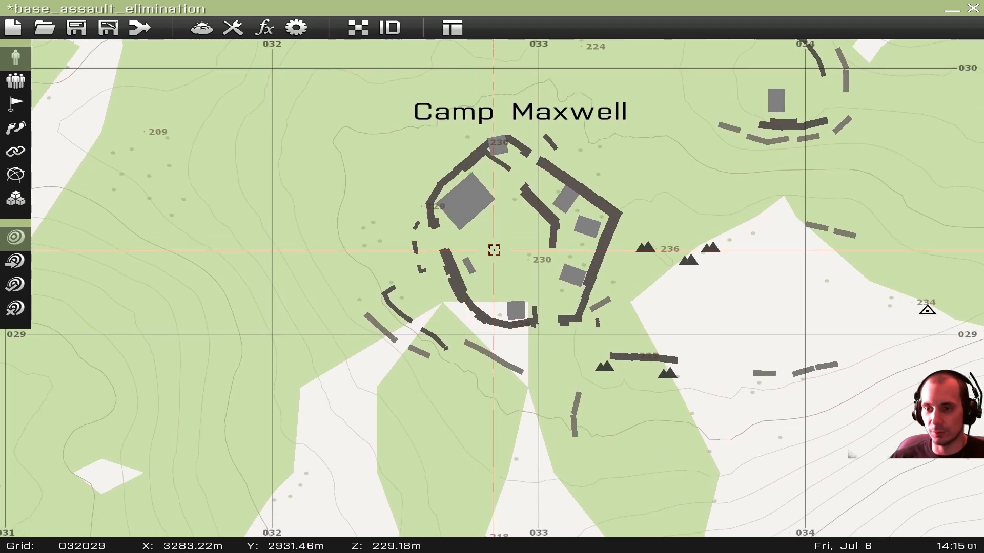
double_click(494, 251)
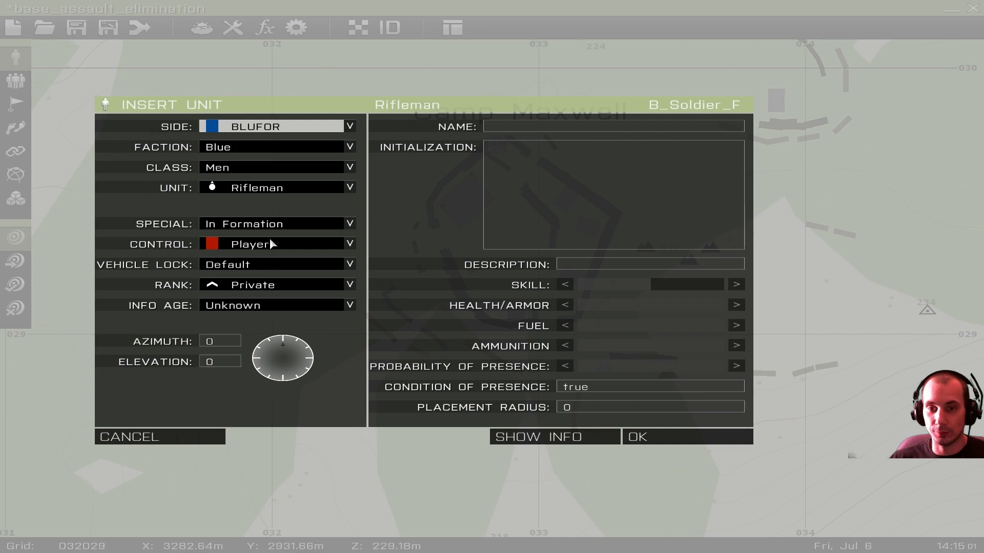
left_click(666, 436)
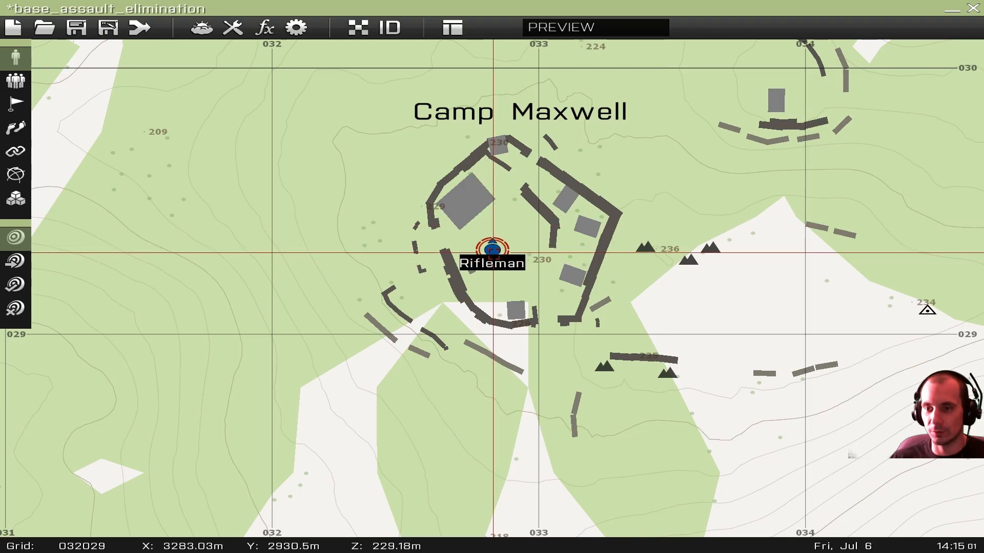
- Preview the mission to scout Camp Maxwell in third person, check the in-game map, and return to the editor
left_click(577, 31)
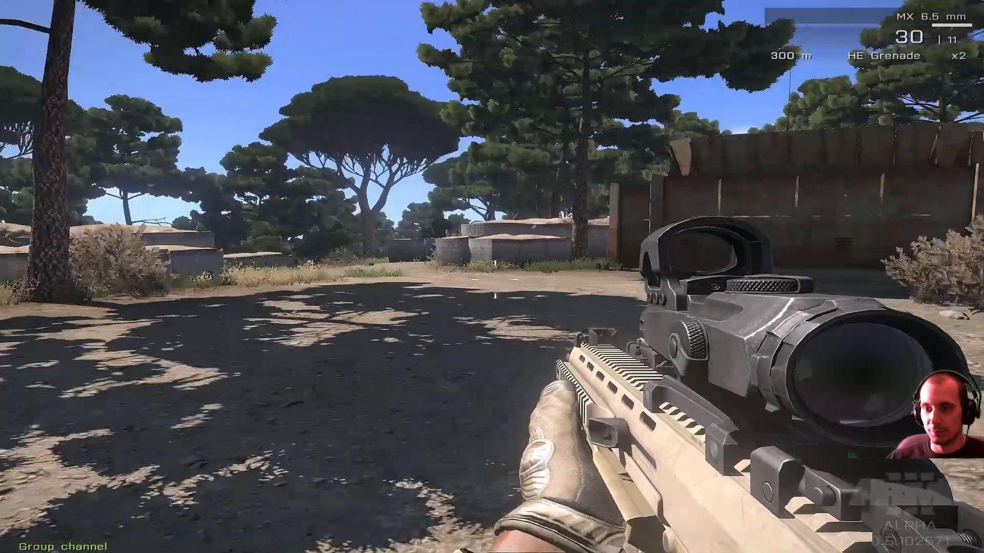
key("KP_Enter")
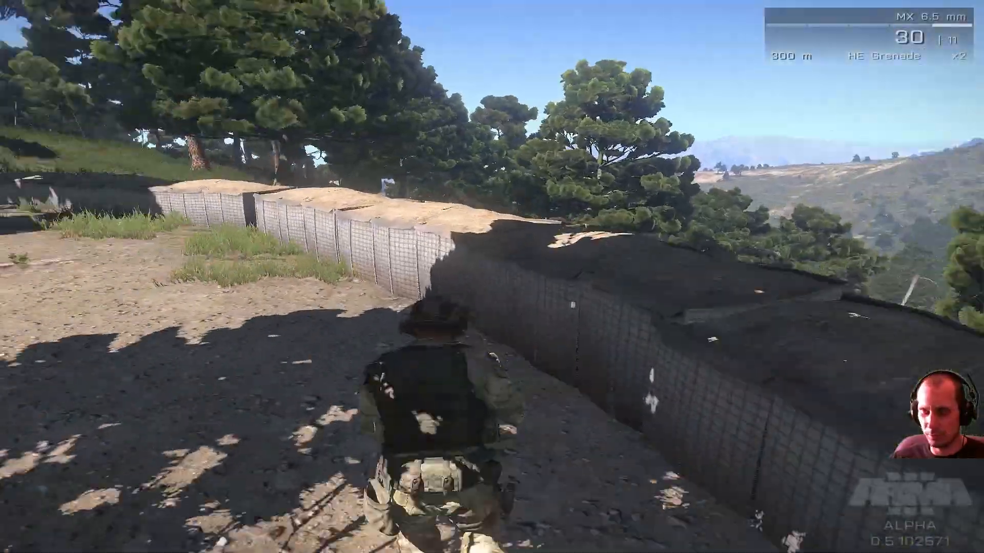
scroll(549, 276, "down", 3)
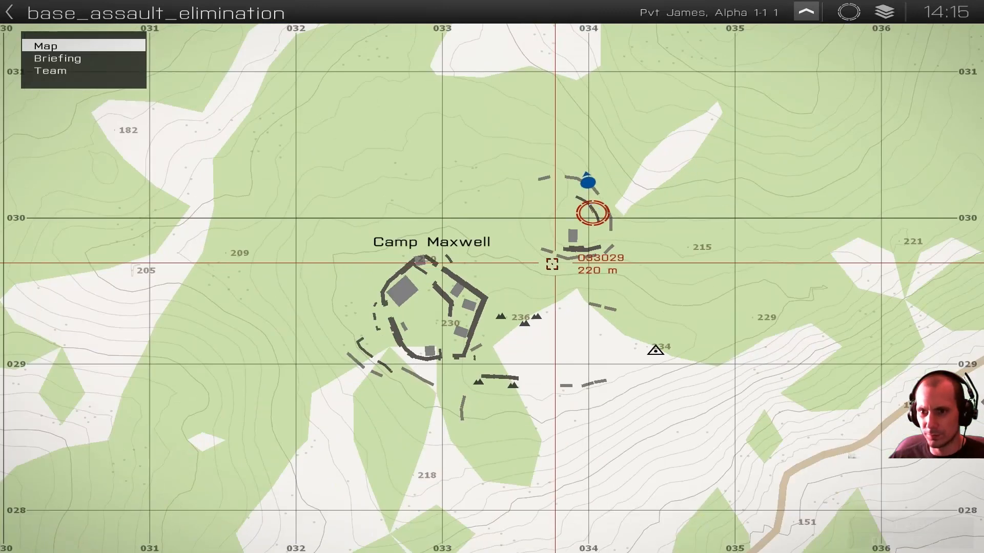
left_click(878, 14)
left_click(882, 15)
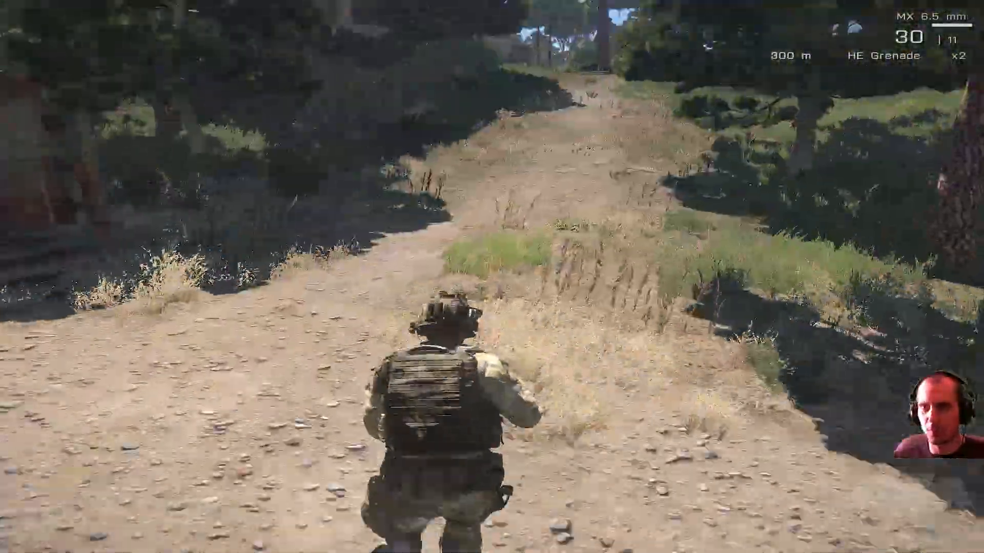
key("Escape")
left_click(99, 495)
- Move the rifleman out of Camp Maxwell to the terrain west of it, and delete him from the map
scroll(481, 281, "down", 5)
left_click_drag(490, 269, 357, 297)
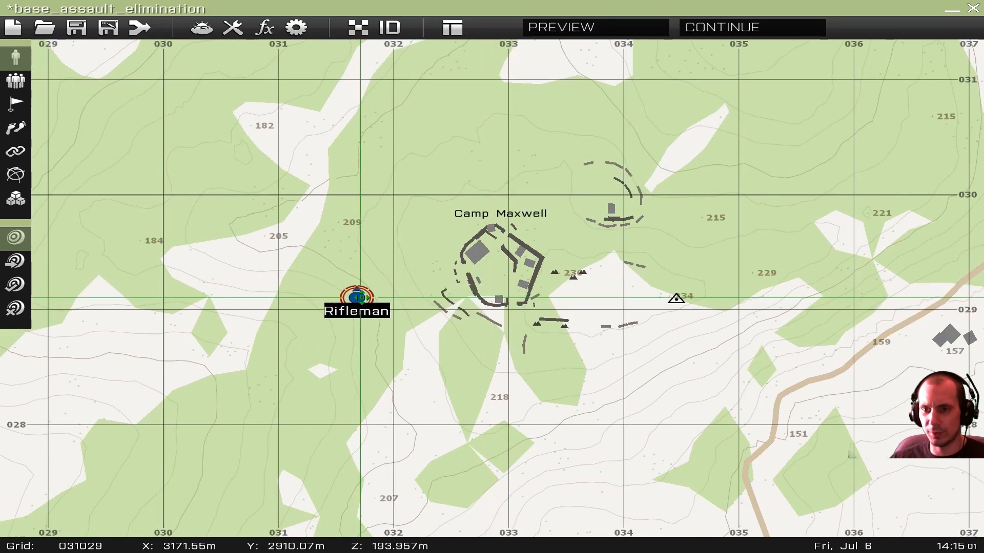
scroll(406, 342, "up", 2)
right_click_drag(378, 293, 466, 268)
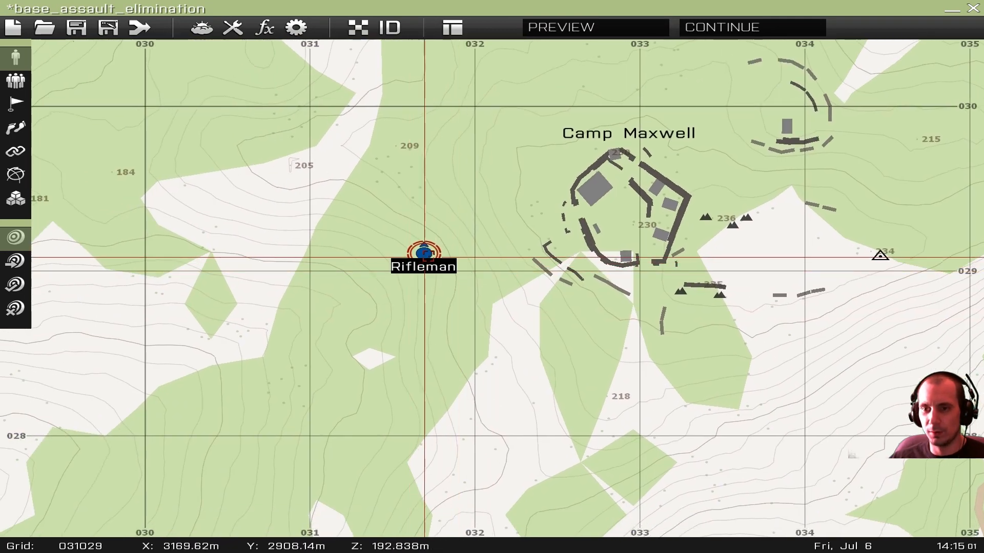
double_click(423, 258)
left_click(217, 437)
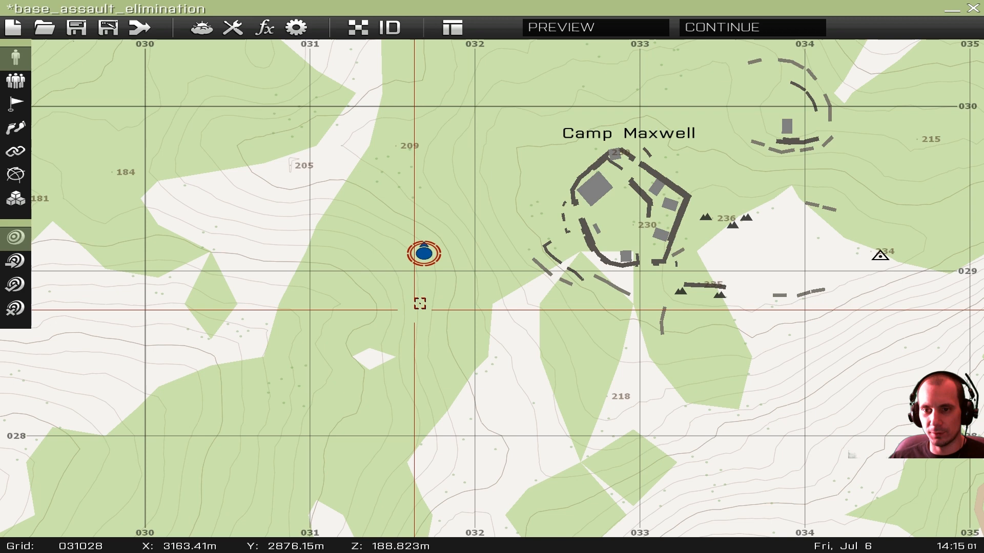
left_click_drag(419, 256, 291, 287)
right_click_drag(494, 229, 420, 251)
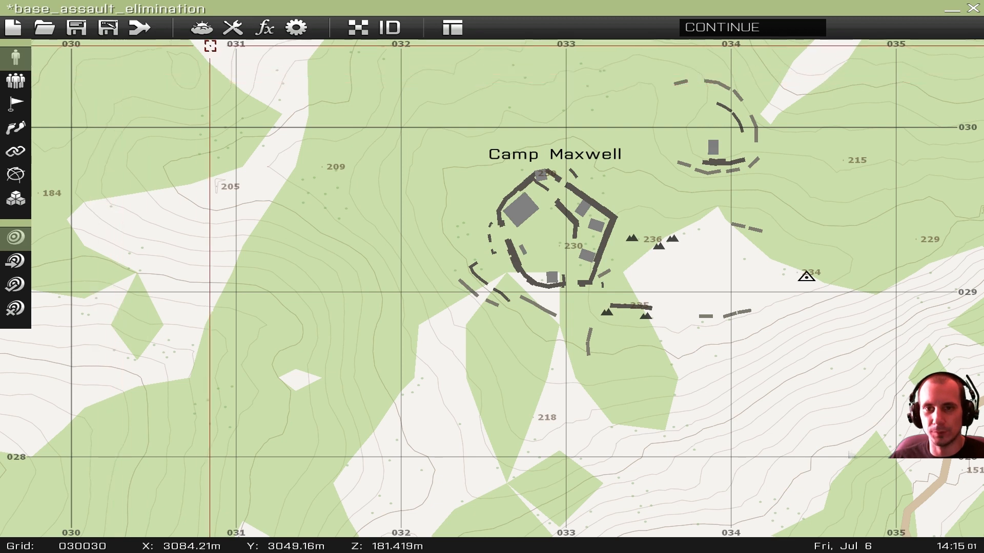
- Start inserting a new unit just outside Camp Maxwell's northwest wall, near the large building
right_click_drag(376, 214, 248, 242)
scroll(379, 227, "down", 5)
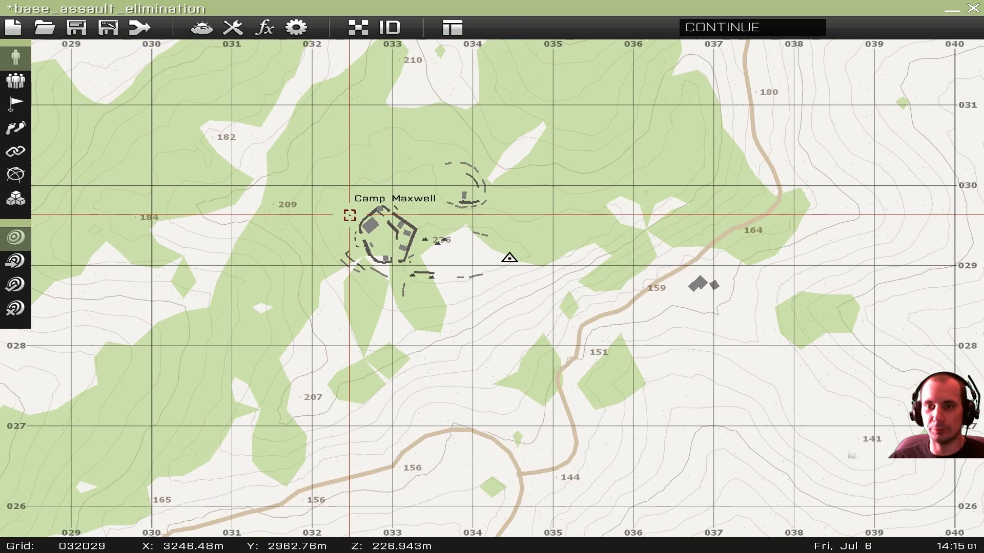
scroll(462, 230, "up", 5)
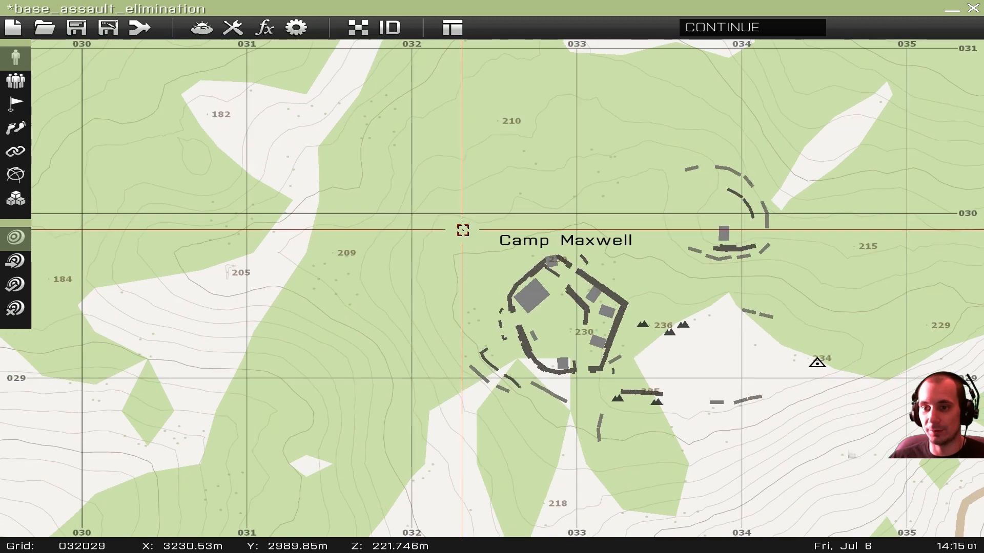
scroll(510, 212, "up", 1)
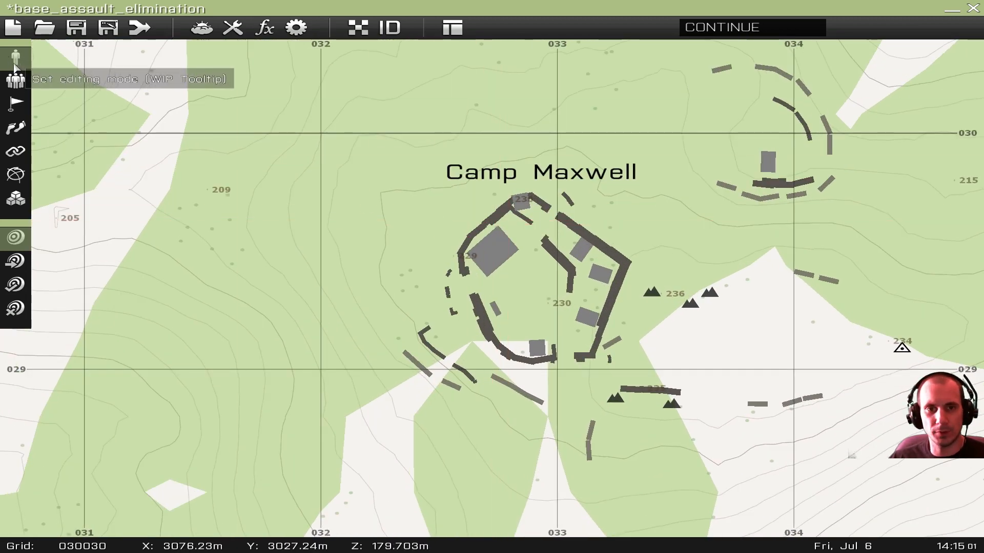
right_click_drag(421, 234, 512, 318)
scroll(392, 178, "up", 3)
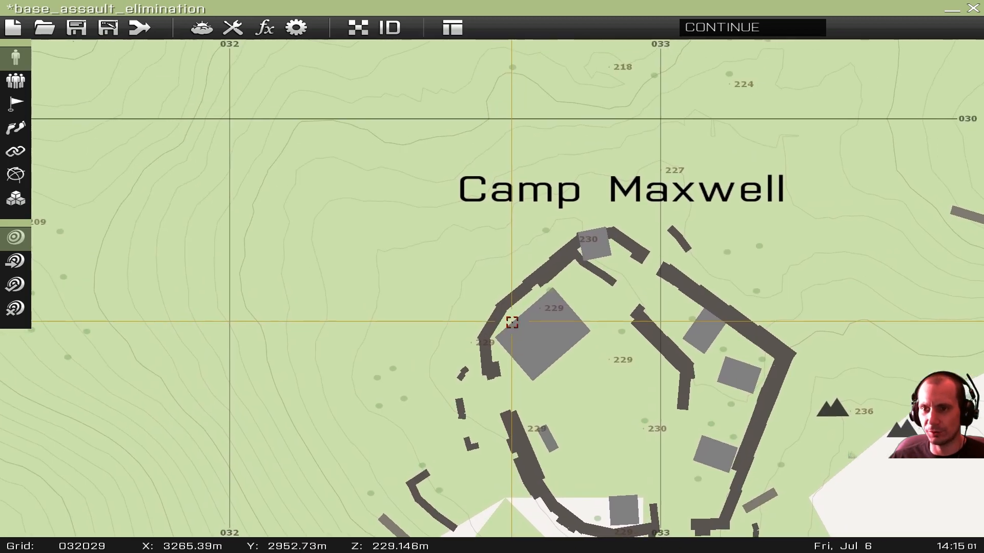
right_click_drag(506, 236, 533, 192)
double_click(518, 193)
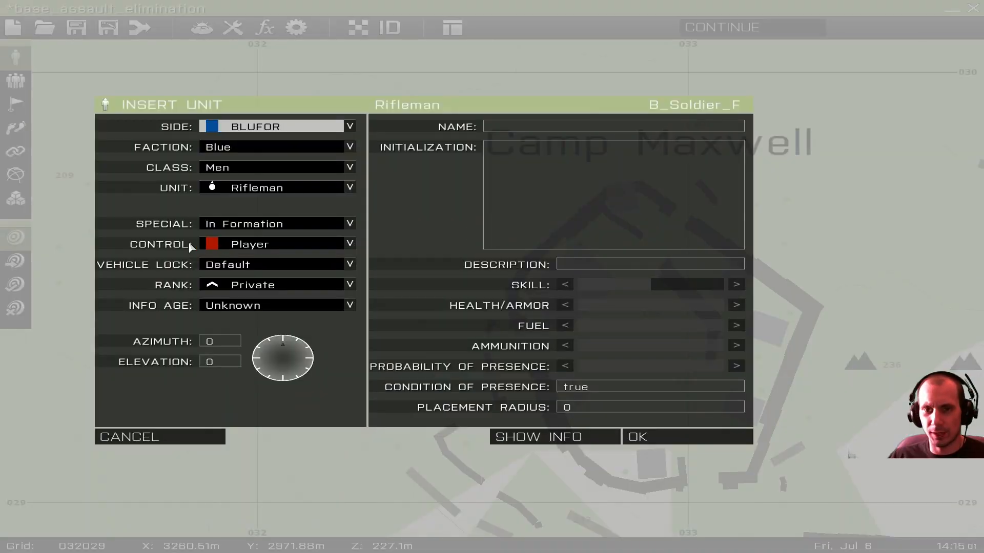
- Set the new unit's side to BLUFOR and its unit type to Rifleman
left_click(245, 127)
left_click(246, 152)
left_click(269, 128)
left_click(264, 139)
left_click(254, 189)
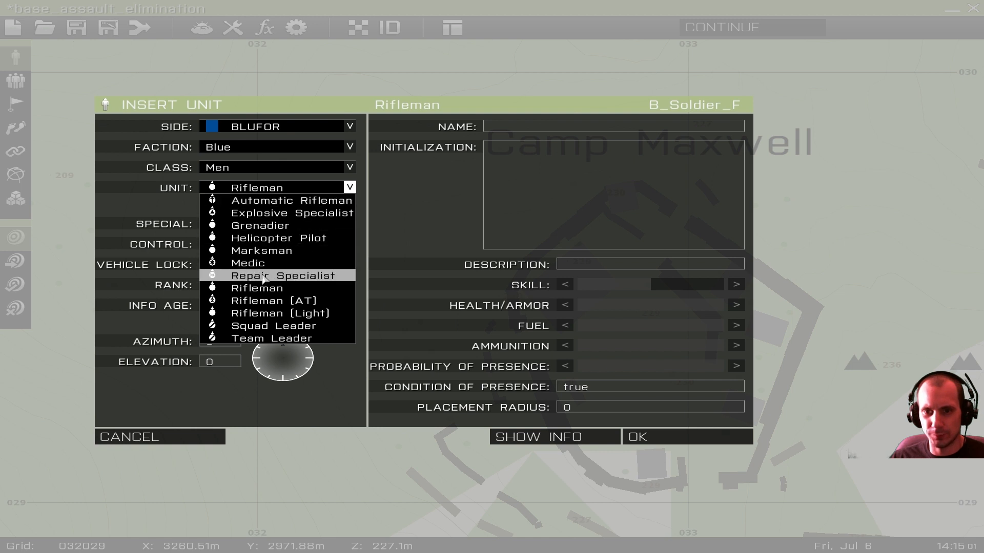
left_click(241, 288)
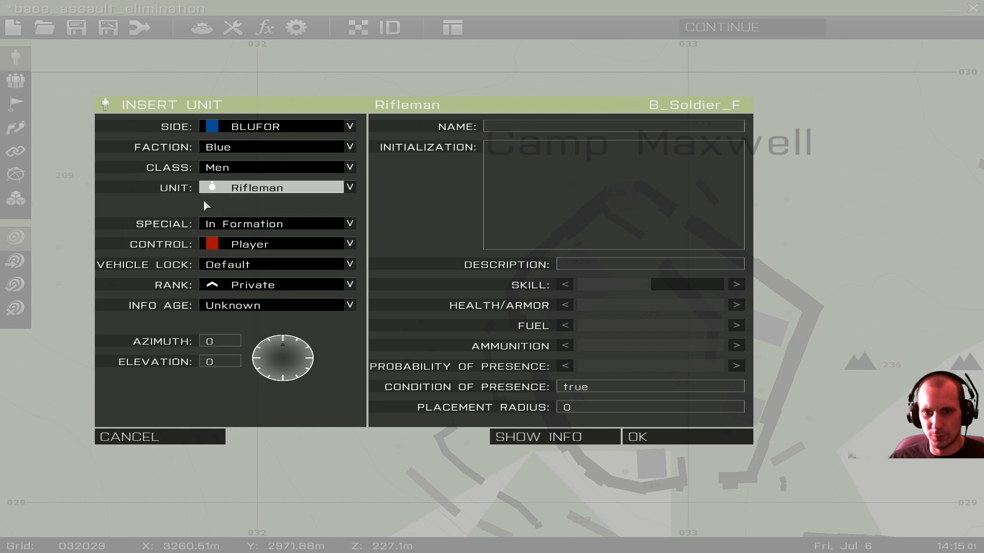
- Make the new rifleman Non Playable, In Formation and a Private with lowered skill, and place him on the map
left_click(251, 244)
left_click(241, 255)
left_click(256, 224)
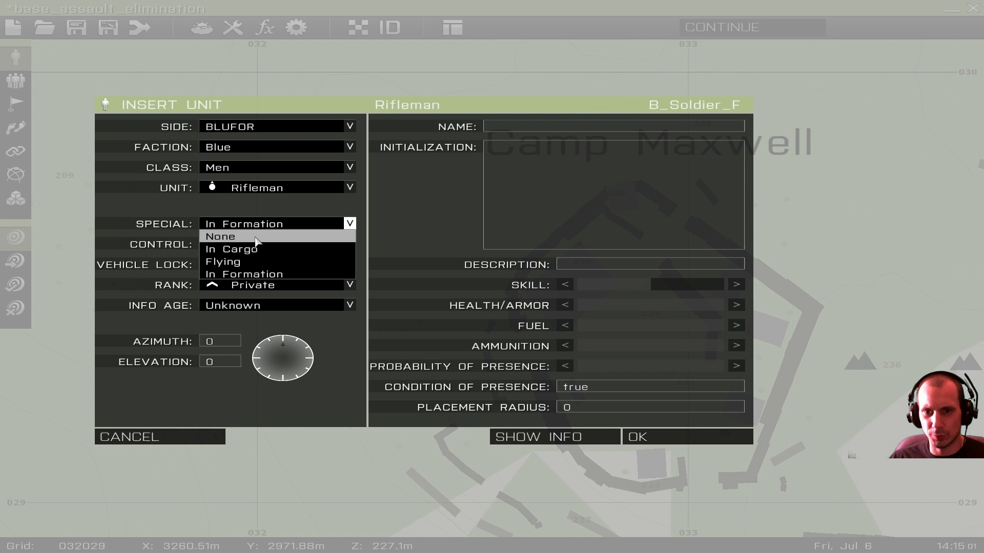
left_click(243, 274)
left_click(251, 285)
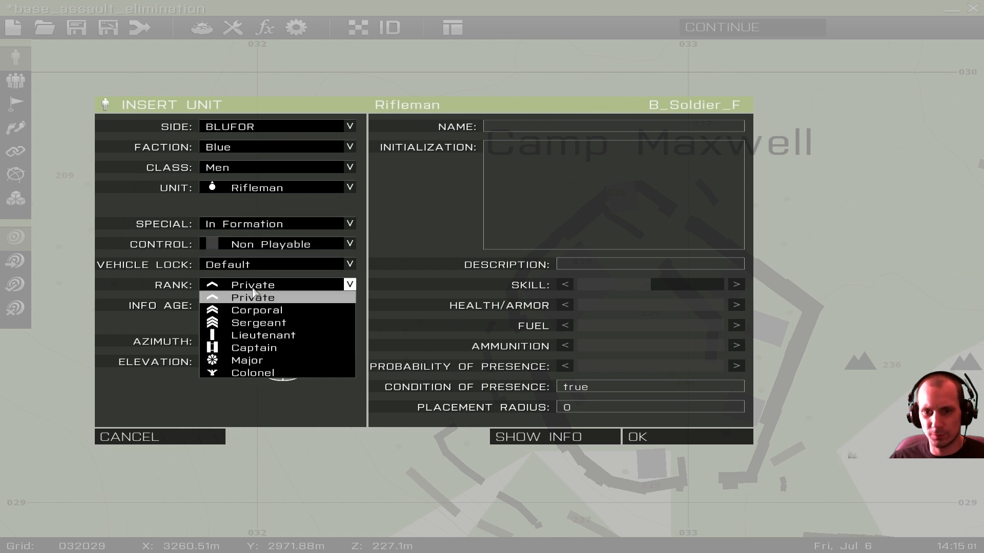
left_click(257, 302)
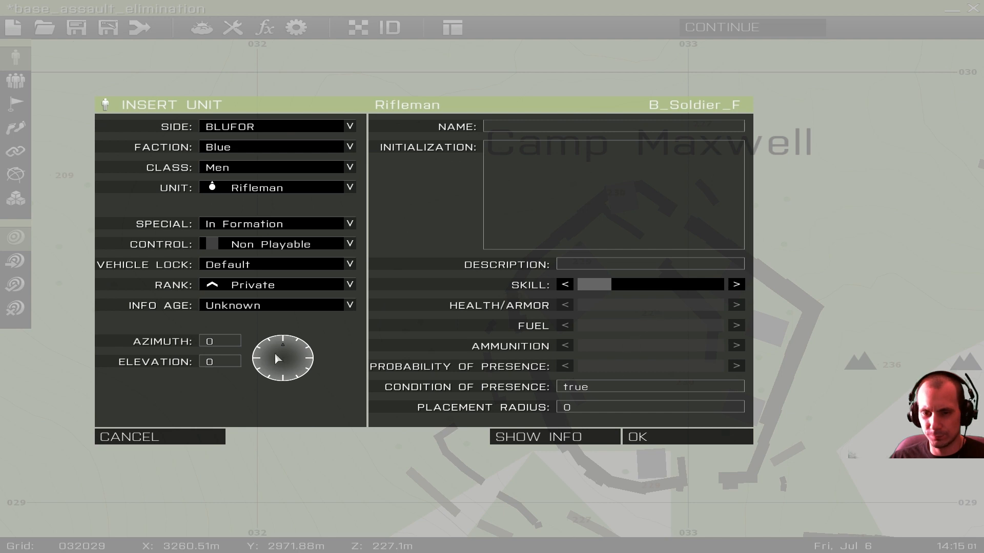
left_click(660, 435)
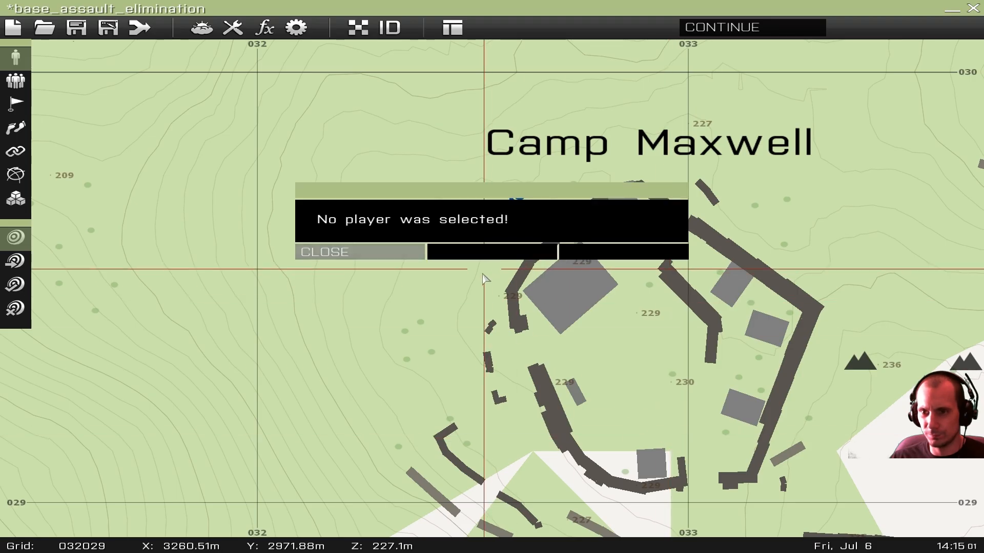
left_click(384, 249)
- Duplicate the rifleman twice and arrange the three riflemen close together outside Camp Maxwell's northwest wall
left_click_drag(518, 196, 538, 206)
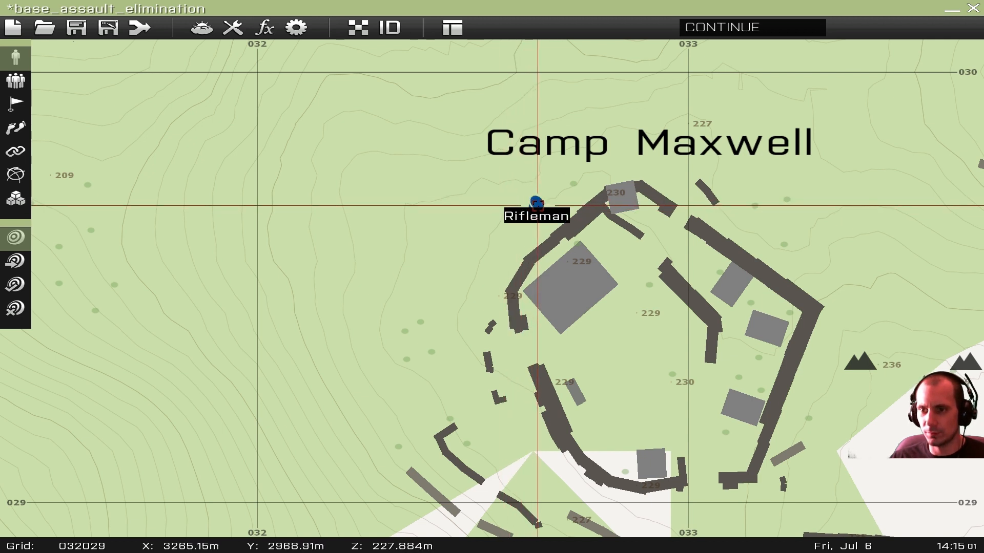
left_click_drag(536, 205, 517, 200)
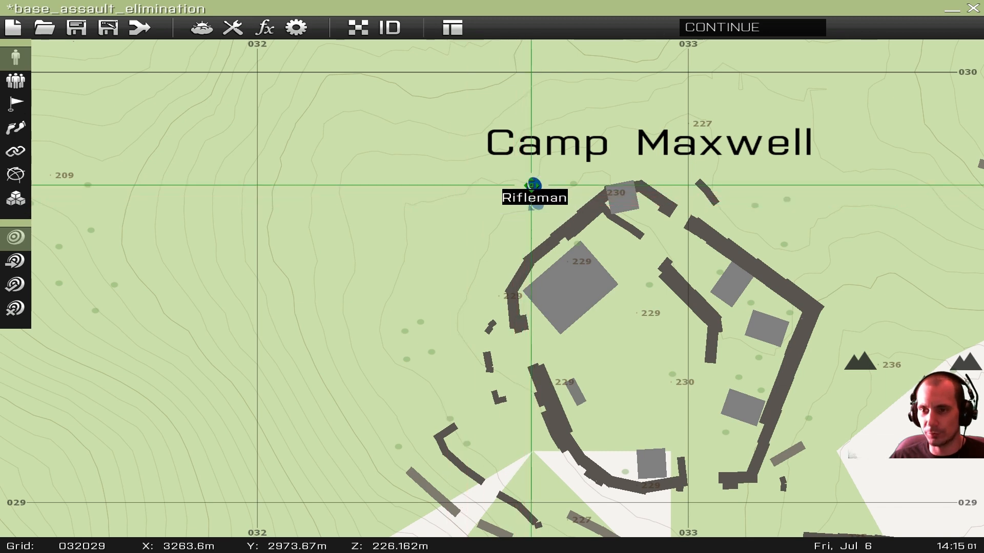
scroll(526, 206, "up", 3)
right_click_drag(566, 205, 547, 259)
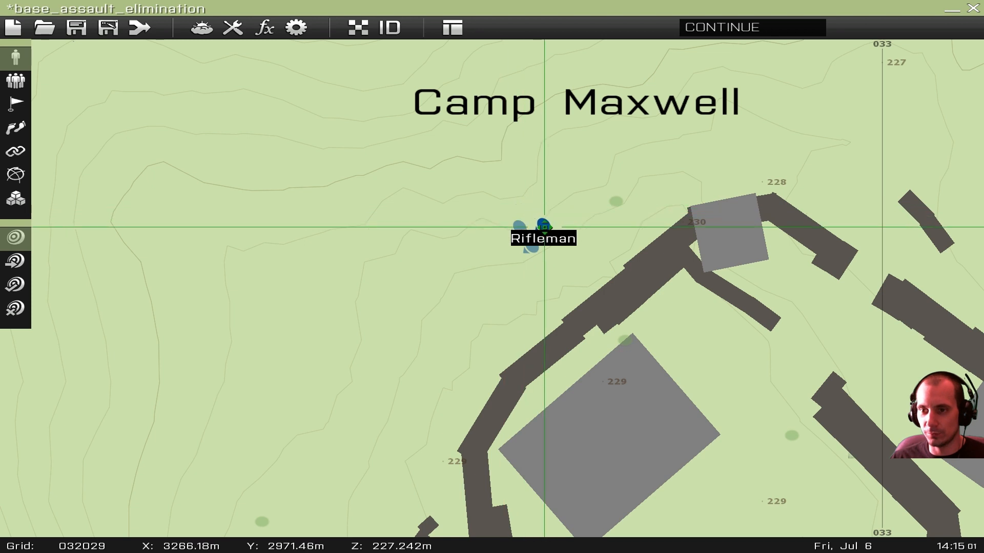
scroll(531, 220, "up", 3)
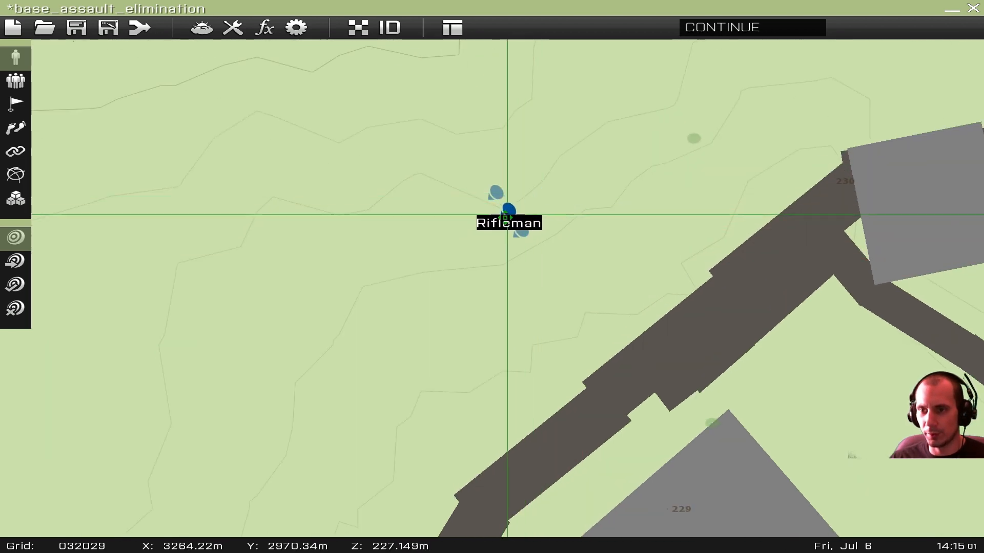
mouse_move(527, 203)
left_mouse_down()
mouse_move(541, 197)
mouse_move(526, 203)
left_mouse_up()
- Group the two northern riflemen with the southernmost rifleman of the trio
left_click(15, 151)
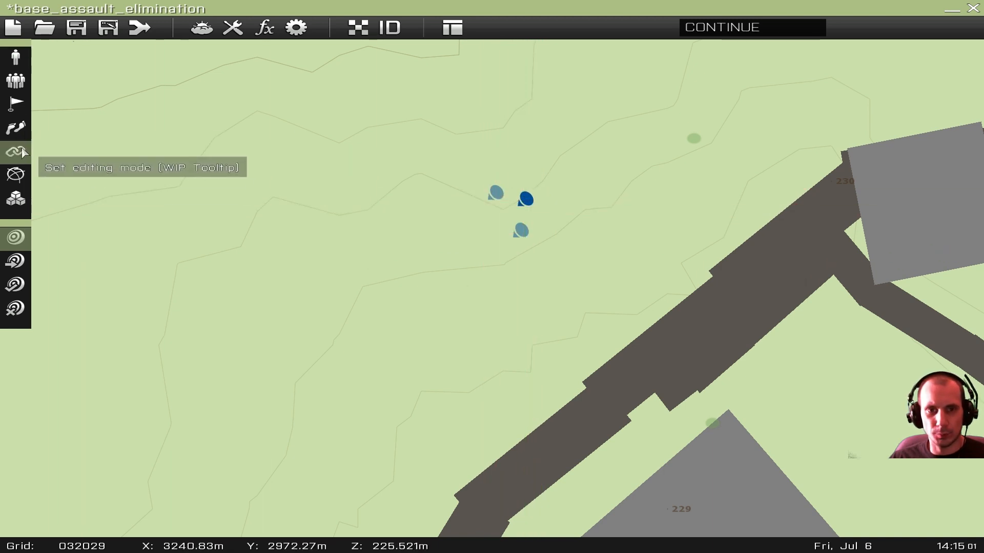
left_click(15, 81)
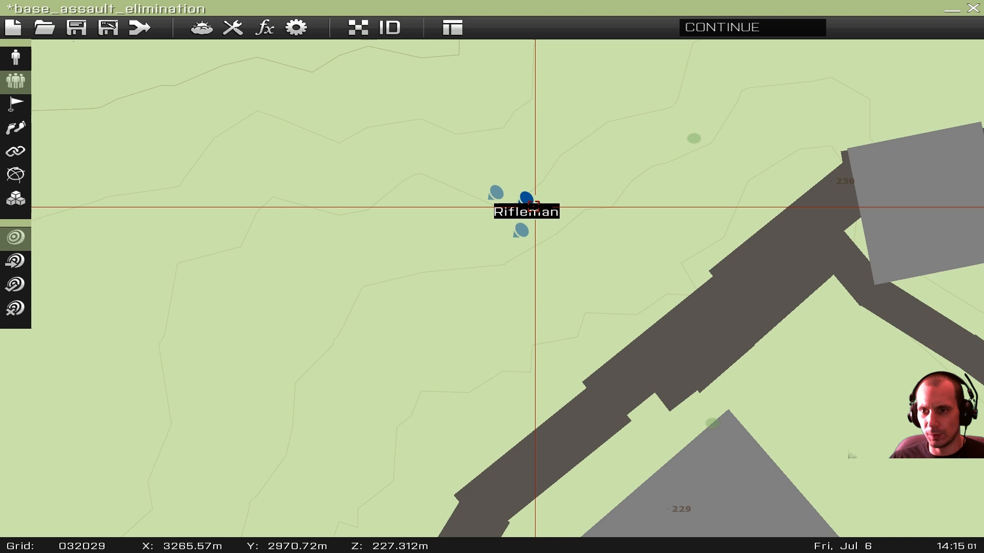
left_click_drag(528, 203, 521, 230)
left_click_drag(501, 190, 525, 198)
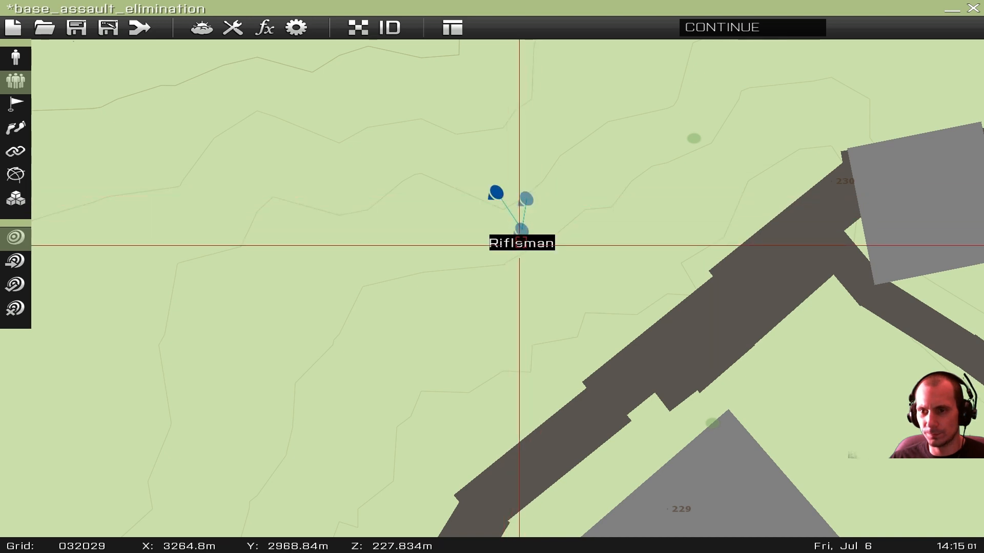
- Change the southernmost rifleman's unit type to Squad Leader and reposition him and the eastern rifleman into a tighter cluster
double_click(521, 231)
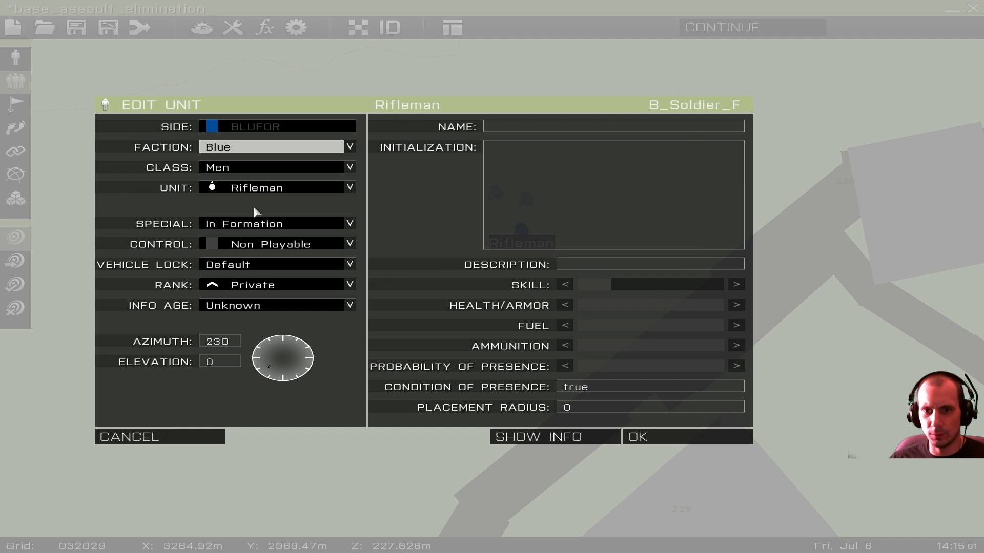
left_click(253, 188)
left_click(265, 326)
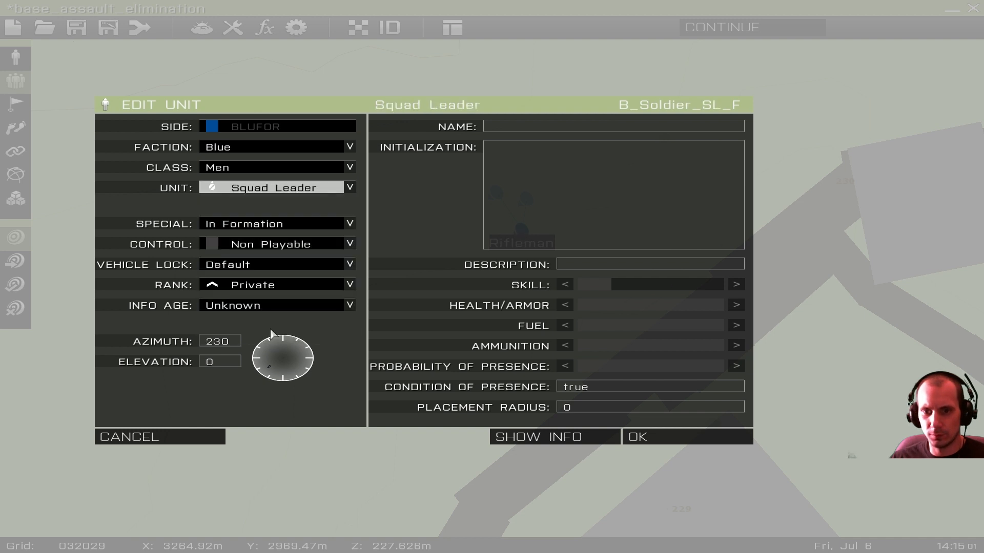
left_click(638, 437)
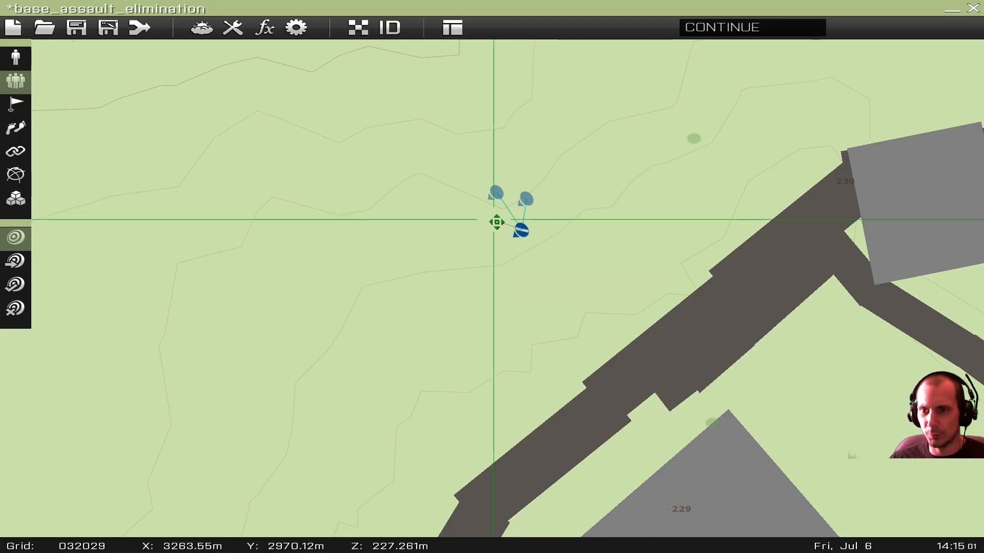
left_click(15, 58)
mouse_move(527, 236)
left_mouse_down()
mouse_move(501, 221)
mouse_move(534, 208)
mouse_move(534, 219)
left_mouse_up()
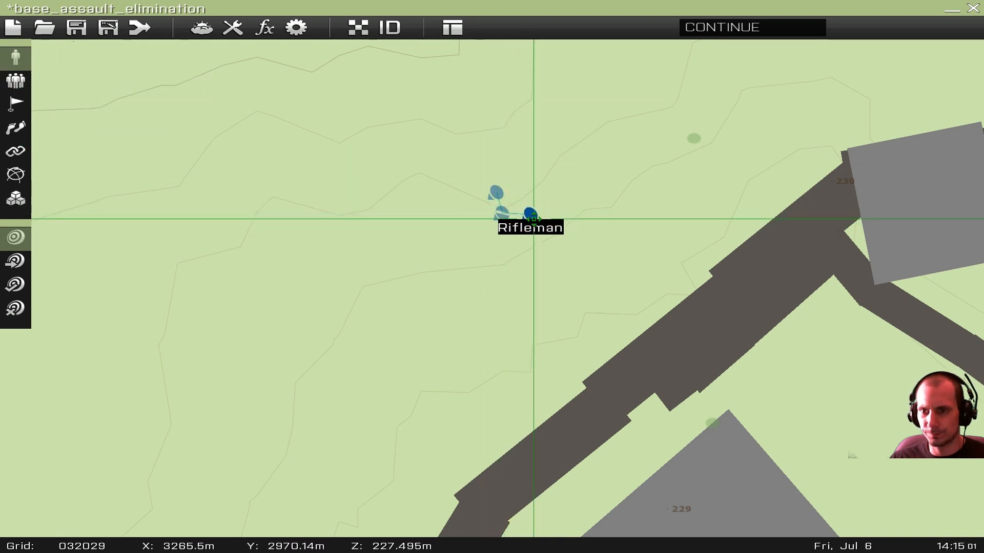
- Raise the squad leader's skill slightly and set his rank to Sergeant
double_click(500, 211)
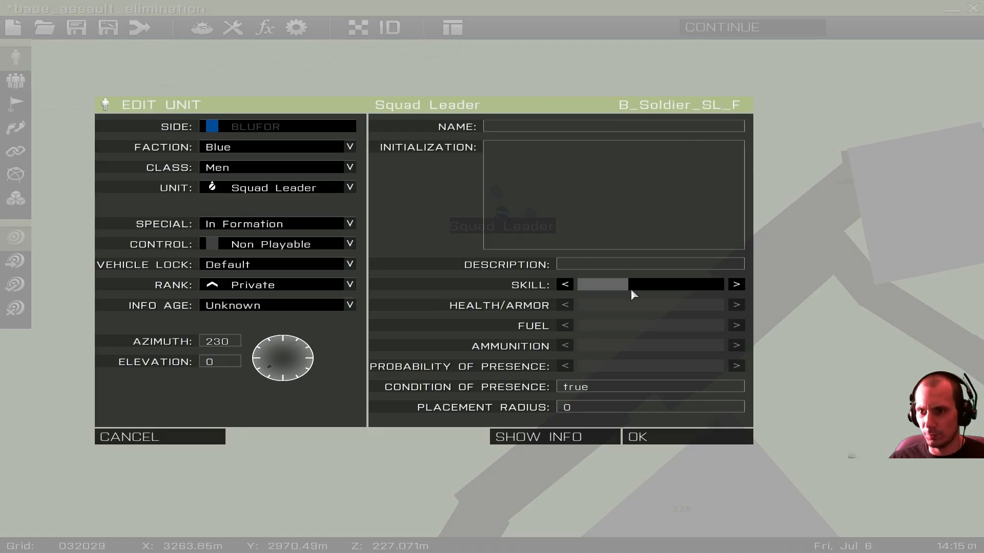
left_click(642, 431)
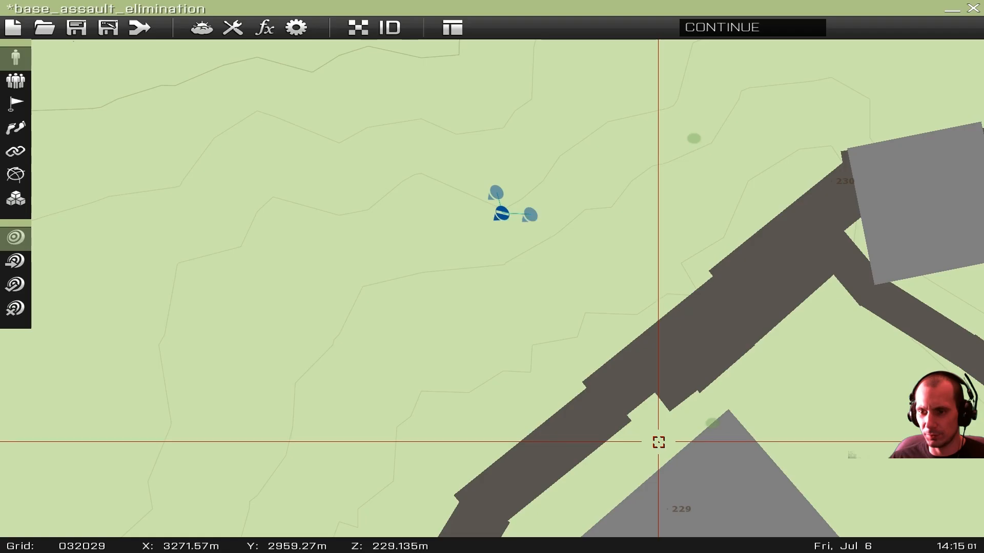
double_click(497, 220)
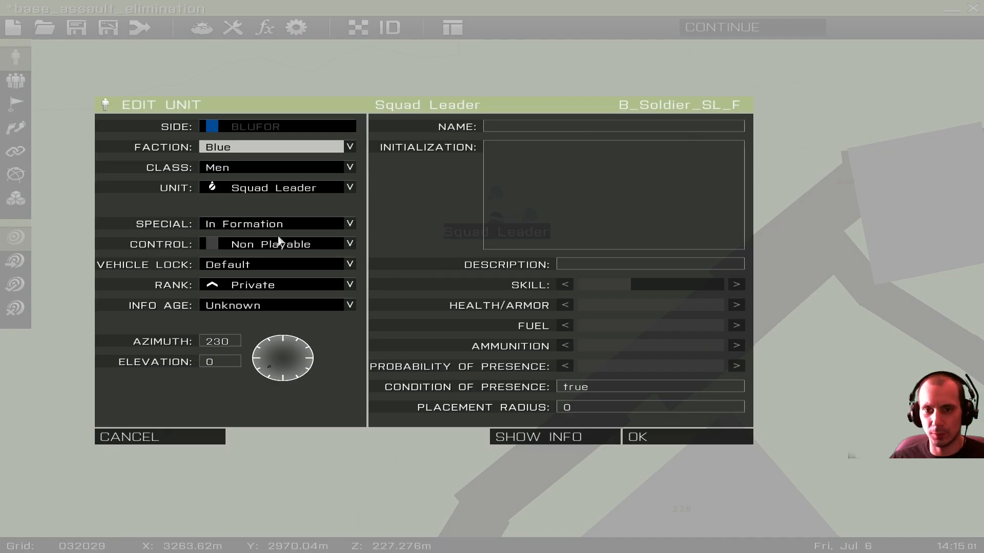
left_click(247, 278)
left_click(257, 321)
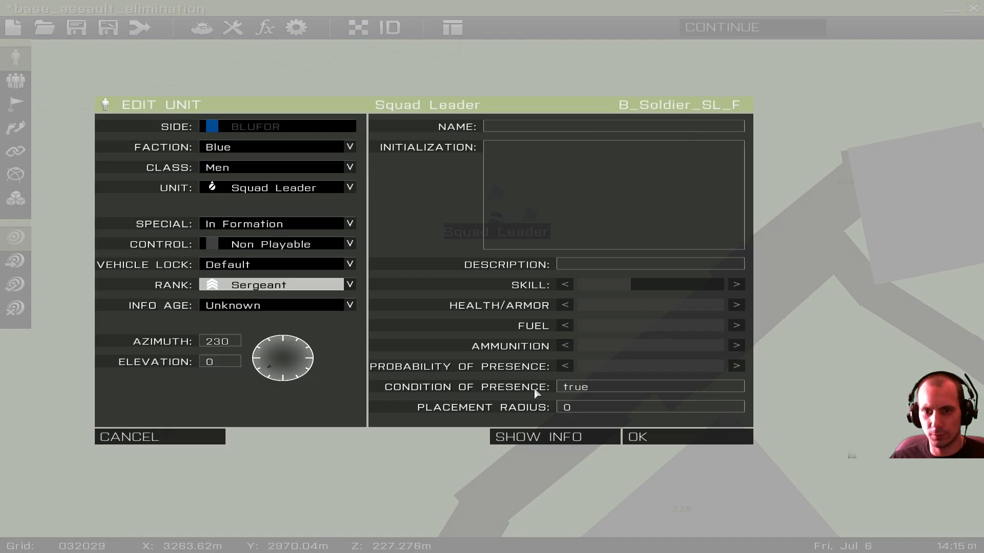
left_click(666, 436)
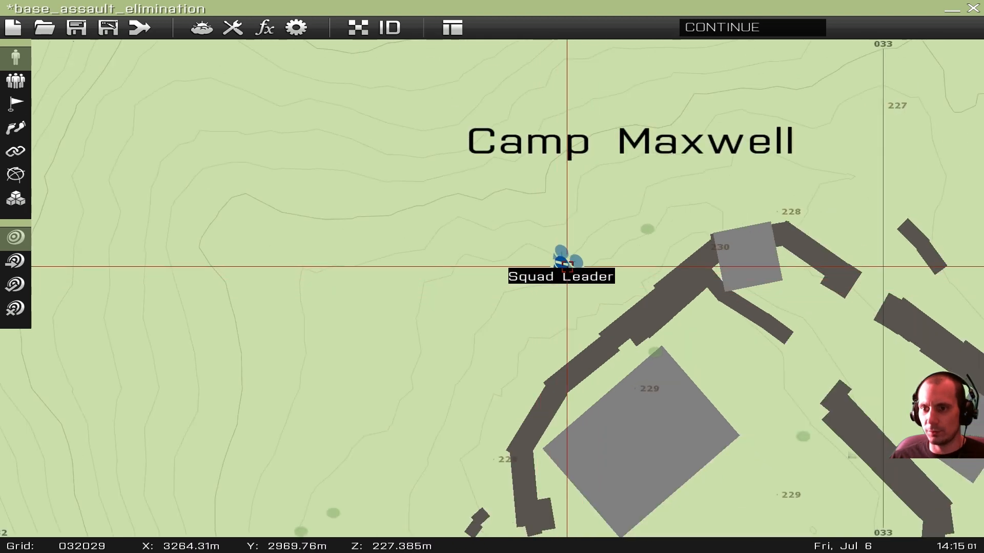
- Add a MOVE waypoint for the squad just outside the camp's western opening, with Limited speed and Careless behavior
scroll(514, 303, "down", 3)
scroll(537, 312, "up", 2)
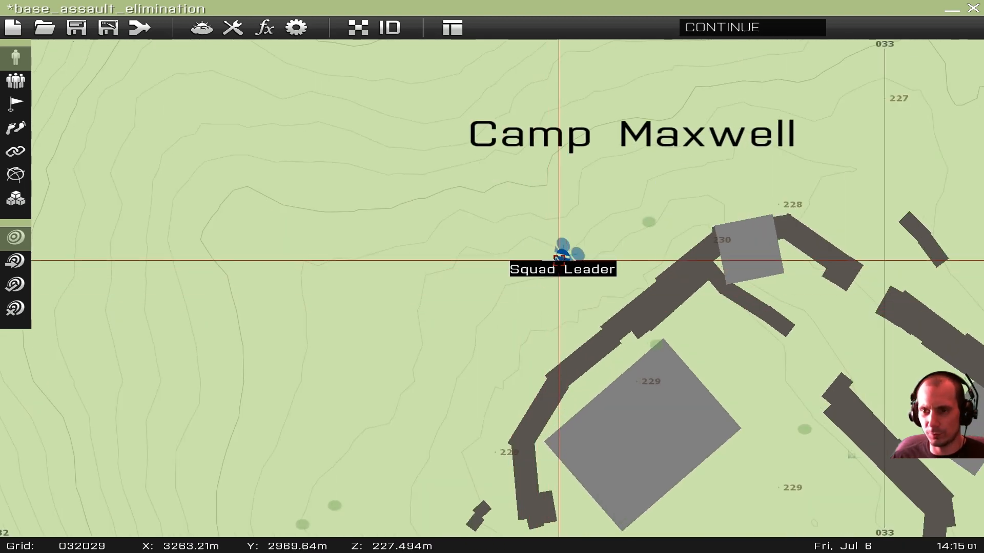
left_click(18, 129)
right_click_drag(475, 353, 499, 163)
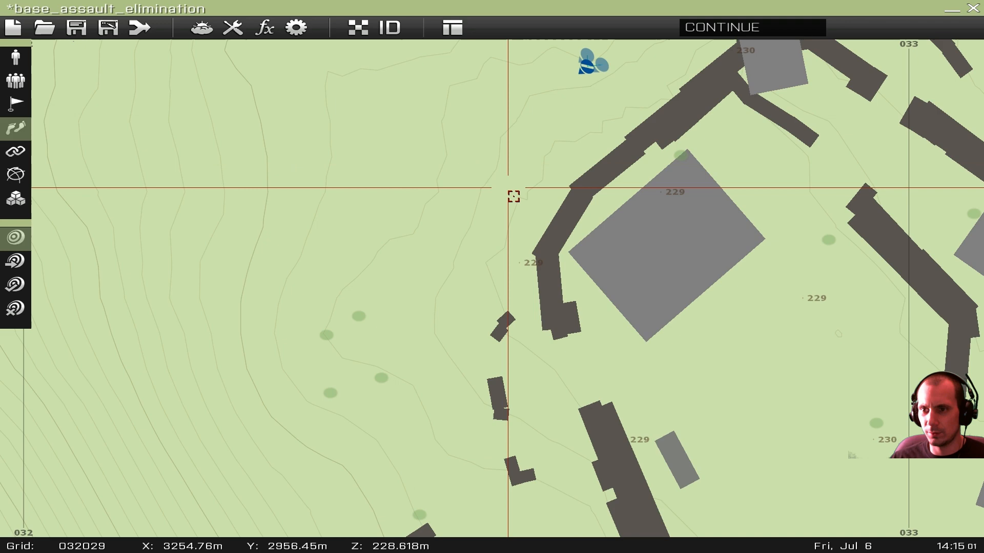
scroll(514, 198, "down", 3)
right_click_drag(489, 308, 491, 235)
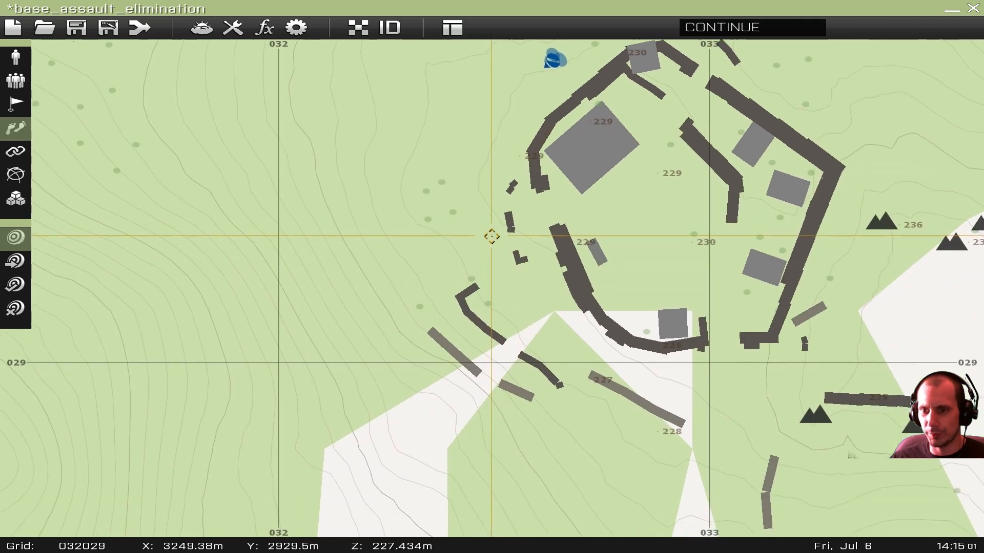
double_click(478, 234)
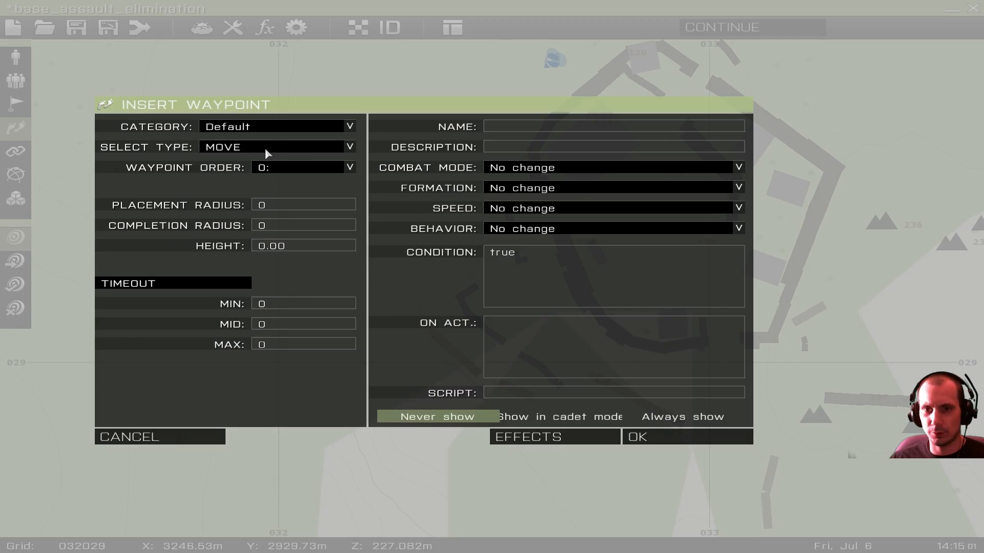
left_click(536, 209)
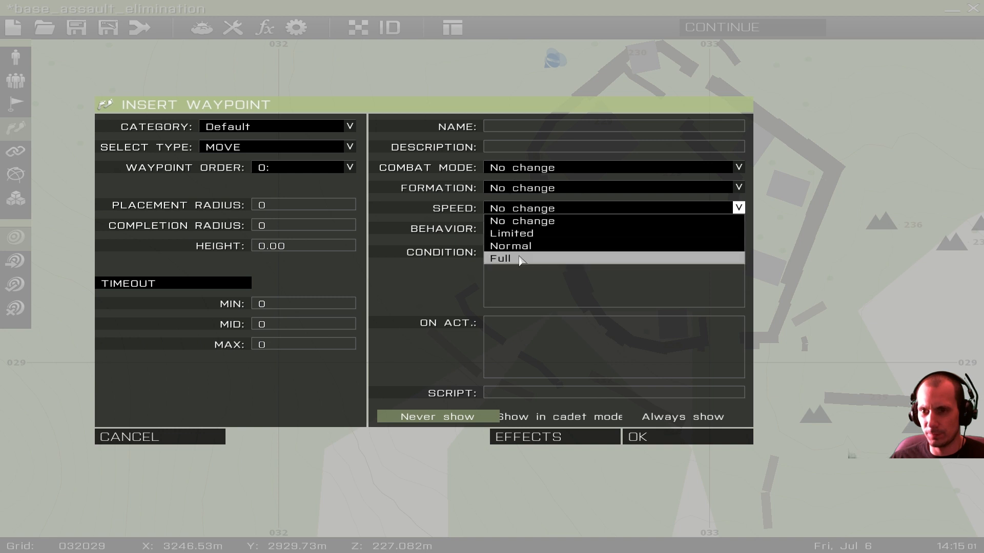
left_click(525, 235)
left_click(530, 231)
left_click(543, 253)
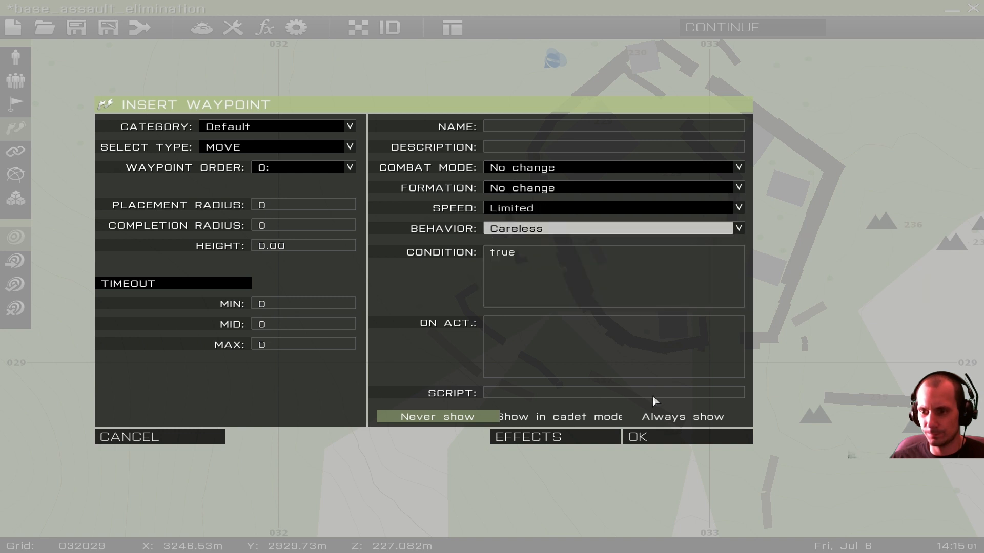
left_click(659, 438)
- Add a second MOVE waypoint south of the camp's southern entrance, with Limited speed and Careless behavior
right_click_drag(520, 270, 470, 193)
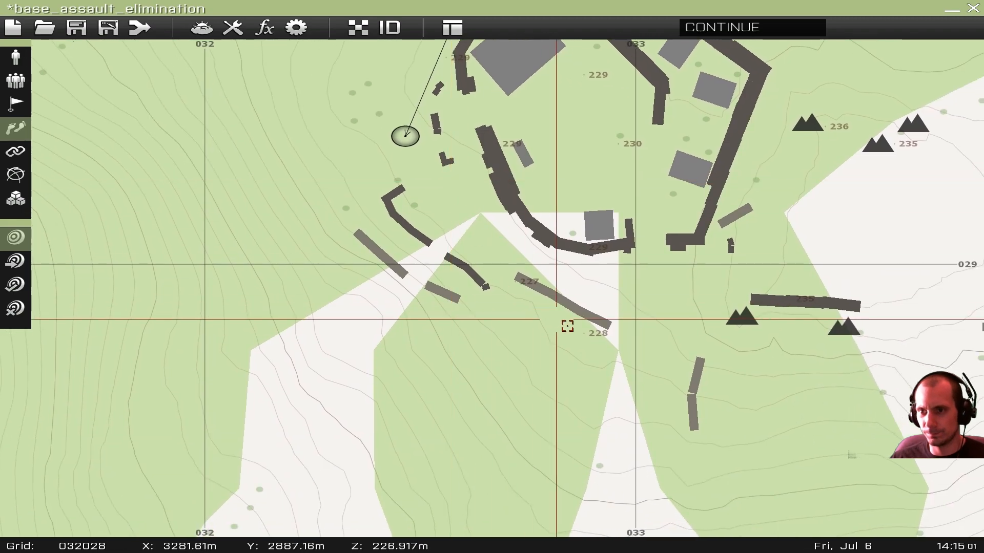
double_click(651, 322)
left_click(546, 213)
left_click(540, 234)
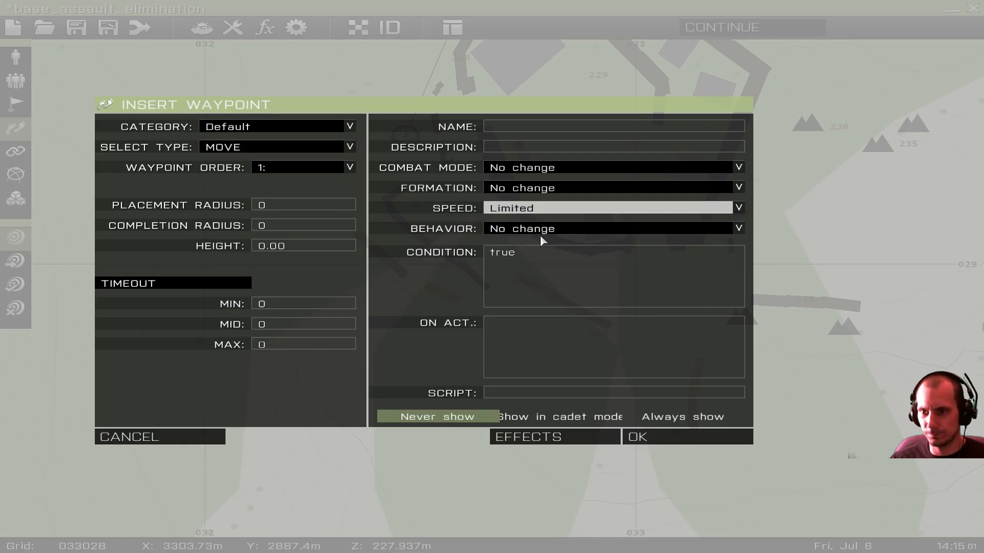
left_click(540, 234)
left_click(542, 253)
left_click(659, 441)
- Add a third MOVE waypoint outside the camp's eastern wall, north of the rocks, with Limited speed and Safe behavior
right_click_drag(662, 248, 513, 303)
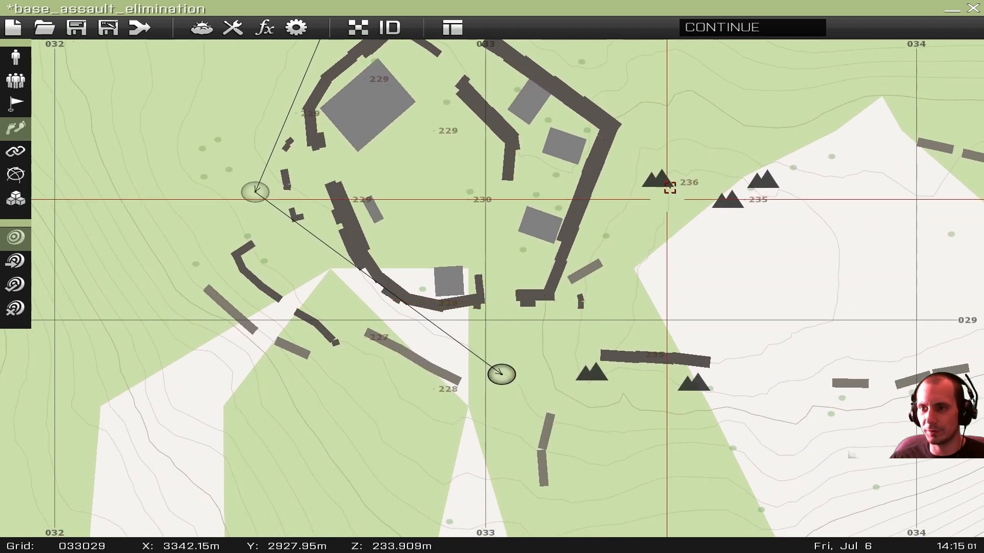
double_click(674, 104)
left_click(566, 209)
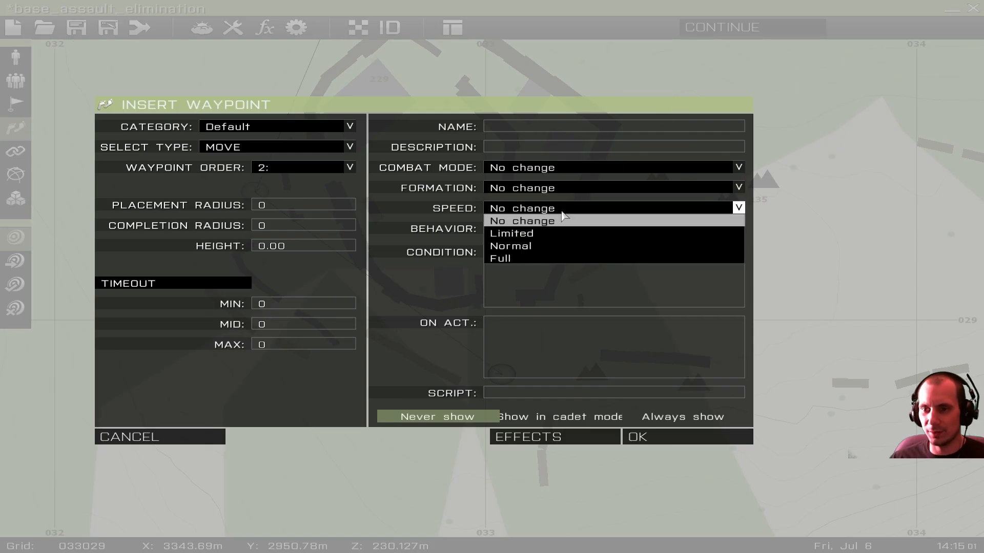
left_click(552, 235)
left_click(547, 230)
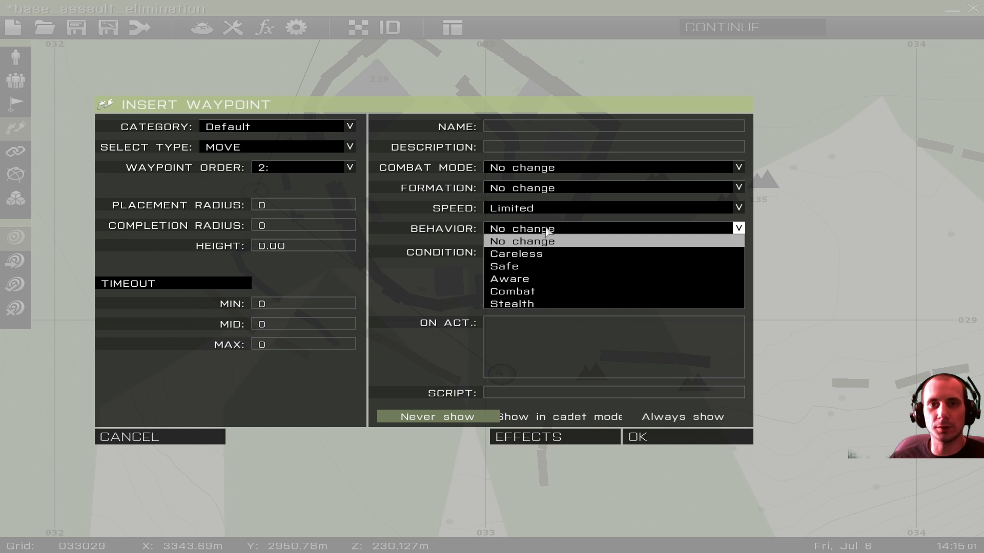
left_click(538, 255)
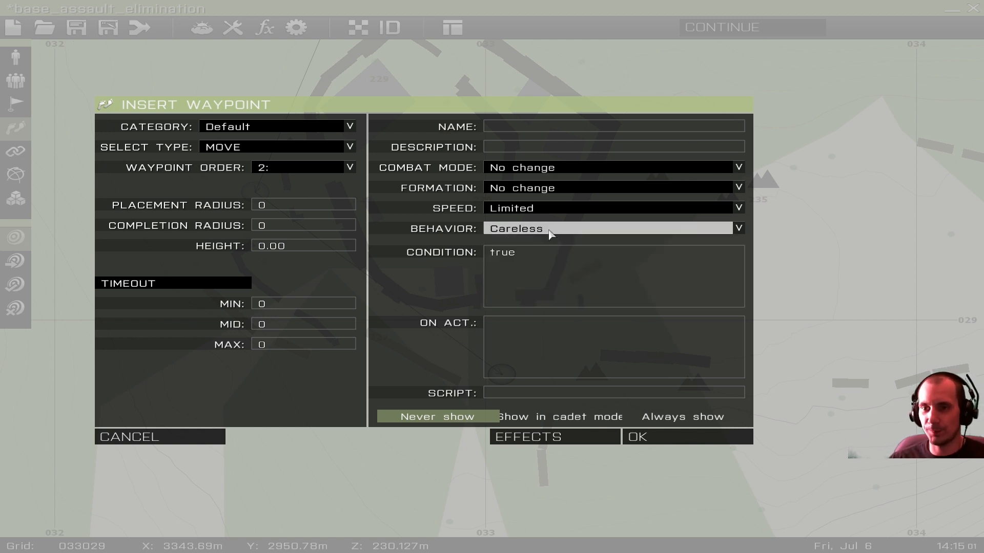
left_click(550, 234)
left_click(538, 265)
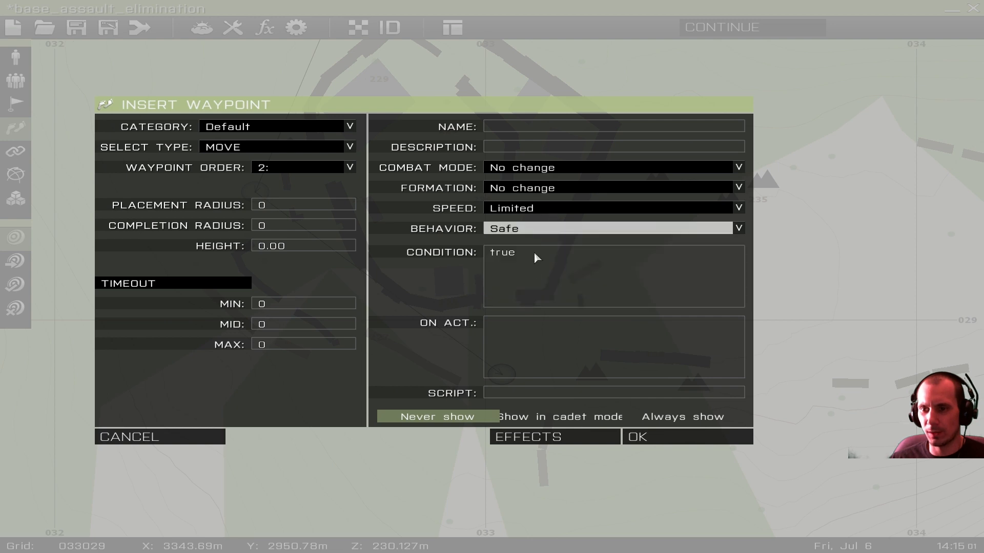
left_click(666, 437)
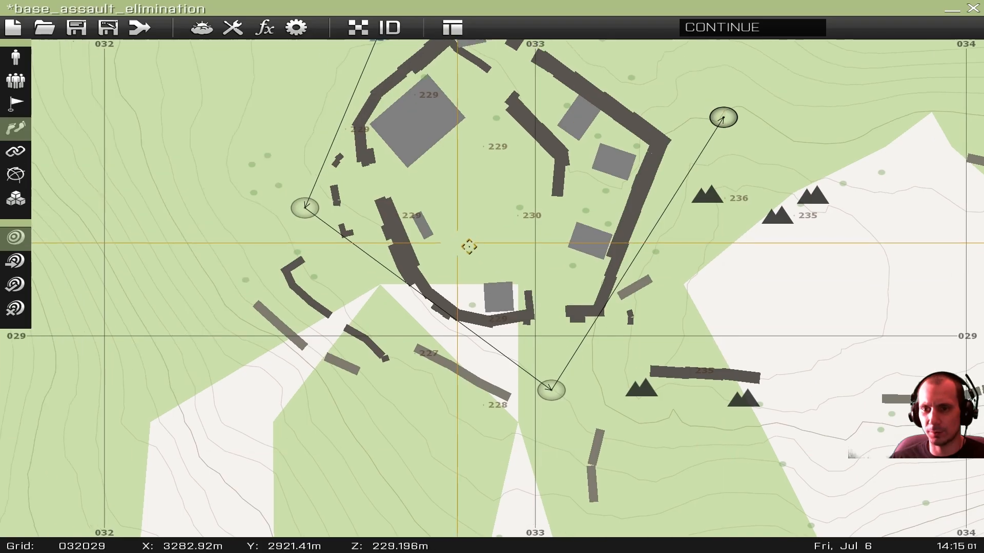
- Change the behavior of the southern and western MOVE waypoints to Safe
double_click(570, 395)
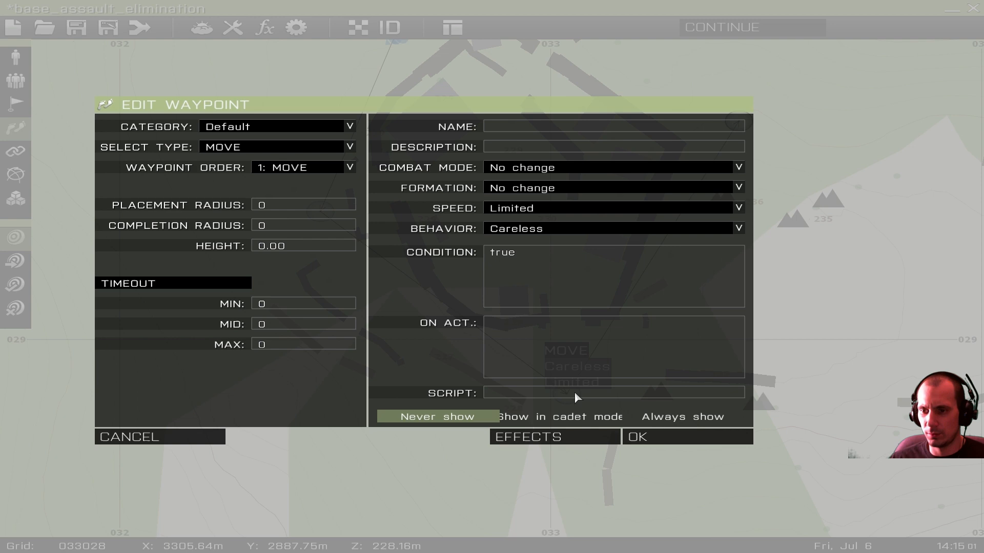
left_click(546, 228)
left_click(529, 266)
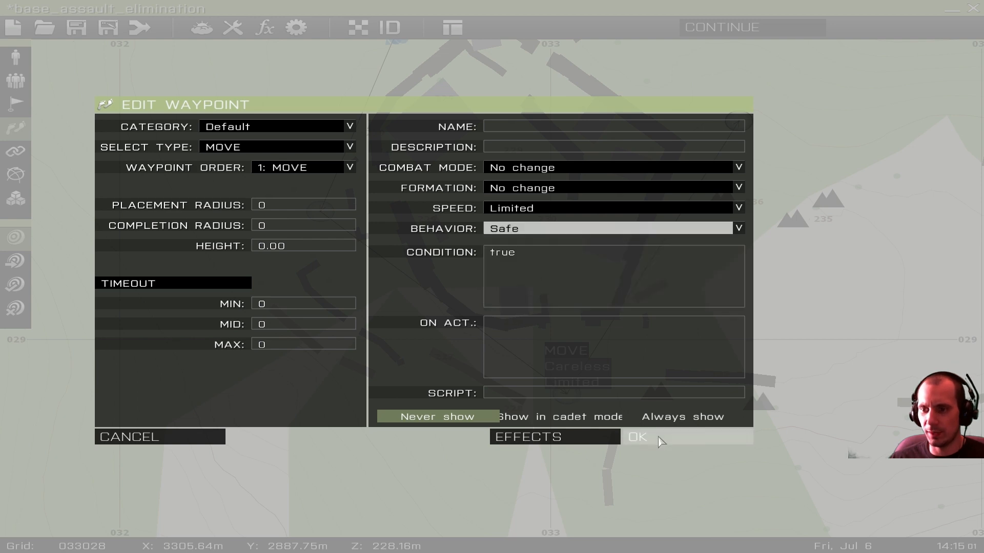
left_click(659, 439)
double_click(318, 210)
left_click(520, 228)
left_click(530, 266)
left_click(651, 438)
- Move the western waypoint slightly southwest and the eastern waypoint slightly southwest toward the camp wall
right_click_drag(398, 77, 389, 148)
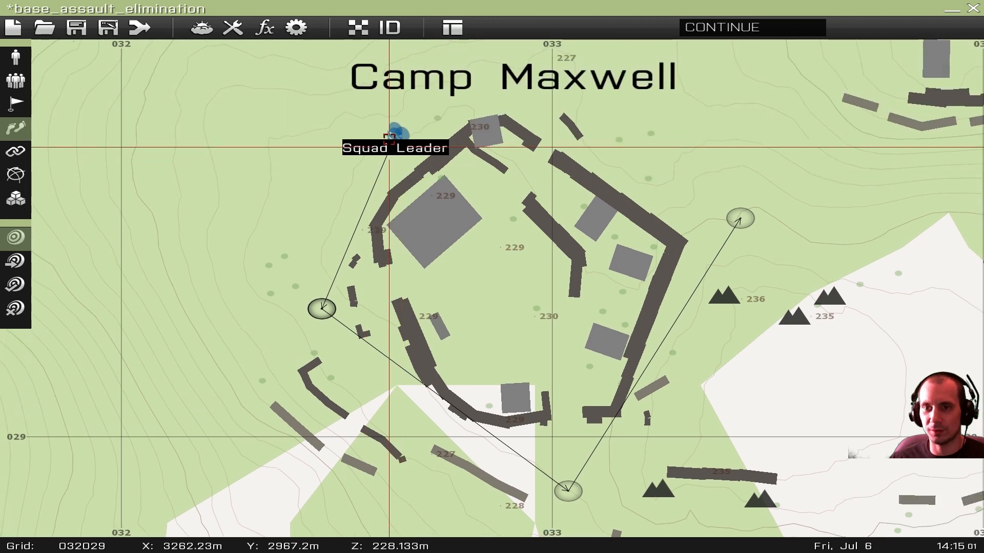
right_click_drag(323, 303, 364, 198)
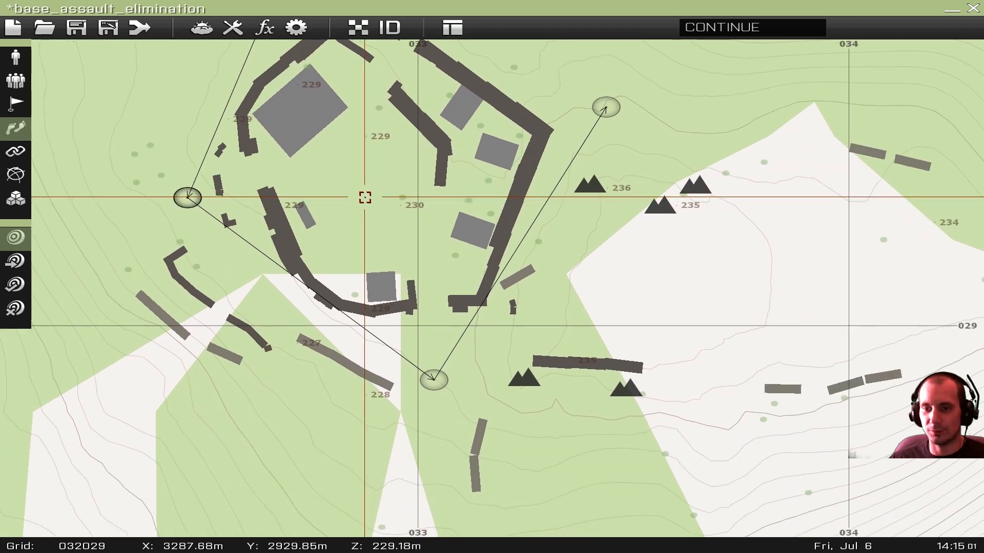
left_click_drag(188, 197, 176, 215)
right_click_drag(533, 180, 449, 253)
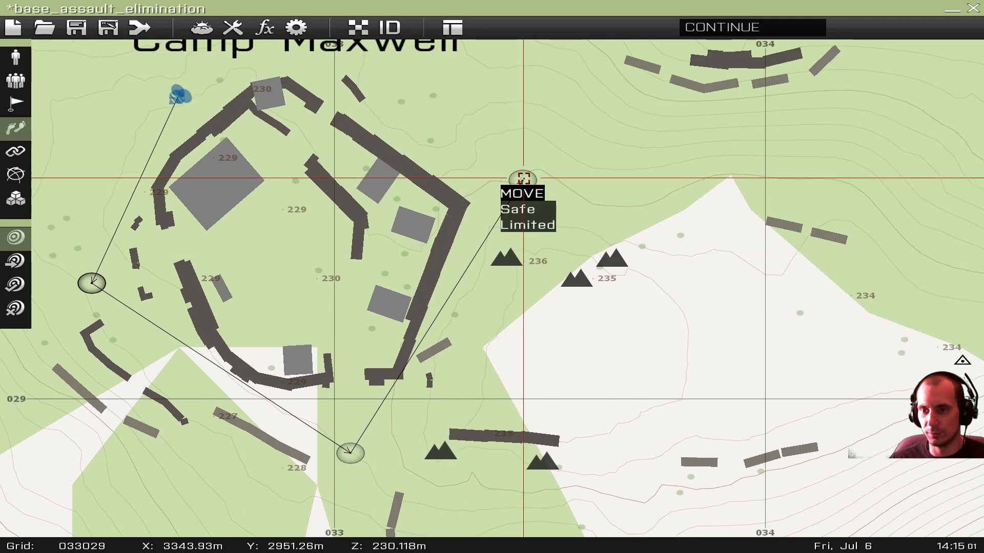
left_click_drag(523, 181, 510, 189)
- Add a fourth MOVE waypoint north of the camp's northwestern building, with Limited speed and Safe behavior
right_click_drag(447, 135, 672, 303)
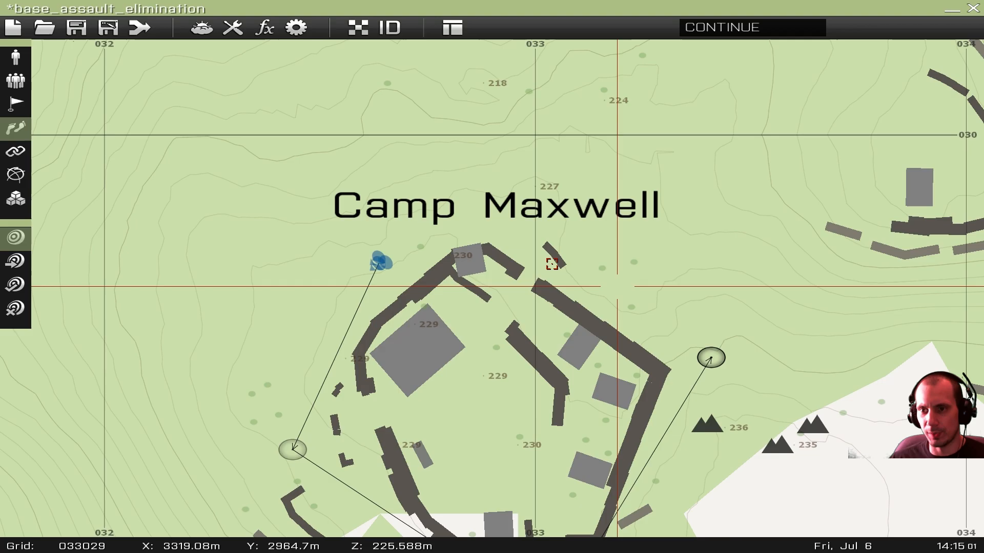
double_click(430, 197)
left_click(526, 210)
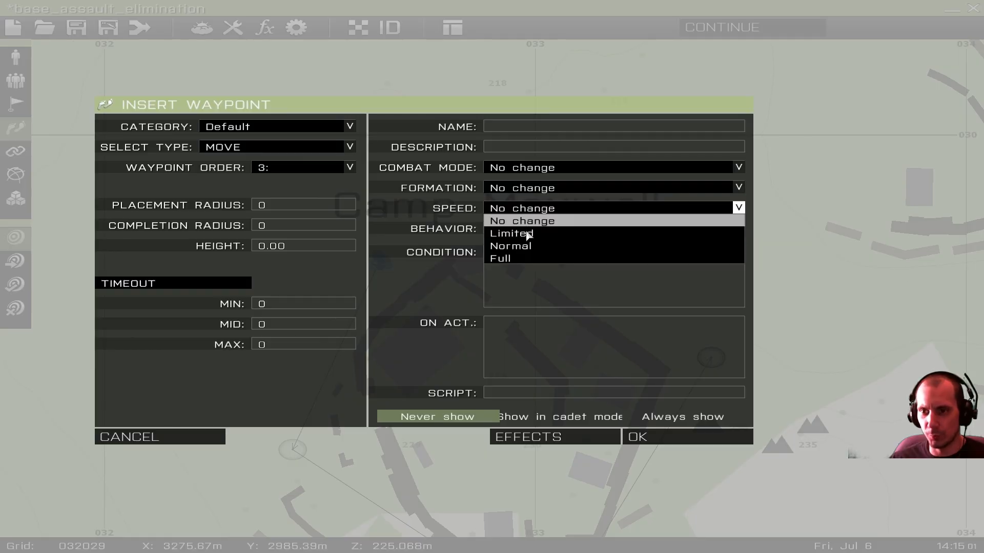
left_click(528, 234)
left_click(528, 228)
left_click(530, 266)
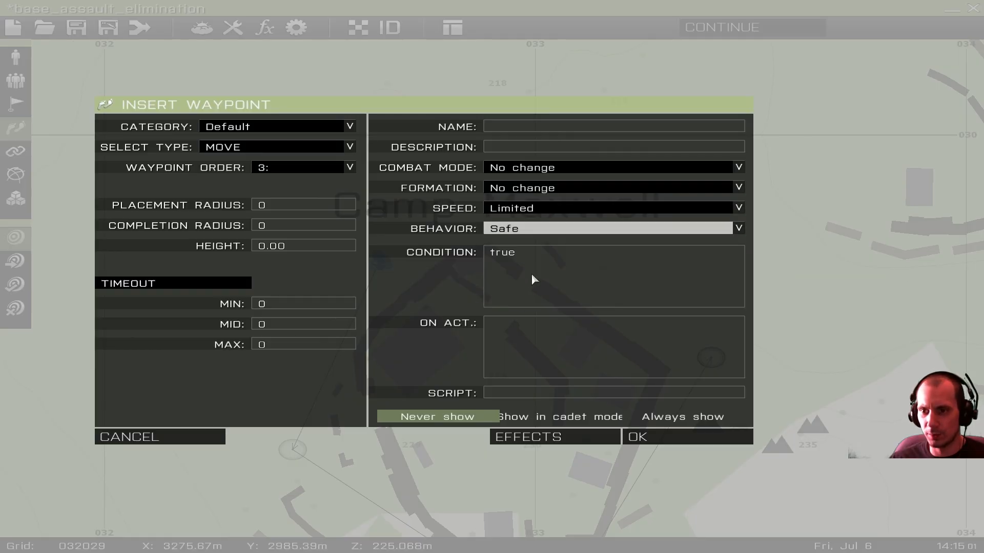
left_click(621, 436)
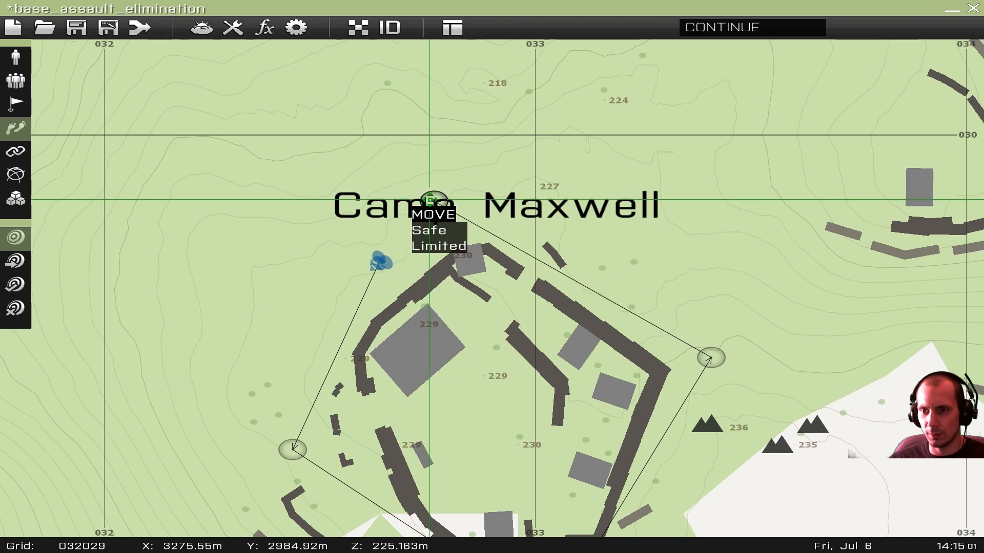
- Add a CYCLE waypoint between the northern waypoint and the squad's starting position, with Limited speed and Safe behavior
double_click(398, 234)
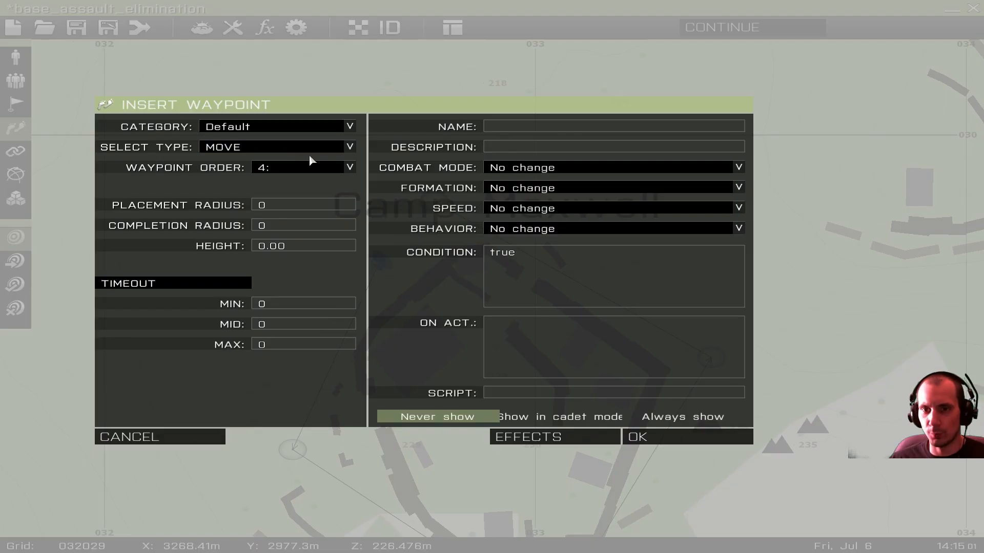
left_click(272, 147)
left_click(254, 248)
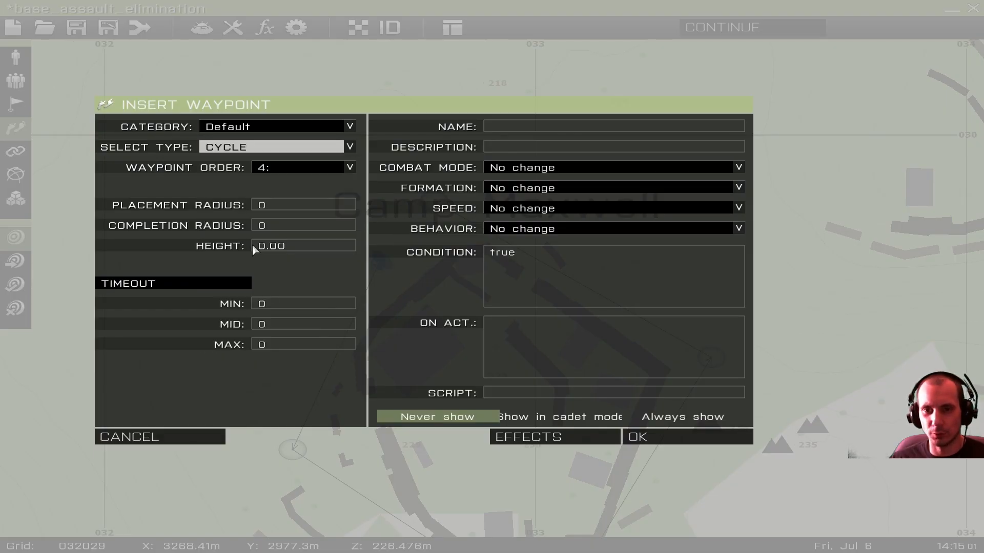
left_click(516, 210)
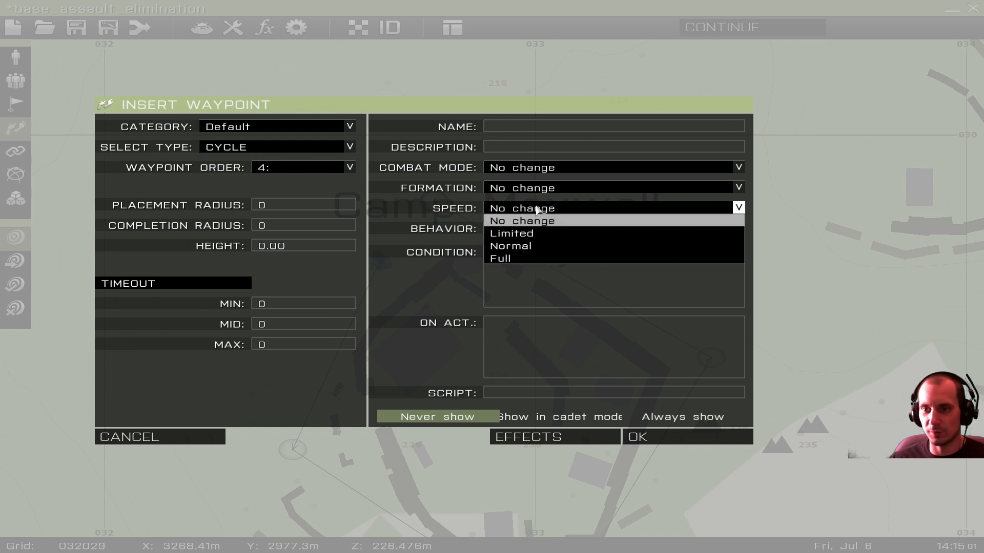
left_click(530, 234)
left_click(527, 231)
left_click(512, 267)
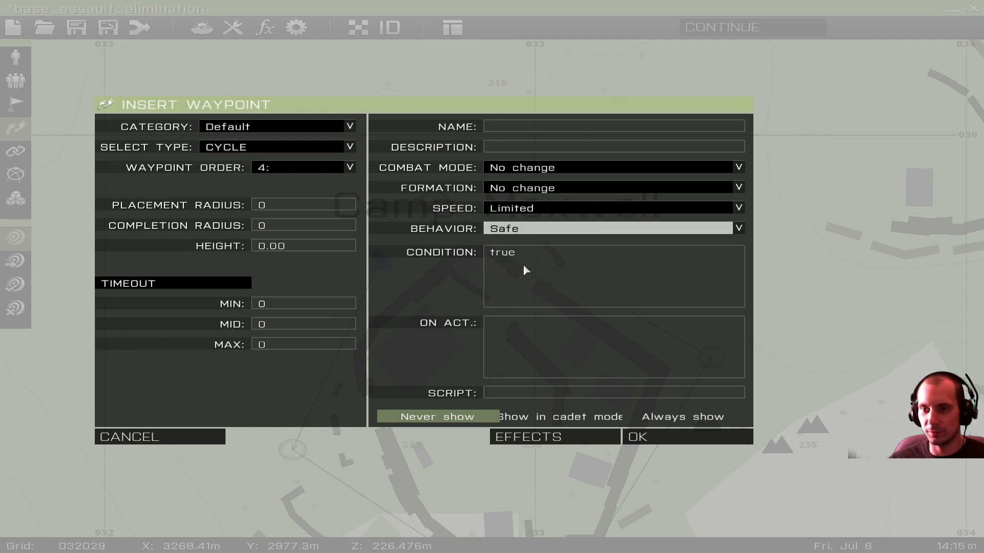
left_click(675, 436)
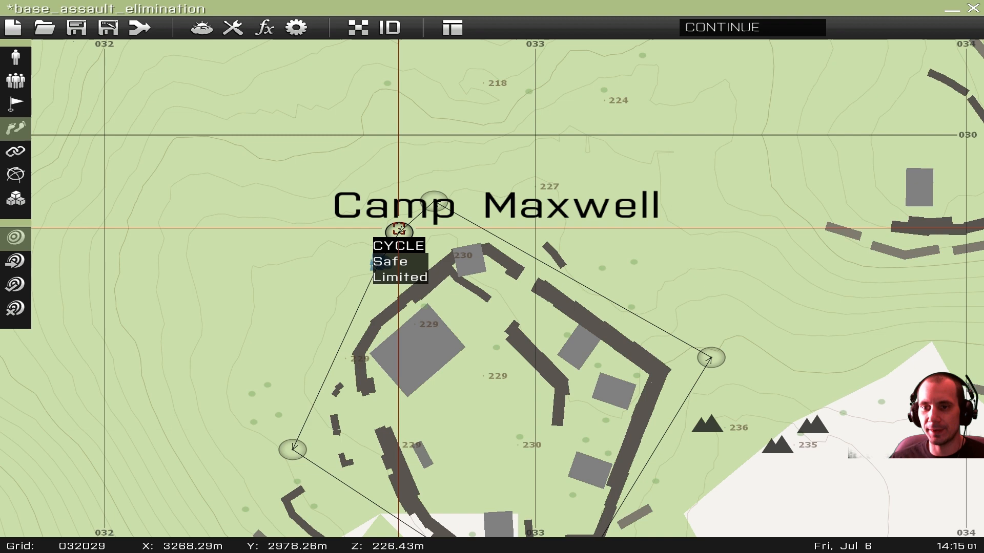
- Move the southern waypoint slightly southeast so the patrol route passes farther from the camp's southern wall
right_click_drag(471, 292, 318, 121)
right_click_drag(246, 93, 319, 141)
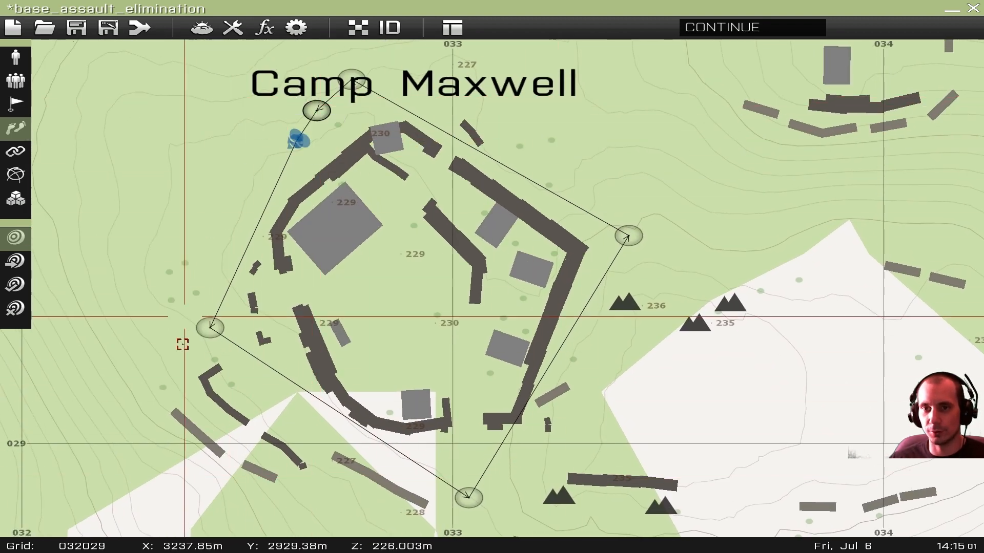
right_click_drag(307, 164, 258, 54)
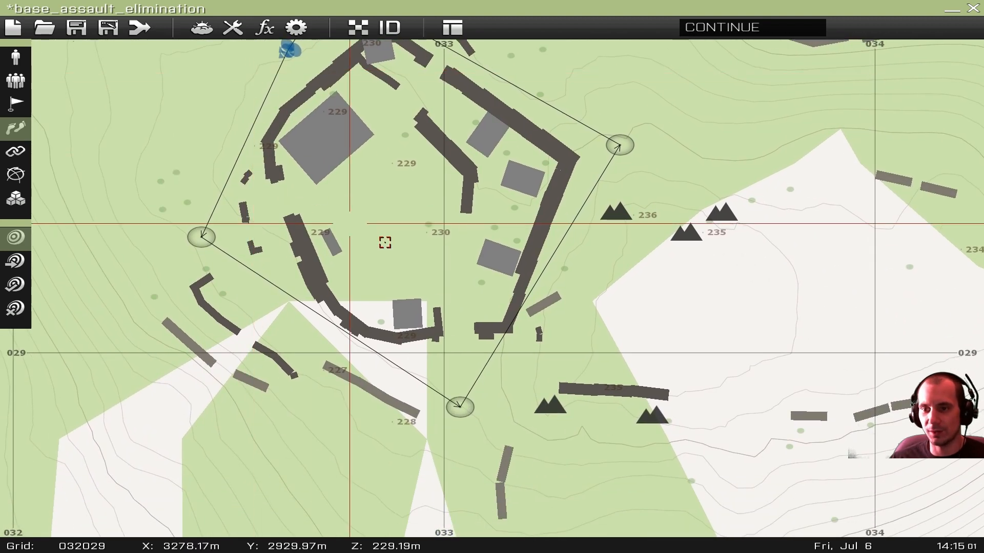
left_click_drag(460, 407, 490, 416)
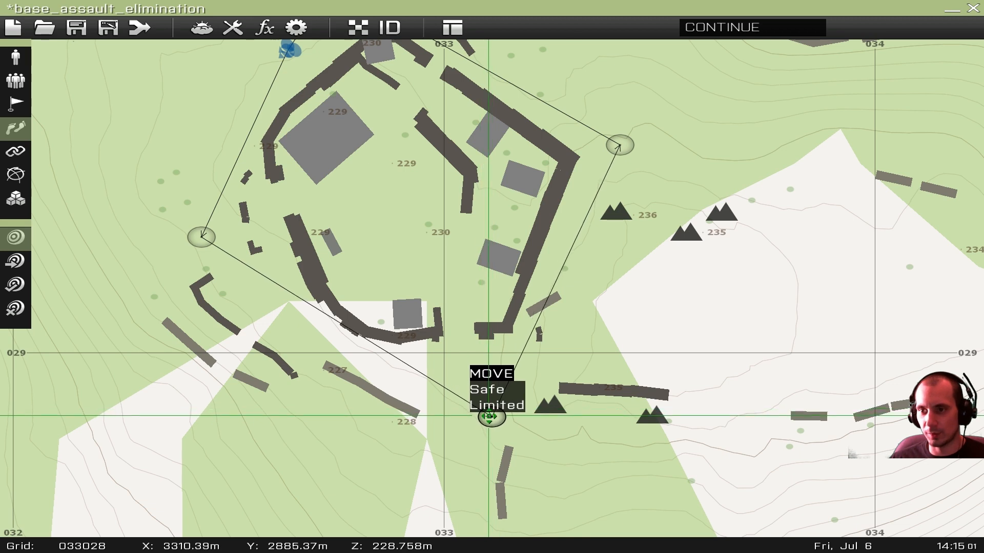
- Insert a BLUFOR Marksman by the small wall at the camp's western opening, with Special None, Non Playable control, Corporal rank and azimuth 340
right_click_drag(314, 231, 448, 326)
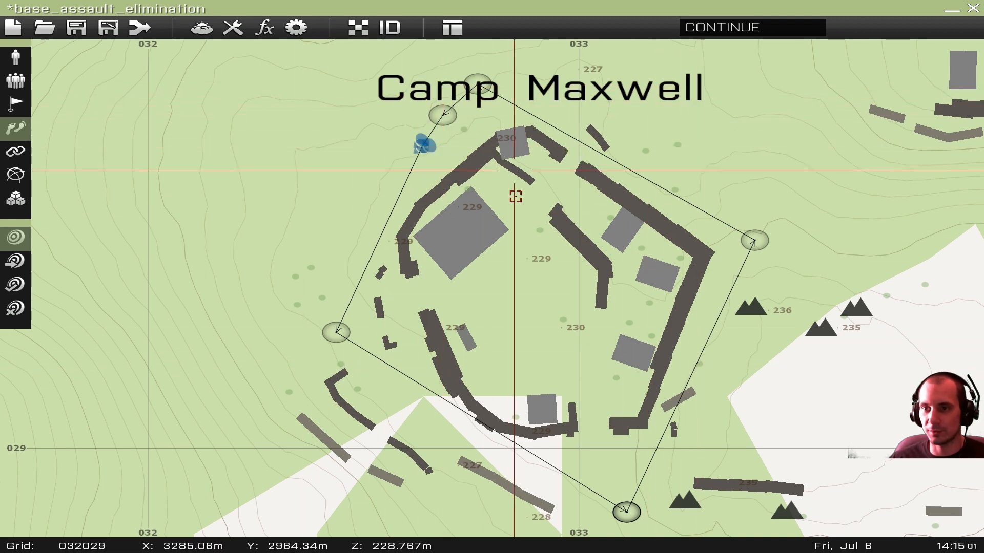
scroll(428, 135, "up", 3)
key("F1")
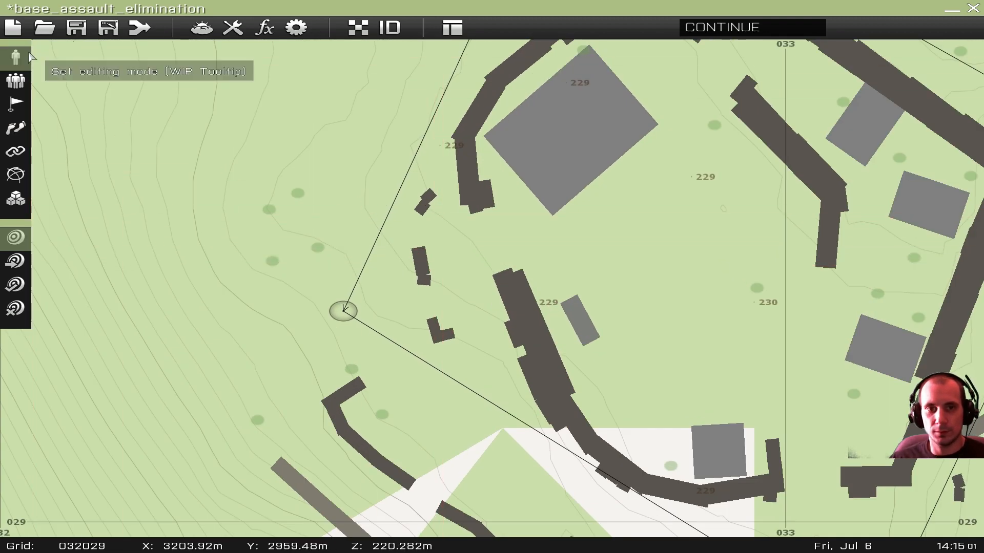
double_click(438, 209)
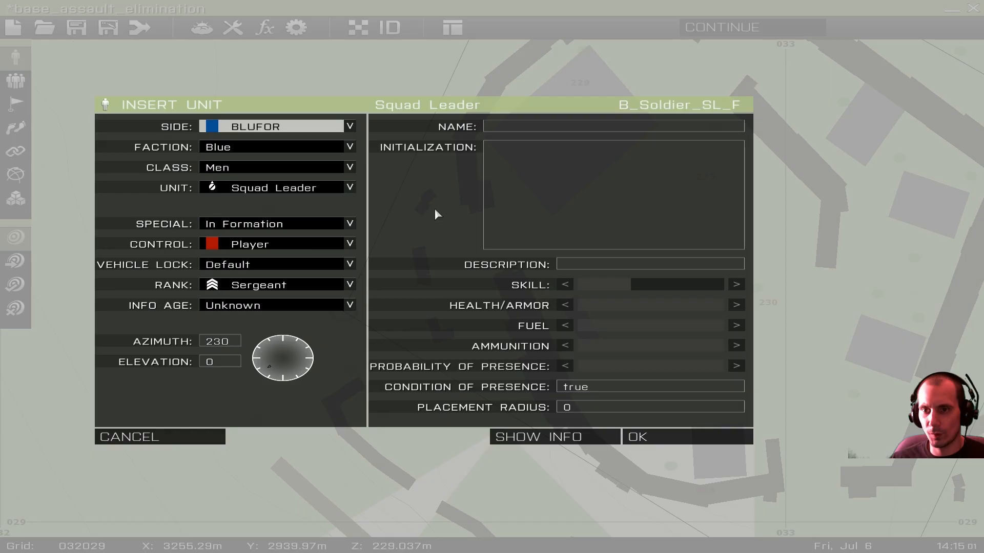
left_click(263, 191)
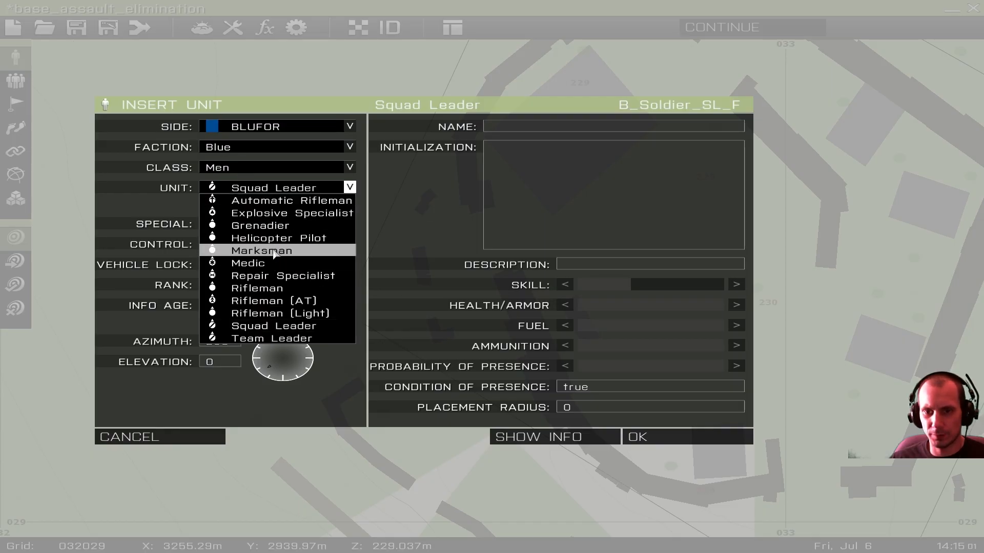
left_click(276, 250)
left_click(252, 228)
left_click(254, 225)
left_click(248, 238)
left_click(256, 285)
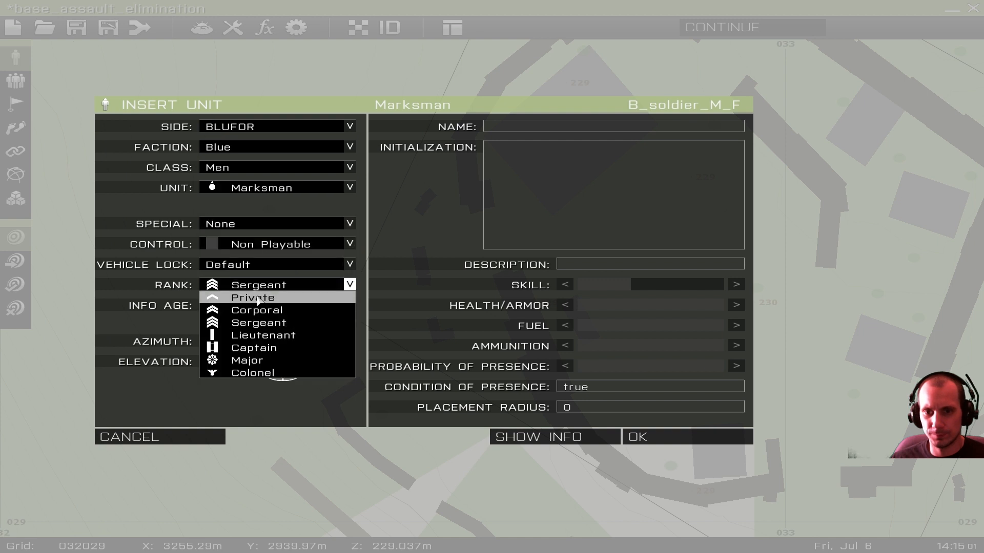
left_click(256, 310)
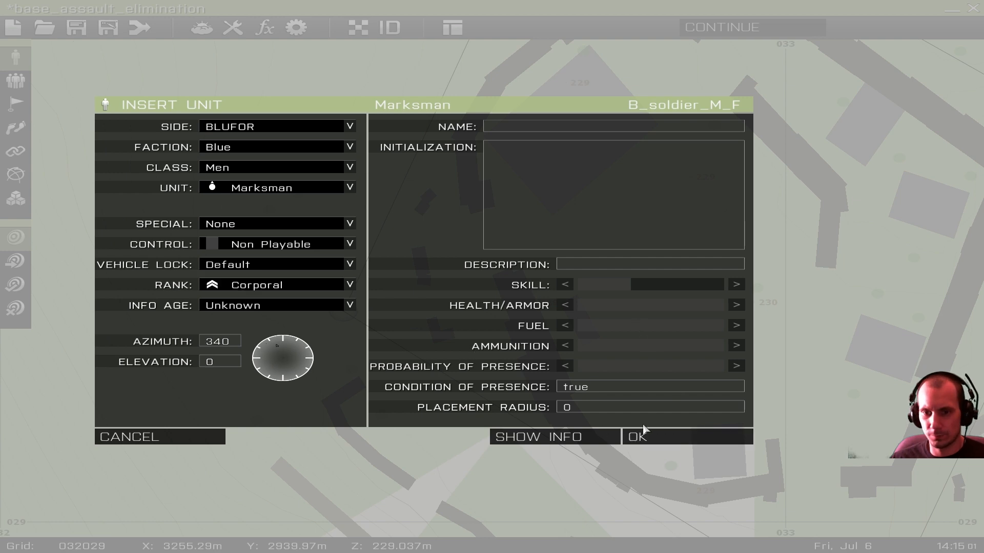
left_click(634, 436)
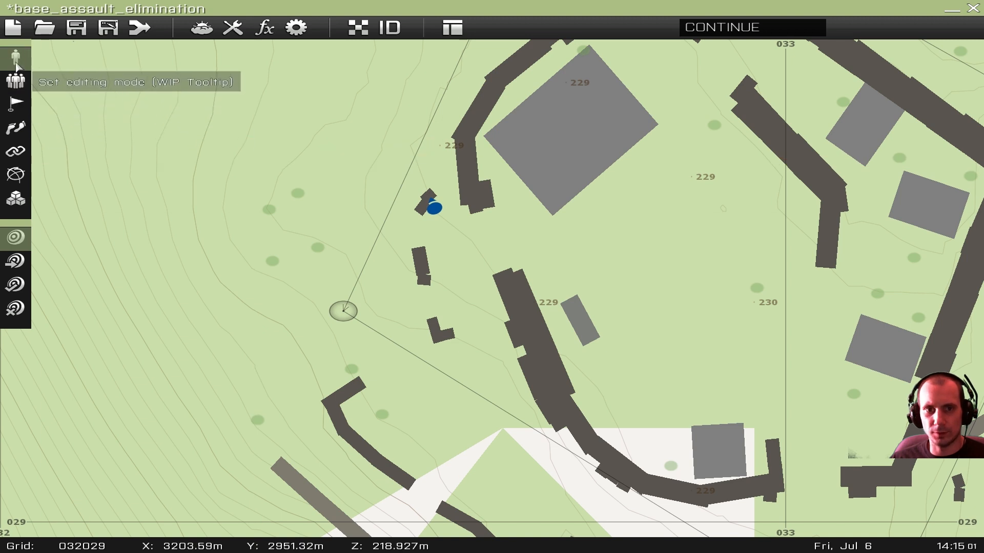
- Turn the marksman to face west and move him to the southeastern corner of the small wall
scroll(434, 212, "up", 3)
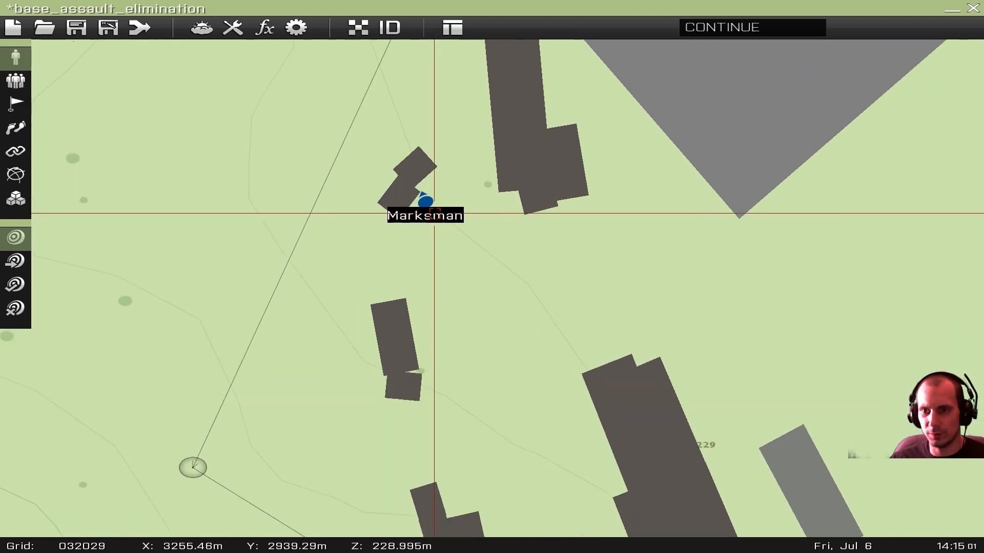
scroll(434, 213, "up", 2)
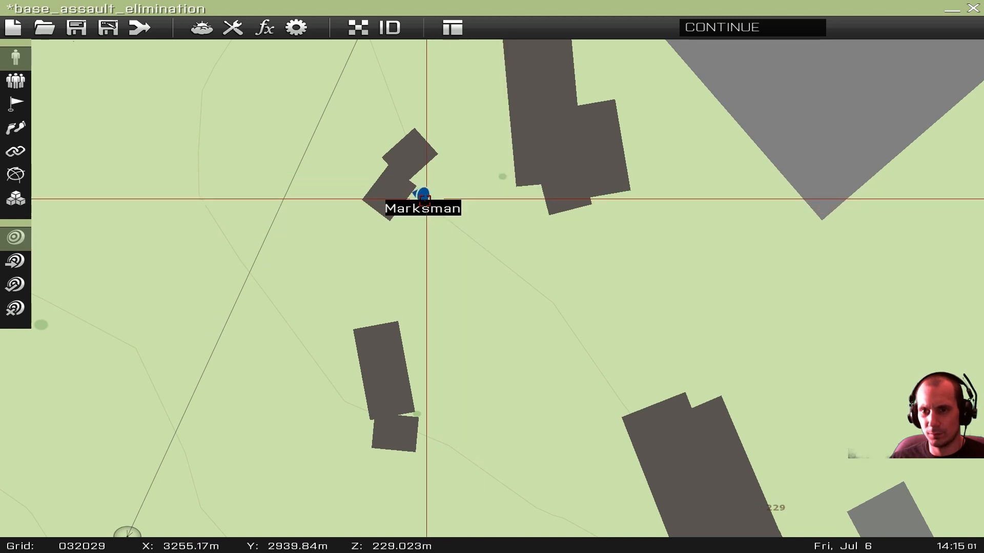
left_click_drag(427, 199, 416, 212)
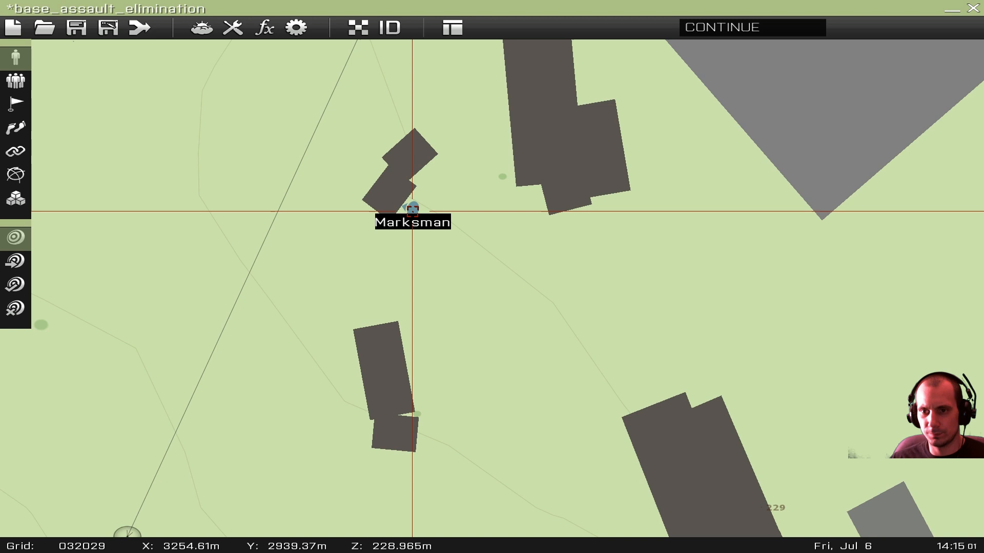
- Place two copies of the marksman along the eastern side of the next wall to the south, near its northern and southern ends
left_click_drag(413, 211, 417, 336)
key("ctrl+v")
right_click_drag(466, 343, 457, 240)
left_click_drag(418, 280, 420, 334)
left_click_drag(409, 233, 402, 246)
- Shift the middle marksman slightly east of the wall and set his azimuth to 230
double_click(401, 245)
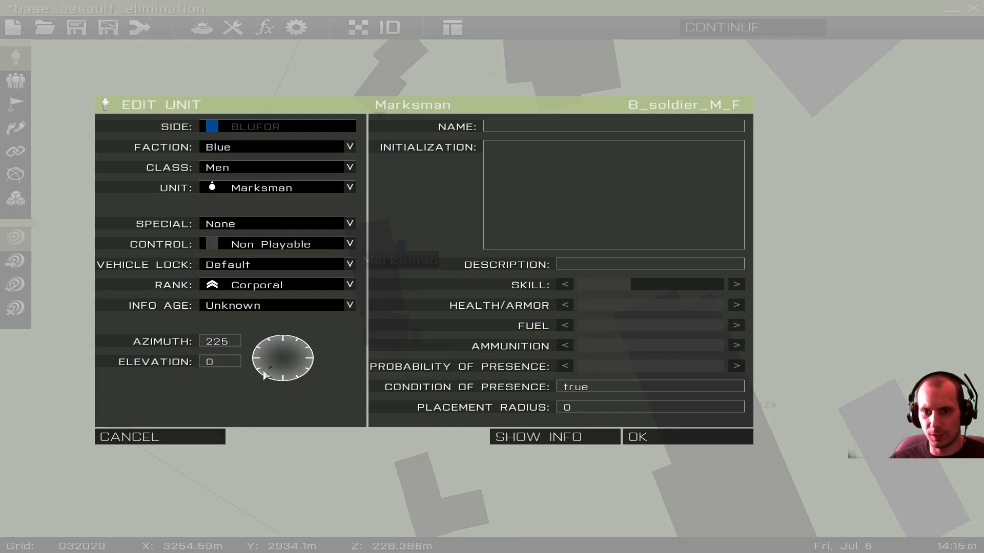
left_click(639, 437)
left_click_drag(400, 244, 407, 244)
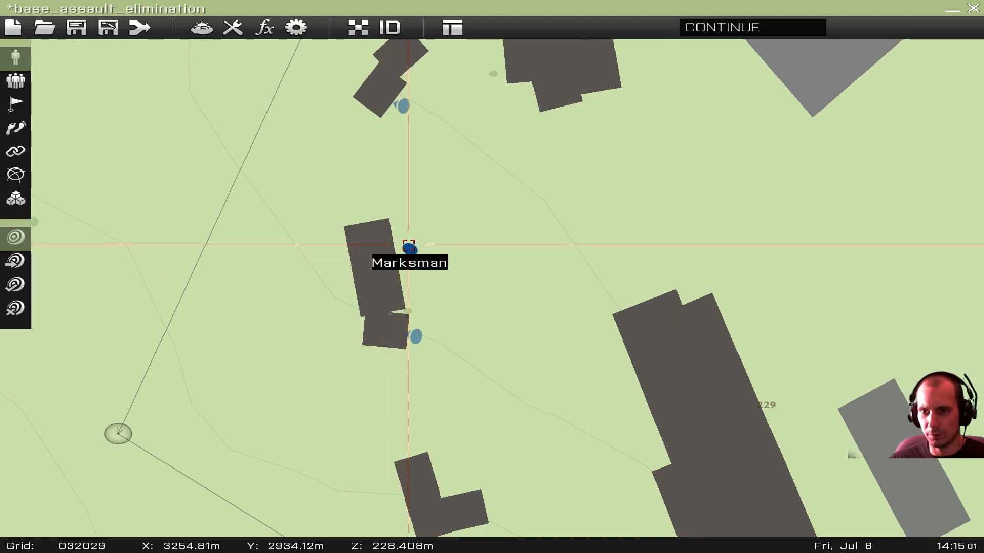
double_click(409, 245)
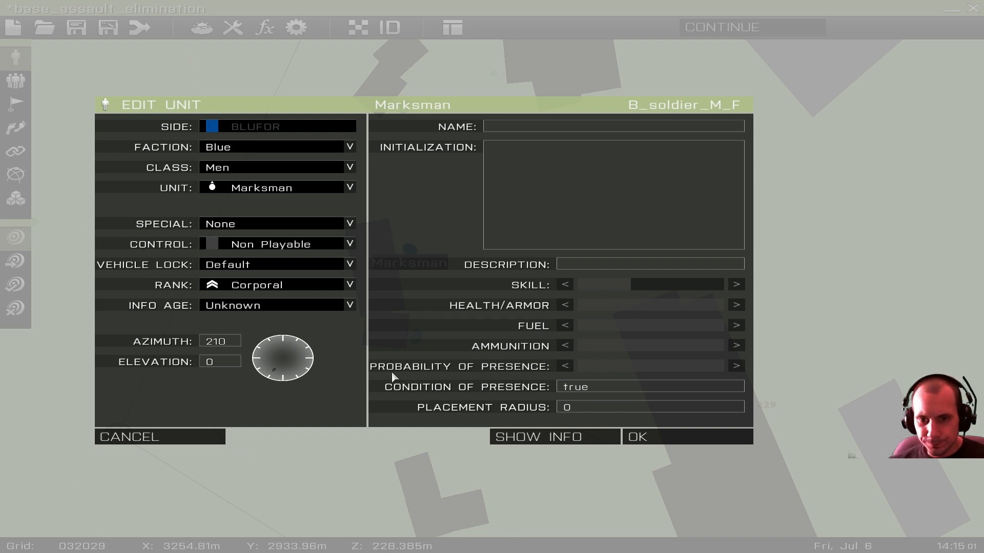
type("200")
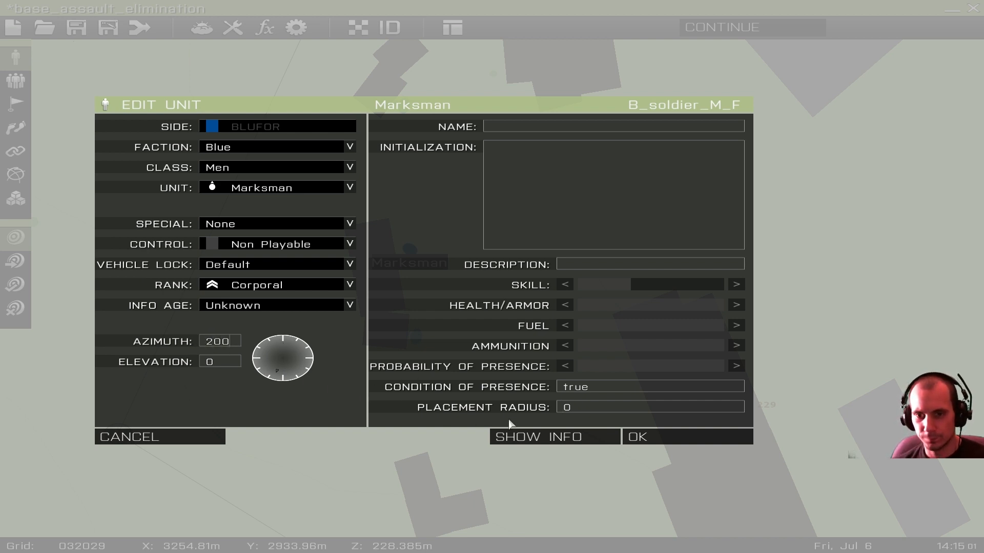
type("1")
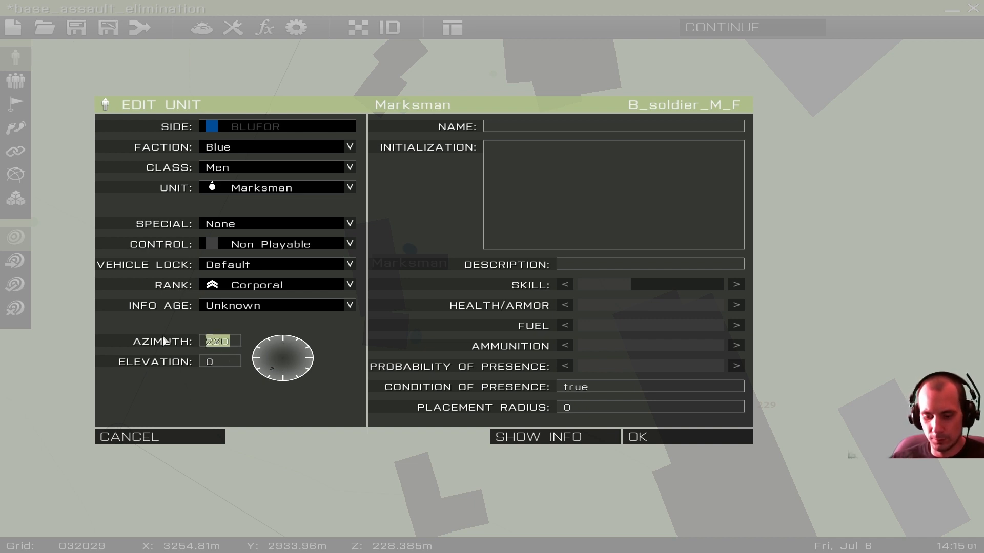
left_click(669, 433)
double_click(409, 260)
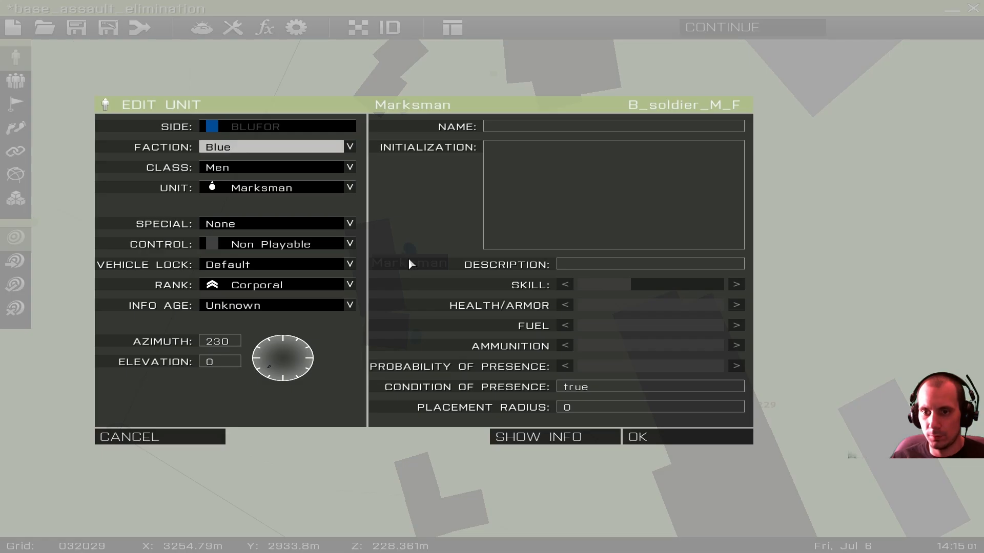
left_click(641, 438)
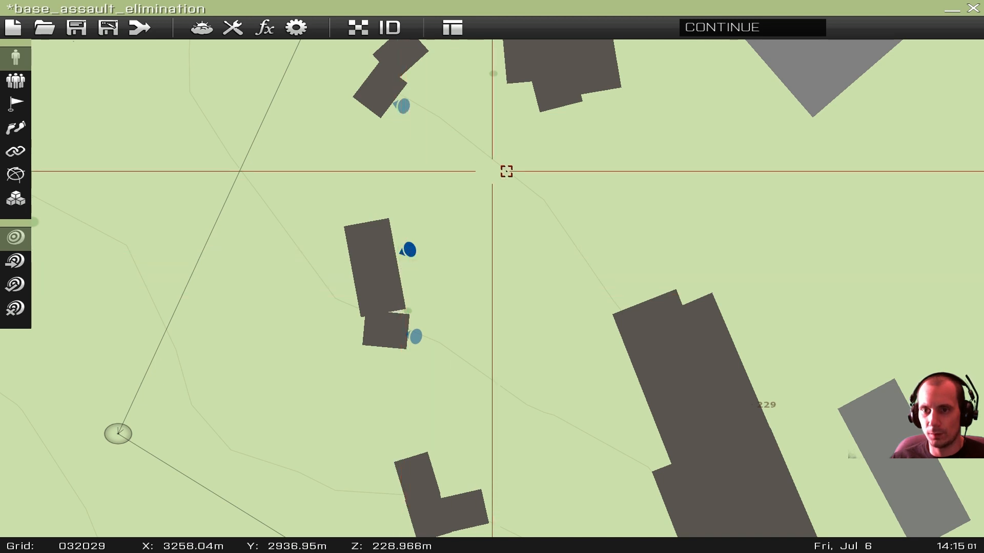
scroll(493, 172, "down", 5)
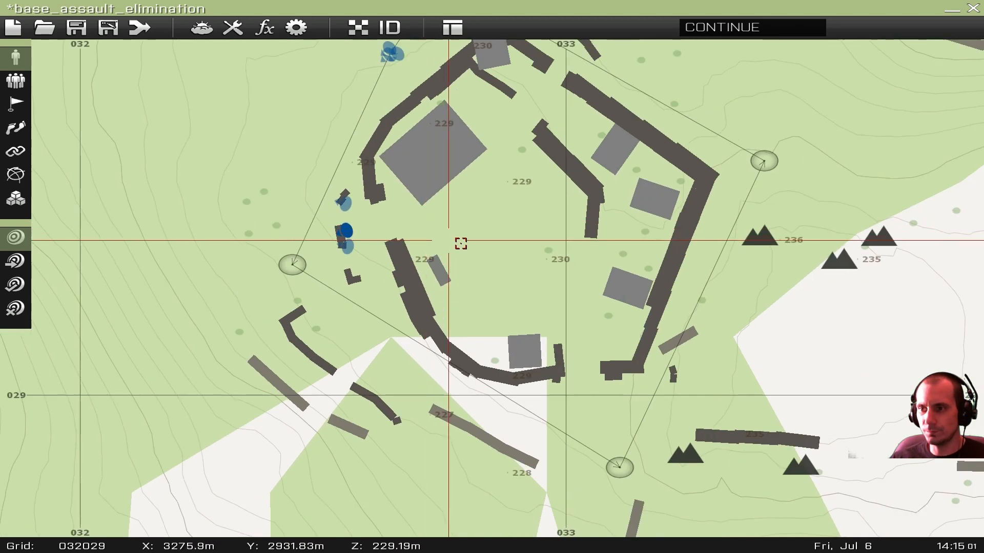
- Insert a BLUFOR Rifleman just inside the camp's northern opening, with Special None, Non Playable control and Private rank
right_click_drag(437, 237, 445, 347)
right_click_drag(503, 252, 388, 255)
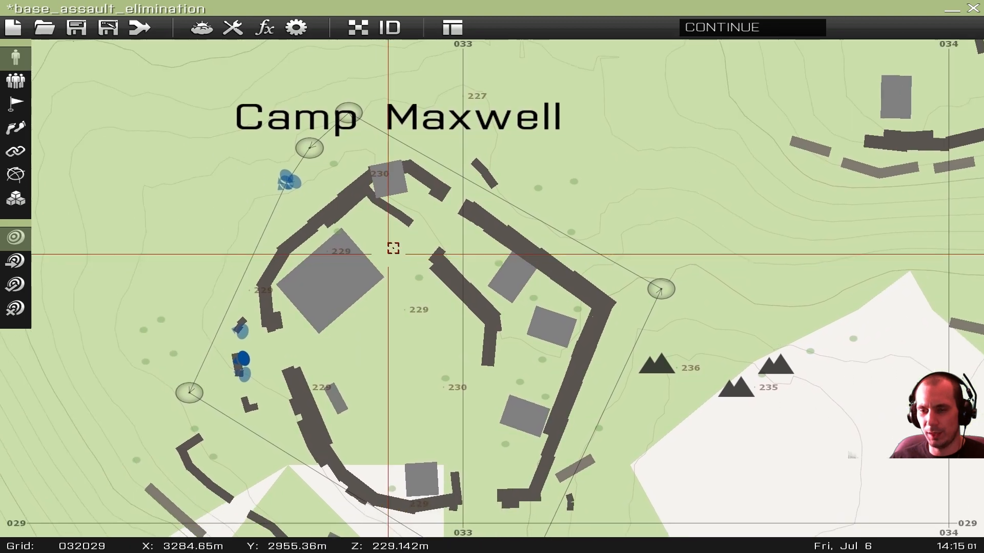
scroll(434, 274, "up", 3)
scroll(469, 248, "up", 5)
right_click_drag(476, 251, 481, 213)
right_click_drag(168, 150, 301, 173)
double_click(570, 224)
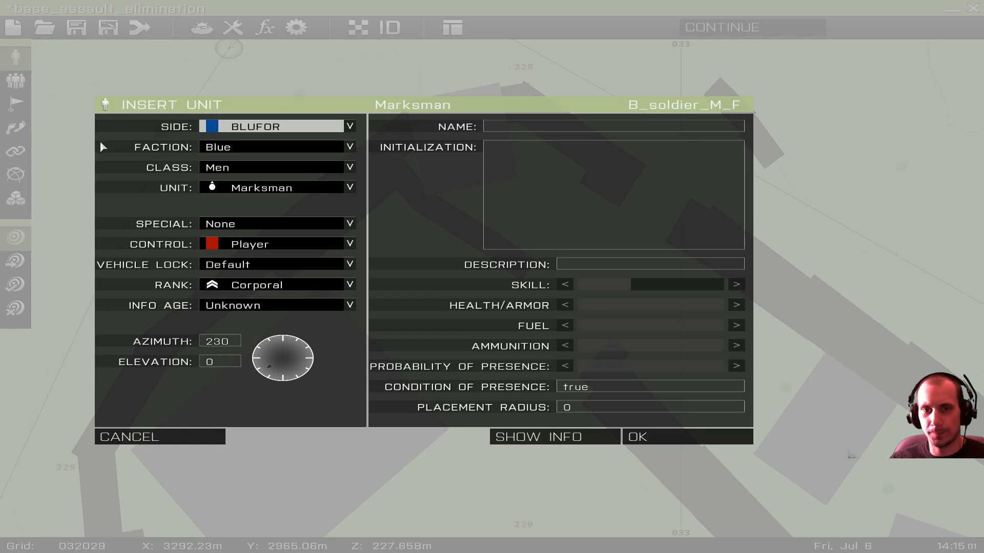
left_click(259, 188)
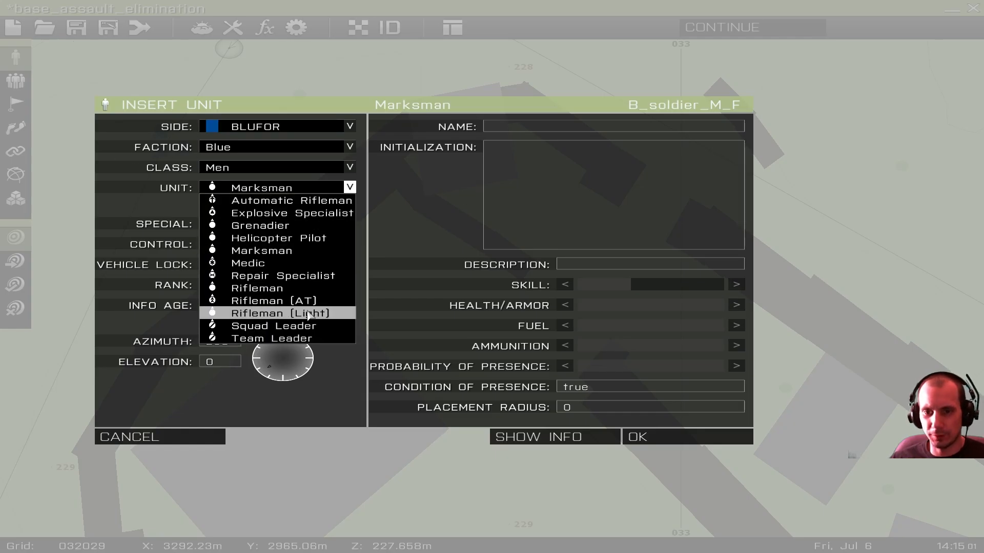
left_click(286, 289)
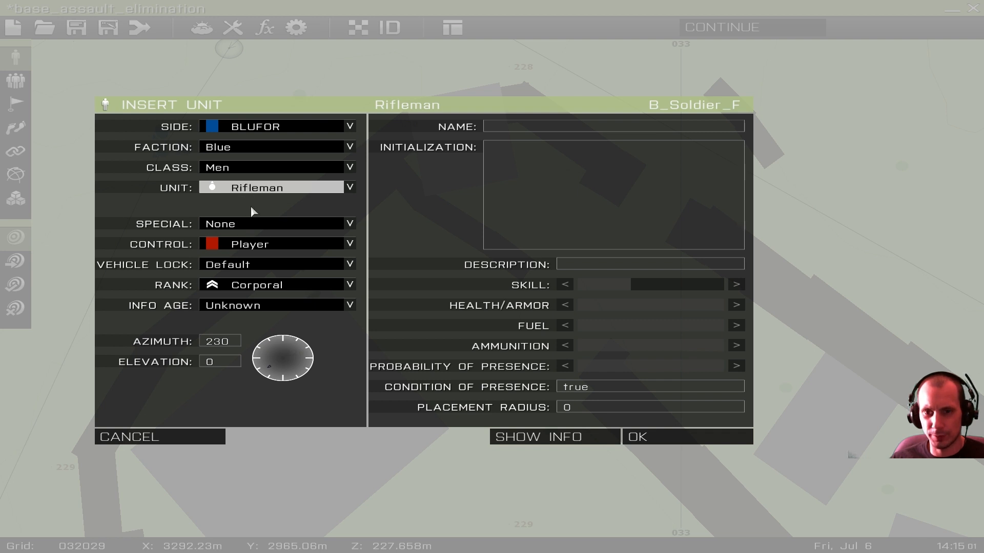
left_click(264, 244)
left_click(272, 257)
left_click(307, 287)
left_click(277, 295)
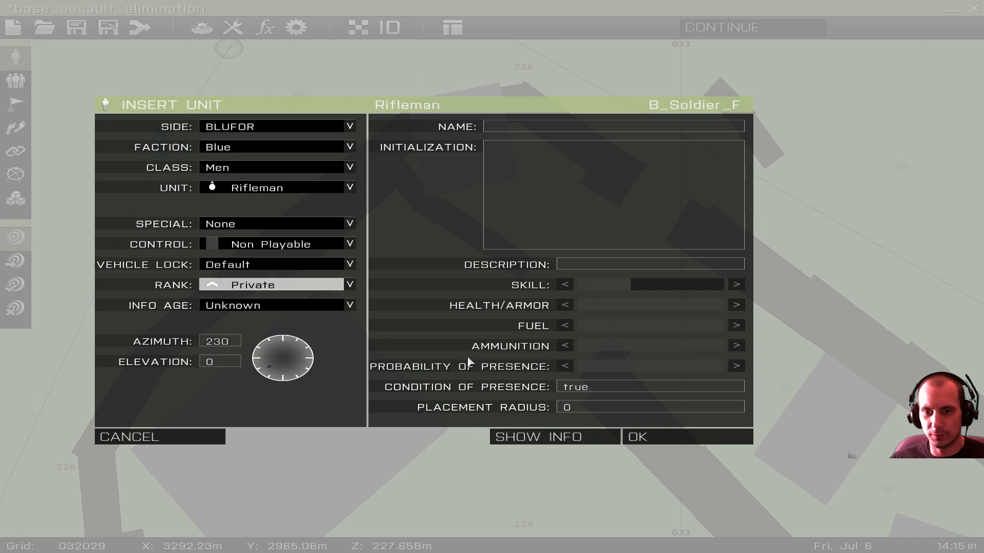
left_click(677, 442)
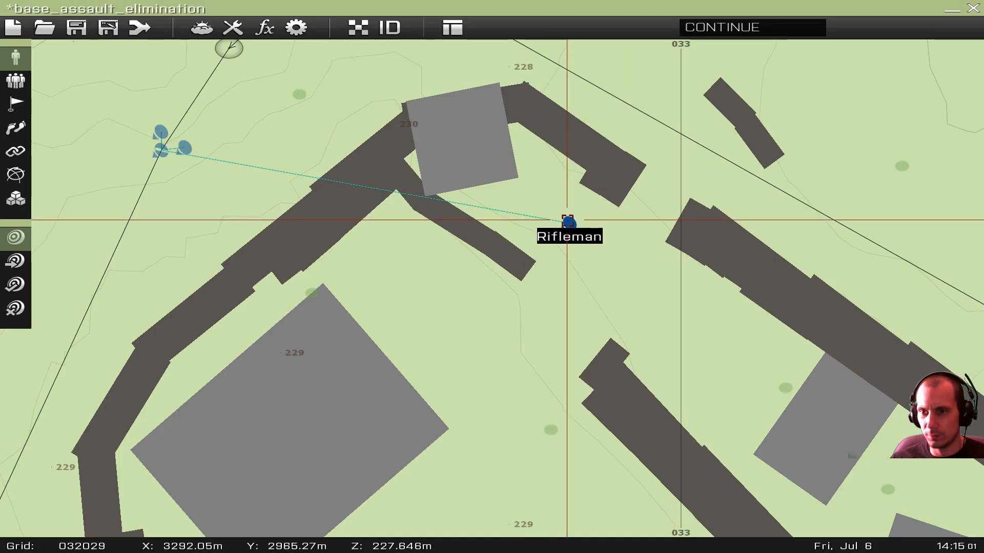
- Ungroup the rifleman from the patrol squad and place a second rifleman across the northern opening
key("F2")
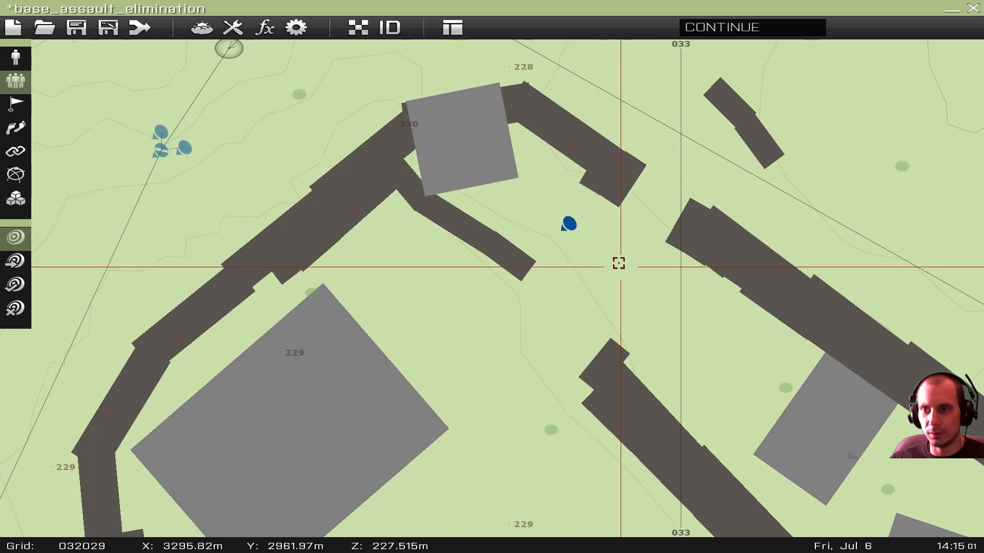
key("F1")
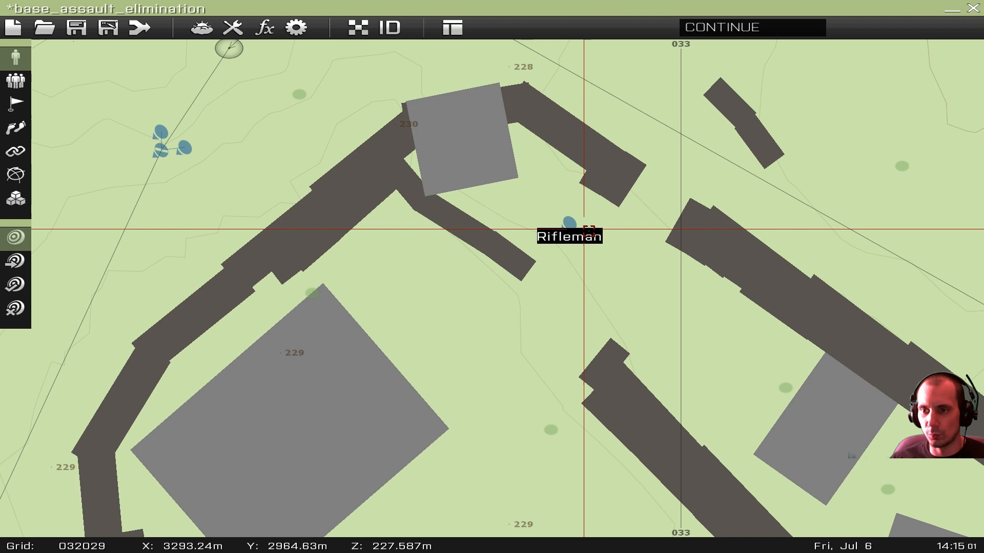
left_click_drag(572, 224, 667, 264)
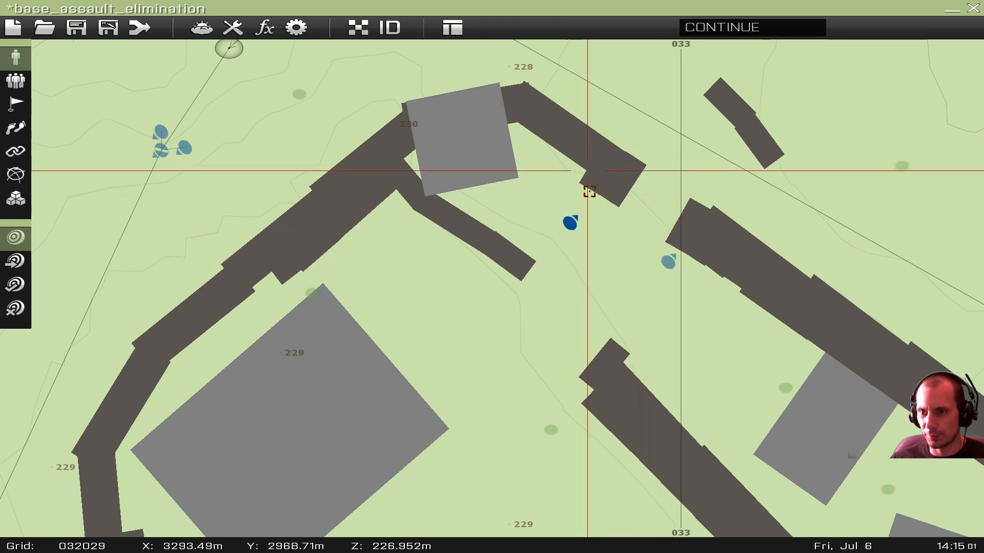
- Position the two northern riflemen close to the wall ends on either side of the opening and turn them towards the gap
left_click_drag(576, 226, 599, 210)
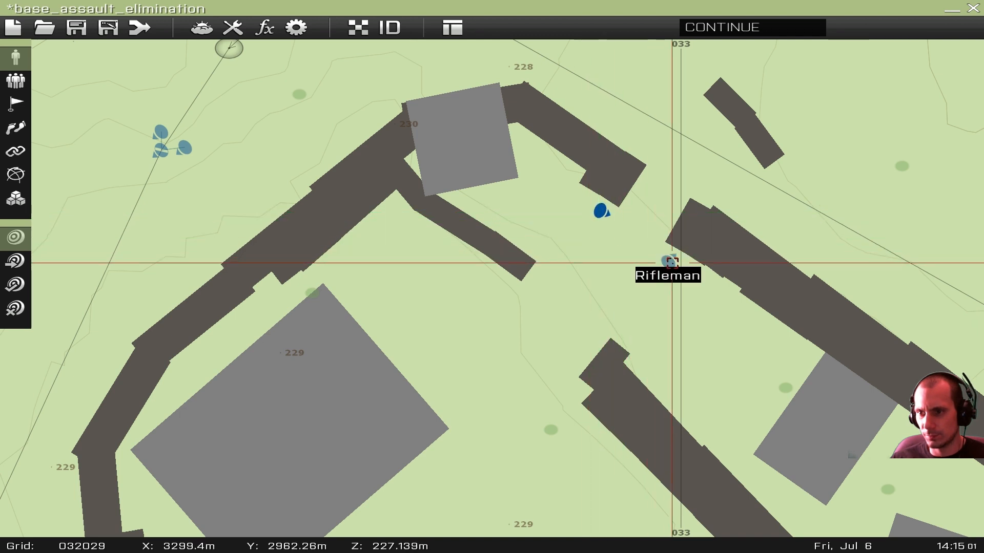
mouse_move(669, 263)
left_mouse_down("shift")
mouse_move(643, 235)
mouse_move(681, 222)
mouse_move(701, 229)
left_mouse_up("shift")
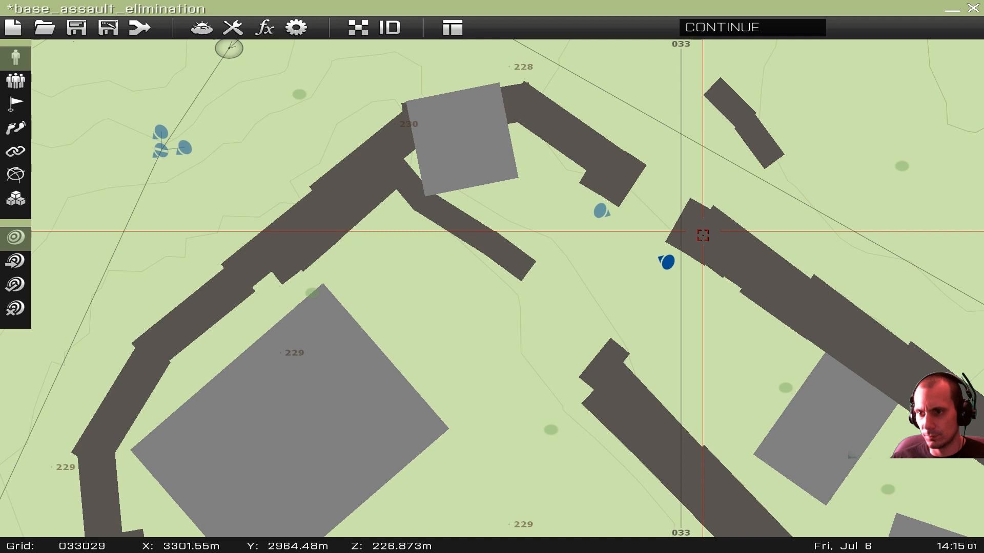
left_click_drag(599, 213, 601, 215)
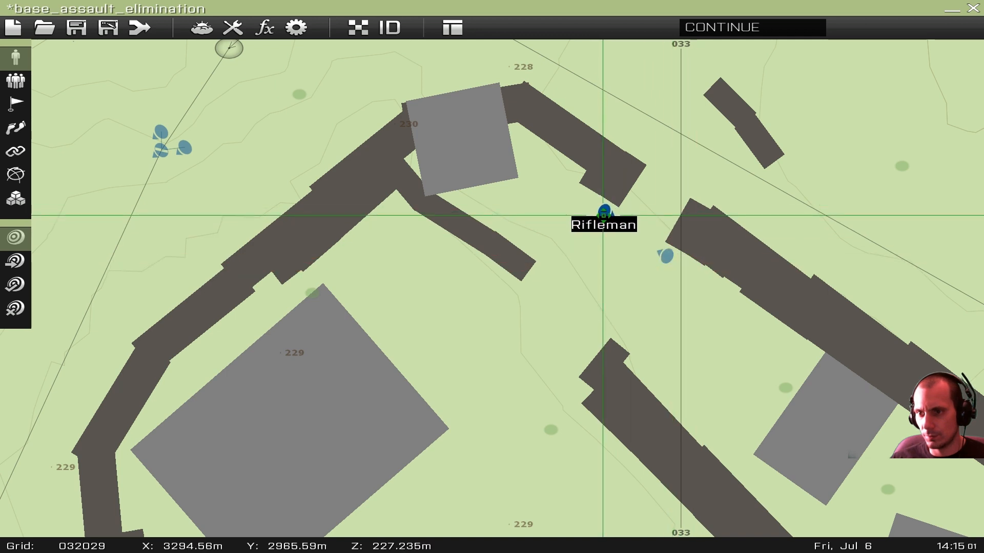
- Place two riflemen outside the wall ends on either side of the camp's southern opening and set the western one's azimuth to 195
scroll(605, 216, "down", 3)
scroll(531, 287, "up", 5)
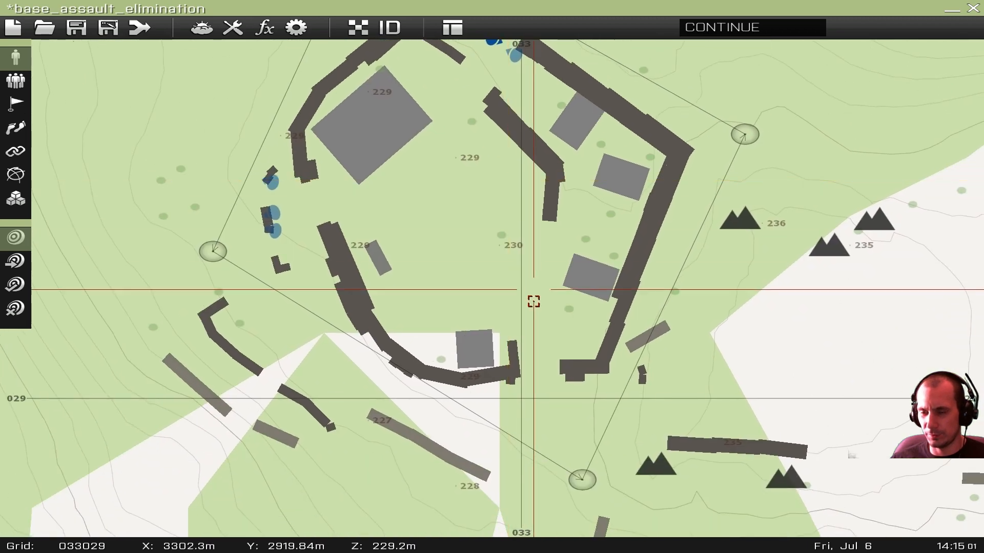
right_click_drag(504, 287, 535, 417)
left_click_drag(522, 172, 461, 306)
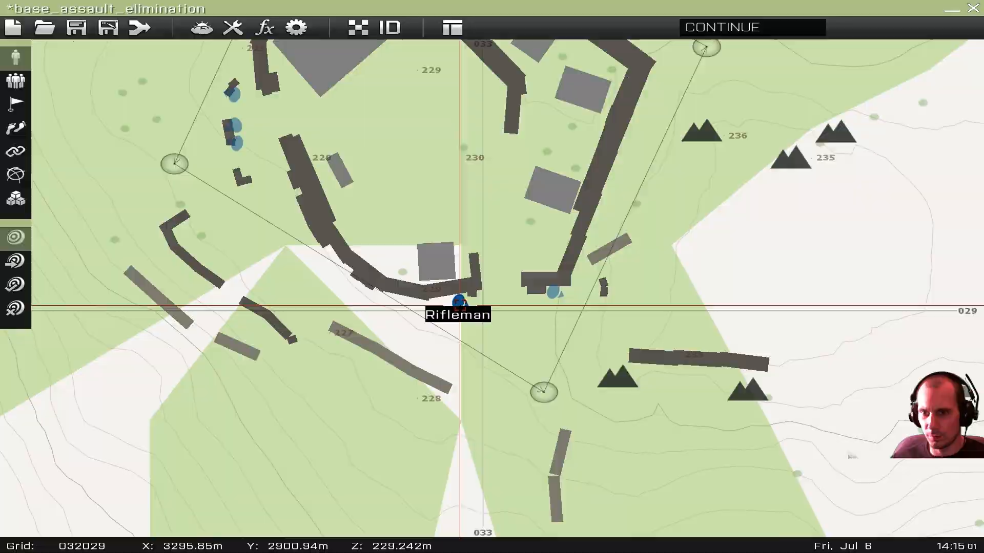
double_click(461, 304)
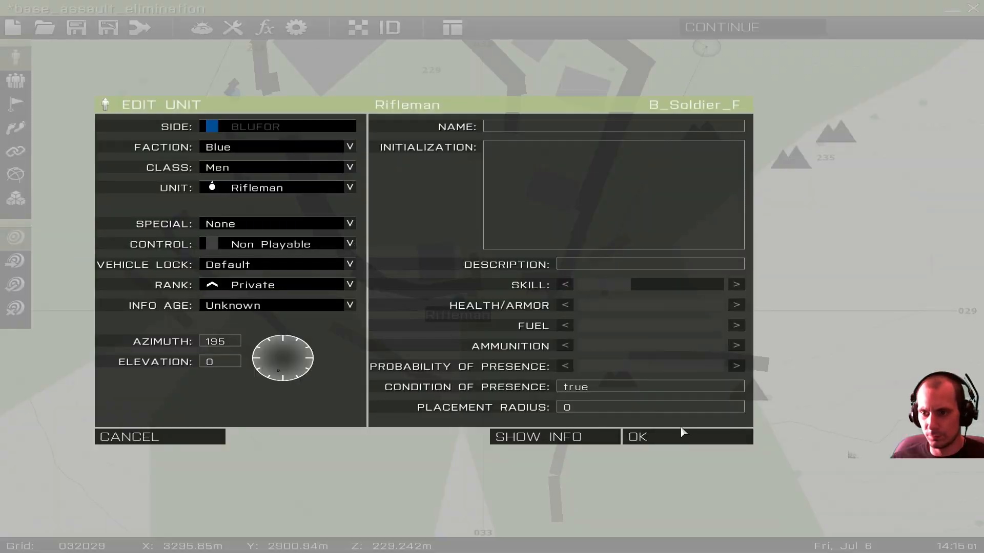
left_click(685, 431)
- Set the azimuth of the rifleman east of the southern opening to 160 and move him up against the wall
scroll(498, 362, "up", 5)
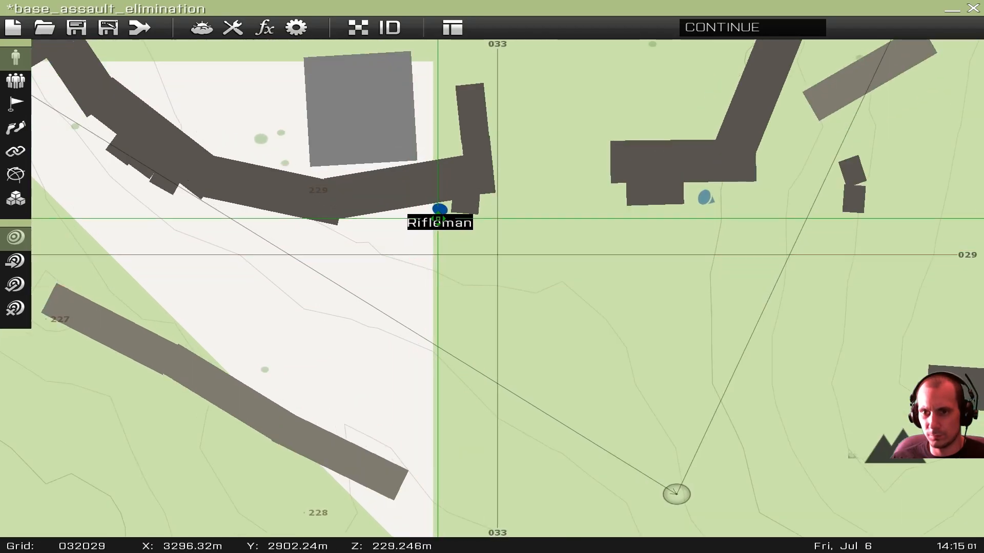
double_click(716, 206)
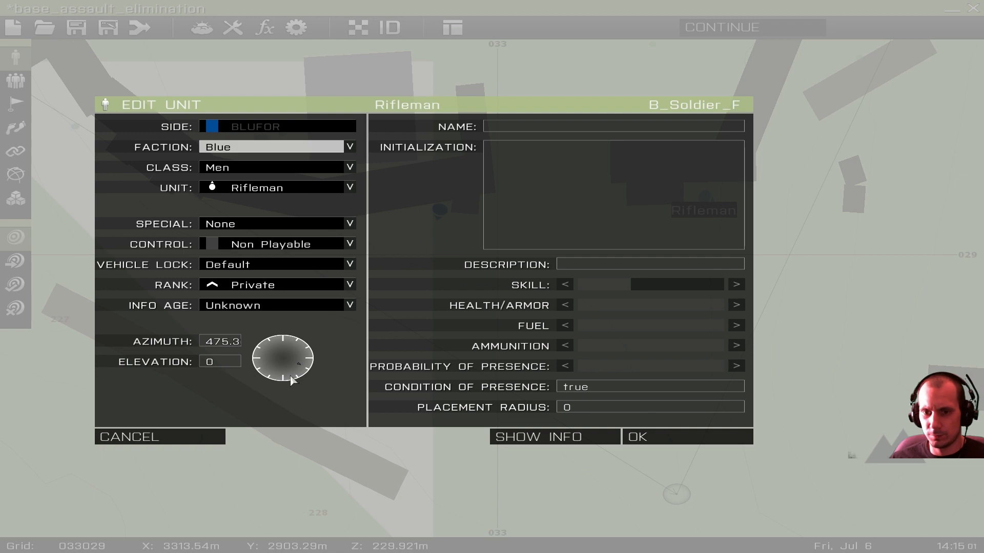
left_click(659, 435)
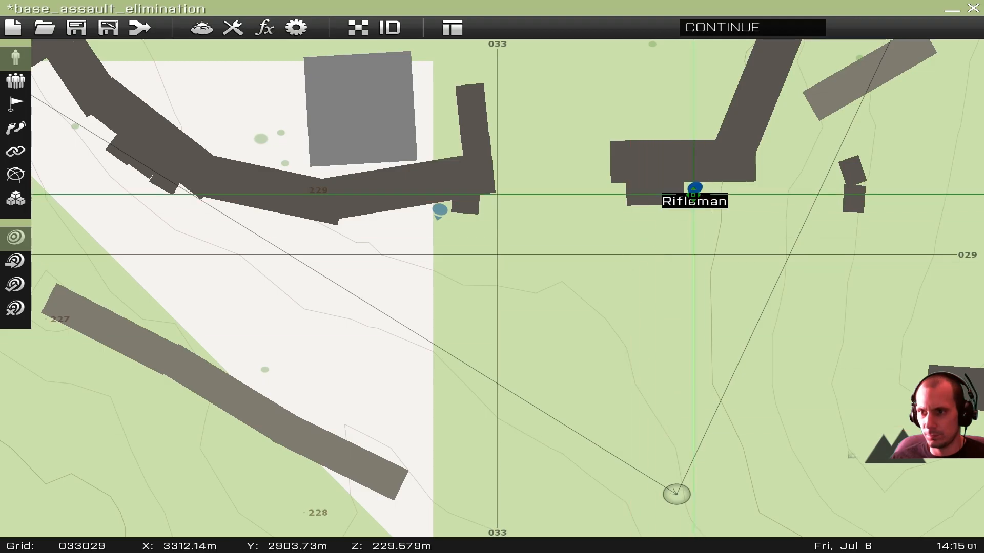
- Start inserting a BLUFOR Team Leader in the middle of the camp and give him the rank of Colonel
scroll(371, 285, "down", 6)
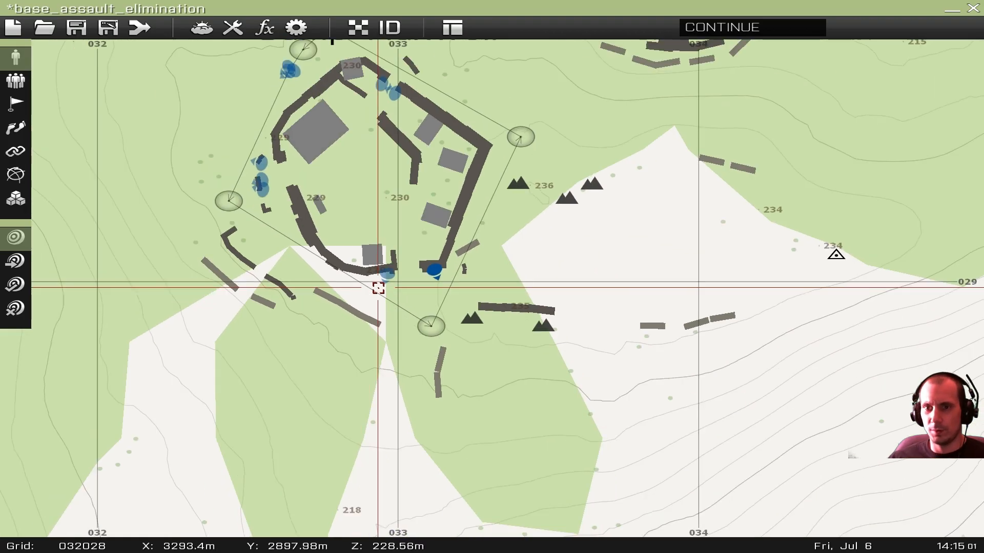
scroll(390, 213, "up", 5)
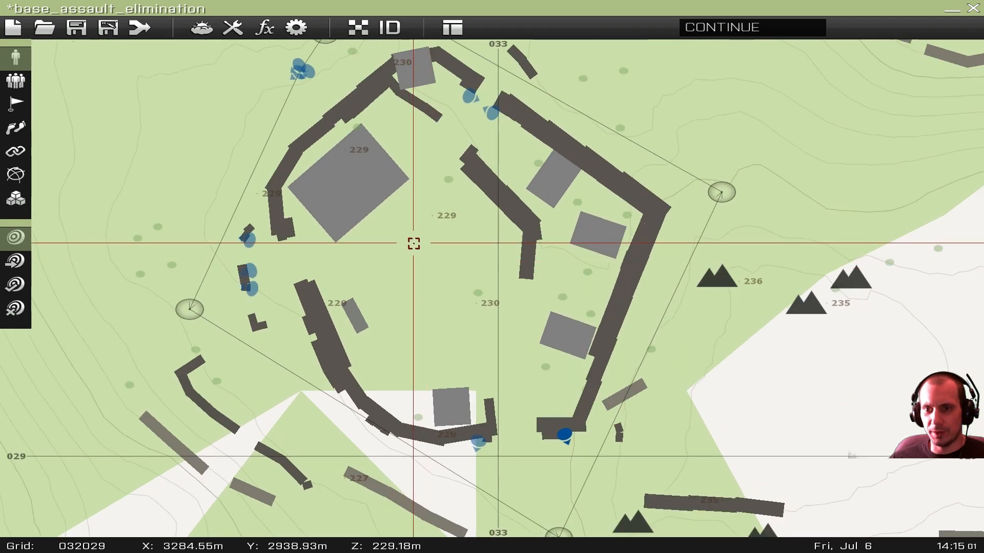
double_click(423, 249)
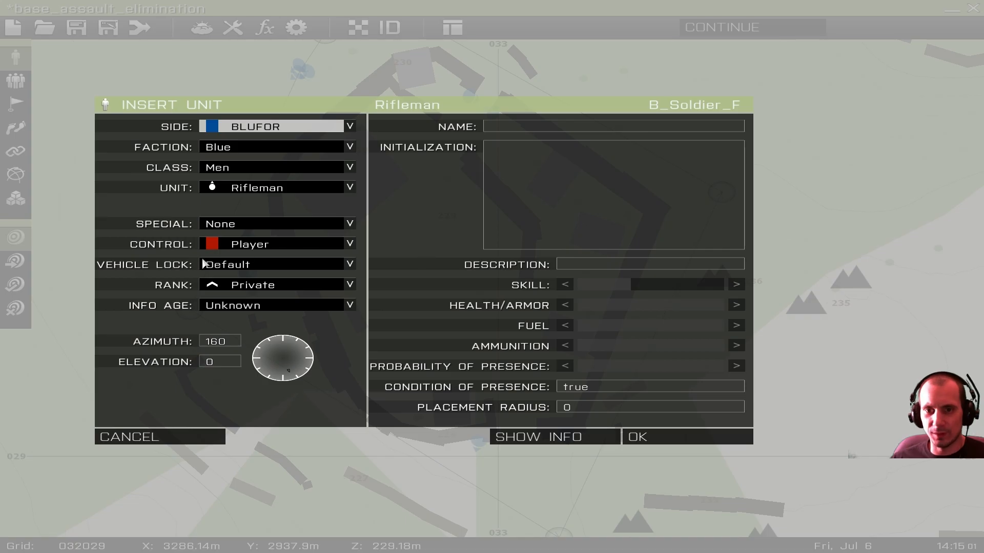
left_click(272, 187)
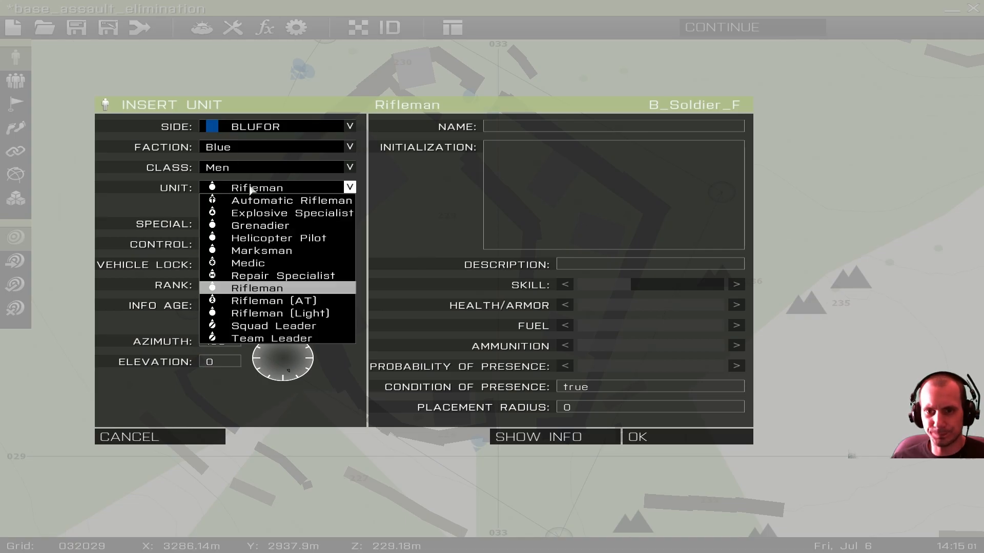
left_click(248, 340)
left_click(254, 286)
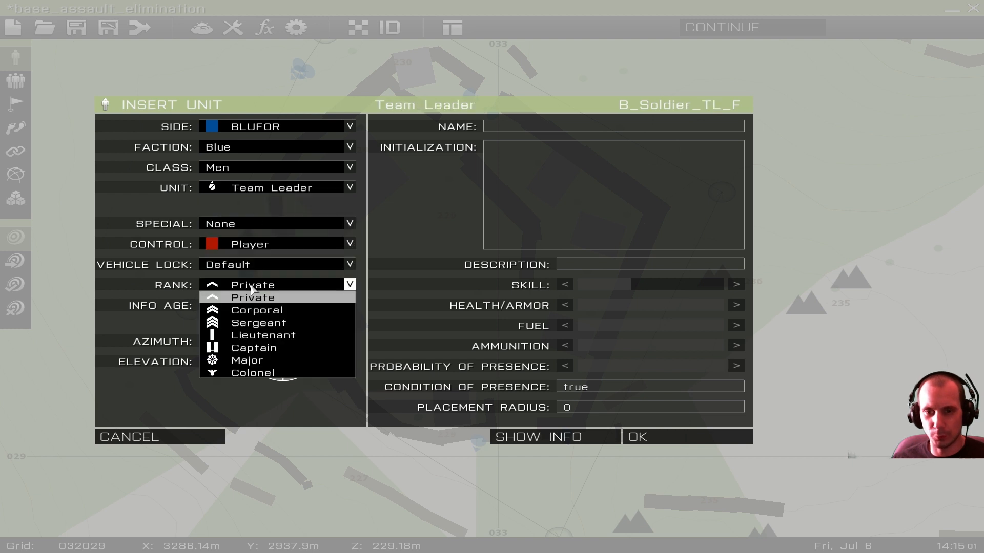
left_click(249, 375)
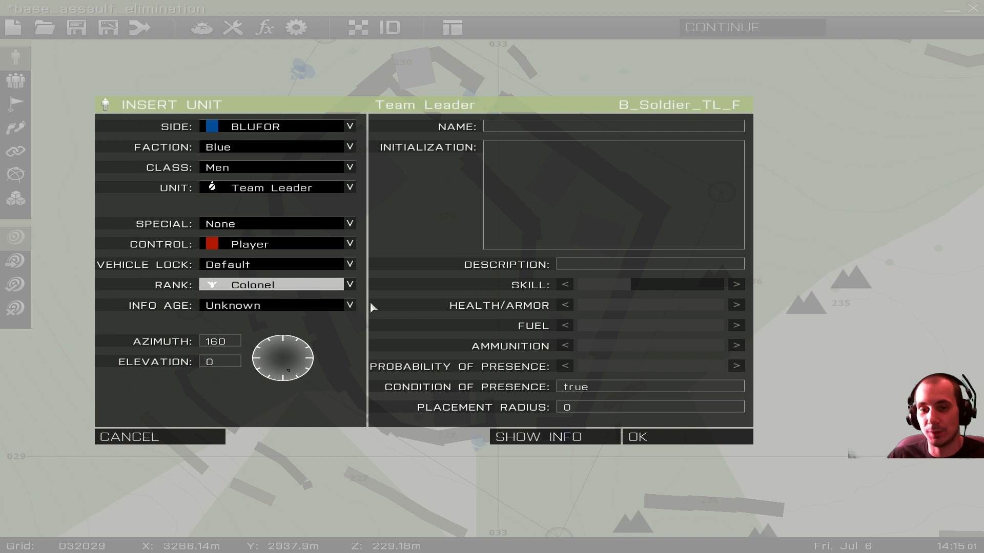
- Give the Team Leader Non Playable control and maximum skill, and complete his insertion
left_click(261, 248)
left_click(262, 255)
left_click(292, 189)
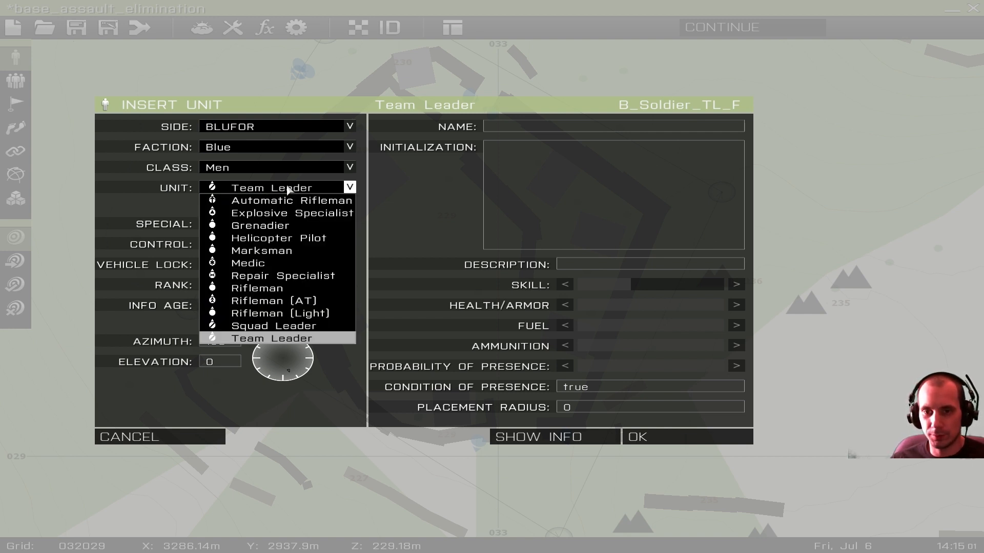
left_click(295, 189)
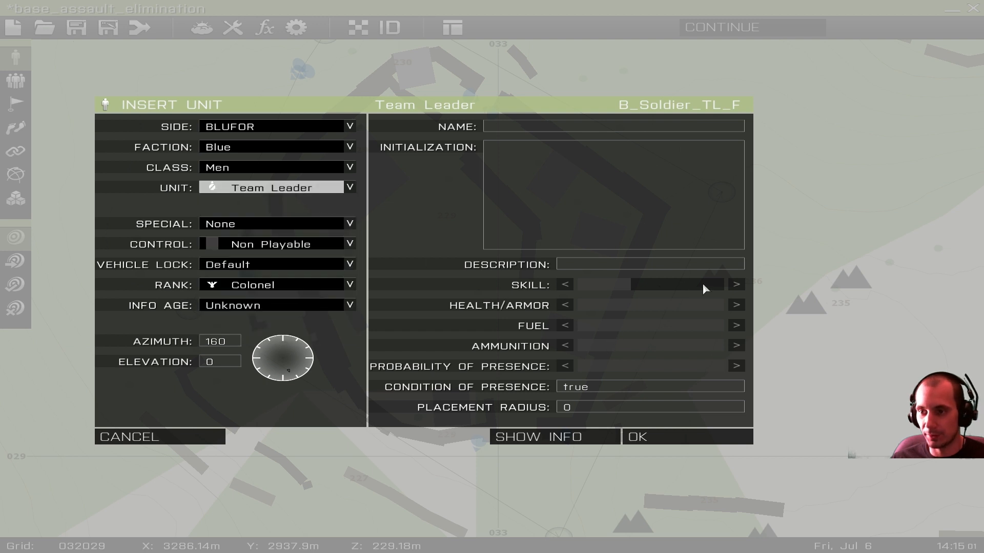
left_click(736, 285)
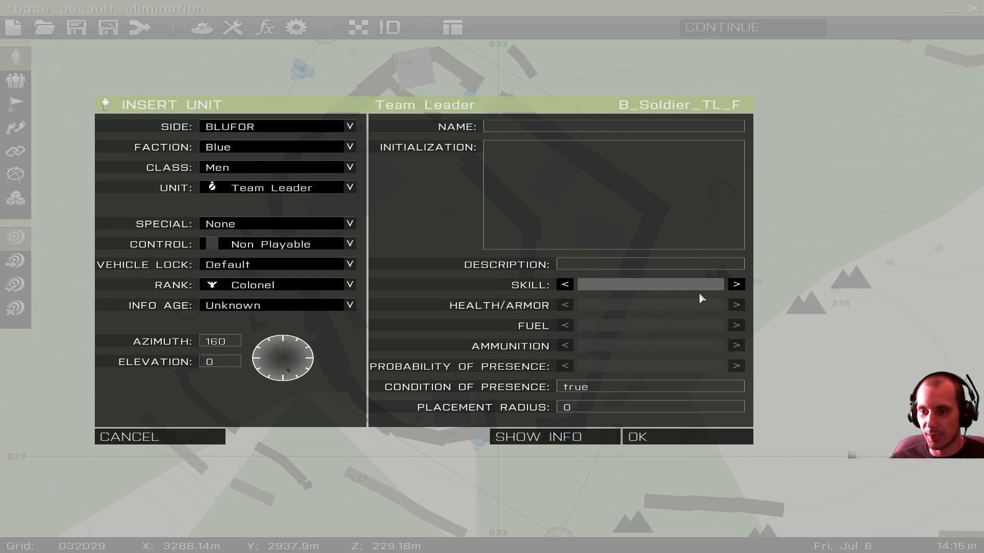
left_click(685, 437)
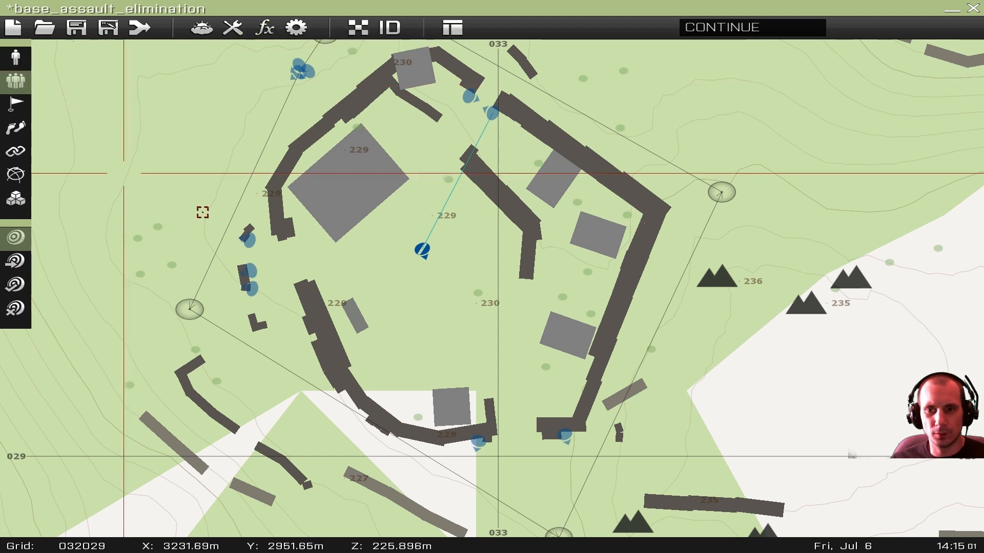
- Ungroup the team leader from the rifleman at the northern opening and move him between the inner wall and the eastern building
left_click_drag(421, 250, 554, 234)
left_click(18, 63)
scroll(586, 275, "up", 2)
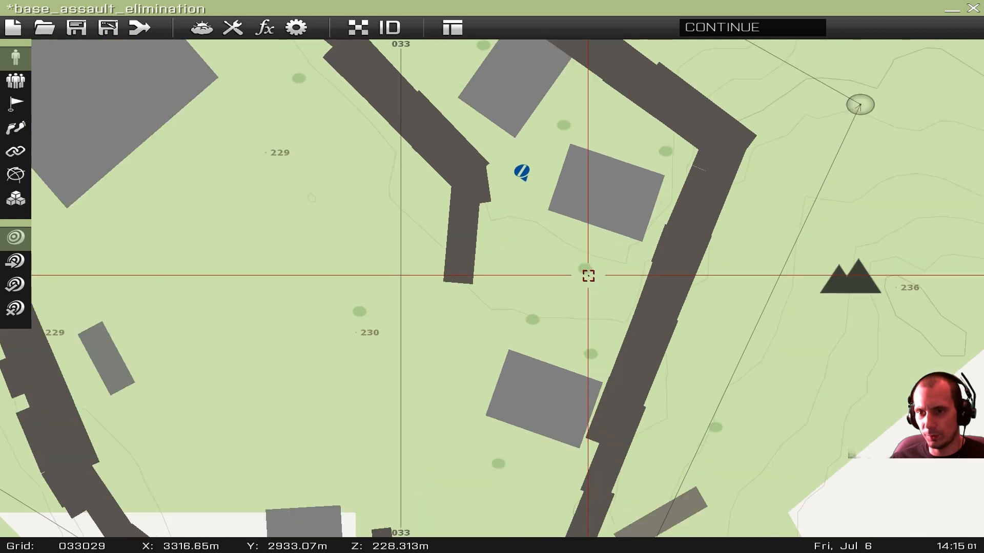
- Move the team leader to the open yard between the large building and the inner wall, and set his azimuth to 170
left_click_drag(521, 171, 341, 103)
double_click(340, 103)
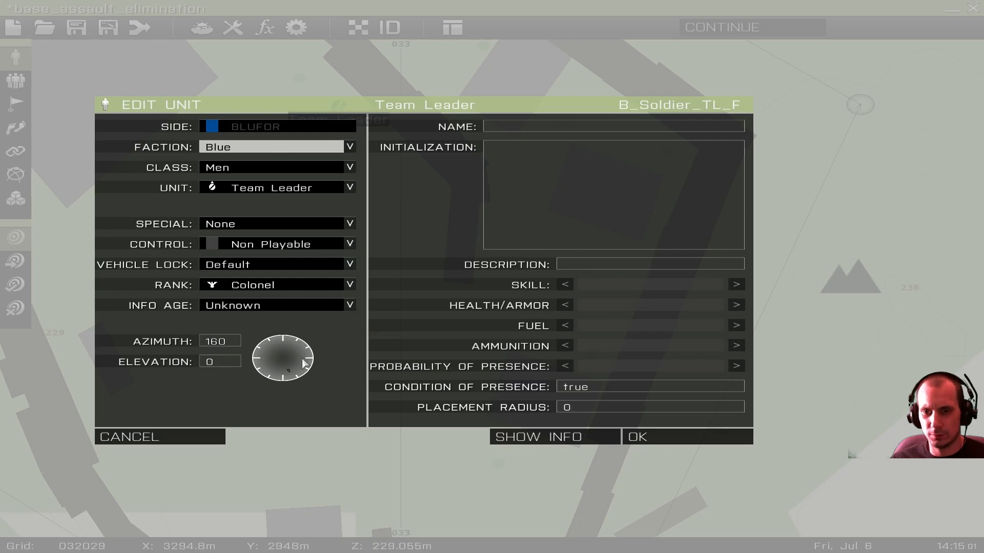
left_click(640, 439)
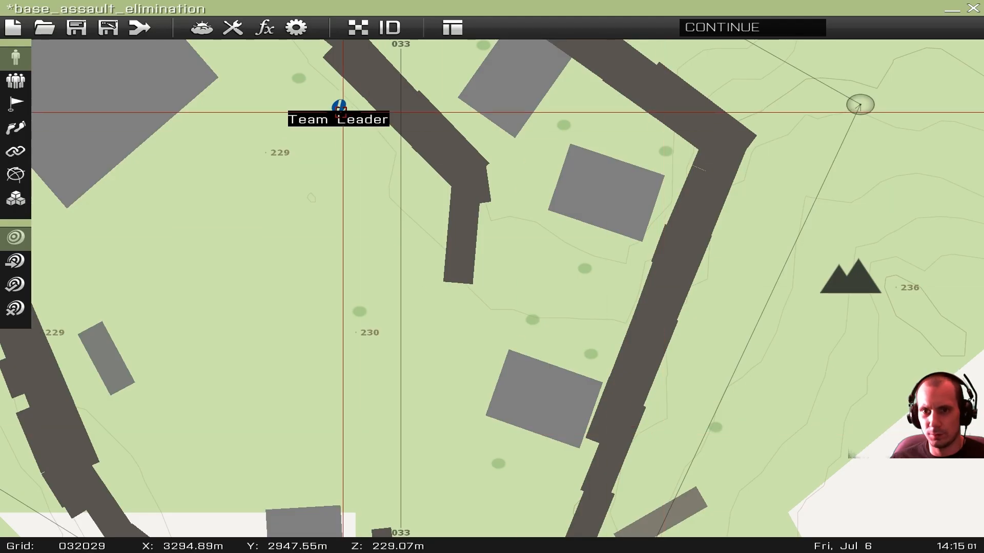
left_click_drag(333, 112, 280, 140)
double_click(282, 138)
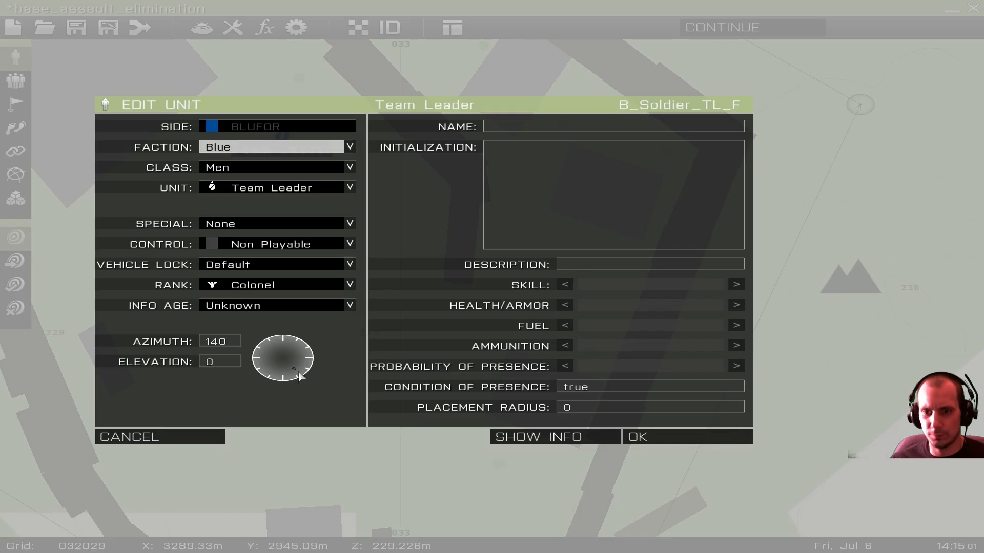
left_click(640, 437)
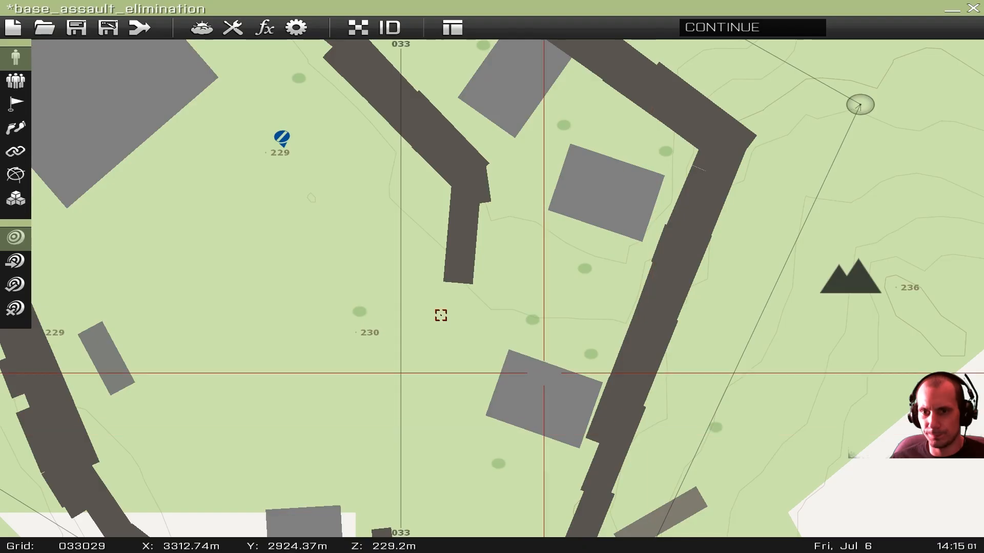
double_click(282, 139)
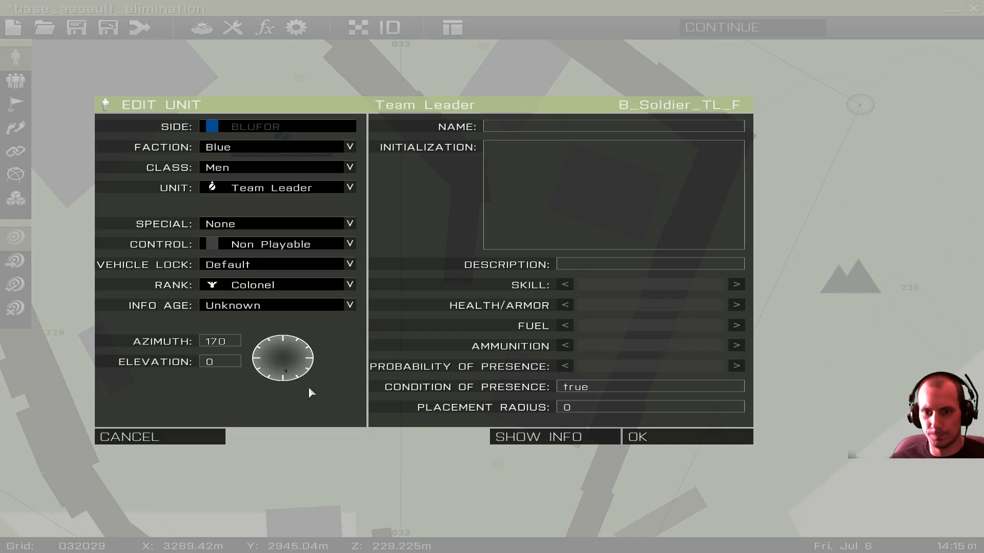
left_click(640, 437)
scroll(378, 312, "up", 3)
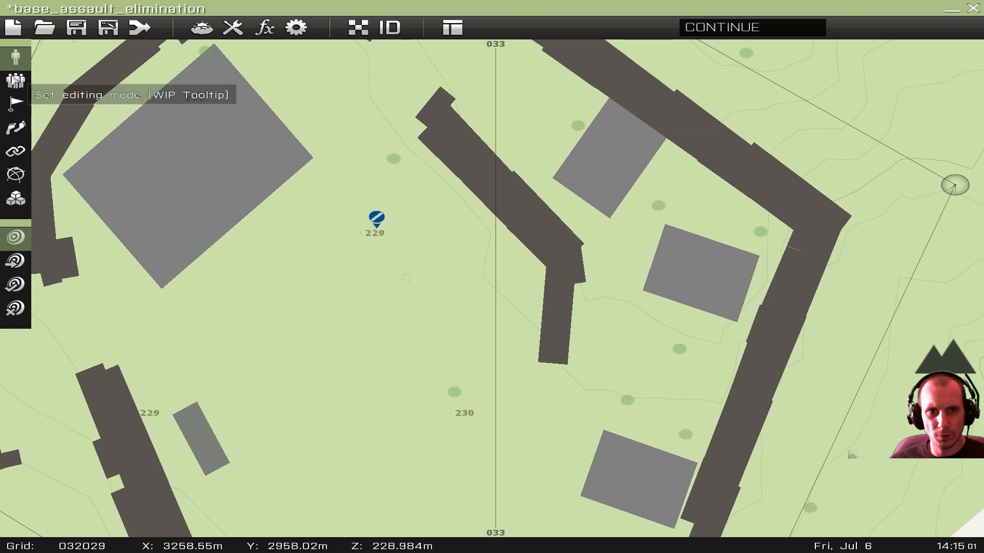
- Try placing a BLUFOR infantry Sentry group in the yard just south of the Colonel, and delete it
right_click_drag(323, 255, 405, 237)
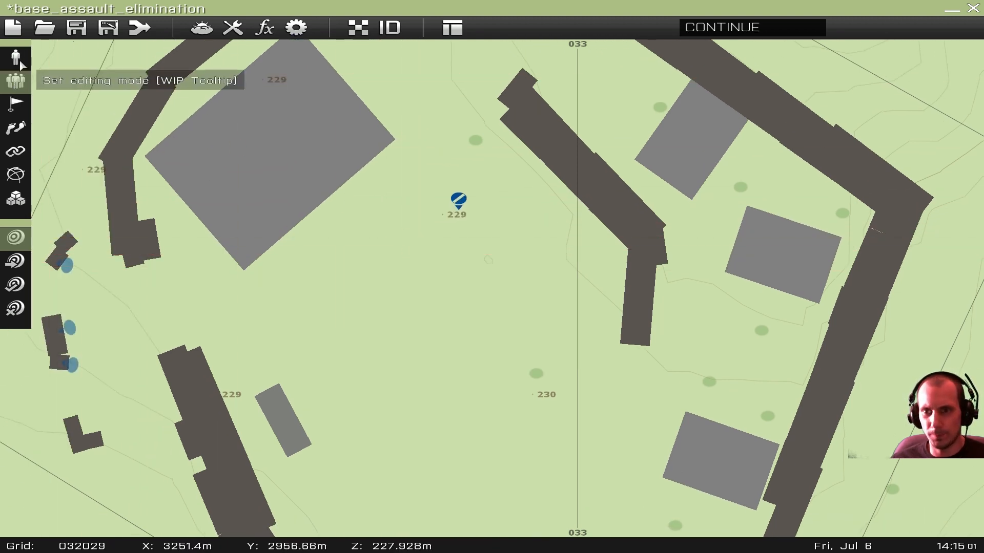
double_click(428, 262)
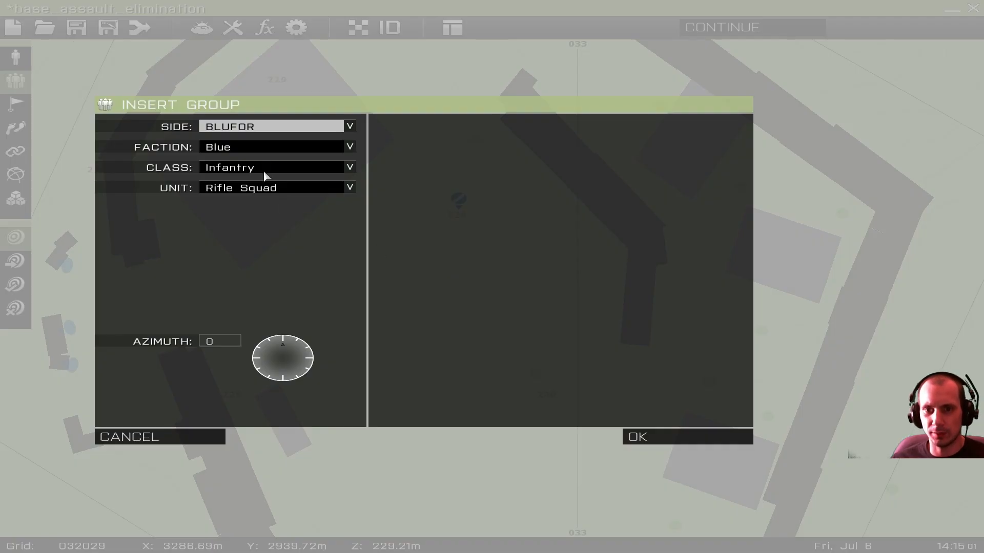
left_click(265, 187)
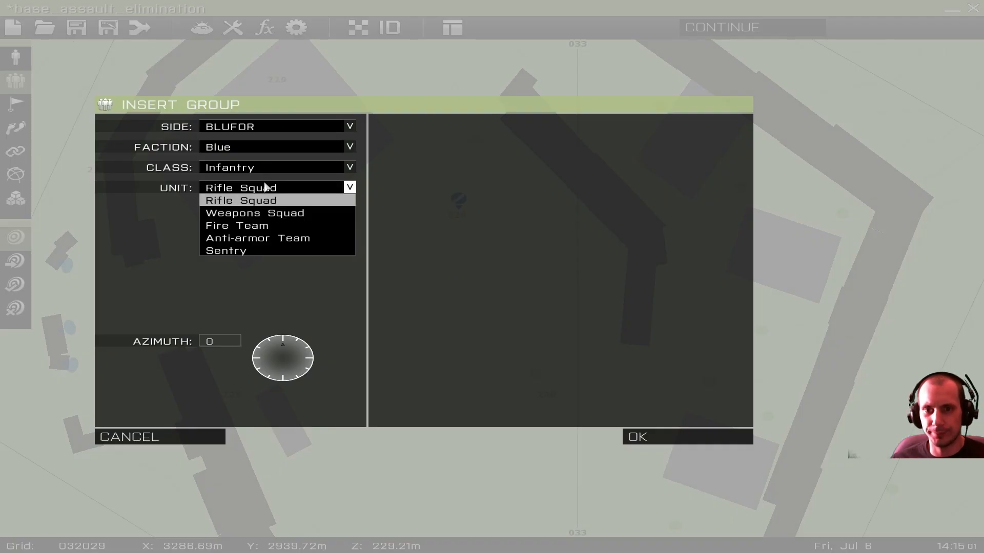
left_click(259, 251)
left_click(632, 436)
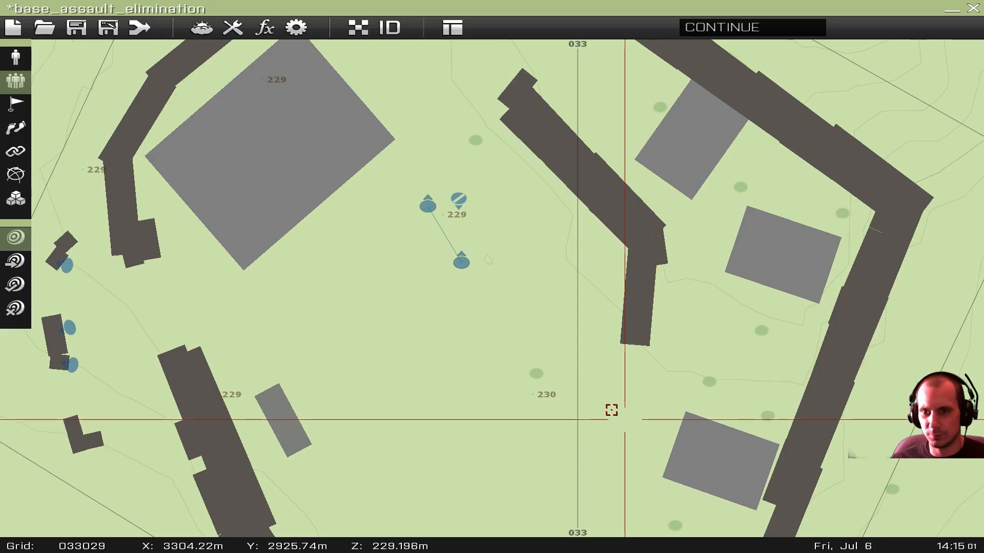
left_click(423, 211)
key("Delete")
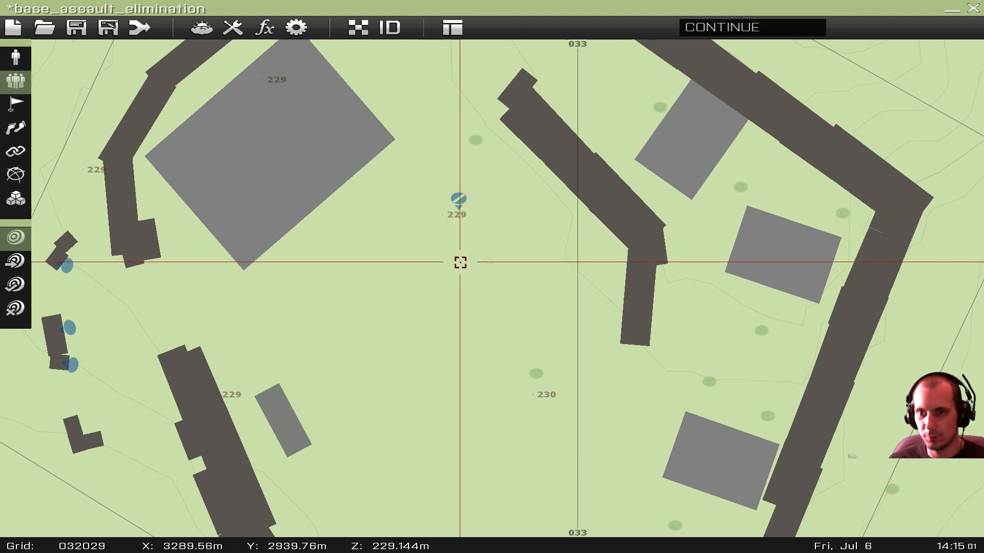
- Insert a BLUFOR infantry Rifle Squad in the yard just south of the Colonel
double_click(443, 254)
left_click(262, 168)
left_click(259, 181)
left_click(256, 189)
left_click(256, 199)
left_click(640, 436)
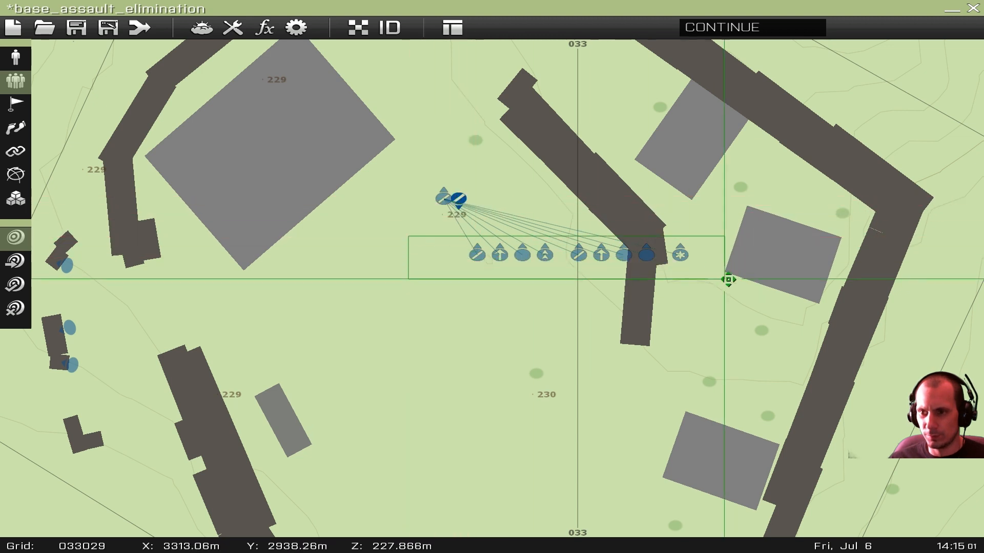
- Move the nine squad members west, away from the inner wall, so they line up in the open yard below their squad leader
left_click_drag(707, 282, 707, 283)
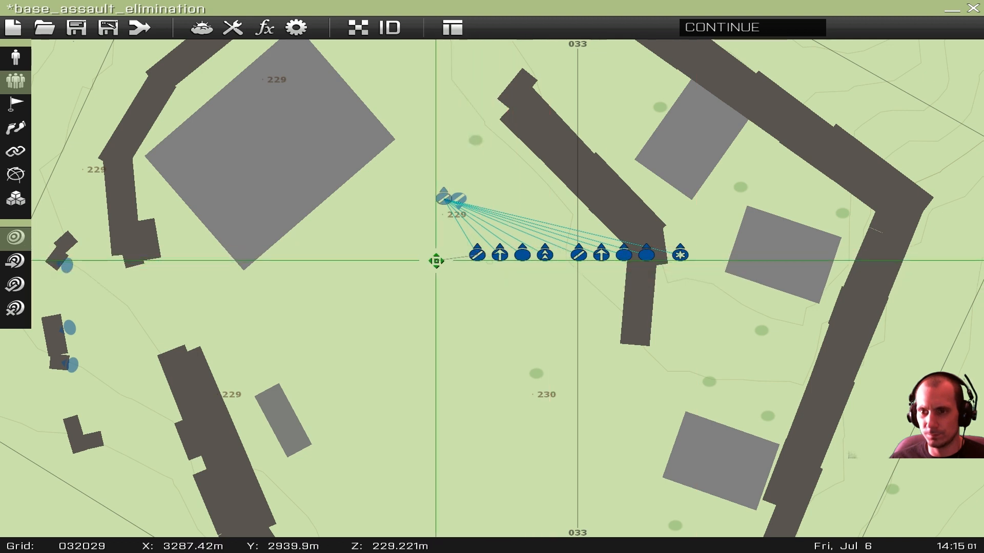
left_click(15, 58)
left_click_drag(417, 227, 743, 291)
left_click_drag(522, 254, 407, 262)
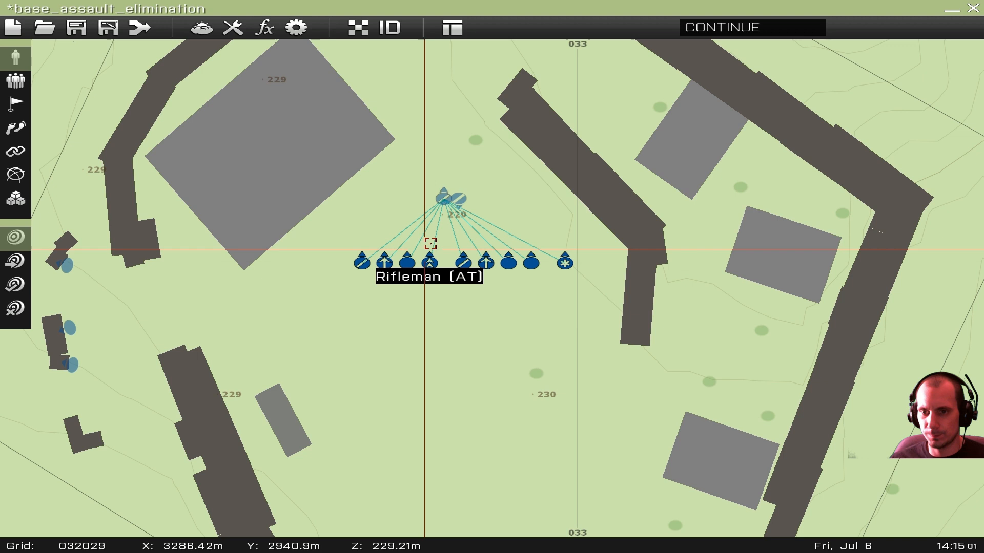
- Check the new Squad Leader's properties, and delete him along with the team leader in the middle of the row
scroll(484, 262, "up", 3)
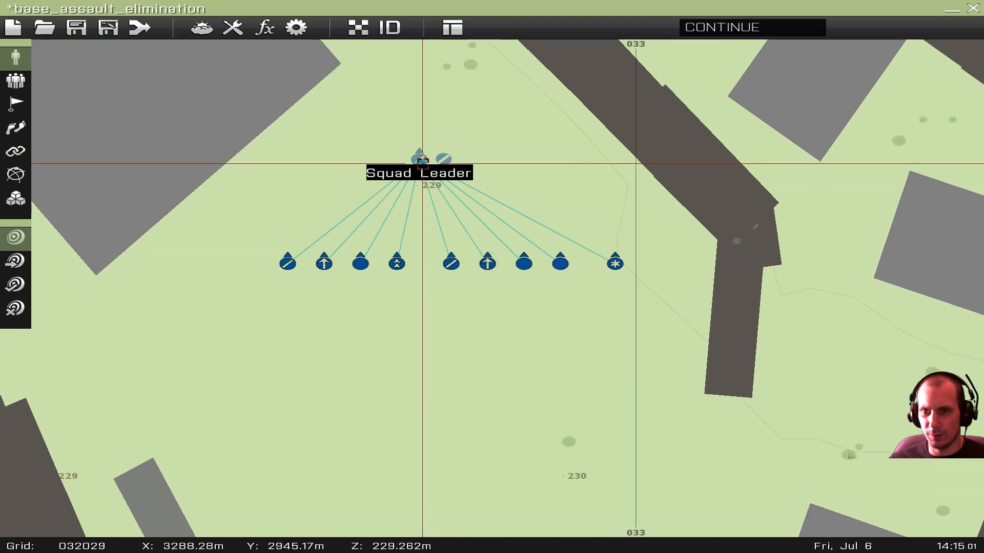
left_click(421, 163)
double_click(419, 173)
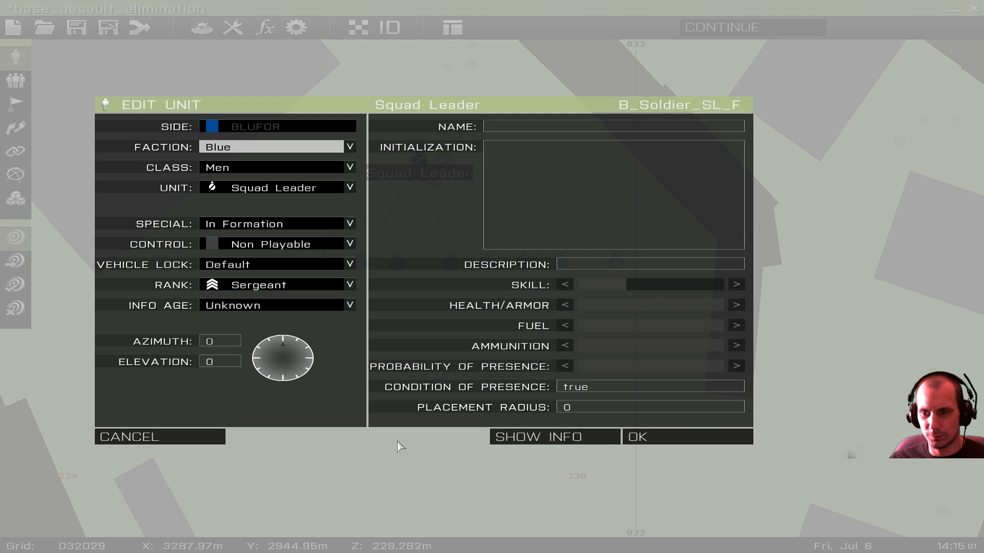
left_click(207, 441)
left_click(443, 160)
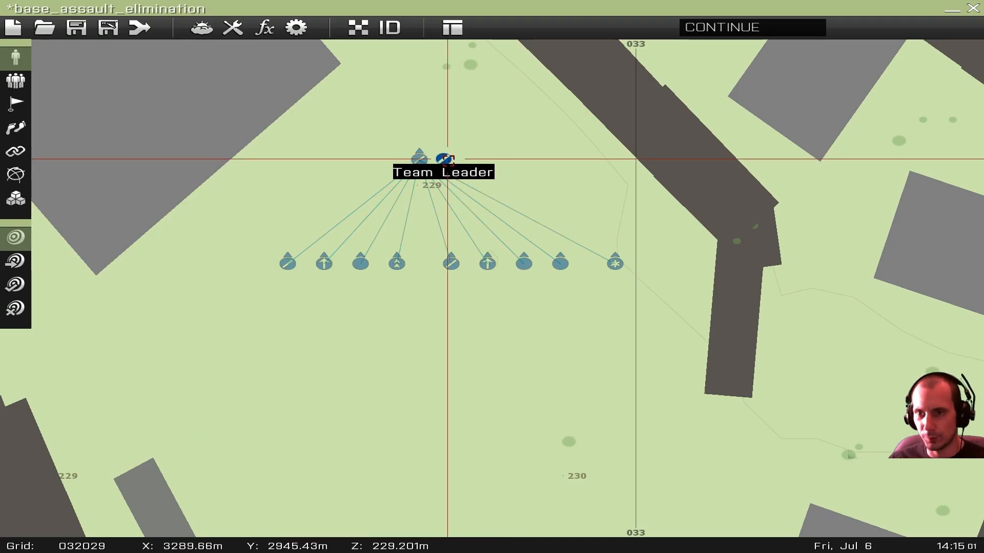
left_click_drag(292, 151, 430, 182)
key("Delete")
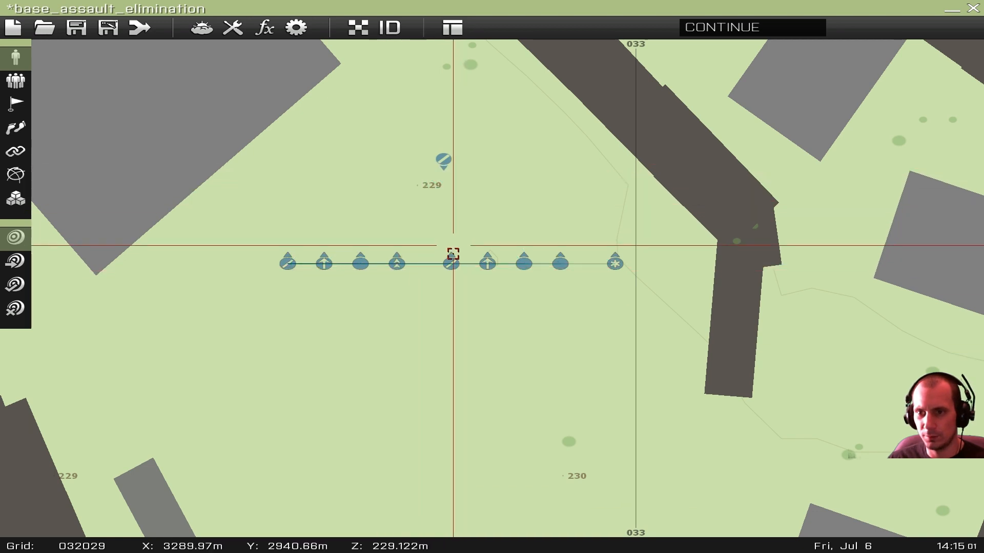
key("Delete")
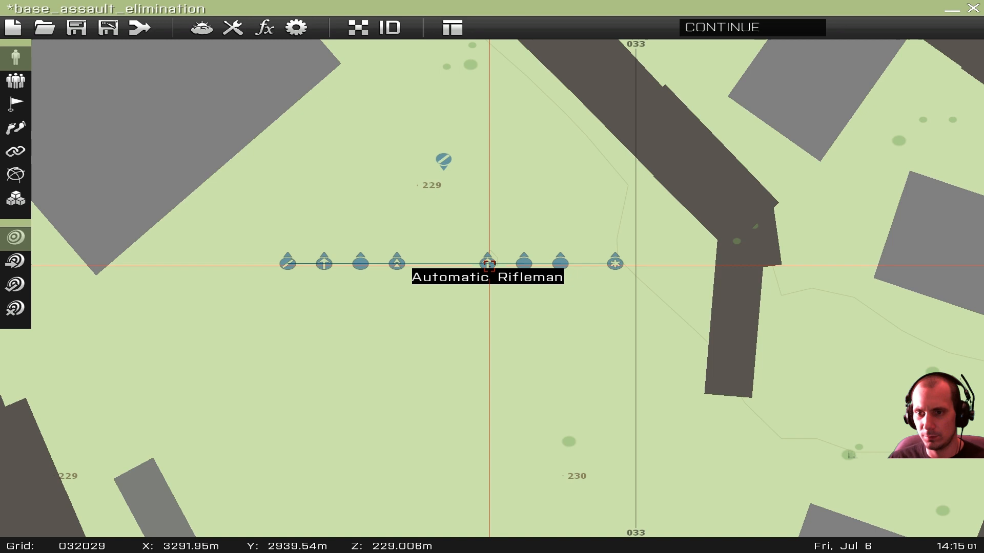
- Pull the automatic riflemen, grenadiers, AT rifleman and rifleman into a tight row below the Colonel, and delete the members left at both ends
left_click_drag(489, 264, 461, 208)
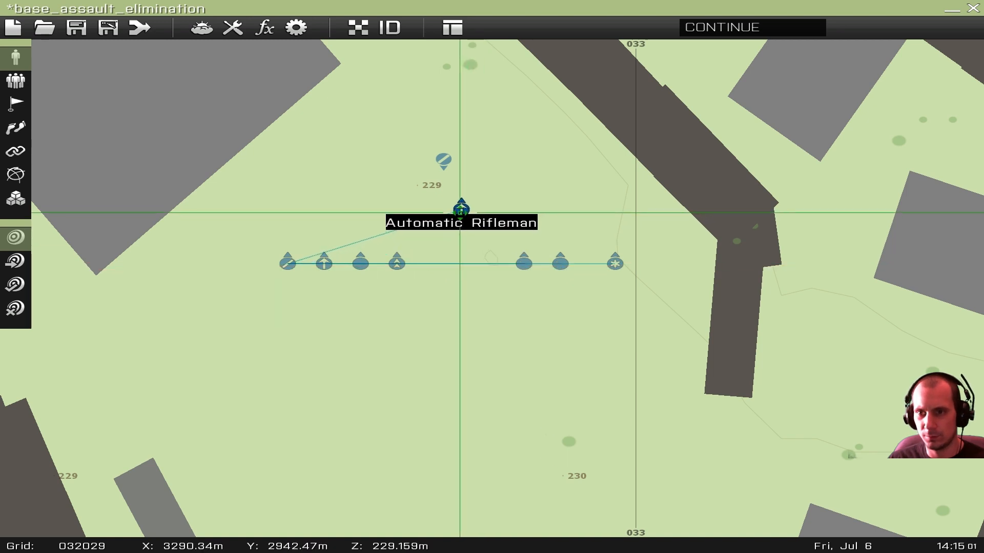
left_click_drag(402, 260, 426, 218)
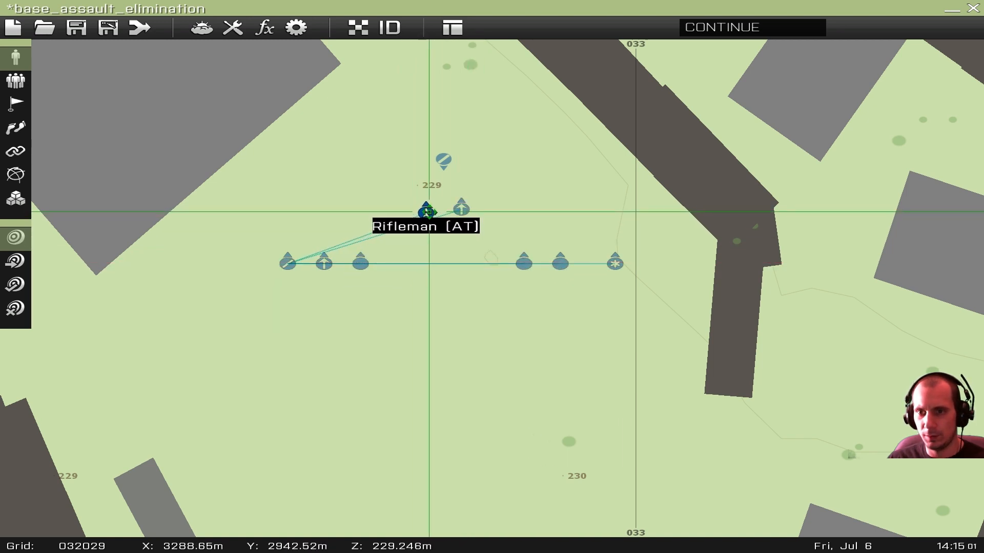
left_click_drag(523, 263, 467, 235)
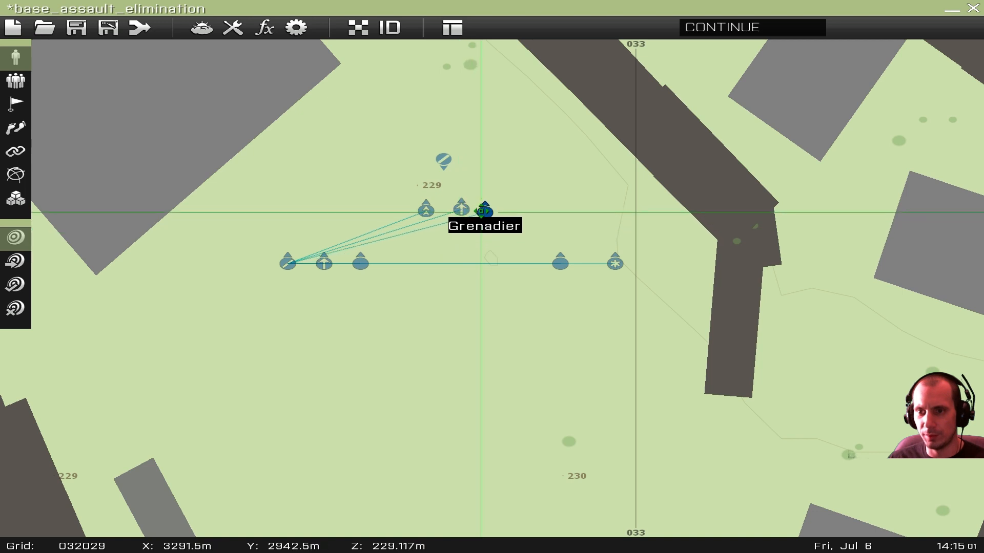
left_click_drag(366, 266, 384, 228)
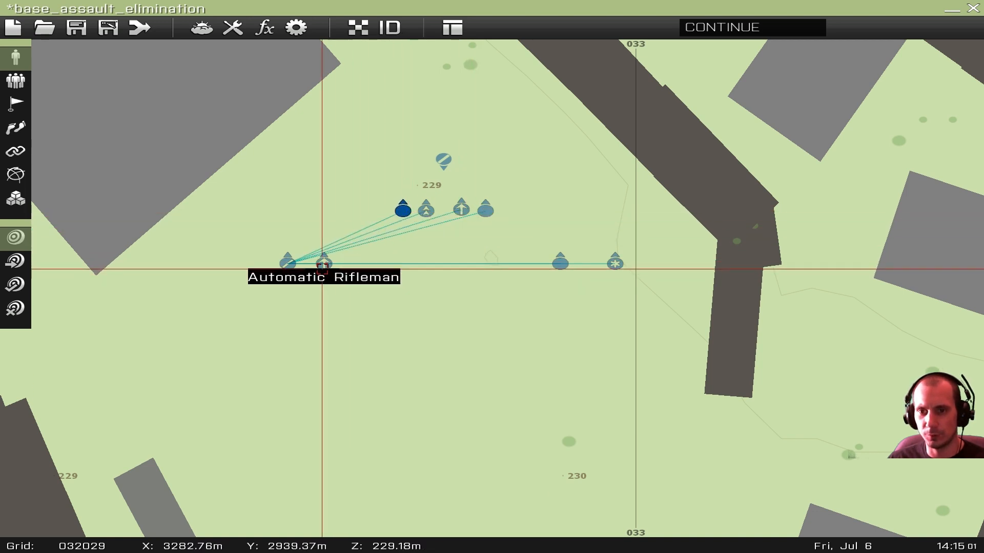
left_click_drag(336, 265, 377, 215)
left_click_drag(560, 263, 524, 217)
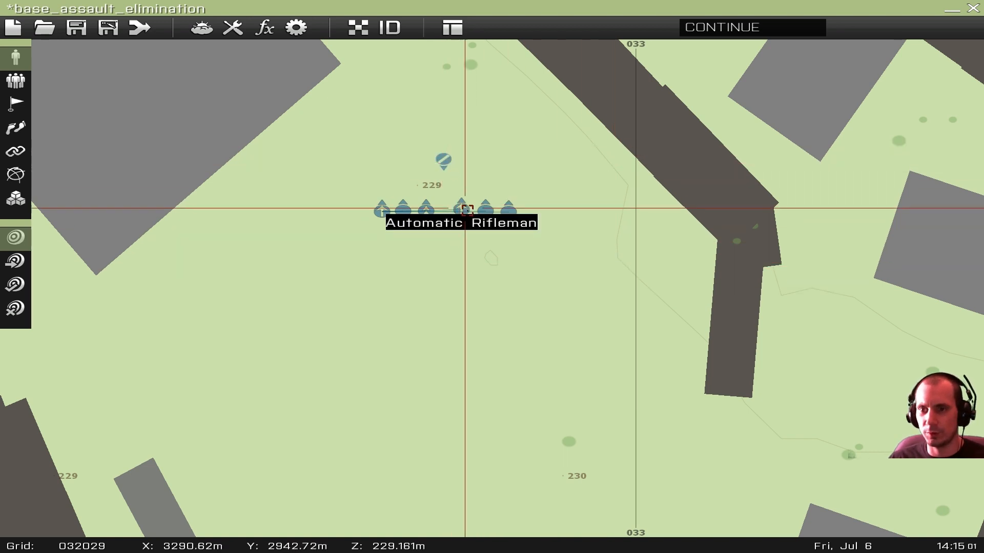
- Break up the remaining squad by ungrouping its six soldiers from one another
scroll(461, 209, "up", 2)
scroll(461, 210, "up", 2)
scroll(431, 213, "down", 3)
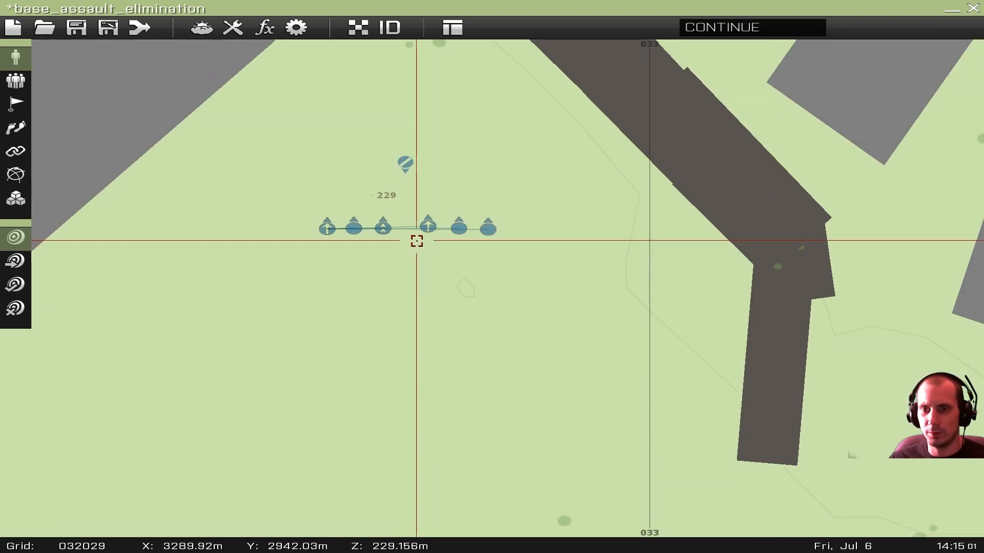
scroll(379, 249, "up", 2)
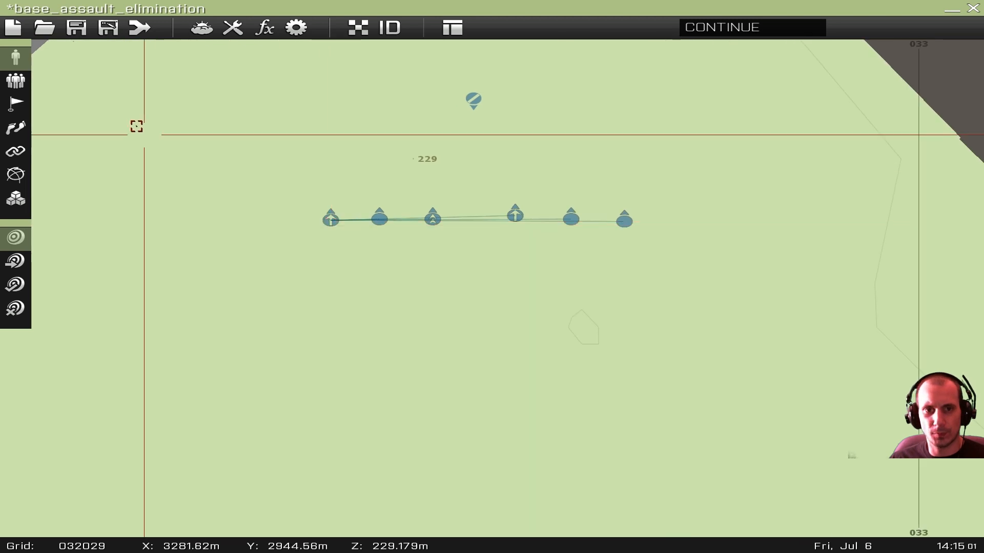
left_click(16, 81)
left_click_drag(333, 216, 367, 158)
left_click_drag(432, 218, 367, 126)
left_click_drag(515, 214, 608, 123)
left_click_drag(624, 221, 632, 145)
scroll(364, 198, "down", 2)
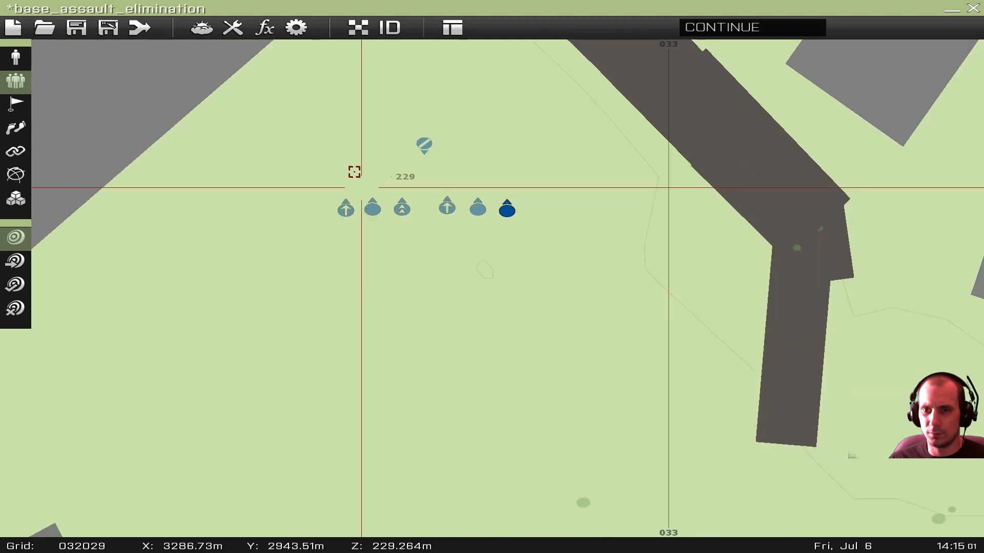
- Group each of the six soldiers in the row with the Colonel above them
right_click_drag(349, 147, 362, 255)
scroll(368, 290, "up", 2)
left_click_drag(351, 345, 491, 228)
left_click_drag(399, 347, 487, 262)
left_click_drag(450, 344, 488, 222)
left_click_drag(533, 340, 487, 224)
left_click_drag(589, 344, 500, 223)
left_click_drag(643, 346, 493, 228)
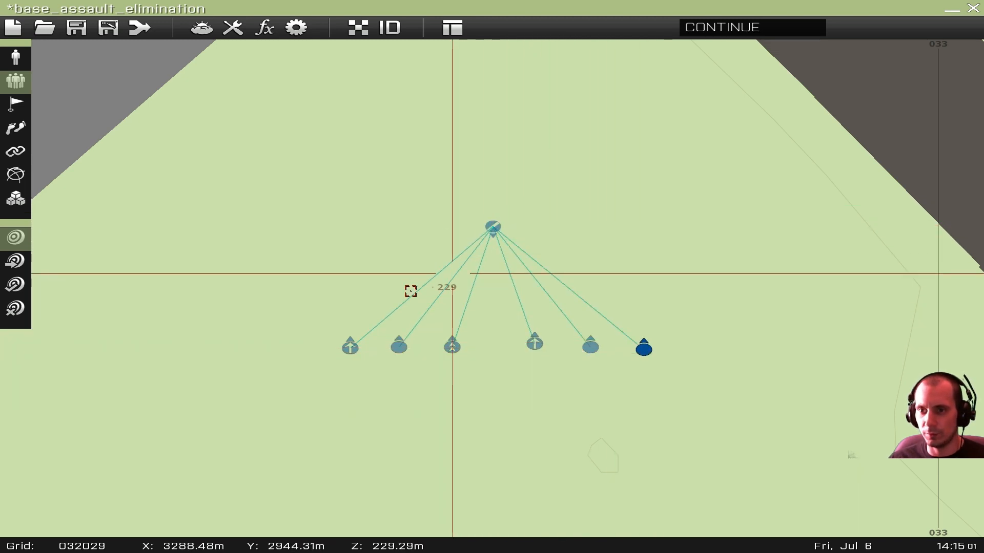
- Set Special to None for the westernmost automatic rifleman and the grenadier beside him
double_click(351, 347)
left_click(241, 225)
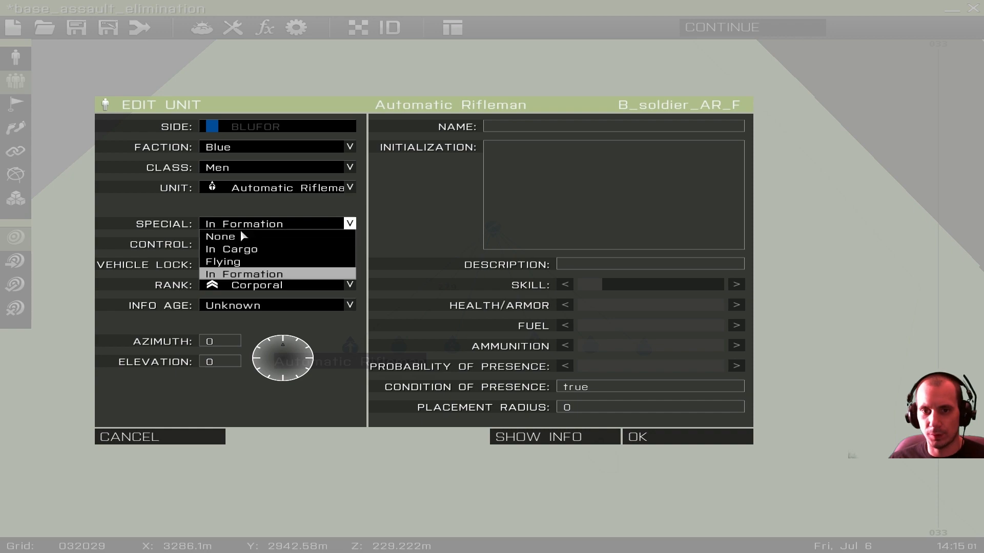
left_click(243, 236)
left_click(629, 439)
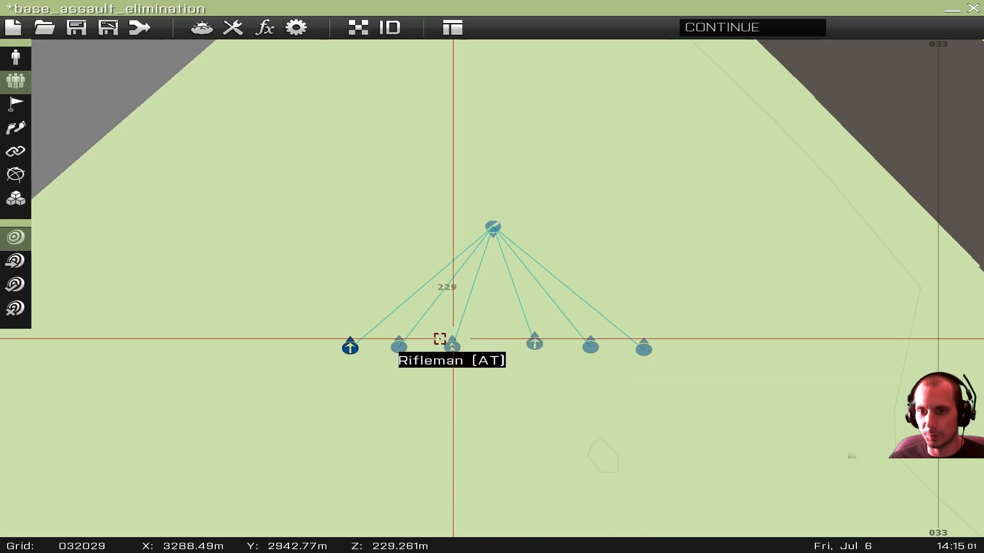
double_click(400, 345)
left_click(278, 225)
left_click(243, 235)
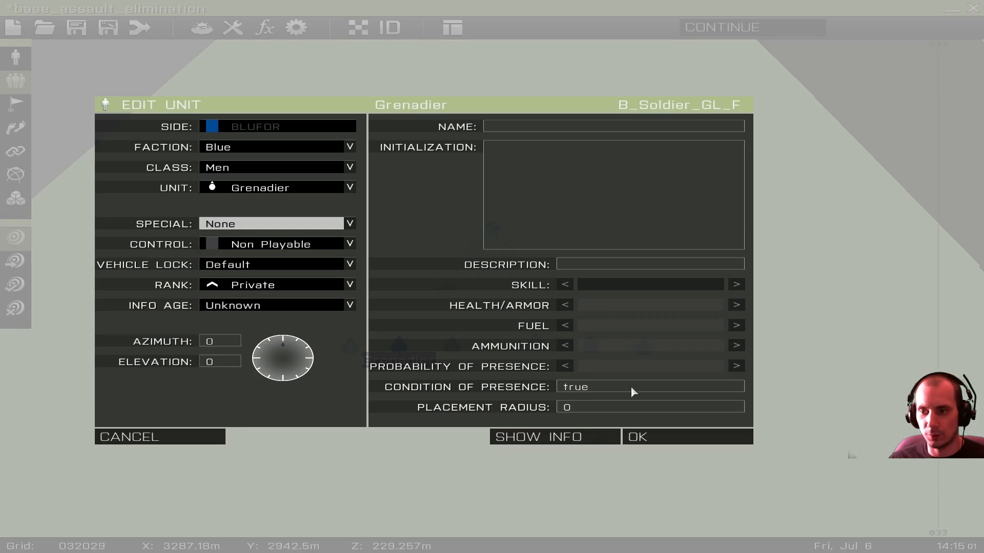
left_click(660, 436)
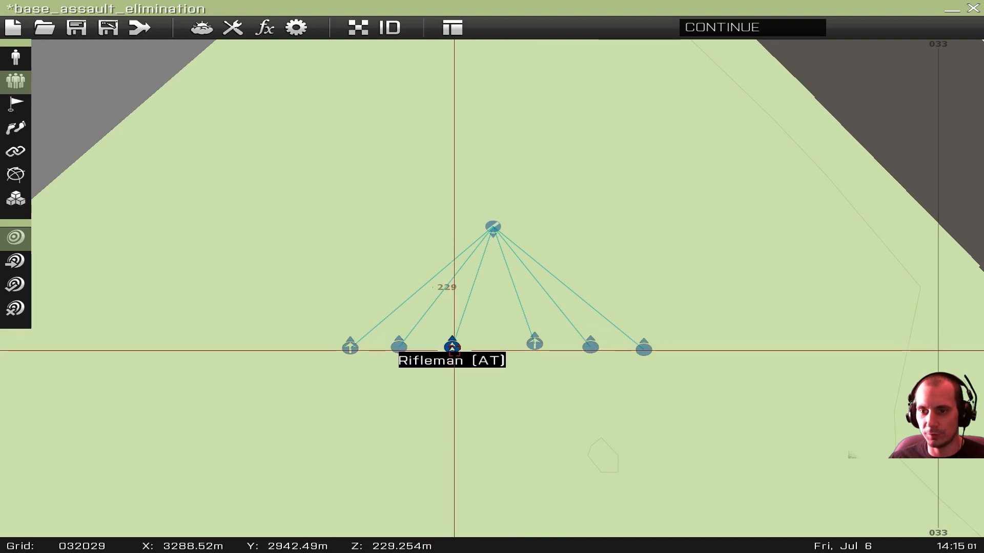
- Set Special to None for the AT rifleman and the other automatic rifleman in the middle of the row
double_click(449, 343)
left_click(257, 226)
left_click(256, 236)
left_click(661, 437)
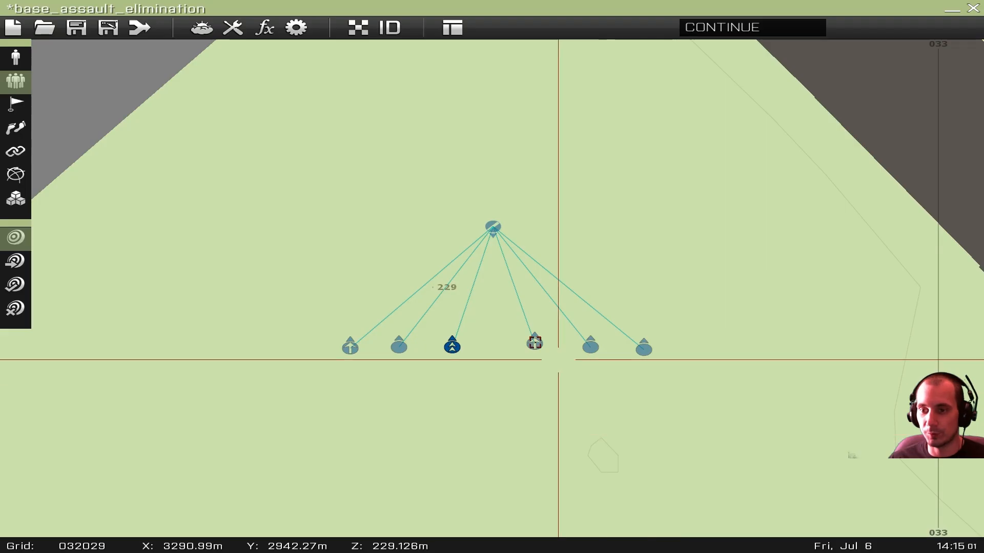
double_click(533, 341)
left_click(277, 226)
left_click(256, 236)
left_click(659, 437)
- Set Special to None for the eastern grenadier and the rifleman at the end of the row
double_click(586, 347)
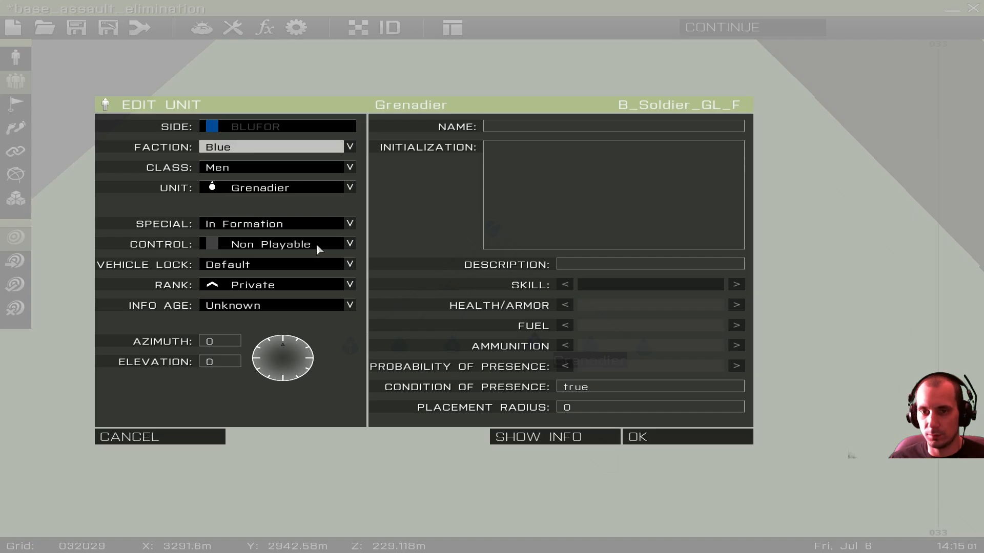
left_click(278, 224)
left_click(256, 234)
left_click(658, 437)
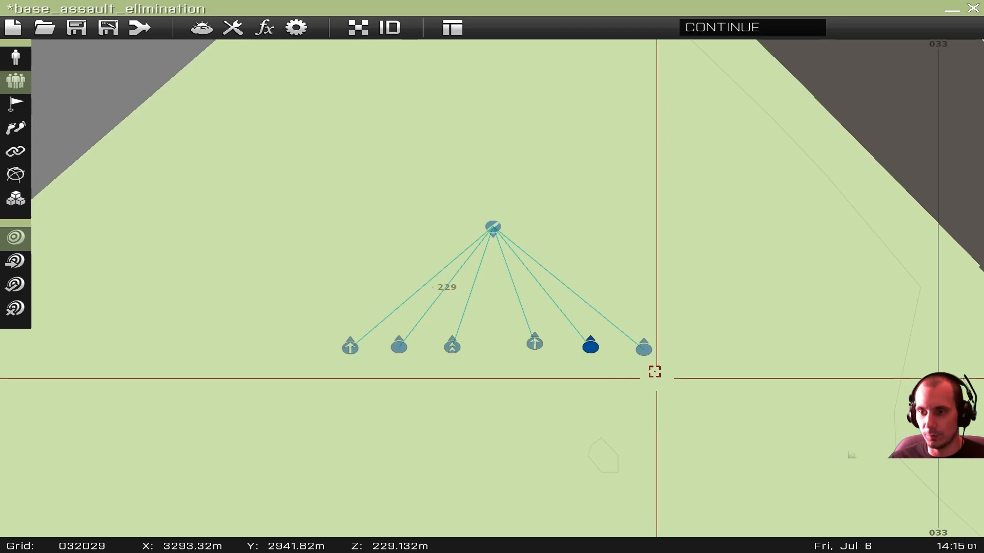
double_click(645, 345)
left_click(282, 224)
left_click(269, 235)
left_click(693, 438)
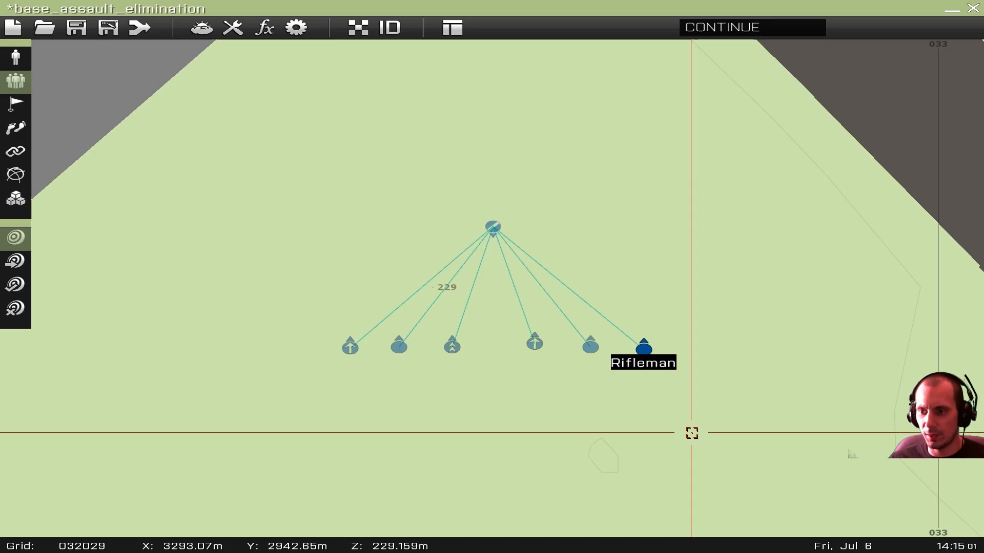
- Insert a BLUFOR Rifleman with Player control and Special None outside the camp's northwestern wall, southwest of the patrolling squad
right_click_drag(459, 345, 463, 243)
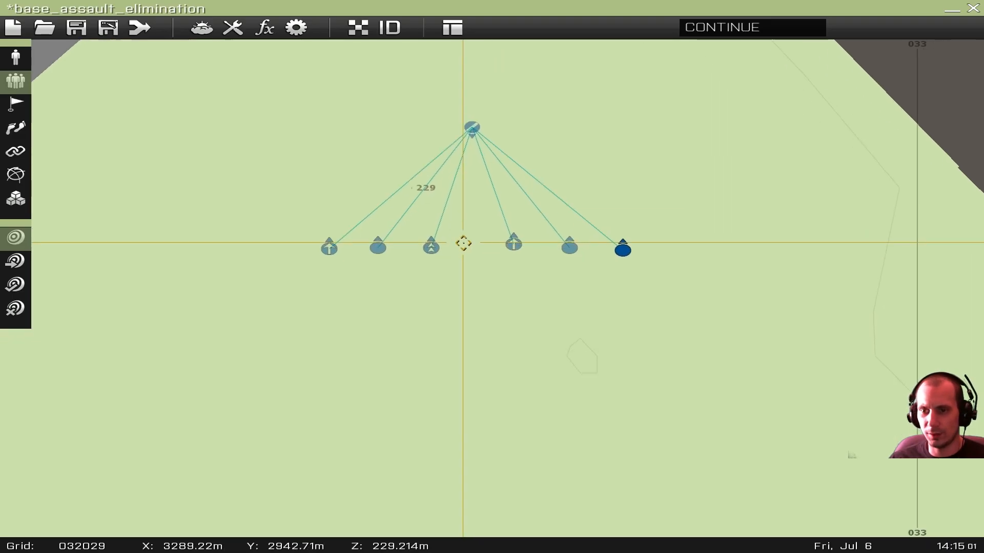
scroll(455, 268, "down", 5)
right_click_drag(430, 398, 364, 364)
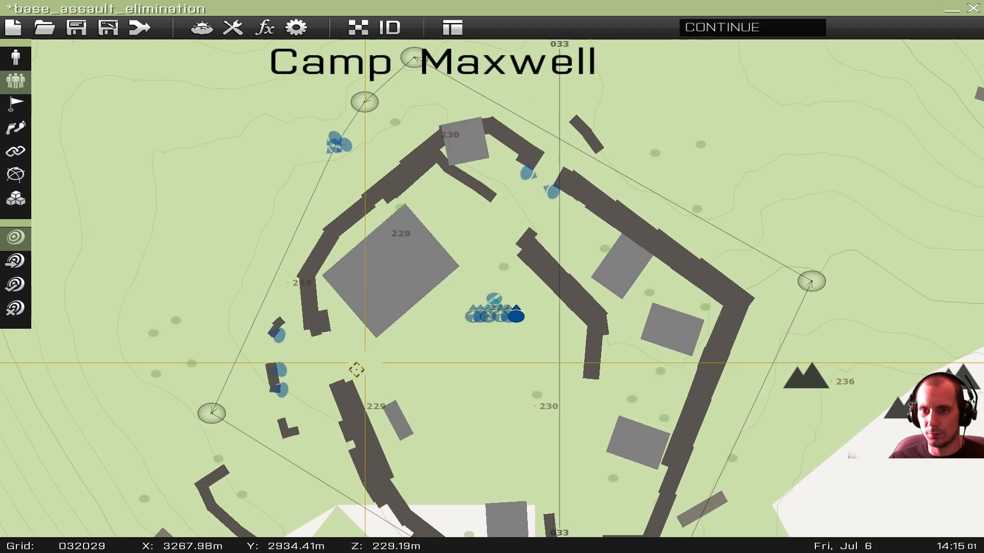
double_click(278, 185)
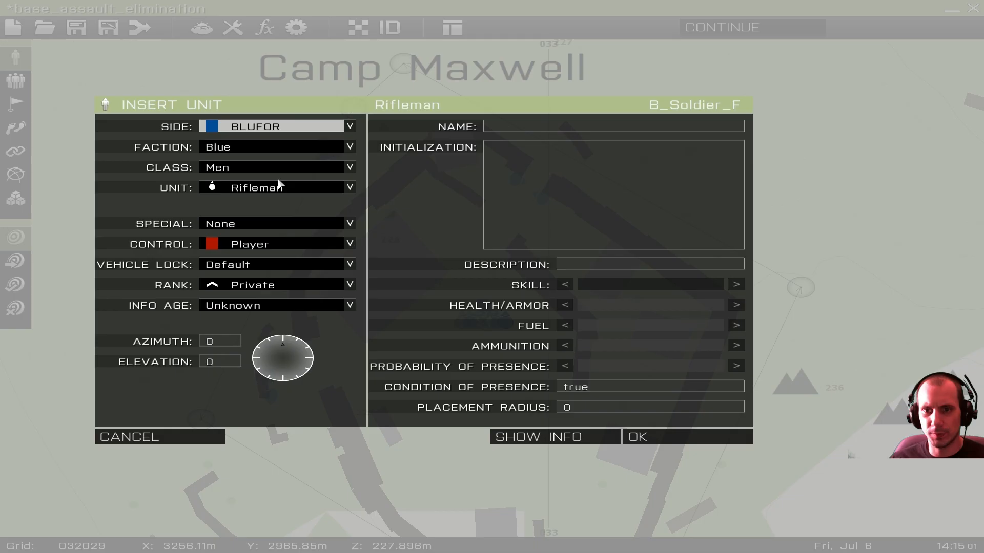
left_click(237, 225)
left_click(253, 223)
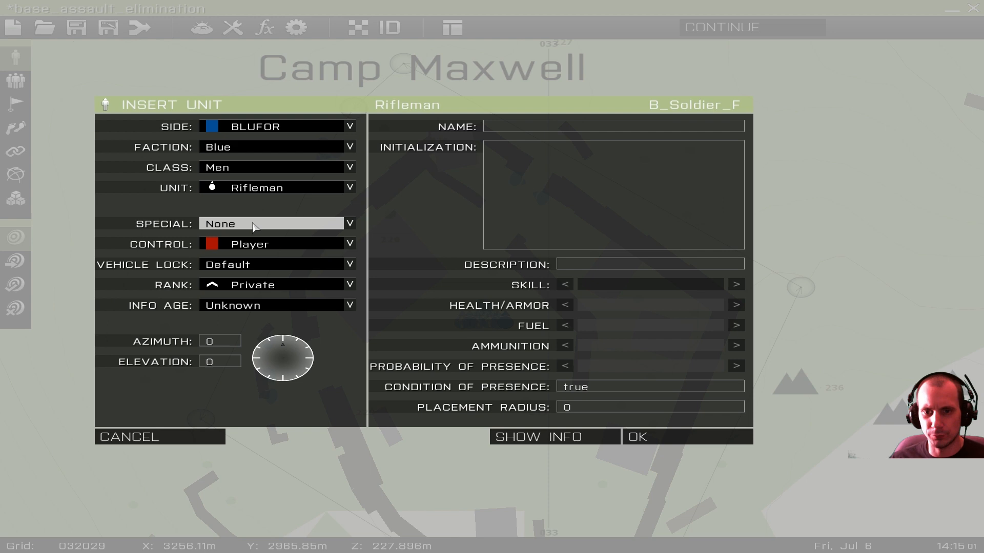
left_click(641, 437)
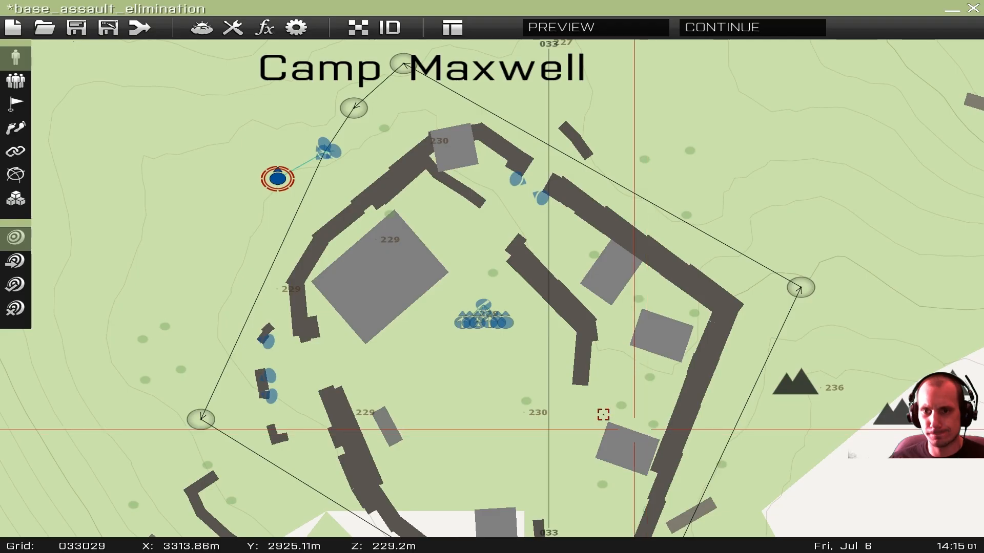
- Preview the mission, walk through the camp to inspect the Colonel's squad and the entrance guards, and return to the editor
left_click(15, 57)
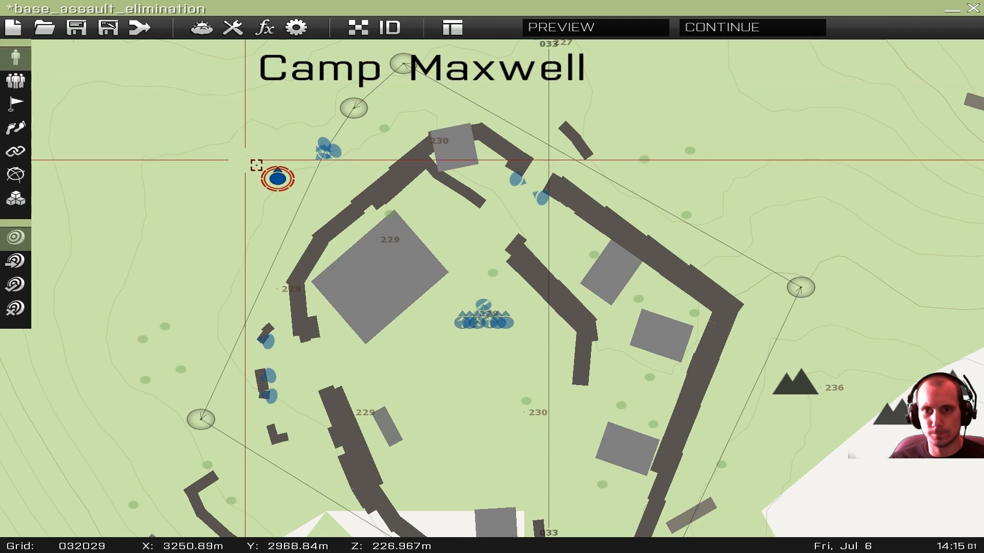
left_click(589, 27)
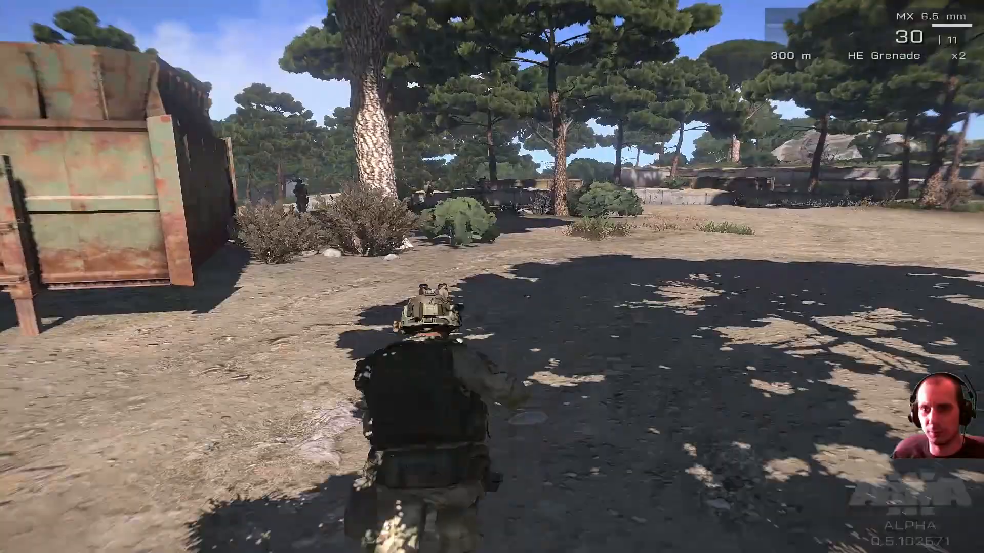
key("w")
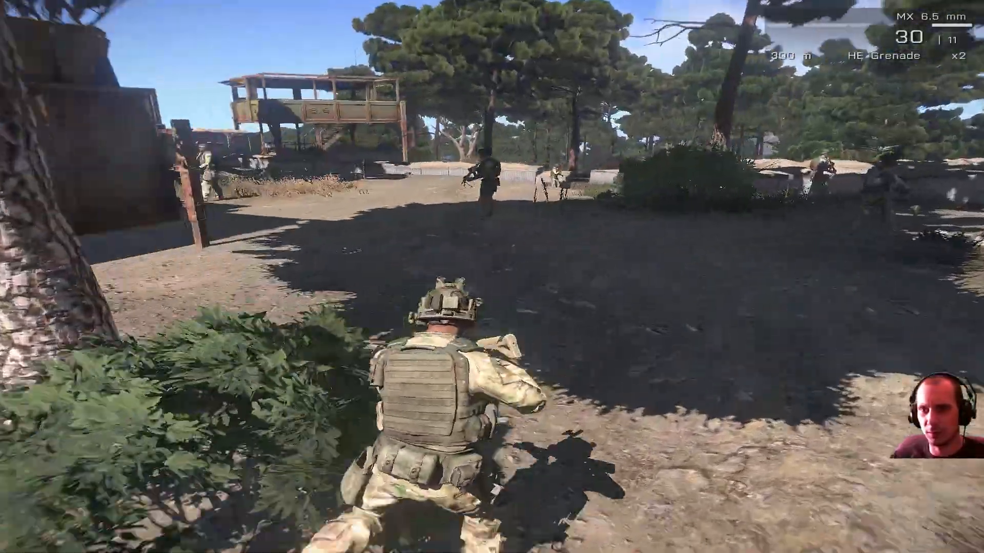
key("w")
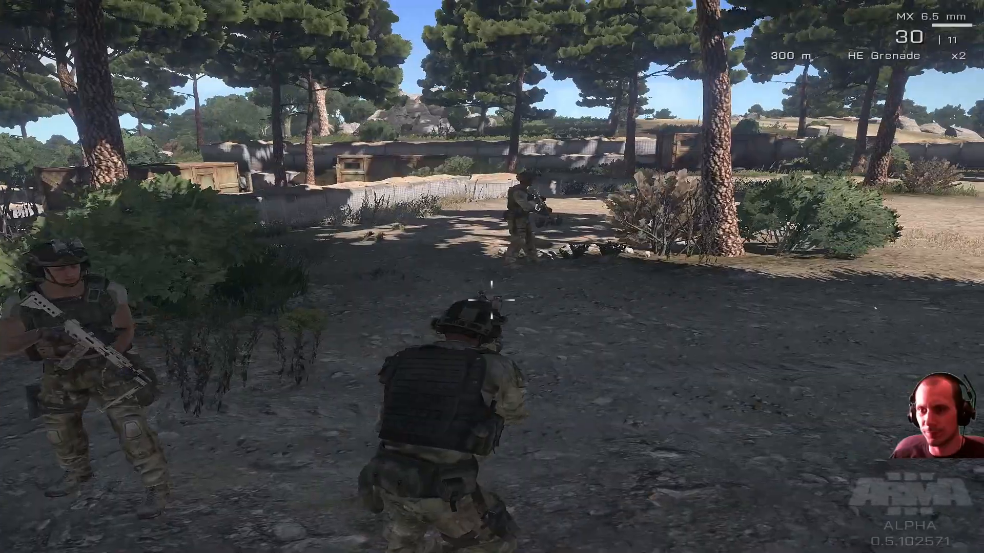
key("a")
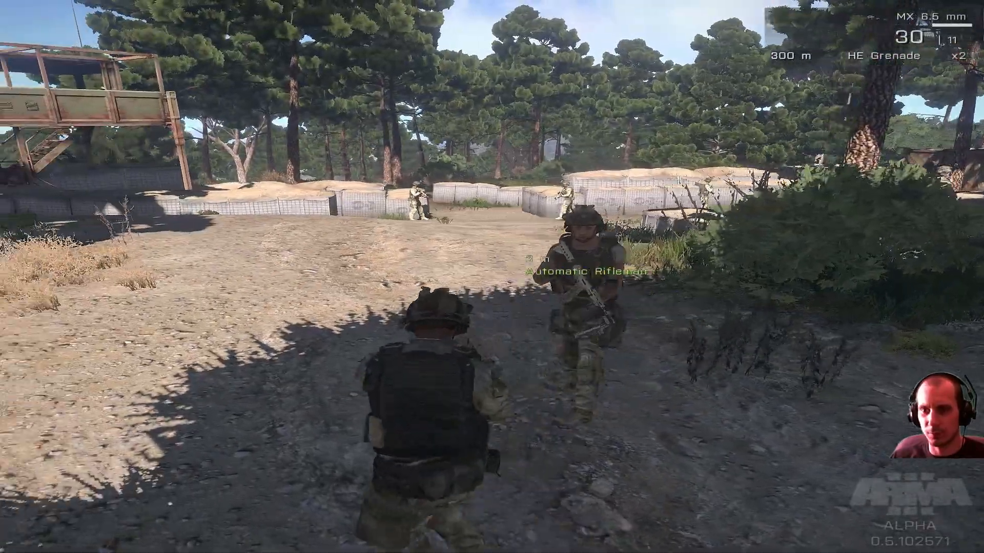
key("w")
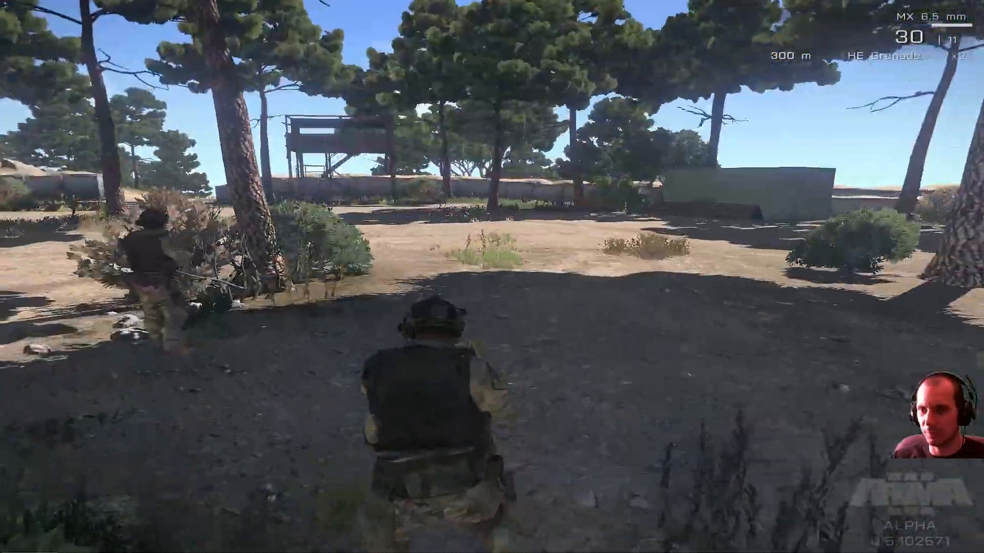
key("w")
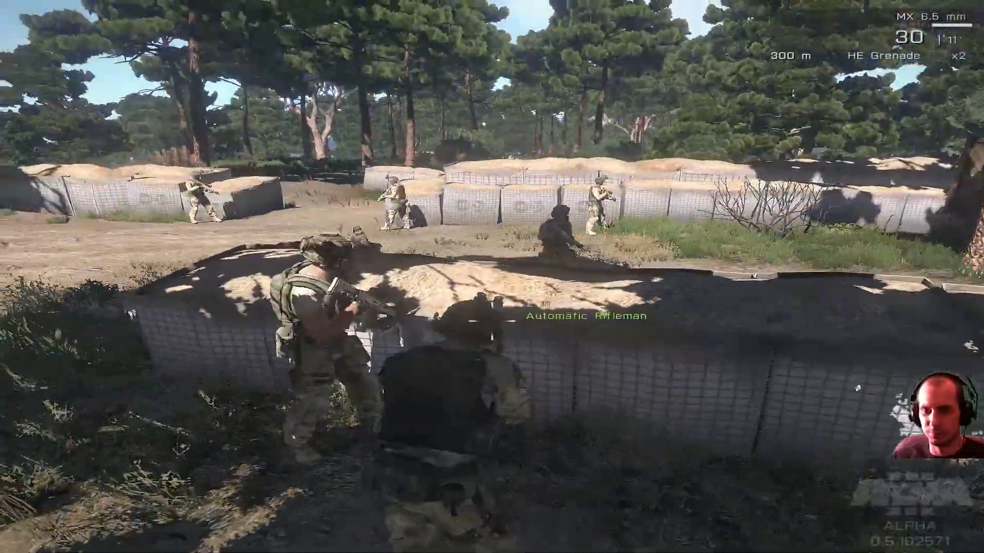
key("w")
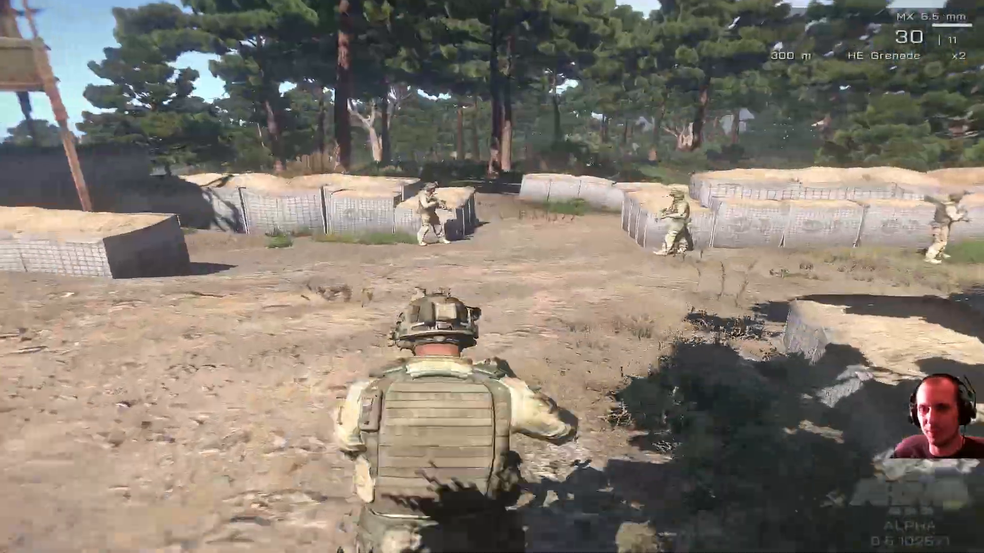
key("w")
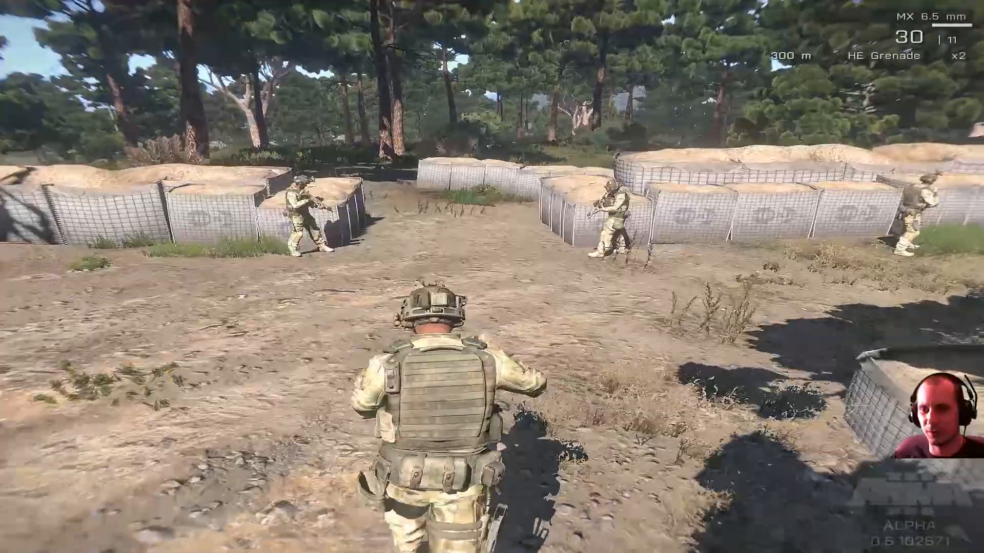
key("w")
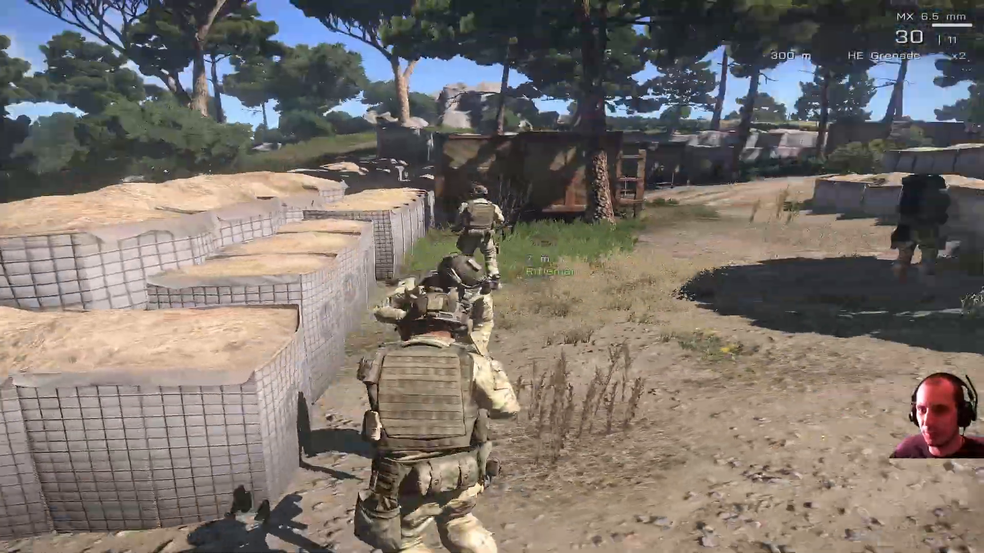
key("w")
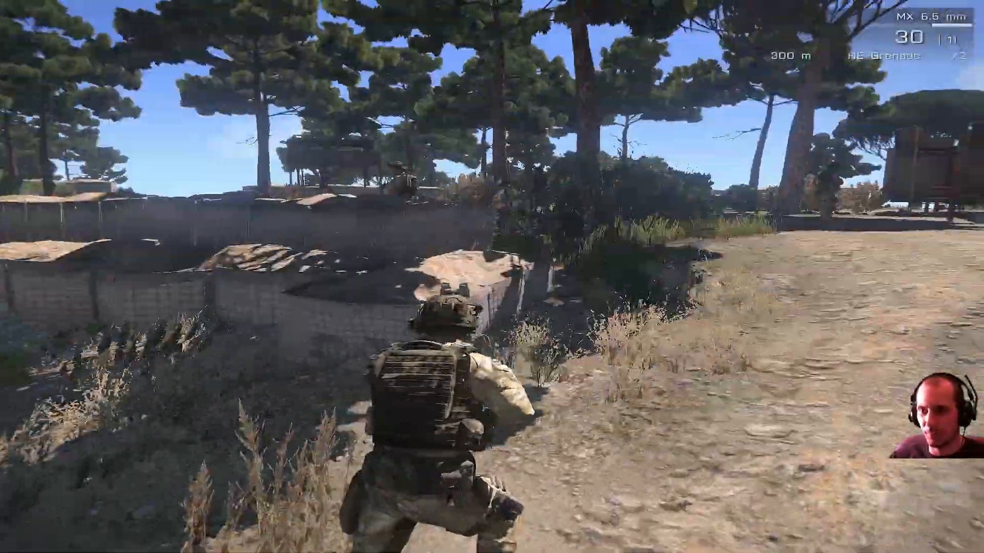
key("w")
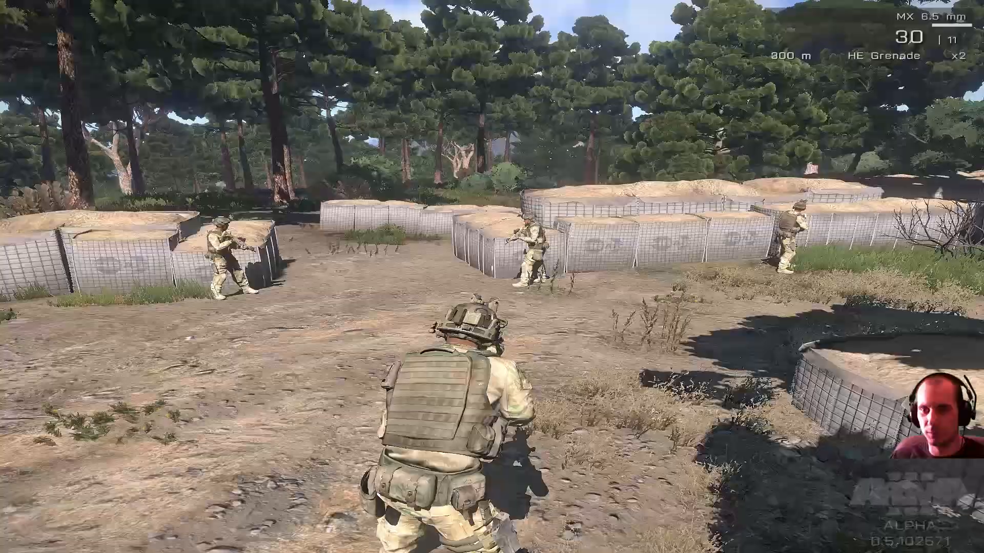
key("Escape")
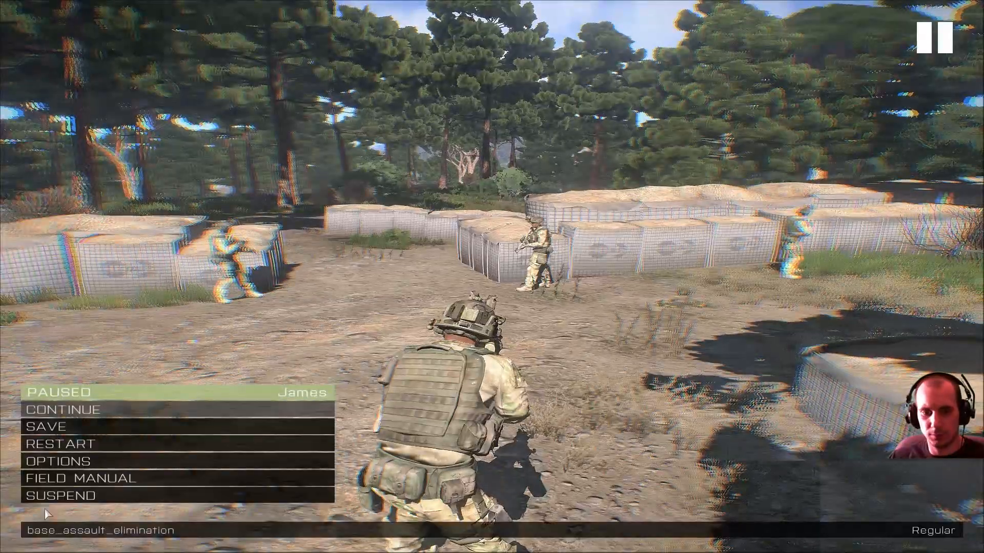
left_click(61, 495)
- Ungroup the soldiers in the row inside the camp from the Colonel
scroll(547, 303, "up", 5)
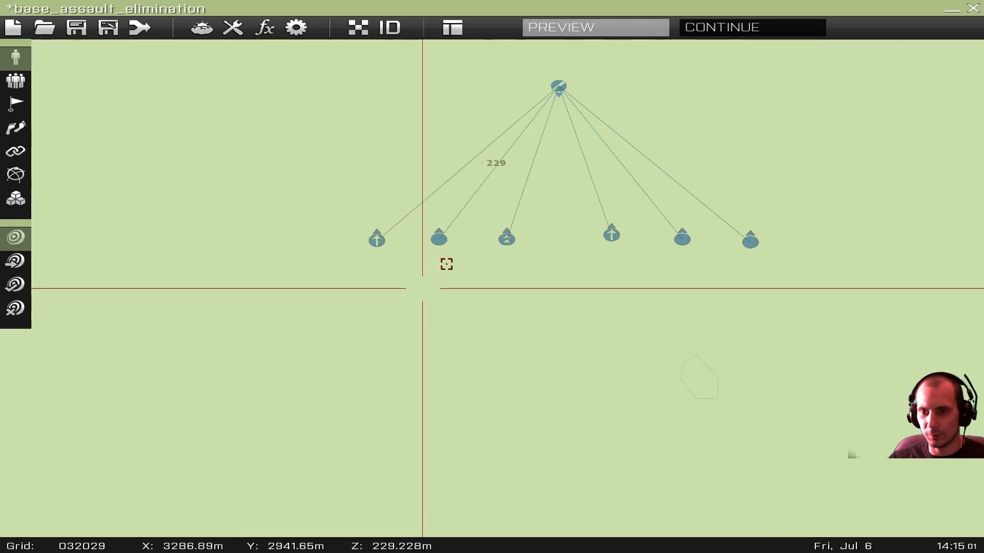
left_click(16, 83)
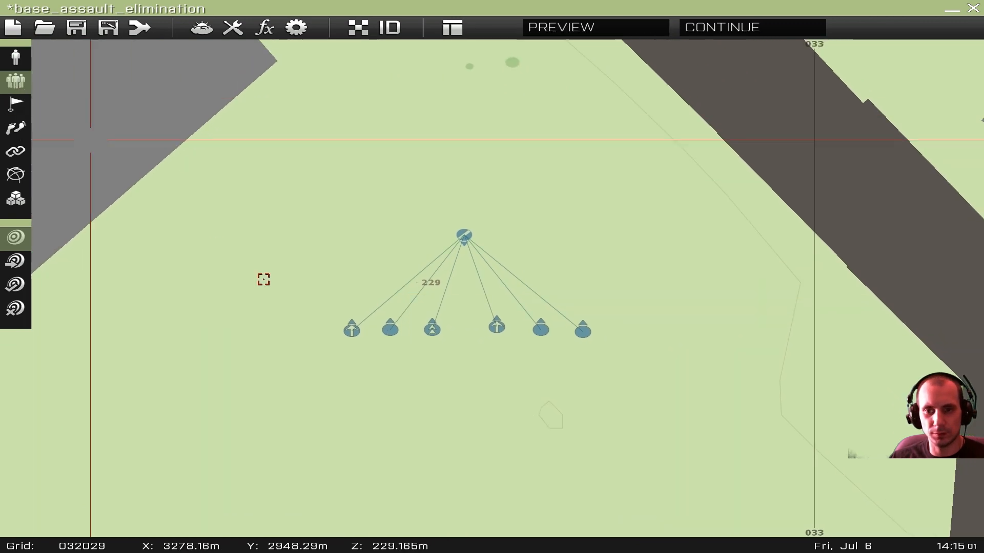
left_click_drag(351, 330, 396, 290)
left_click_drag(433, 327, 404, 285)
left_click_drag(503, 326, 390, 272)
left_click_drag(577, 327, 582, 257)
left_click_drag(540, 328, 217, 226)
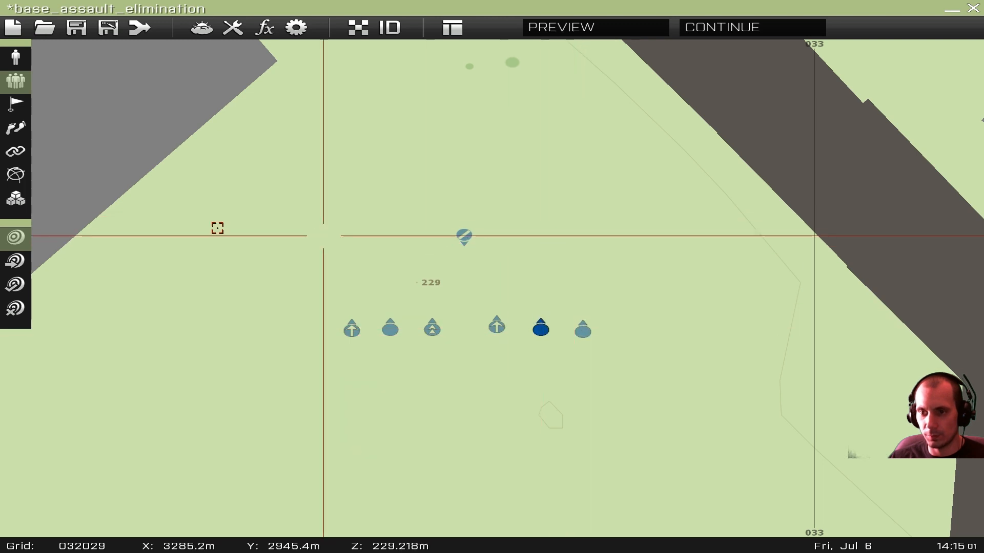
- Add a SENTRY waypoint to the westernmost automatic rifleman and to the grenadier beside him, placed at their own positions
left_click(16, 58)
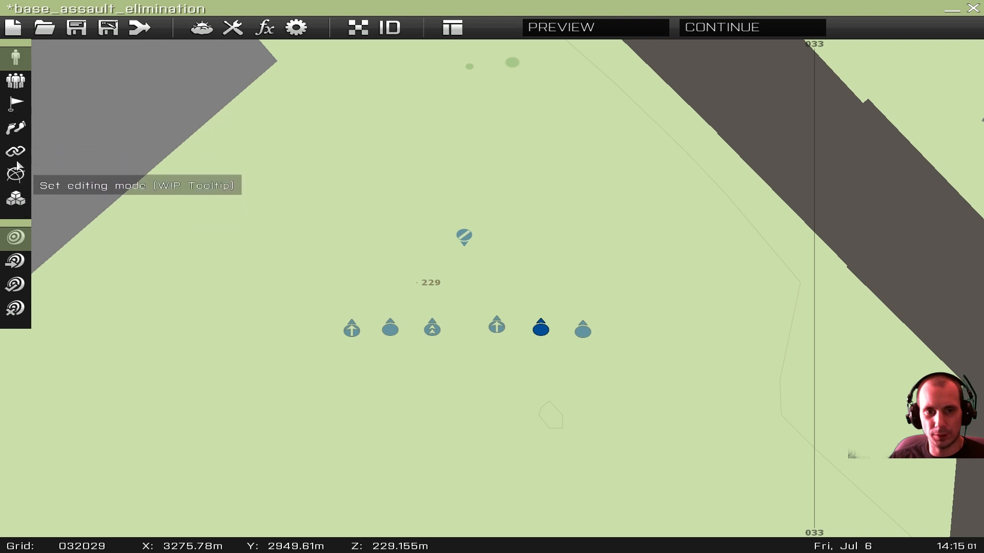
left_click(16, 128)
double_click(354, 329)
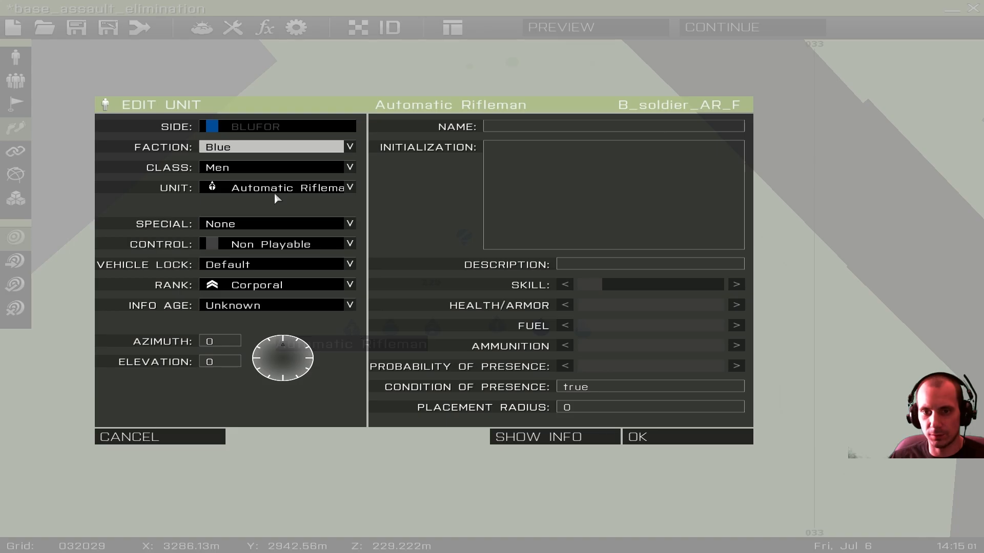
left_click(130, 437)
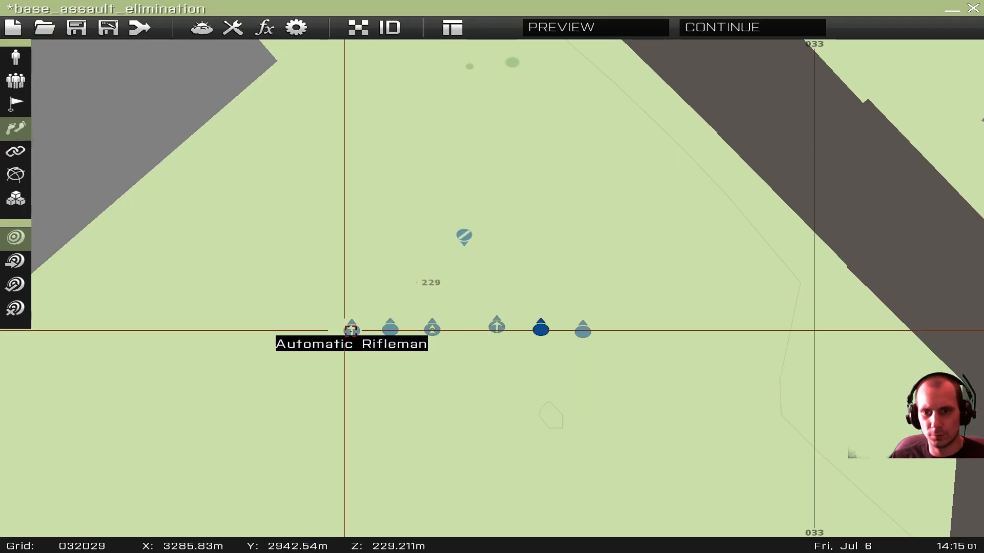
double_click(352, 330)
left_click(349, 147)
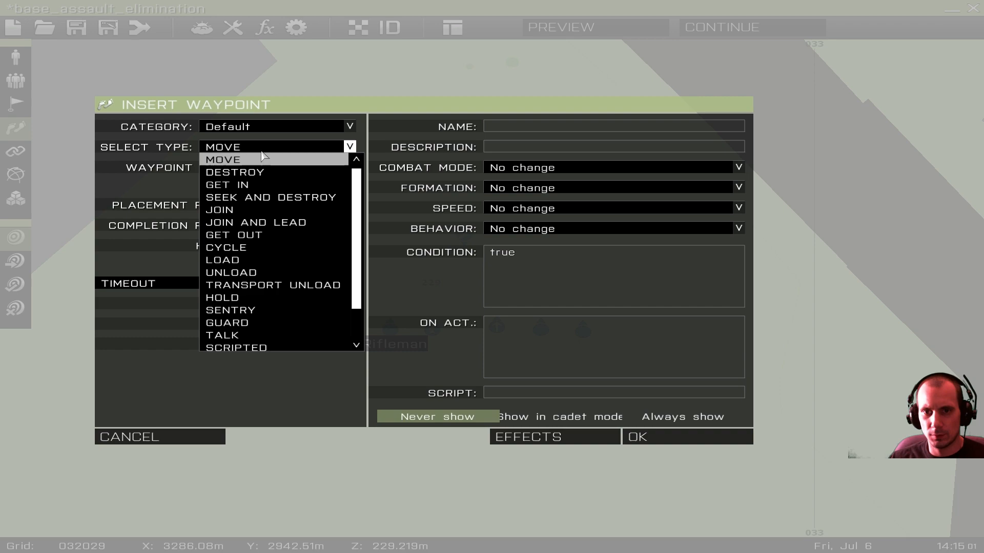
left_click(231, 309)
left_click(646, 435)
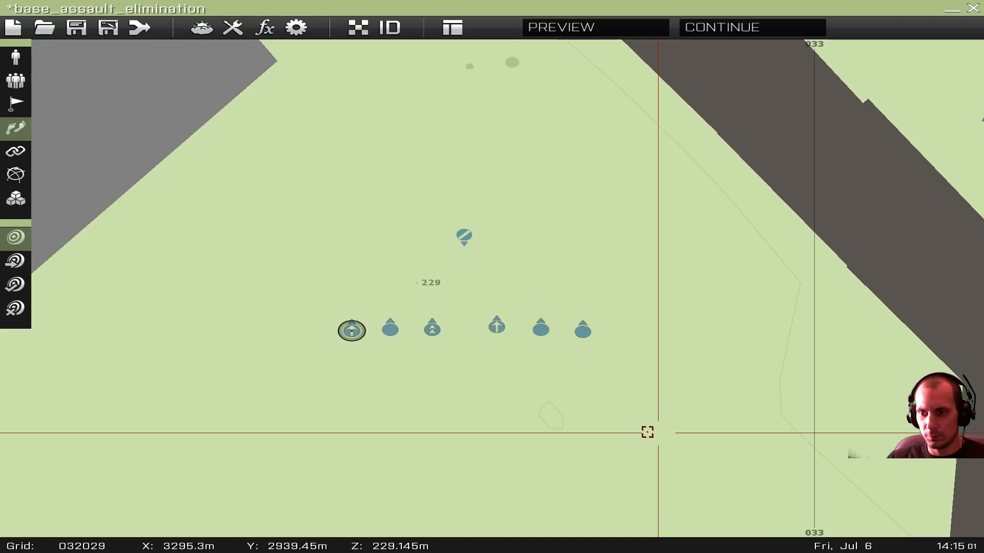
double_click(390, 329)
left_click(228, 151)
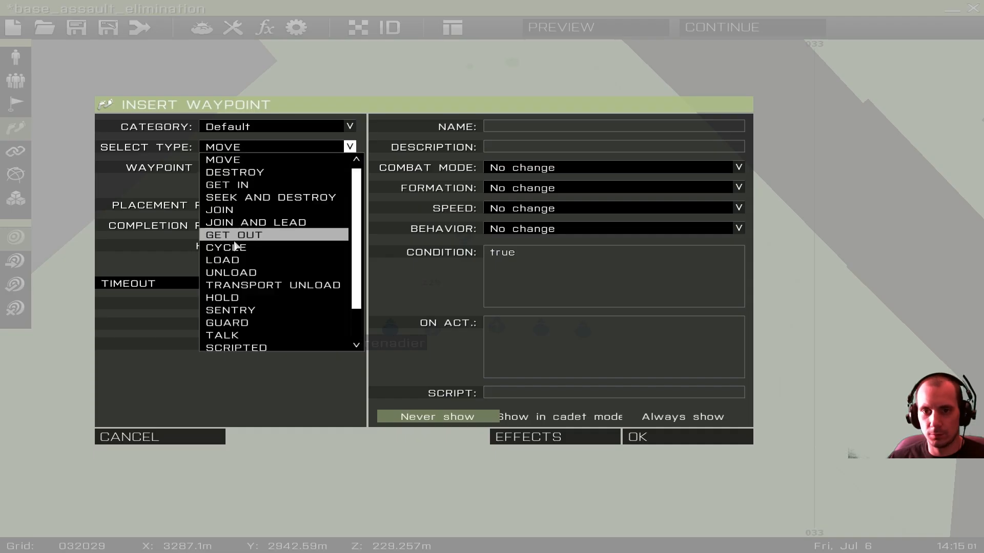
left_click(248, 310)
left_click(666, 440)
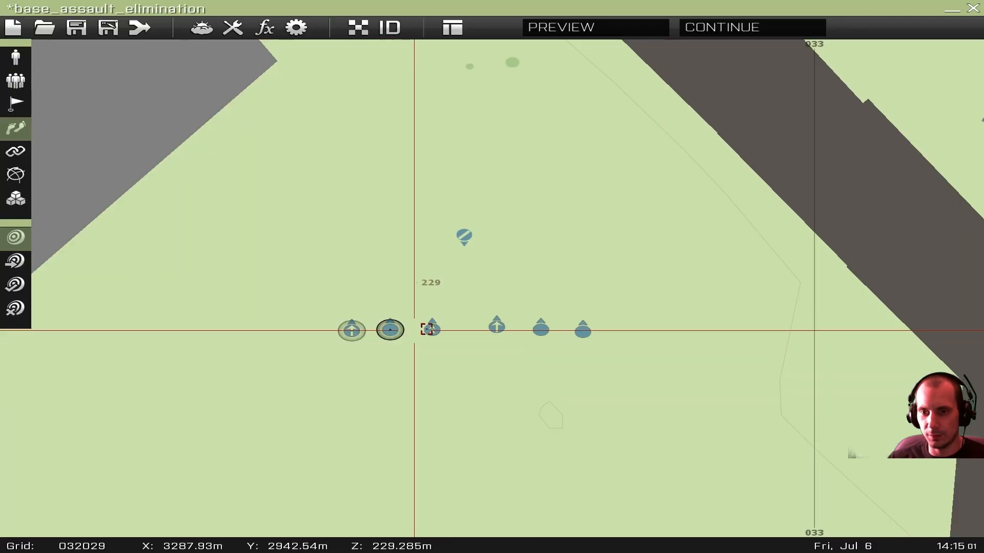
- Add a SENTRY waypoint to the AT rifleman and to the other automatic rifleman in the middle of the row
double_click(430, 329)
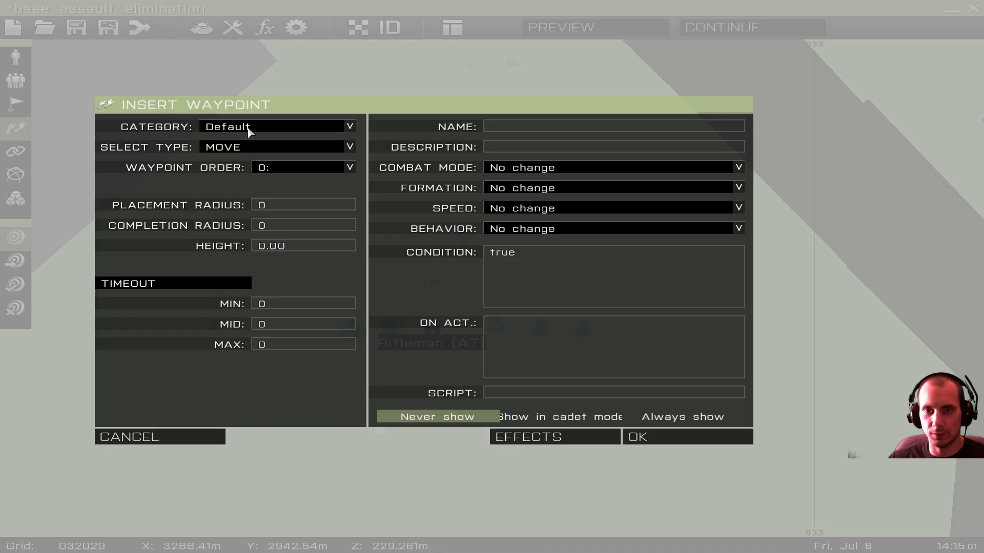
left_click(249, 147)
left_click(245, 309)
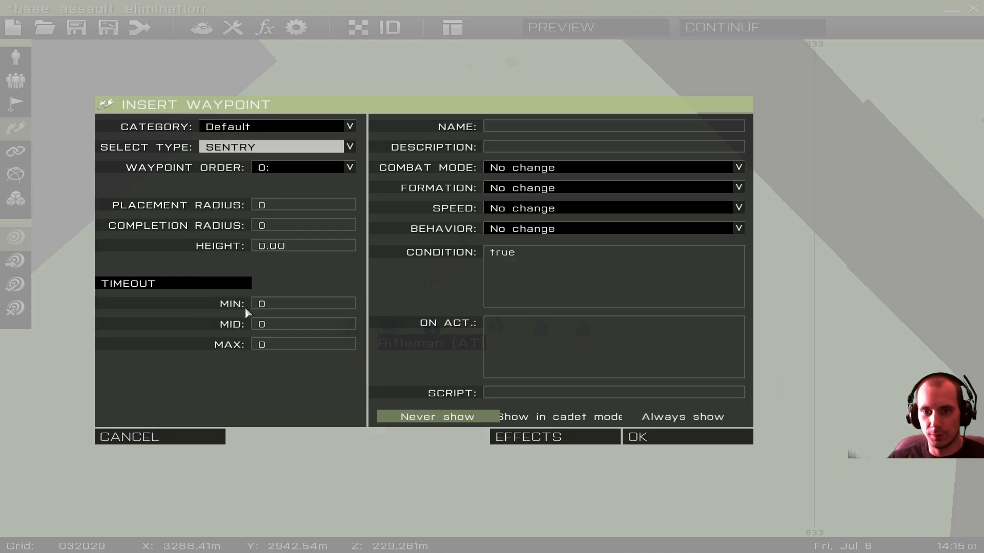
left_click(652, 443)
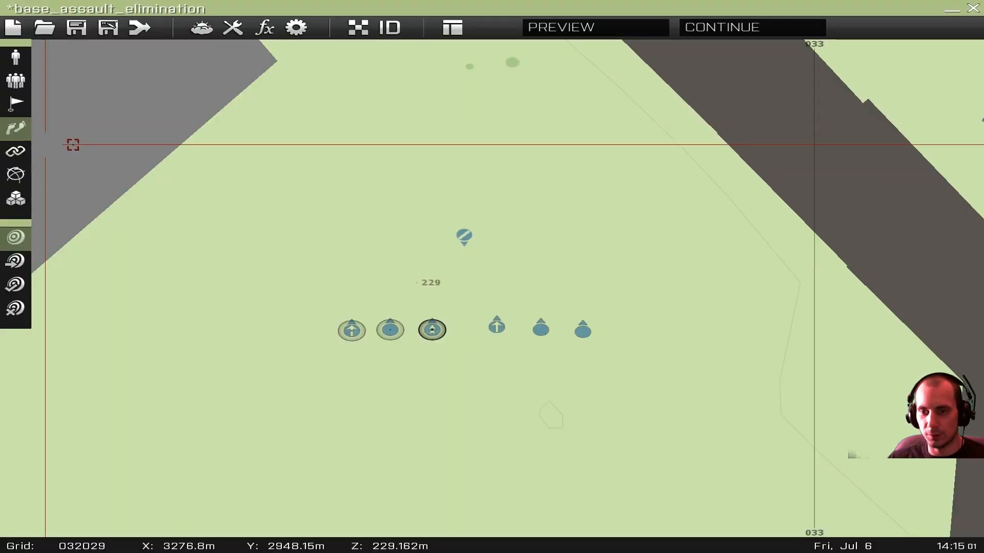
double_click(496, 326)
left_click(266, 148)
left_click(263, 311)
left_click(640, 437)
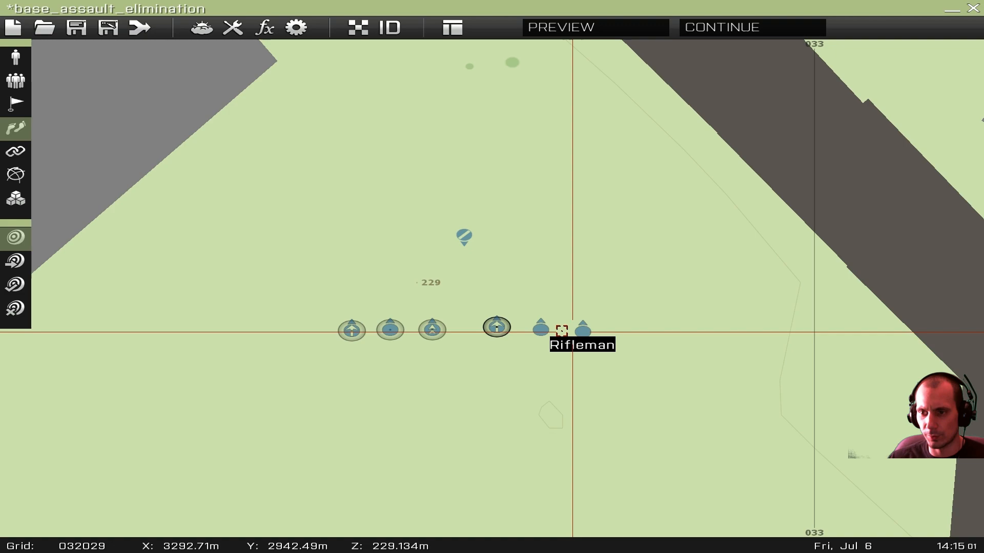
- Add a SENTRY waypoint to the eastern grenadier and to the rifleman at the end of the row
double_click(539, 328)
left_click(266, 147)
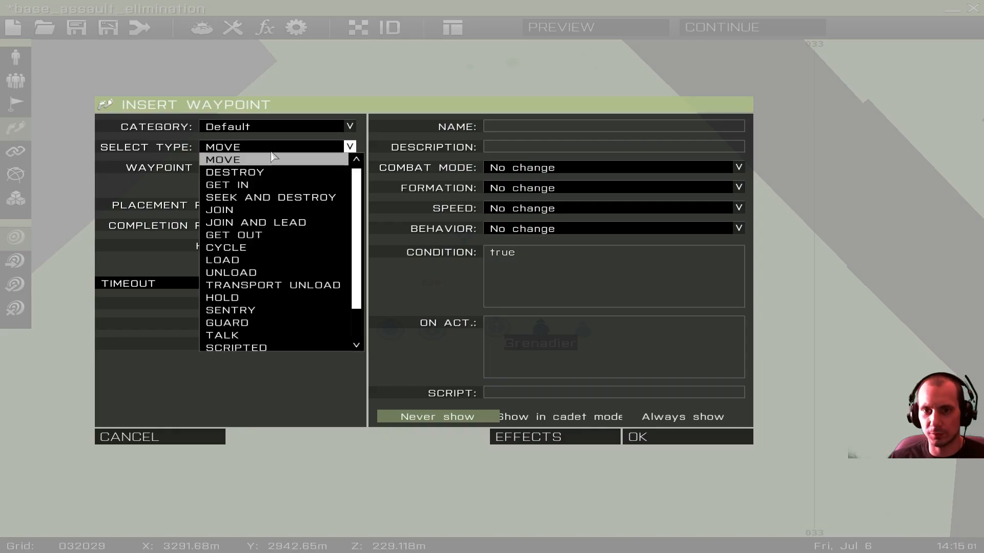
left_click(259, 310)
left_click(645, 437)
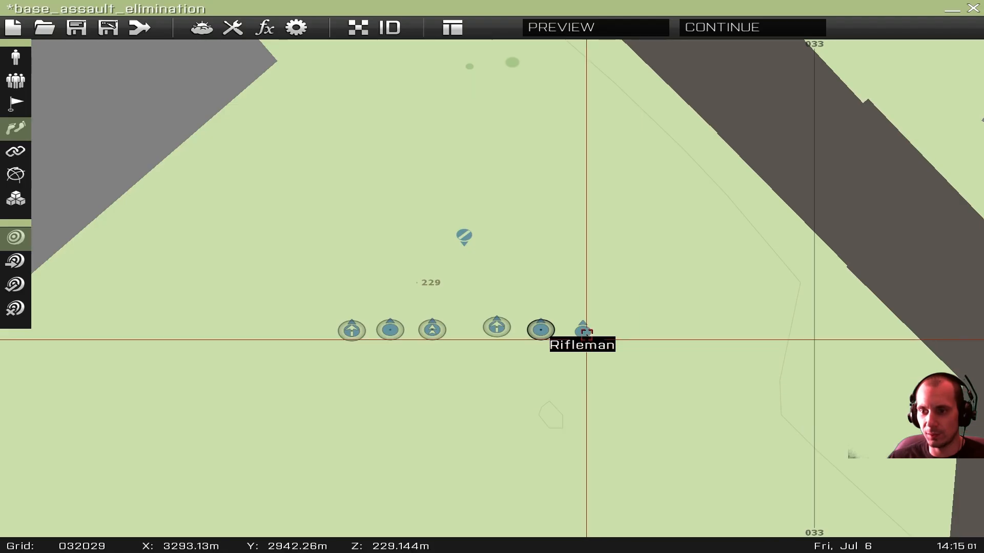
double_click(582, 328)
left_click(277, 147)
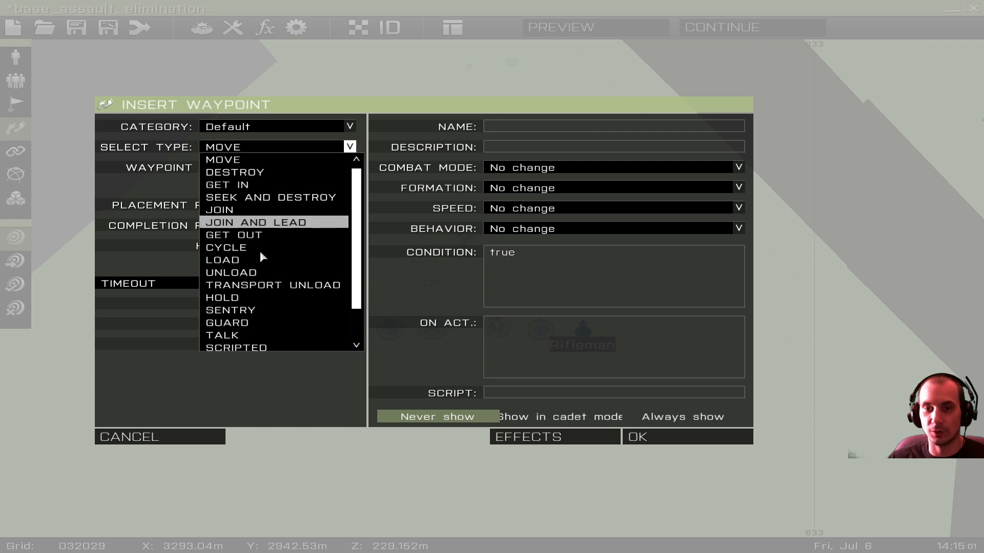
left_click(261, 310)
left_click(644, 436)
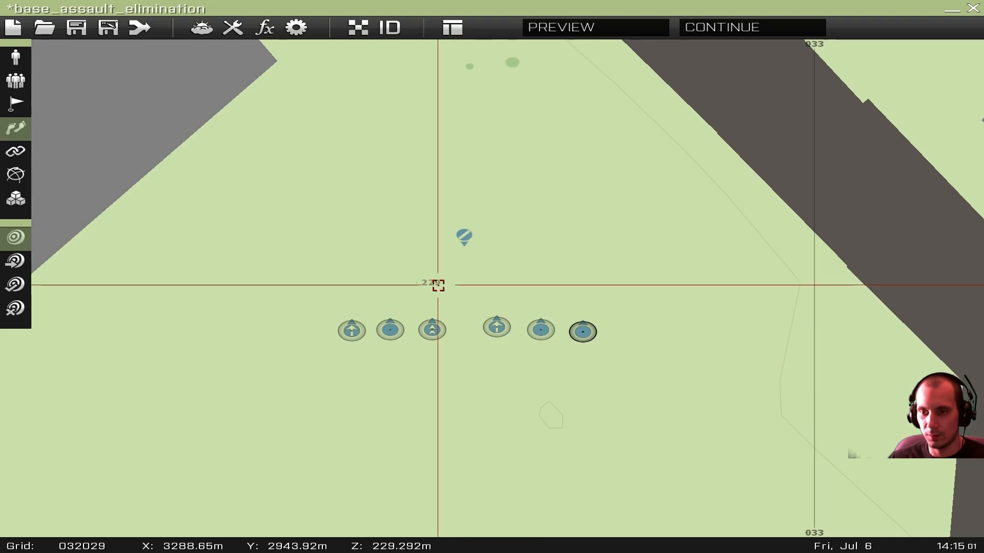
- Move the player rifleman from outside the northwestern wall to just south of the row of soldiers inside the camp
scroll(131, 121, "up", 3)
scroll(133, 128, "down", 3)
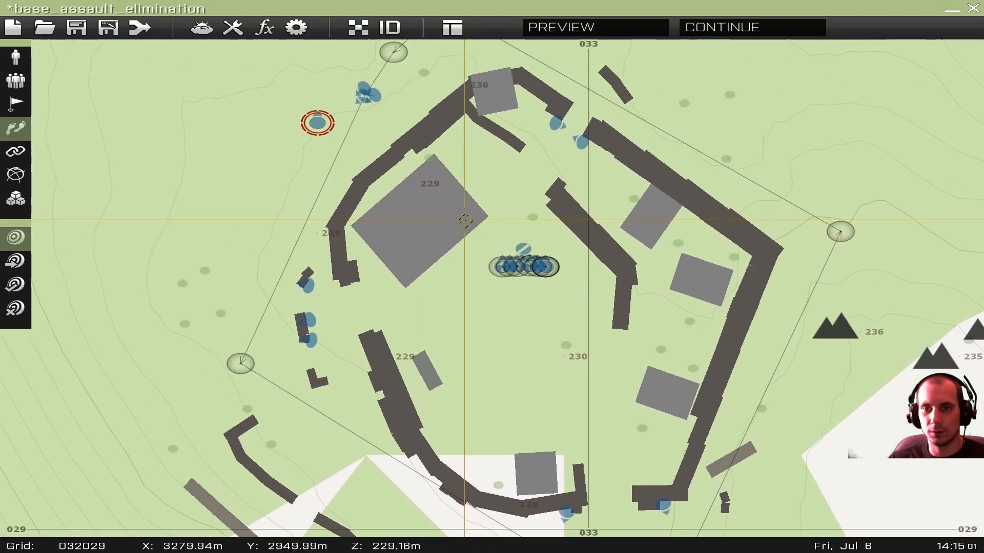
left_click(16, 57)
left_click_drag(315, 122, 527, 287)
scroll(533, 291, "up", 3)
scroll(497, 287, "up", 2)
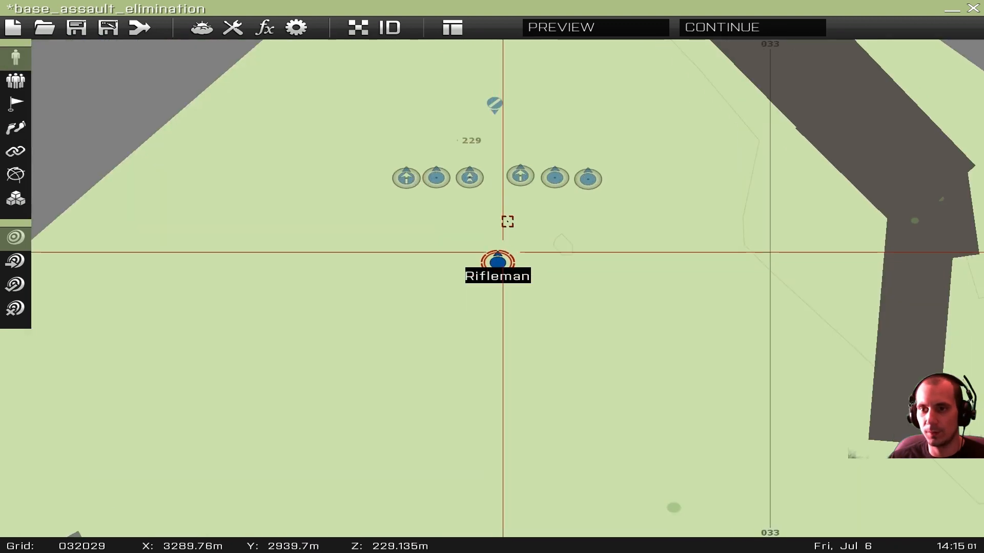
- Preview the mission and inspect the row of sentry soldiers around the team leader in third-person view, and return to the editor
left_click(538, 31)
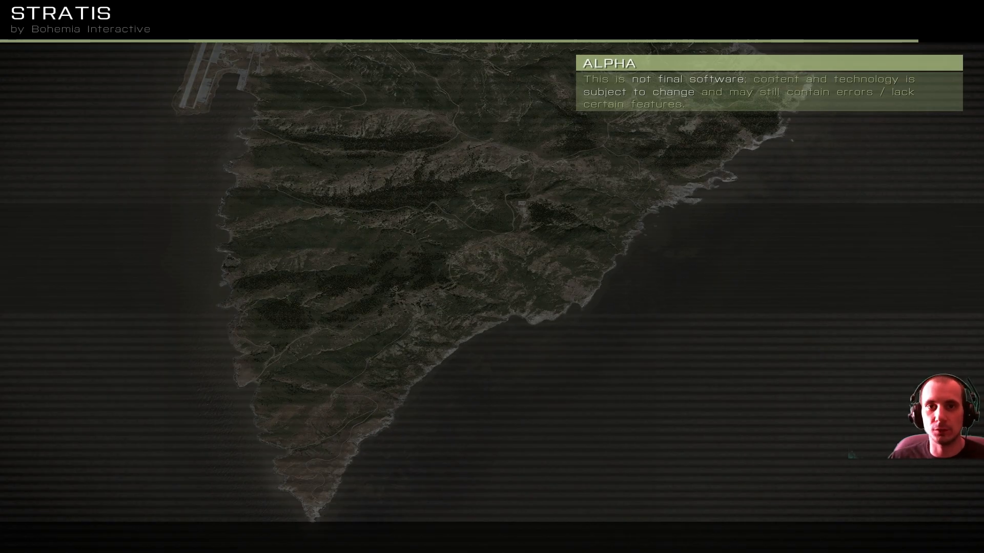
key("w")
key("d")
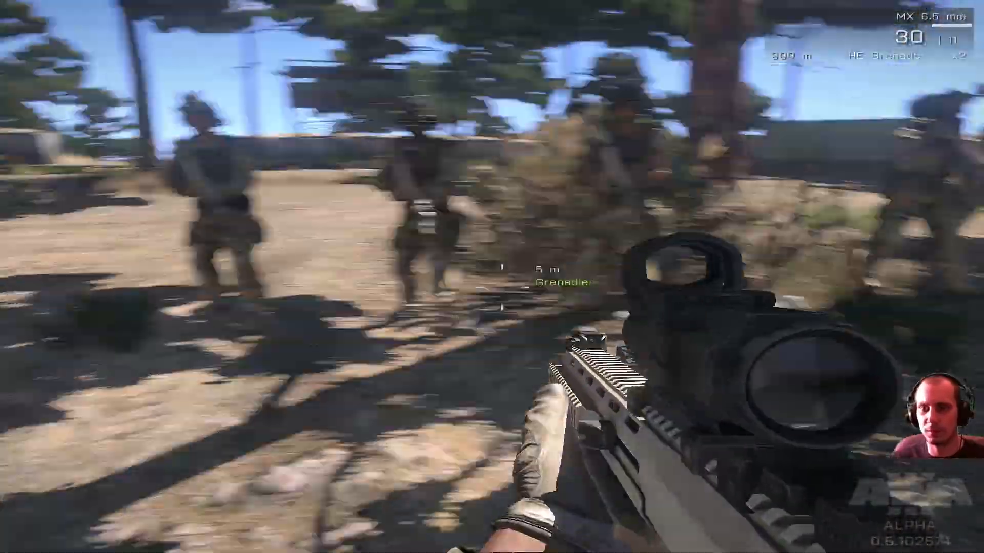
key("w")
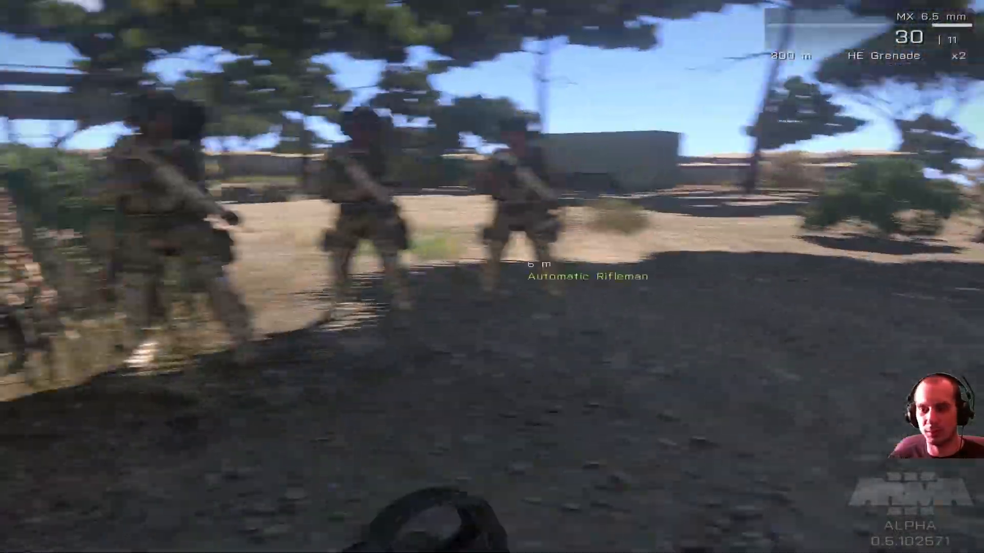
key("KP_Enter")
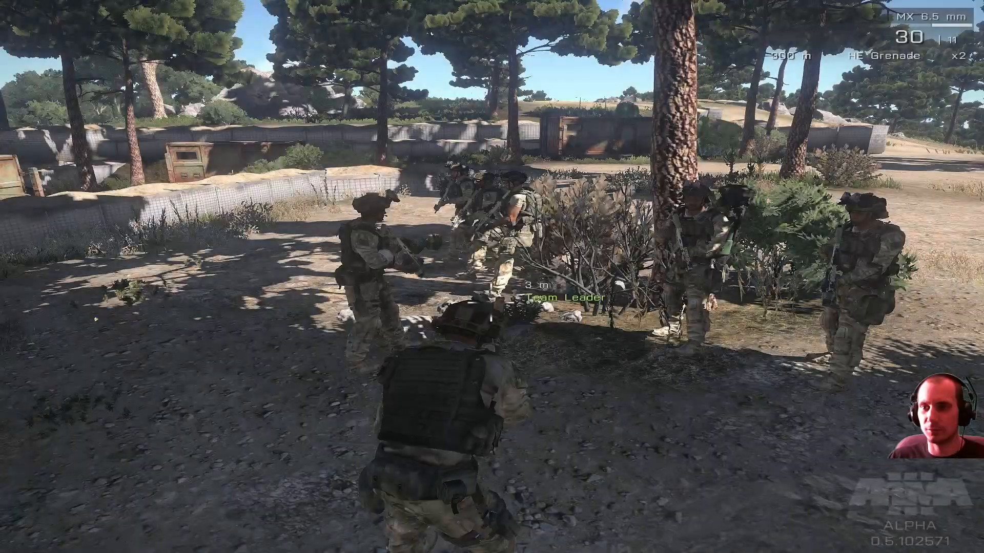
key("a")
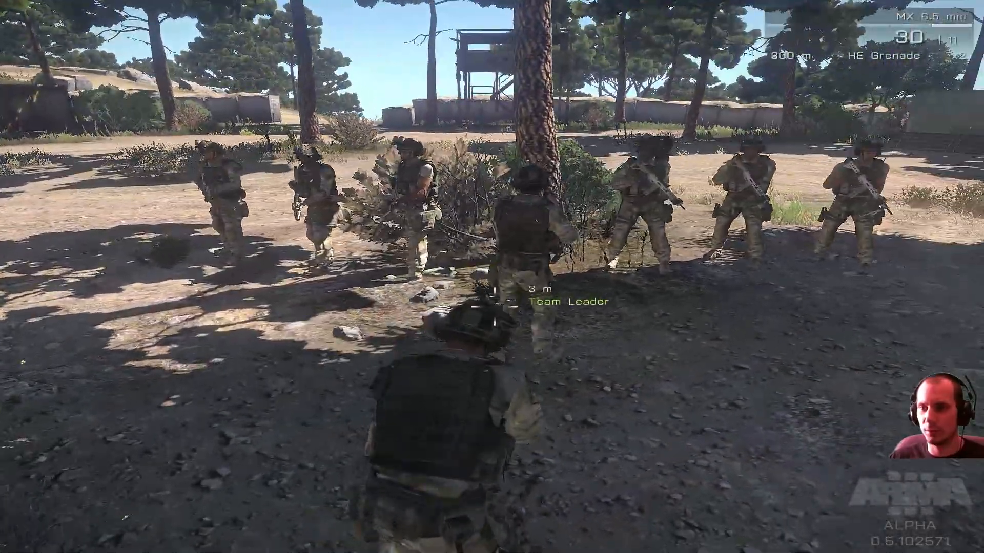
key("a")
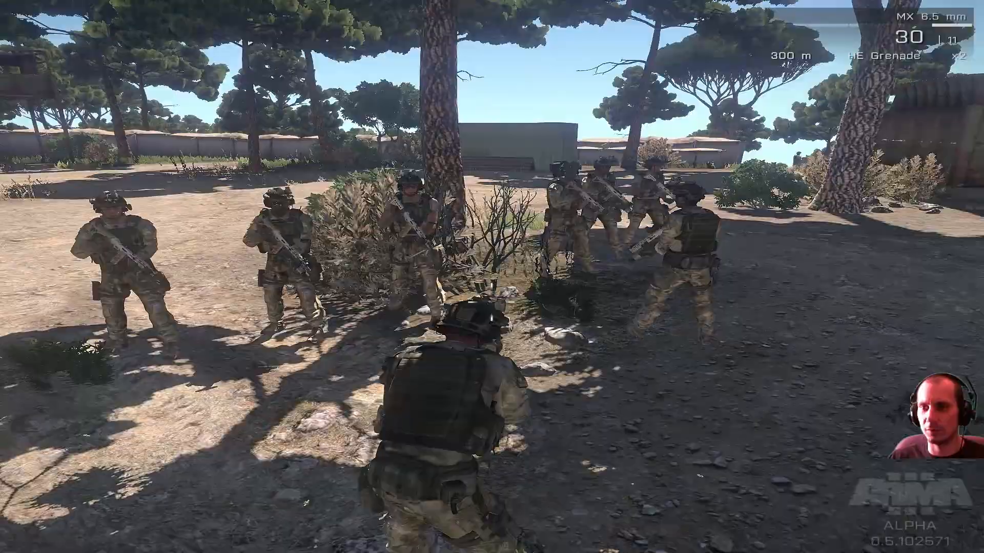
key("a")
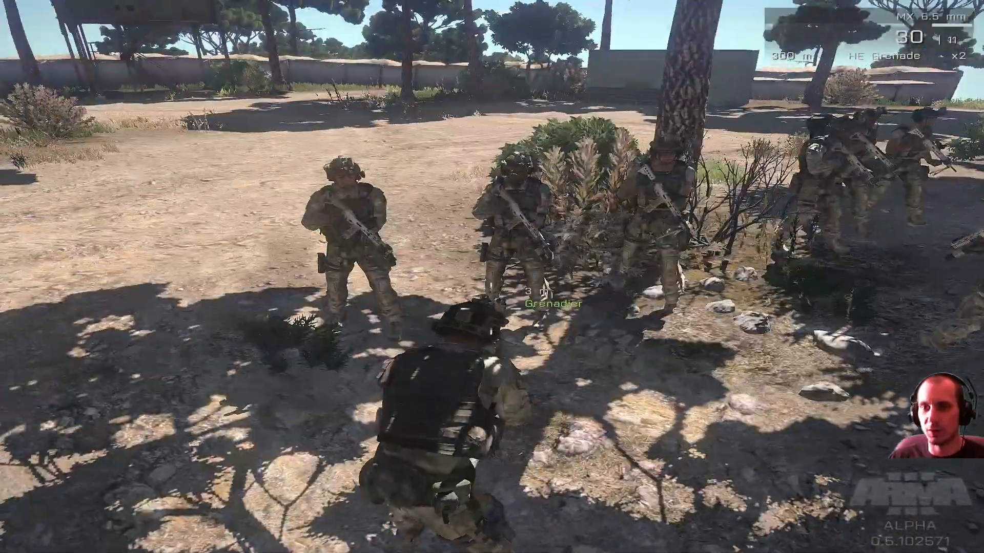
key("w")
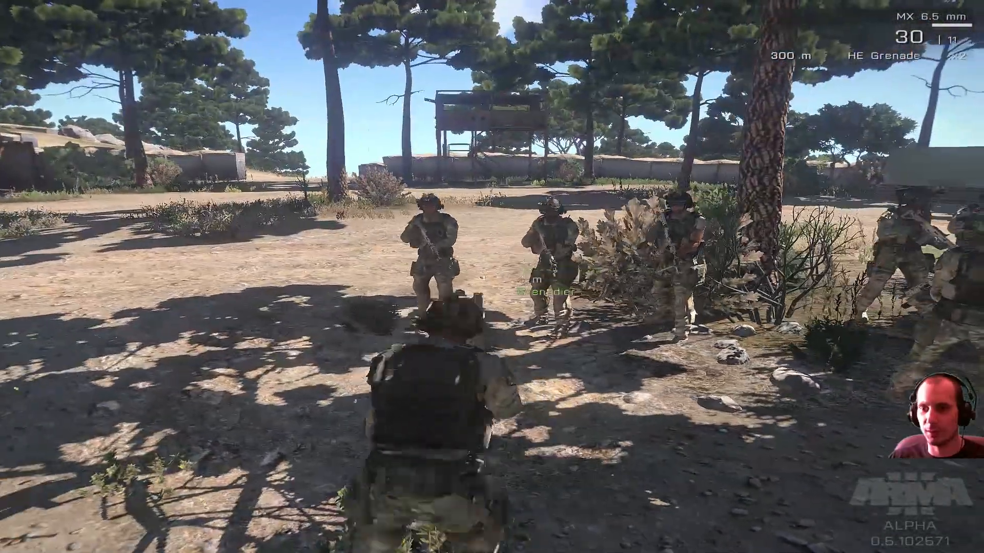
key("Escape")
left_click(75, 495)
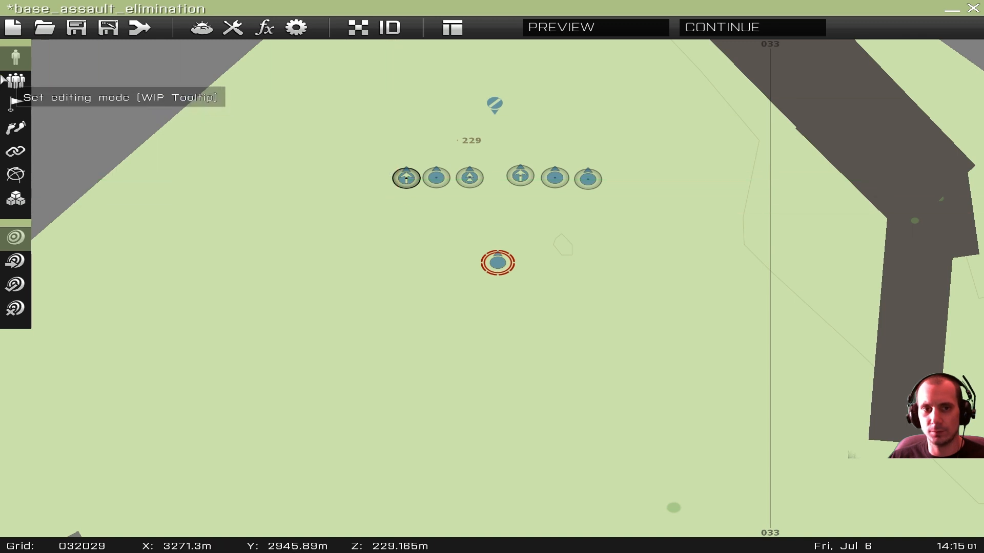
- Move the row's easternmost rifleman beside the camp's northeastern building and the westernmost automatic rifleman to the small building on the southwest side
left_click(16, 80)
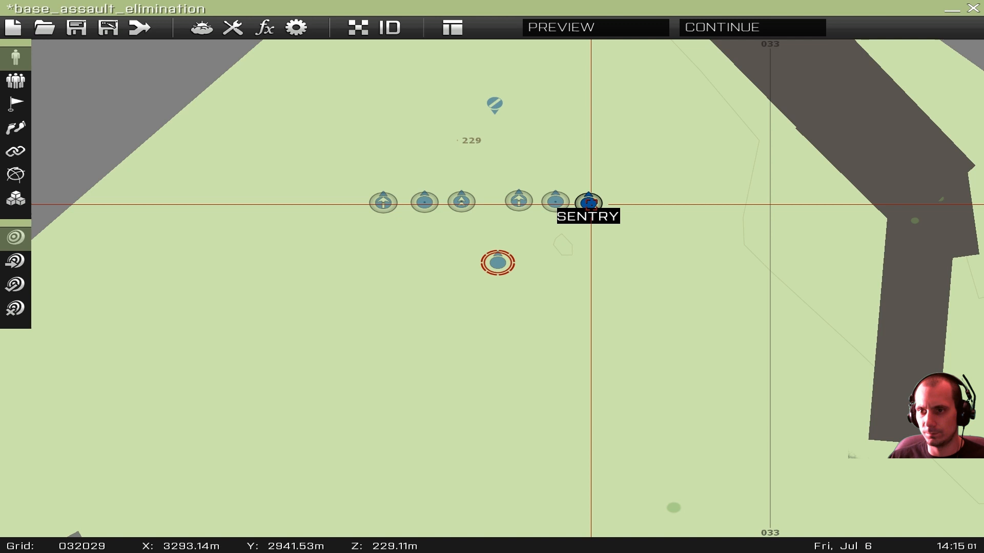
left_click_drag(588, 203, 679, 205)
left_click(557, 202)
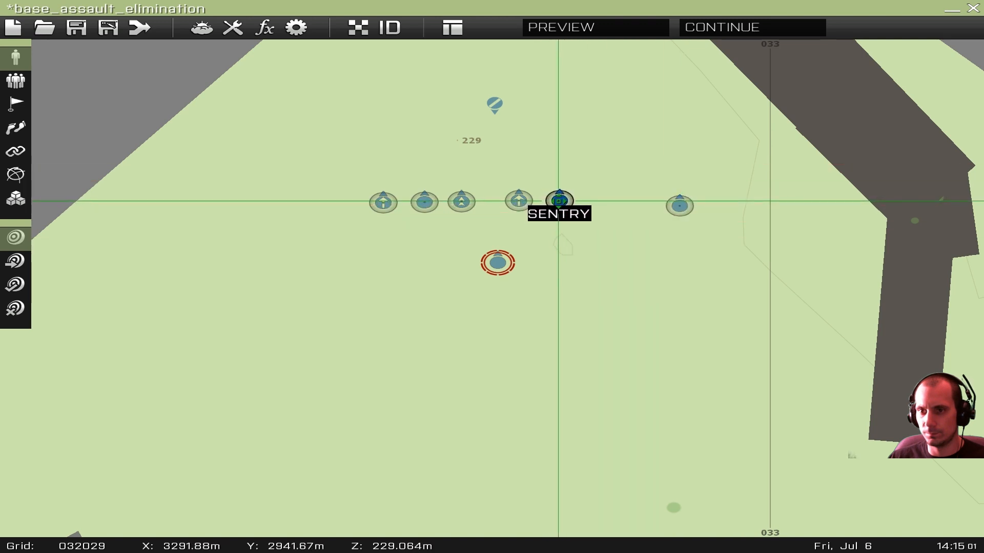
left_click_drag(345, 152, 252, 353)
scroll(375, 228, "down", 5)
scroll(379, 235, "up", 4)
left_click(498, 228)
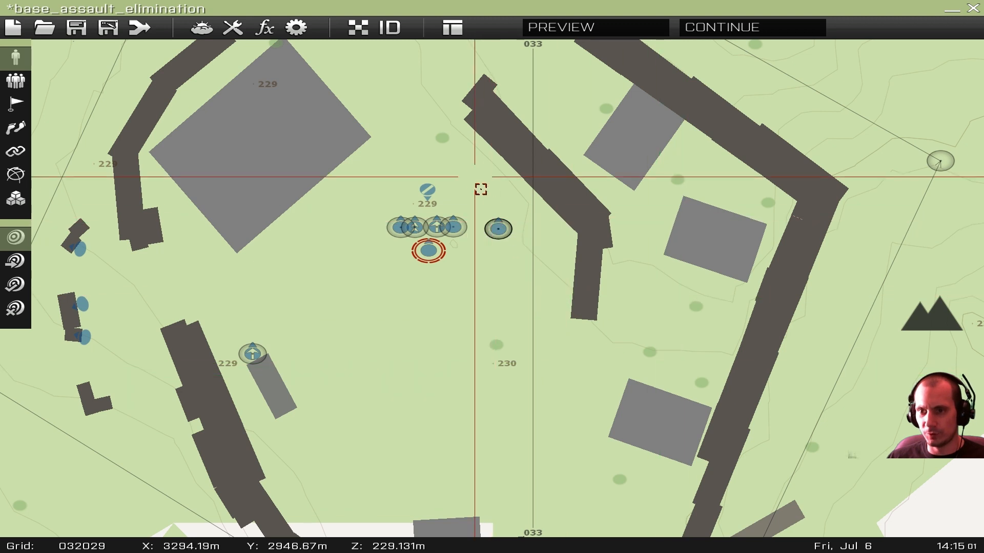
left_click_drag(498, 229, 587, 140)
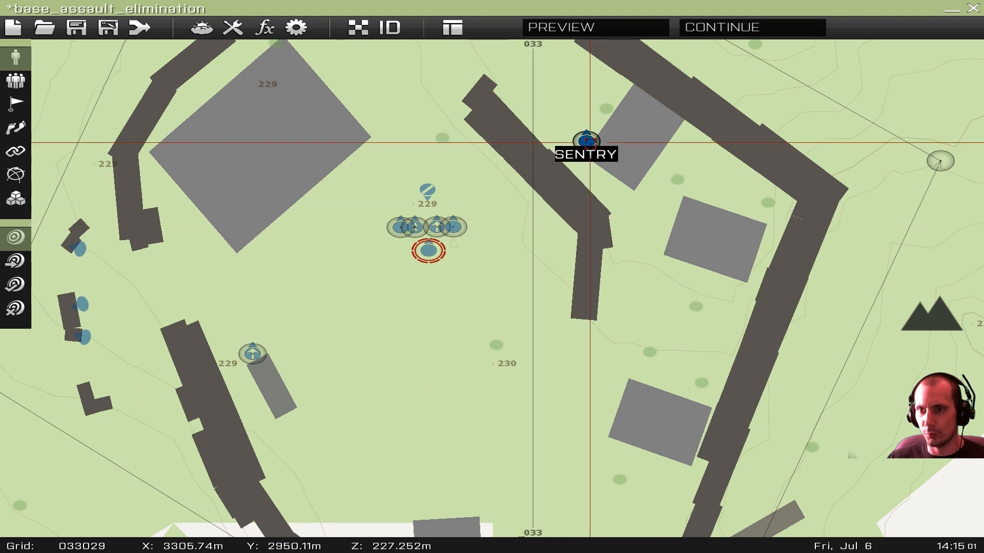
- Examine the map in and around Camp Maxwell, including the northeastern outpost and the square helipad southeast of the walls
scroll(523, 220, "up", 3)
scroll(522, 221, "down", 4)
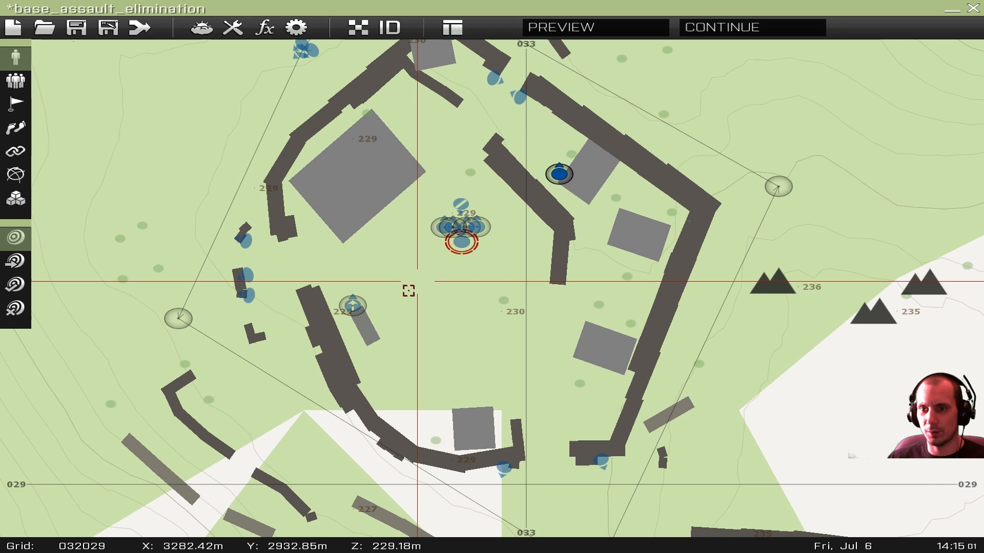
scroll(417, 281, "up", 5)
scroll(486, 278, "down", 3)
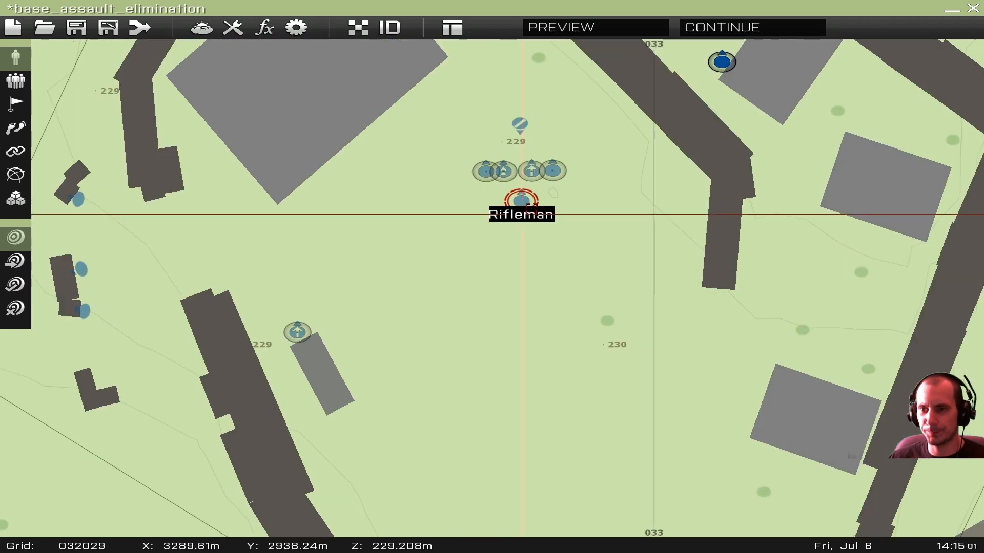
scroll(576, 218, "up", 3)
scroll(556, 251, "down", 1)
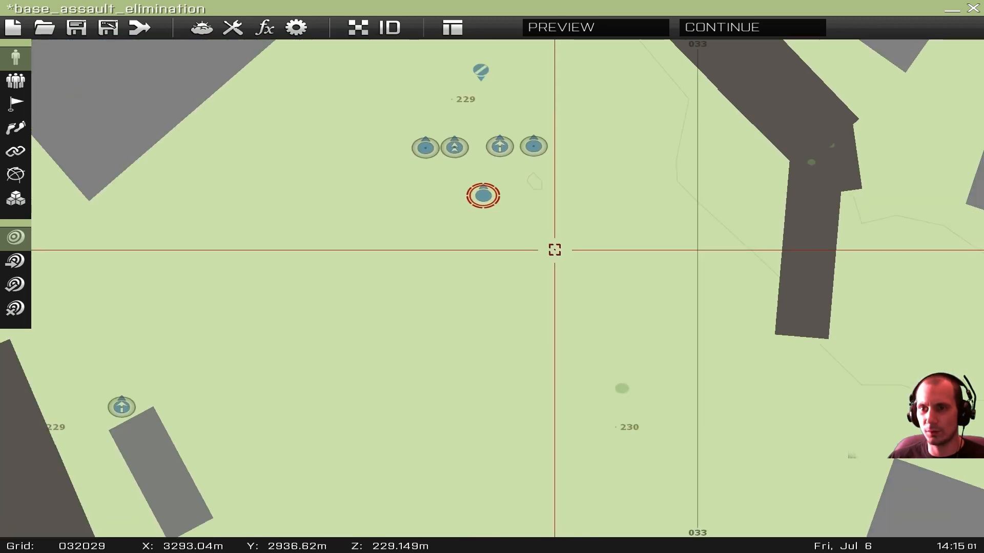
scroll(255, 371, "down", 3)
right_click_drag(275, 357, 463, 354)
right_click_drag(461, 291, 386, 101)
scroll(453, 235, "down", 3)
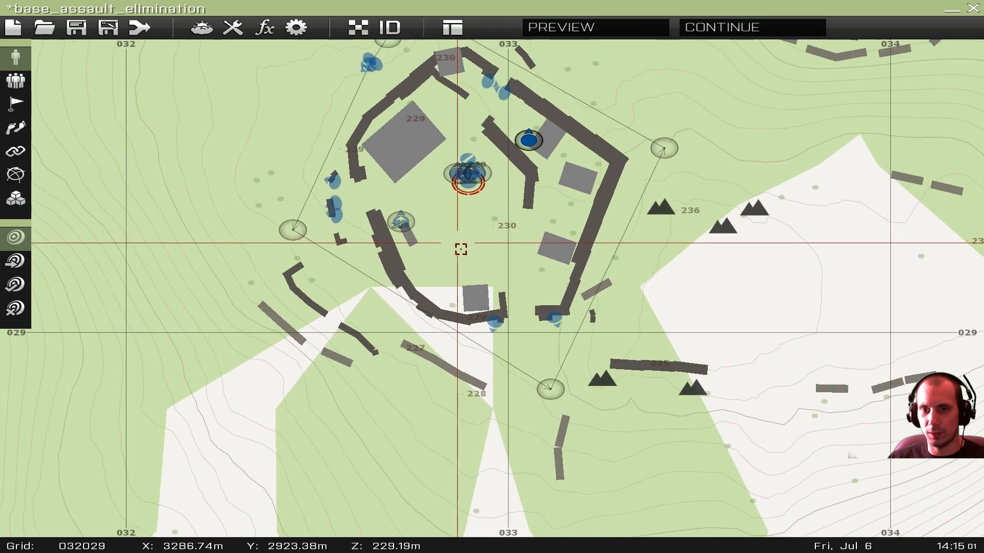
right_click_drag(457, 242, 418, 188)
right_click_drag(633, 268, 424, 346)
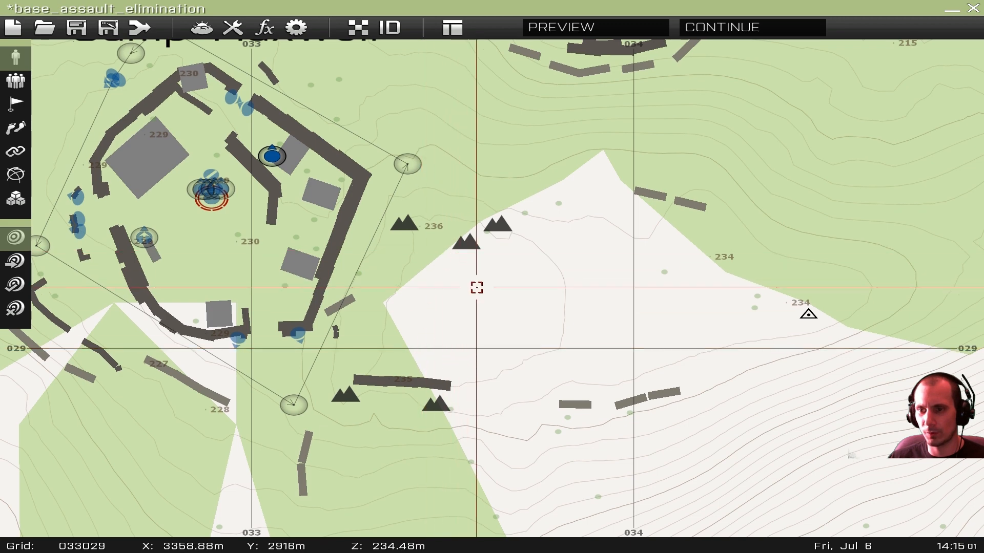
right_click_drag(474, 286, 428, 332)
scroll(427, 332, "down", 2)
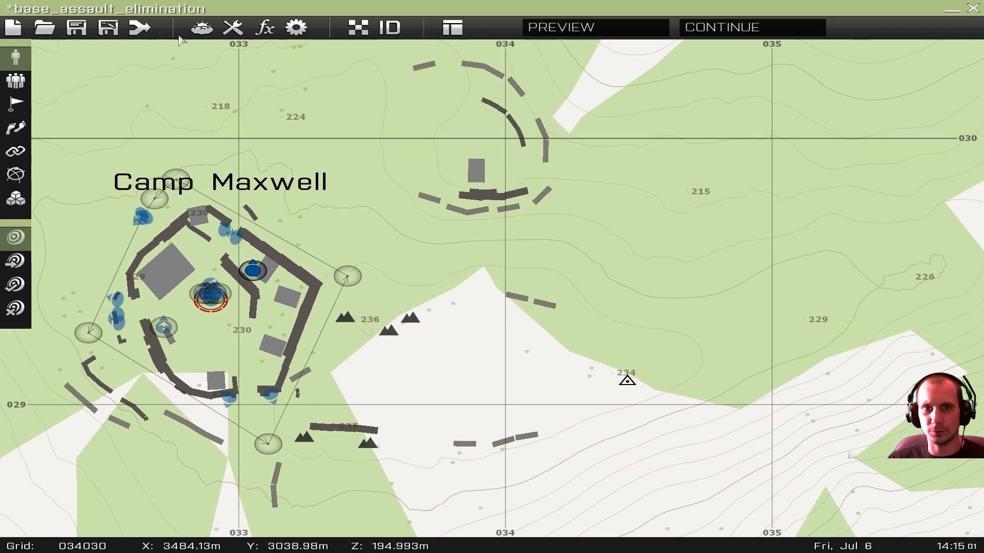
right_click_drag(466, 277, 458, 20)
scroll(450, 174, "down", 3)
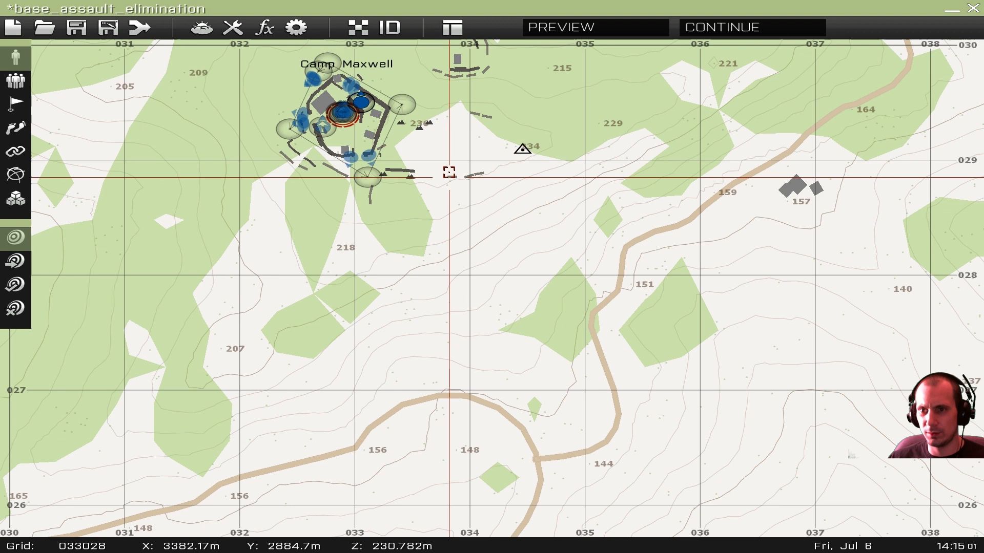
right_click_drag(459, 150, 465, 230)
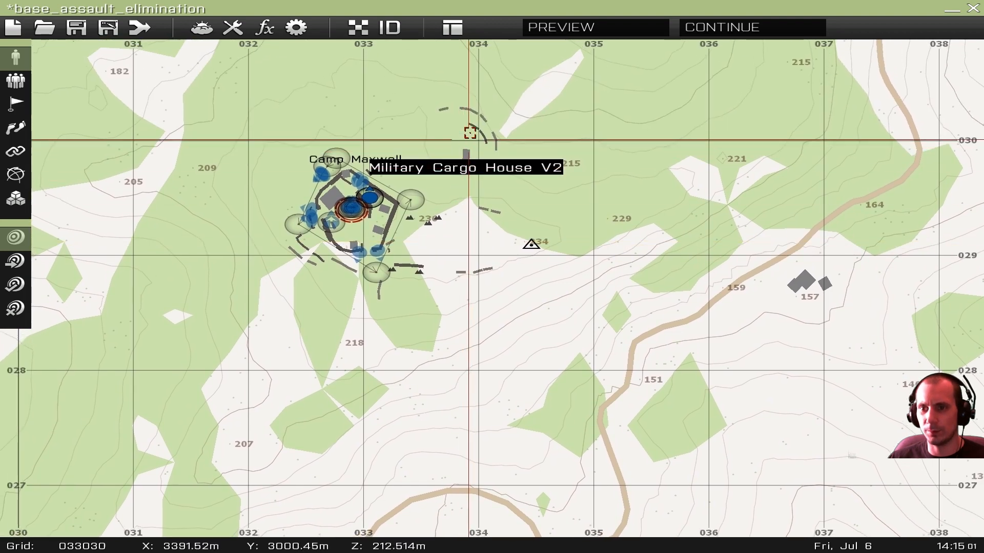
scroll(468, 139, "up", 4)
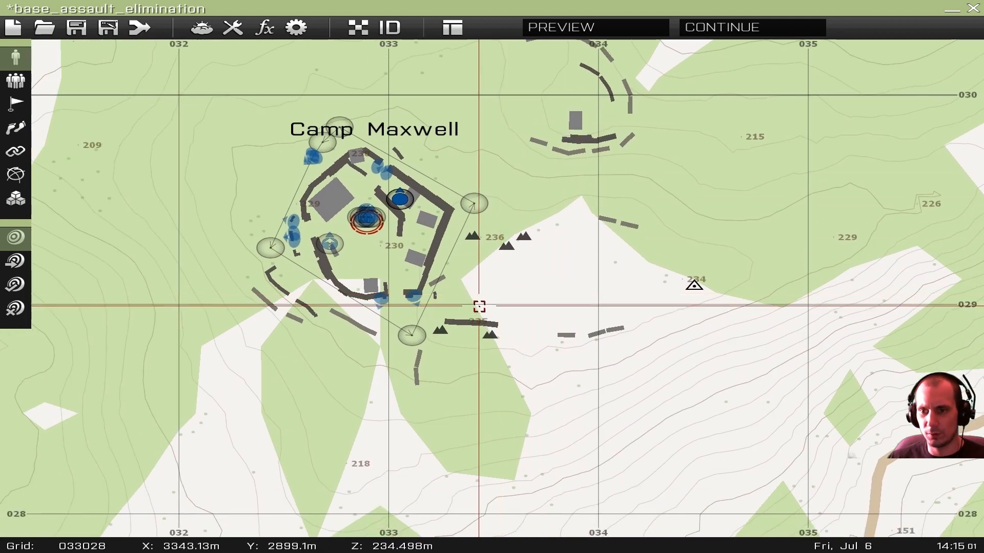
scroll(495, 296, "up", 4)
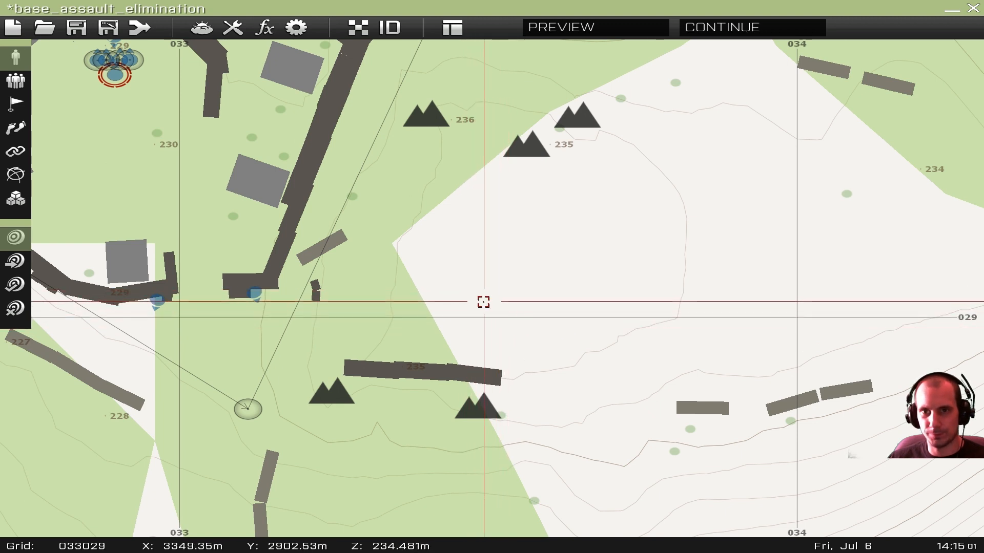
scroll(483, 302, "down", 4)
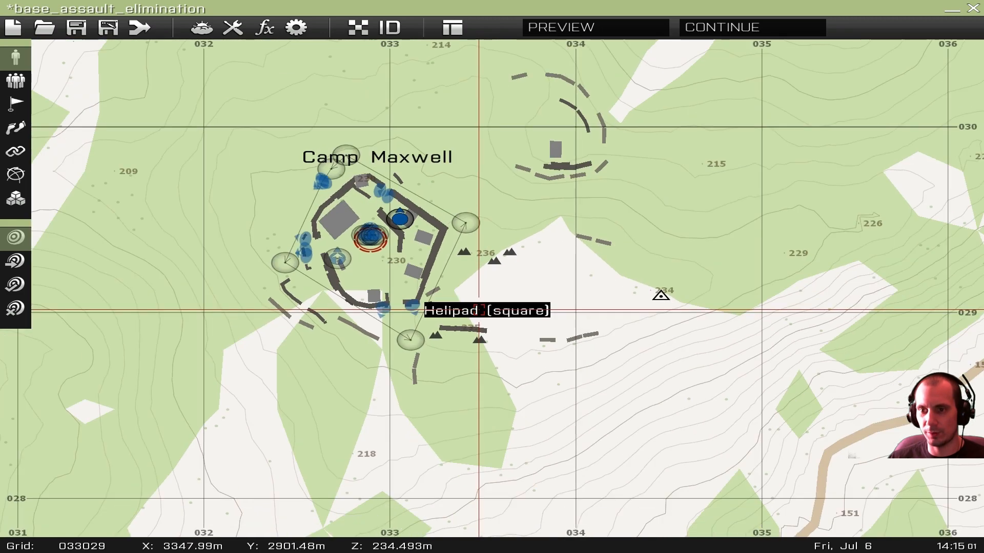
scroll(476, 308, "up", 2)
scroll(475, 308, "down", 2)
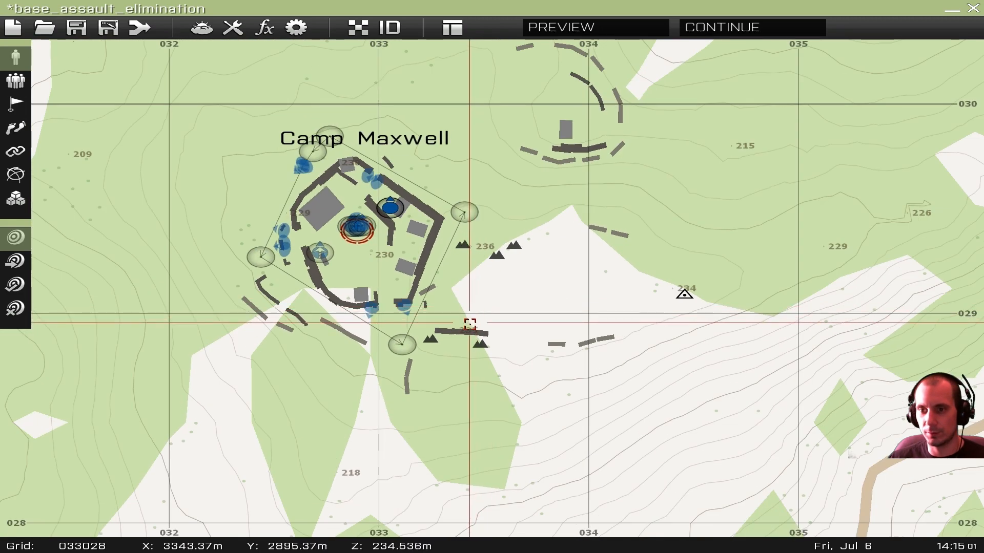
- Start inserting a BLUFOR unit at the square helipad southeast of the camp, with class Air and unit MH-9
scroll(474, 328, "up", 3)
scroll(477, 334, "up", 2)
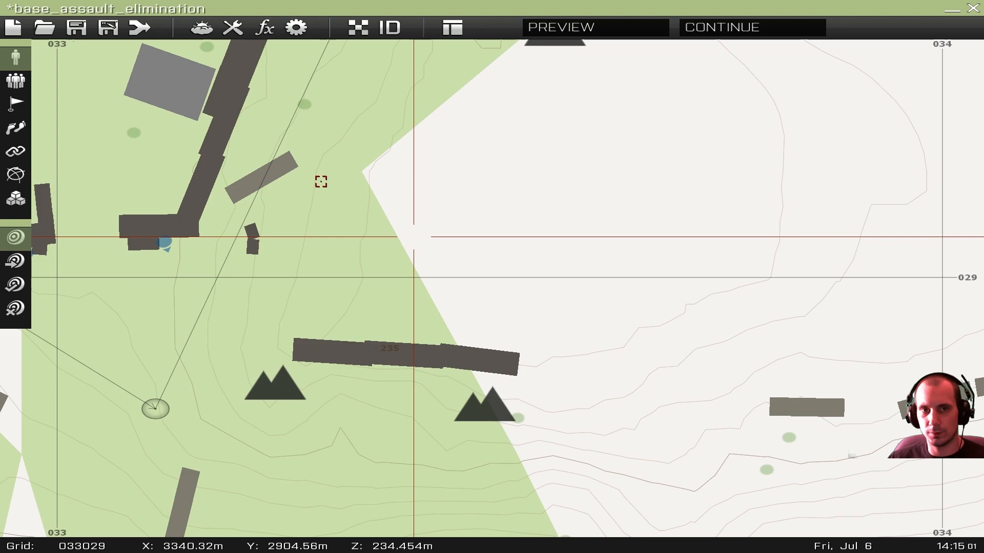
double_click(463, 288)
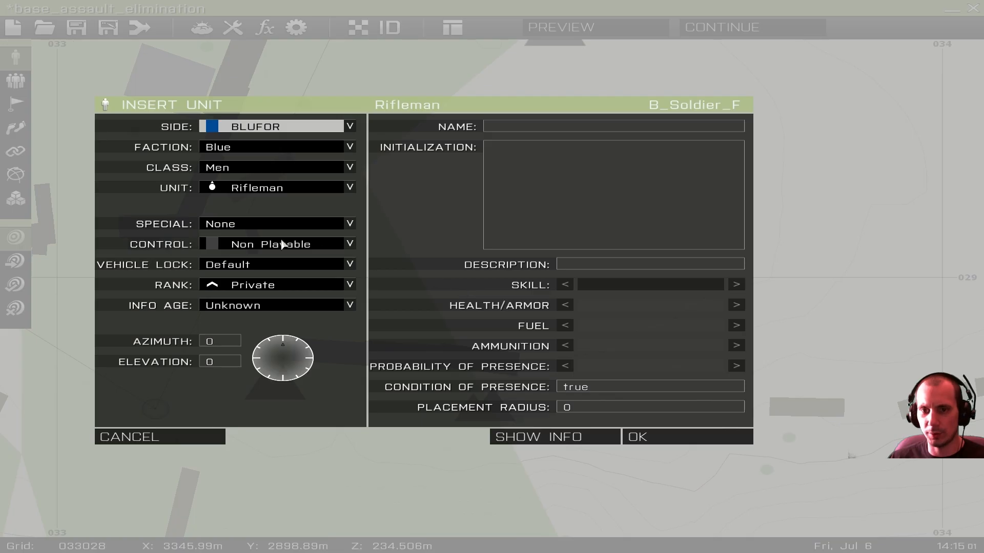
left_click(241, 168)
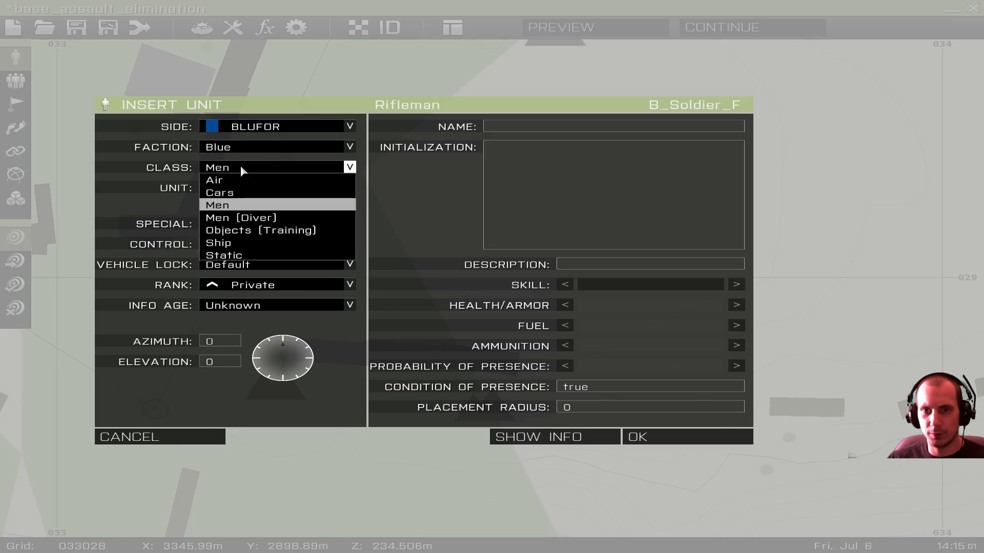
left_click(233, 180)
left_click(273, 189)
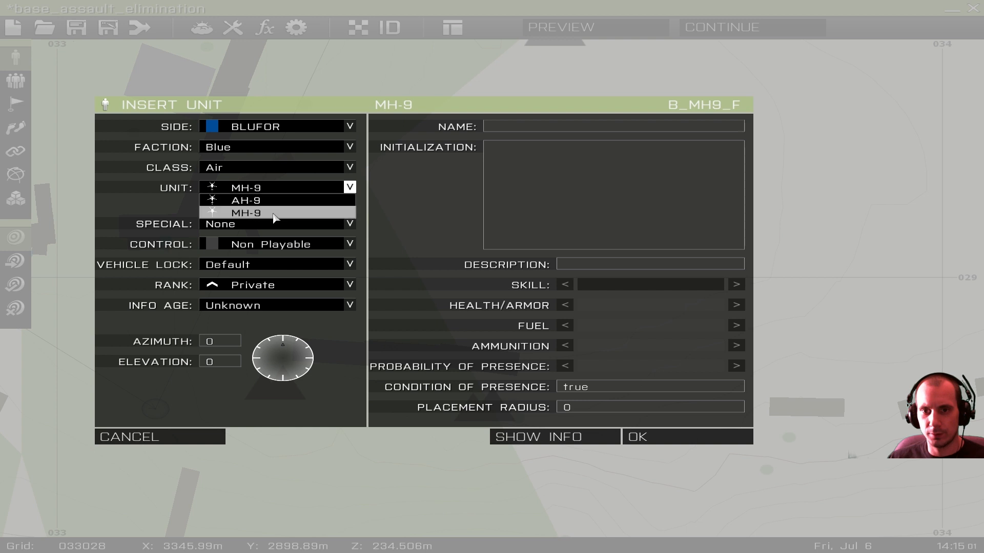
left_click(272, 213)
left_click(274, 190)
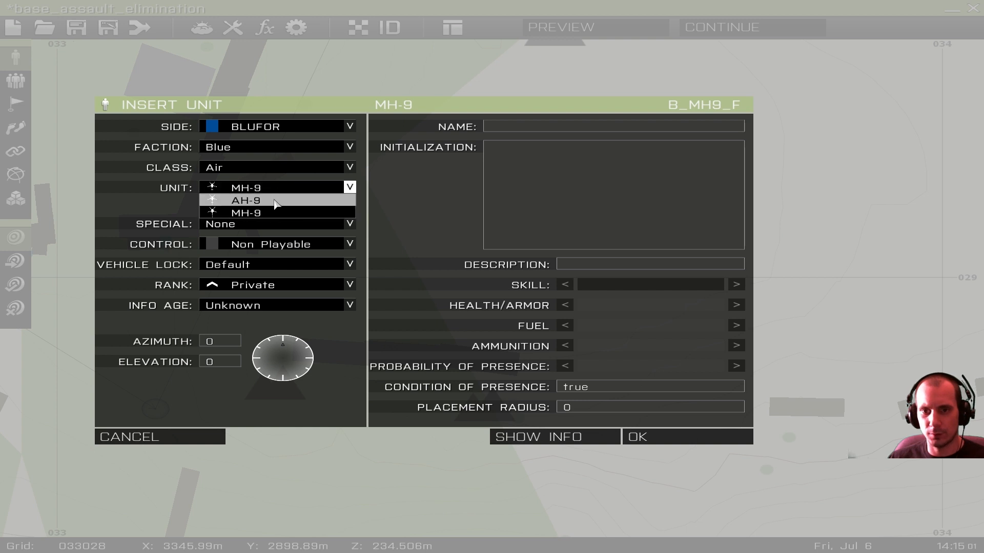
left_click(275, 201)
left_click(272, 191)
left_click(269, 214)
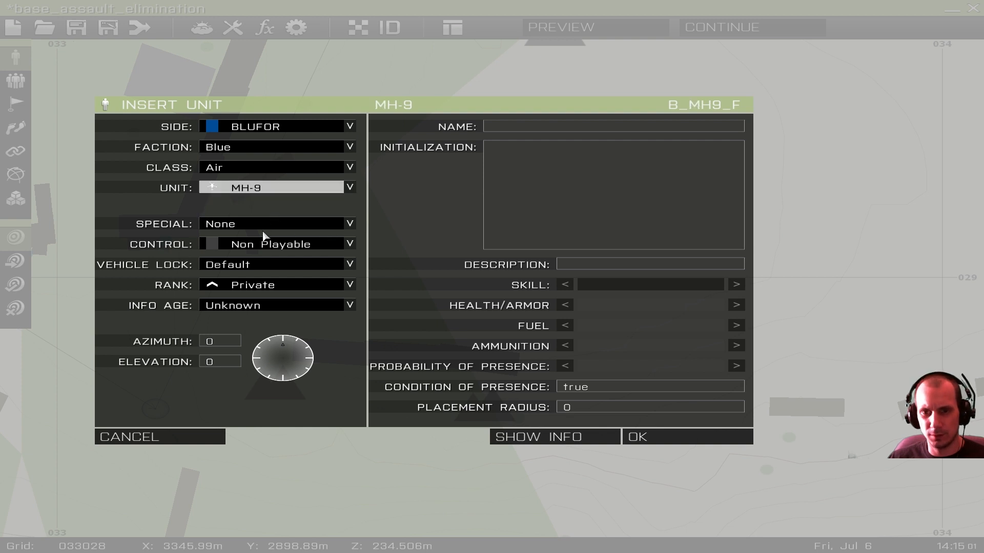
- Insert the MH-9 at the helipad with special None, rank Corporal, unknown info age and a low skill level
left_click(264, 226)
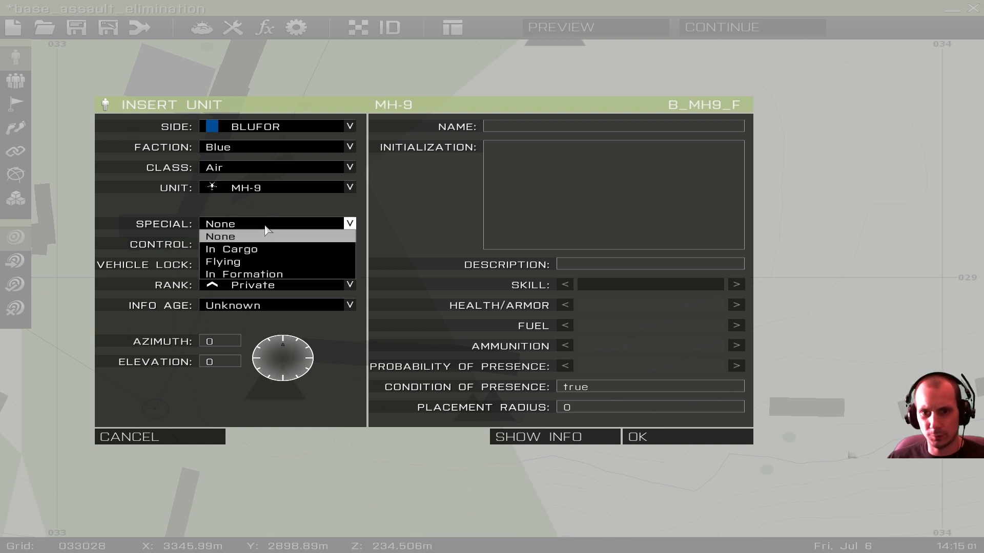
left_click(259, 237)
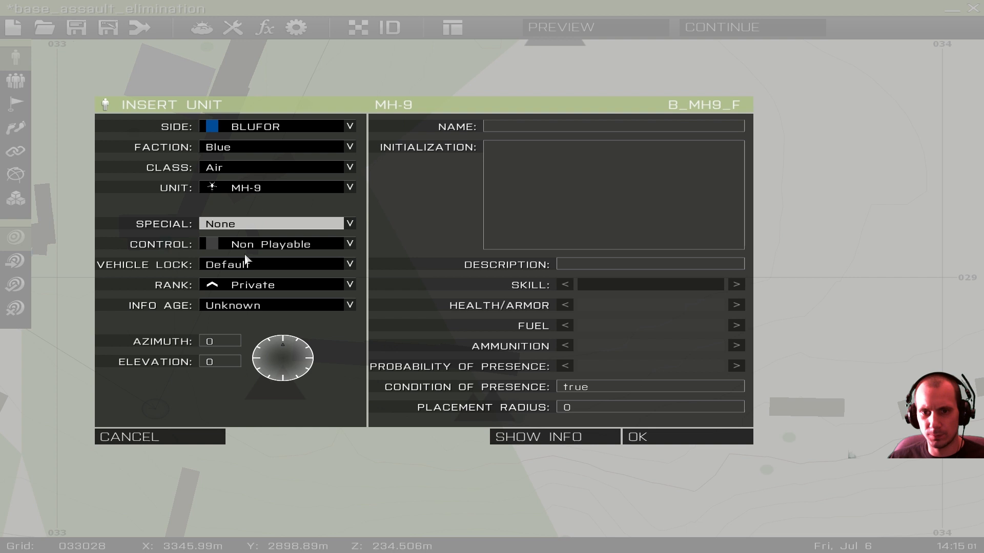
left_click(250, 287)
left_click(261, 335)
left_click(256, 286)
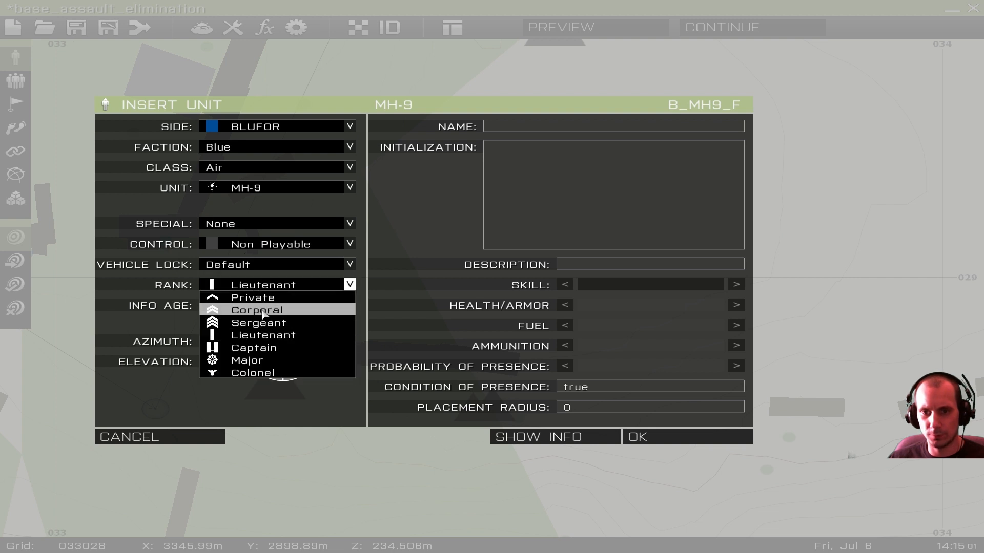
left_click(263, 310)
left_click(278, 304)
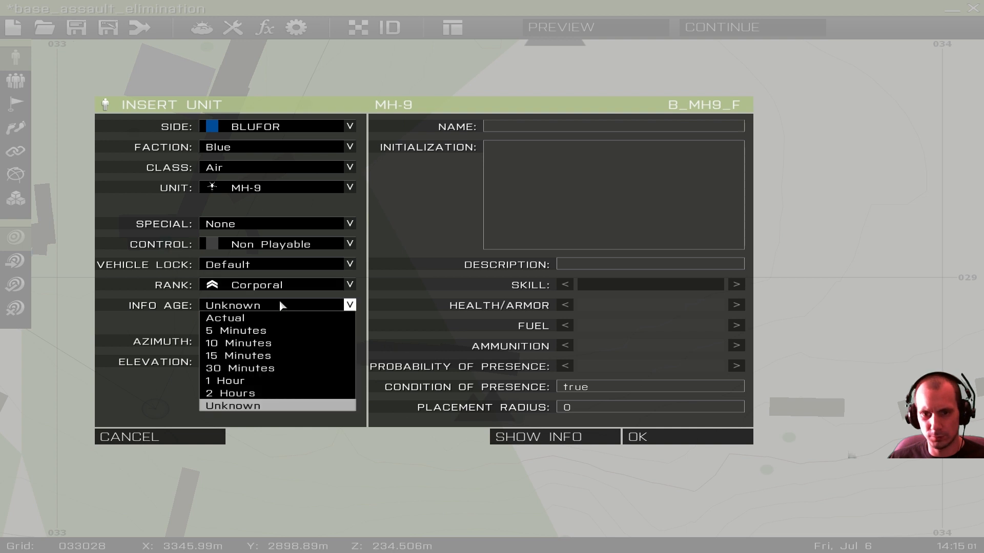
left_click(279, 303)
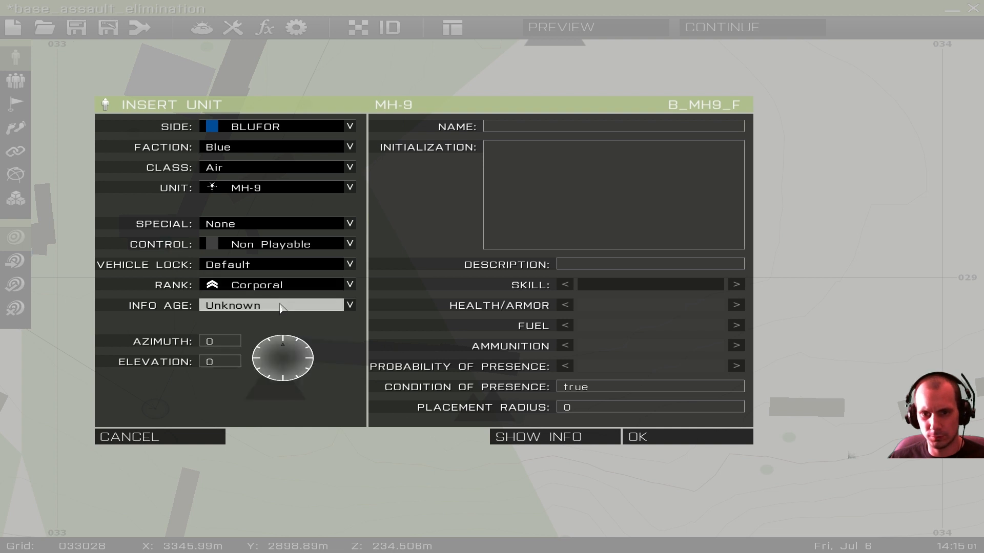
left_click(622, 289)
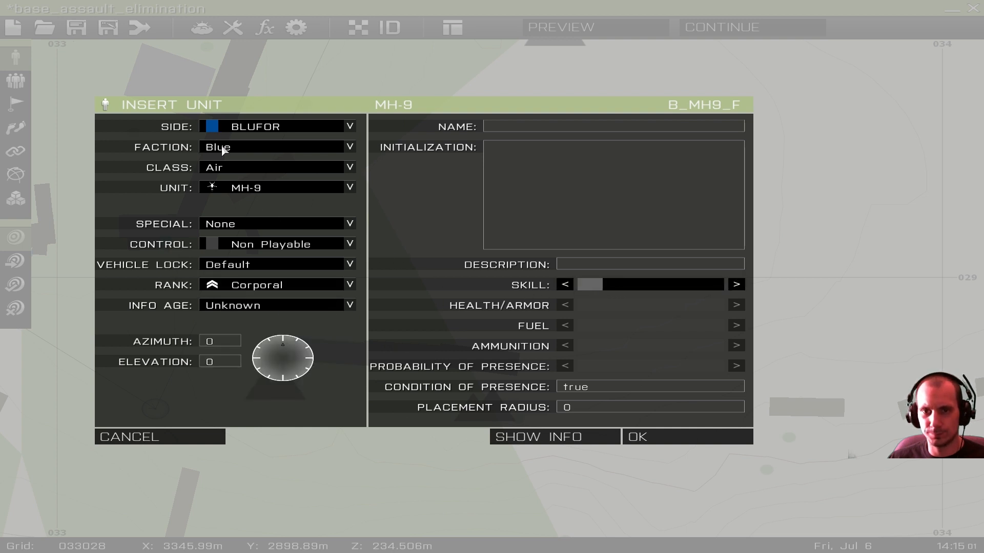
left_click(654, 436)
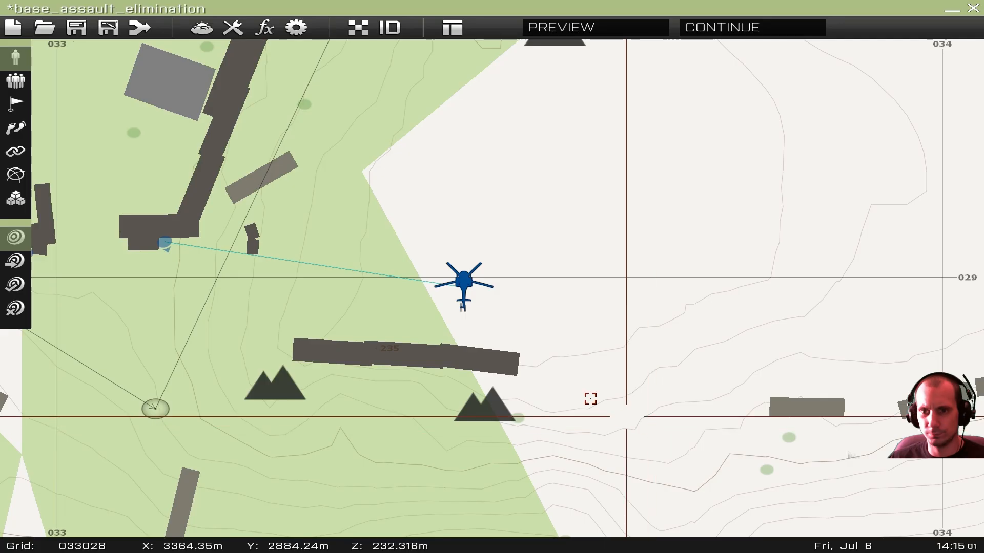
- Check the MH-9's unit settings and turn the helicopter to face west-northwest
left_click(16, 81)
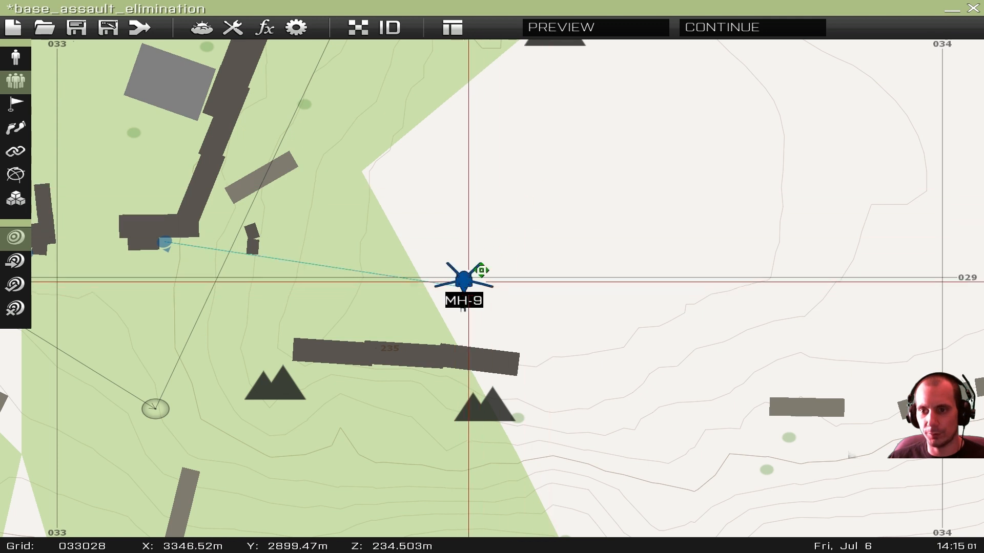
left_click(15, 58)
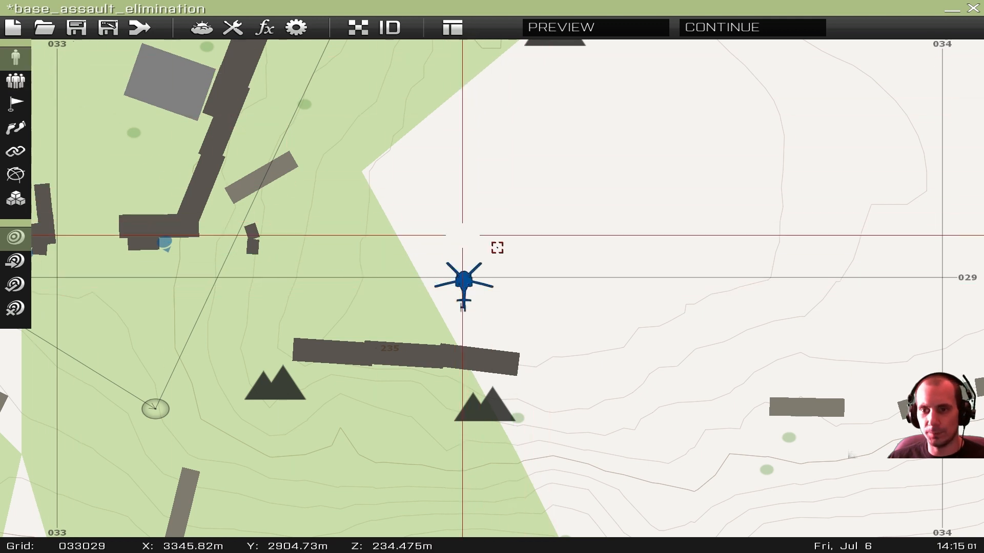
double_click(462, 279)
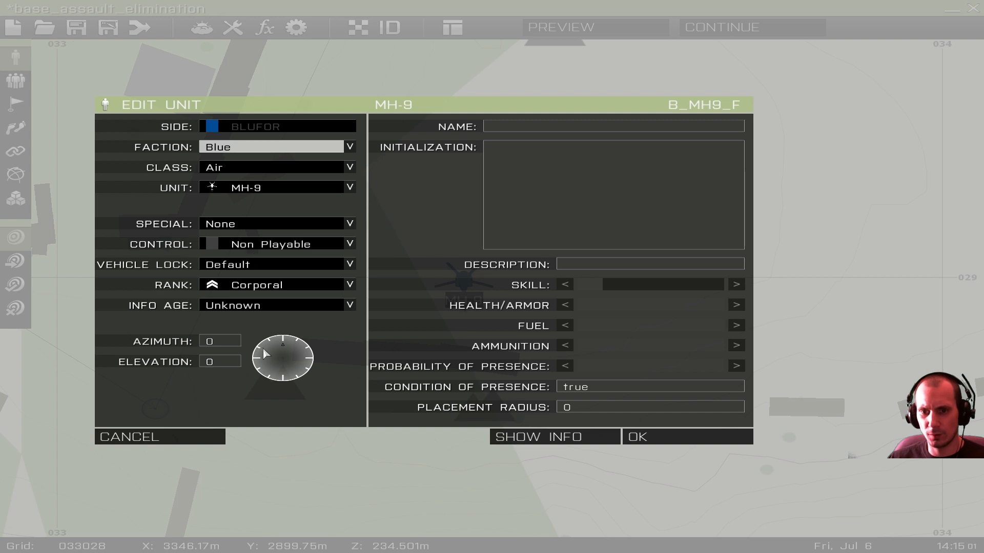
left_click(664, 439)
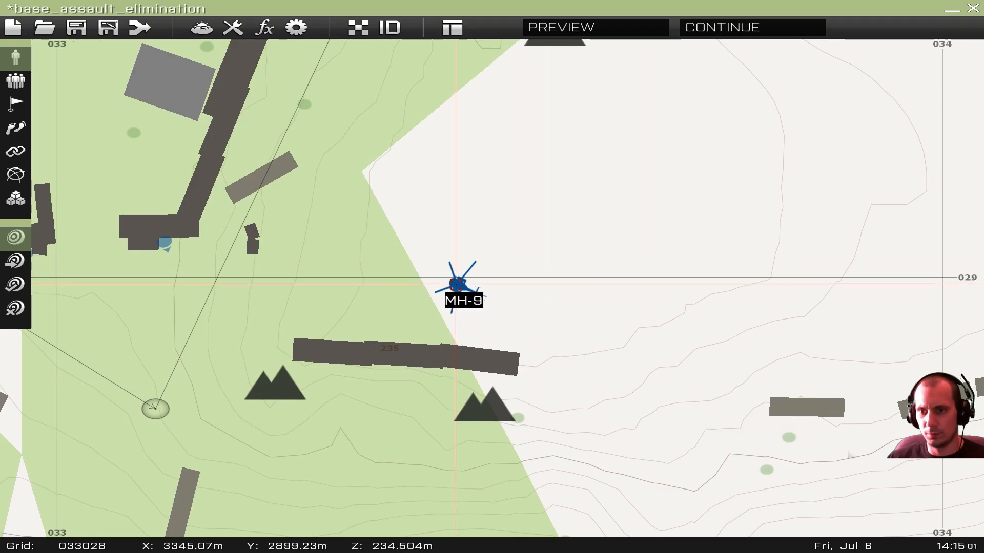
- Insert a BLUFOR Infantry group of type Weapons Squad north of the MH-9, outside the camp's eastern wall
scroll(382, 281, "down", 3)
right_click_drag(406, 267, 434, 328)
scroll(440, 288, "up", 3)
right_click_drag(440, 288, 591, 185)
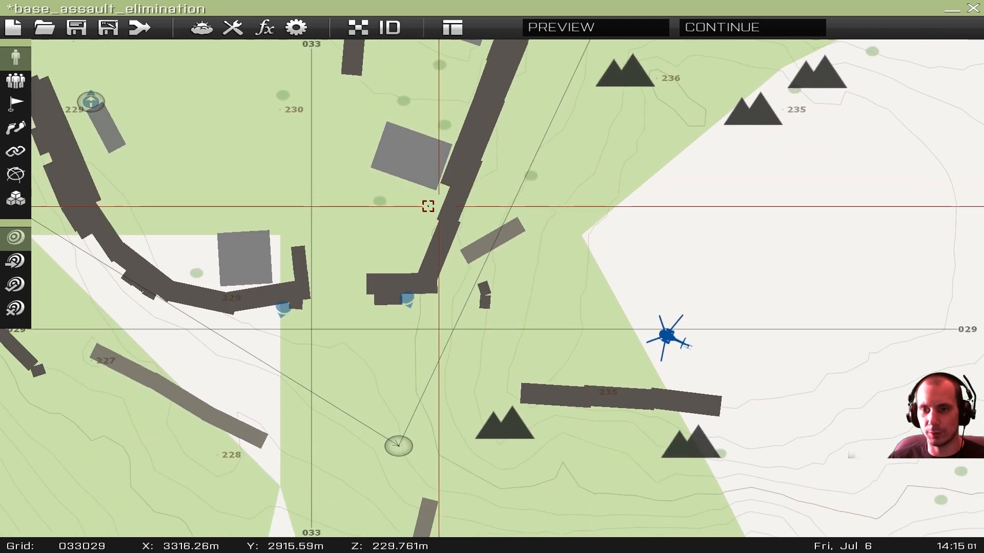
right_click_drag(557, 244, 473, 273)
scroll(370, 205, "down", 3)
scroll(361, 235, "up", 2)
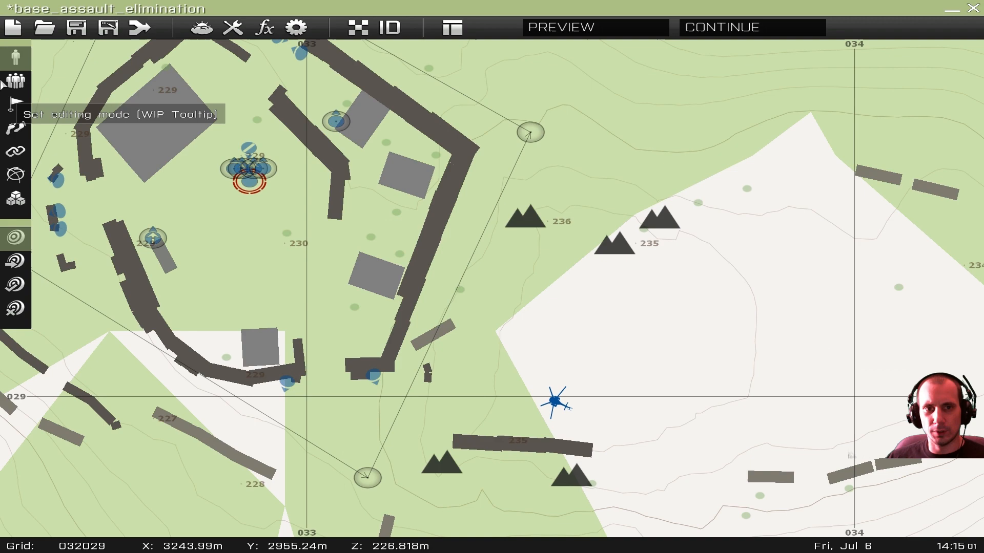
double_click(553, 284)
left_click(248, 189)
left_click(256, 193)
left_click(255, 193)
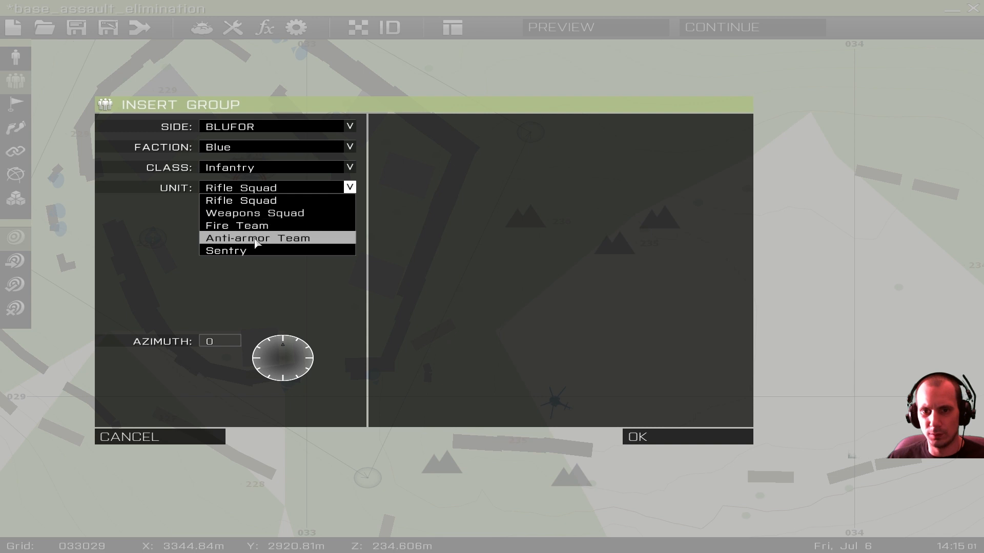
left_click(249, 214)
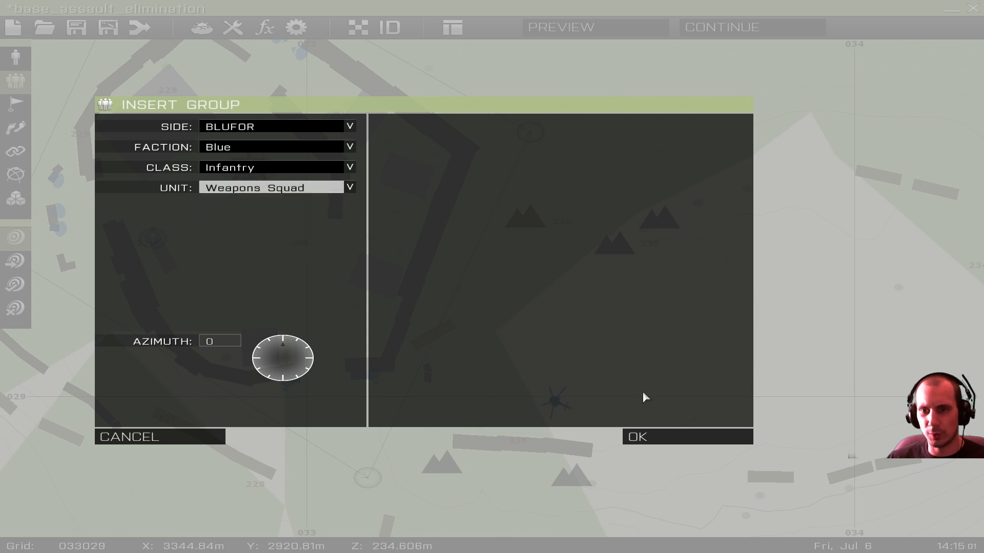
left_click(673, 432)
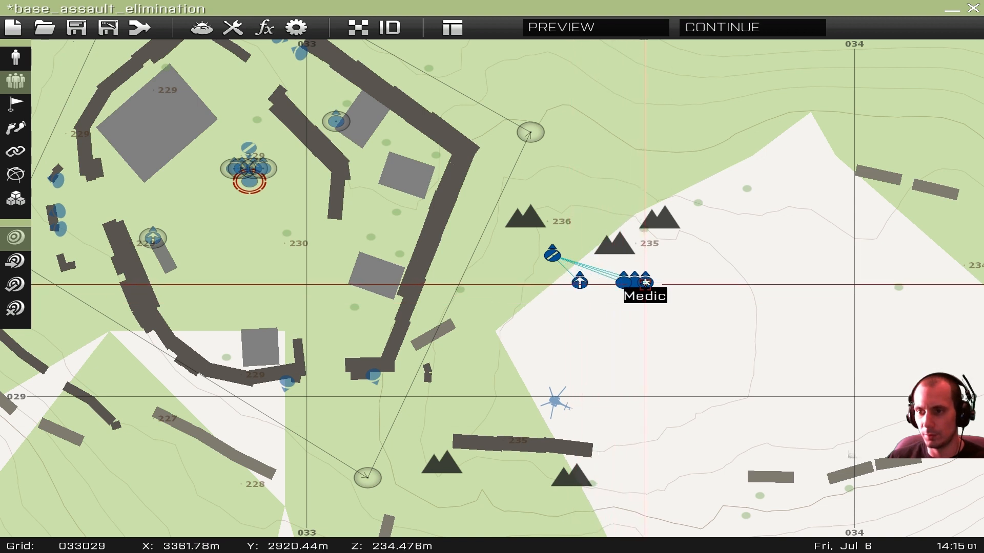
- Reduce the weapons squad to its leader and three members and place the group east of the MH-9
key("F1")
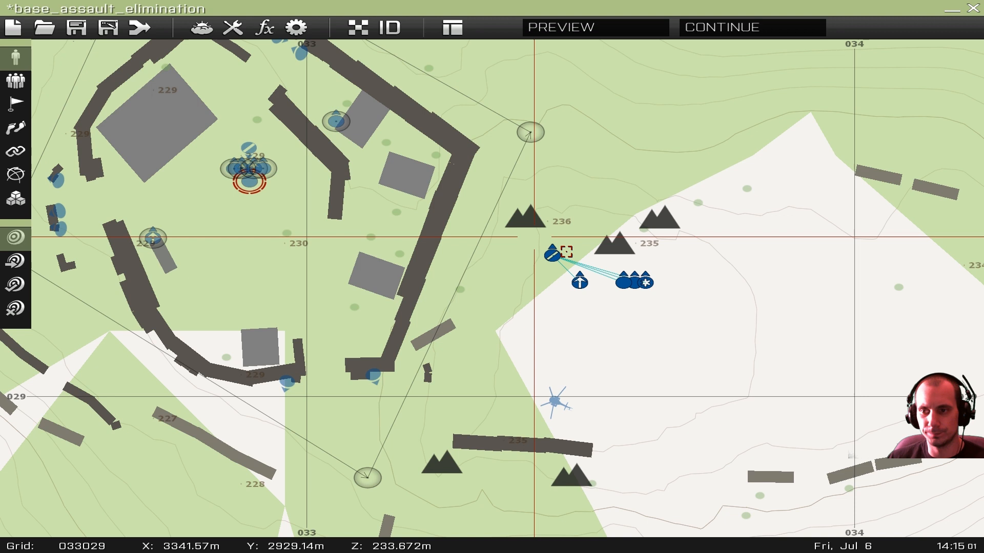
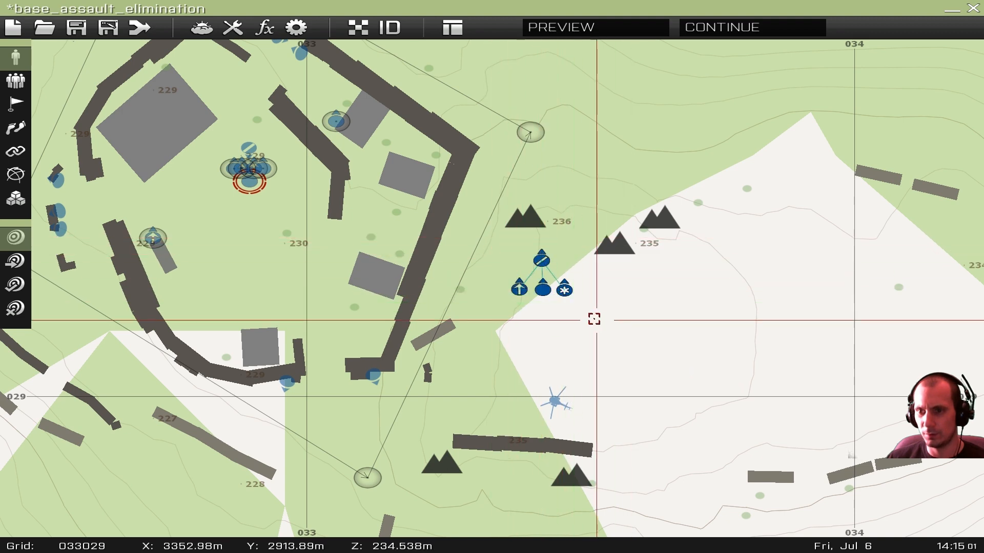
key("ctrl+z")
scroll(419, 291, "down", 3)
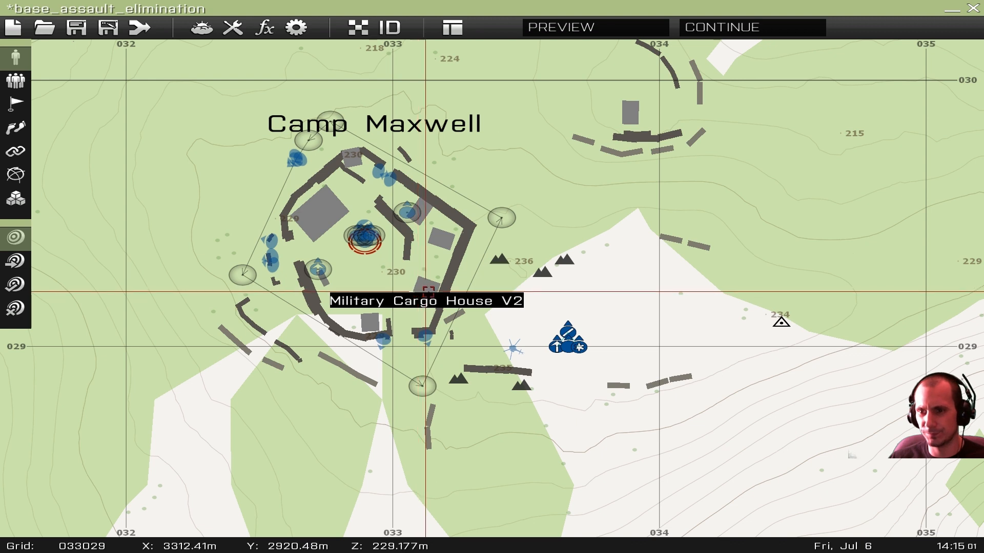
- Try the squad at the camp's western entrance, then cut it down to squad leader and medic and return them beside the MH-9
right_click_drag(581, 236, 617, 152)
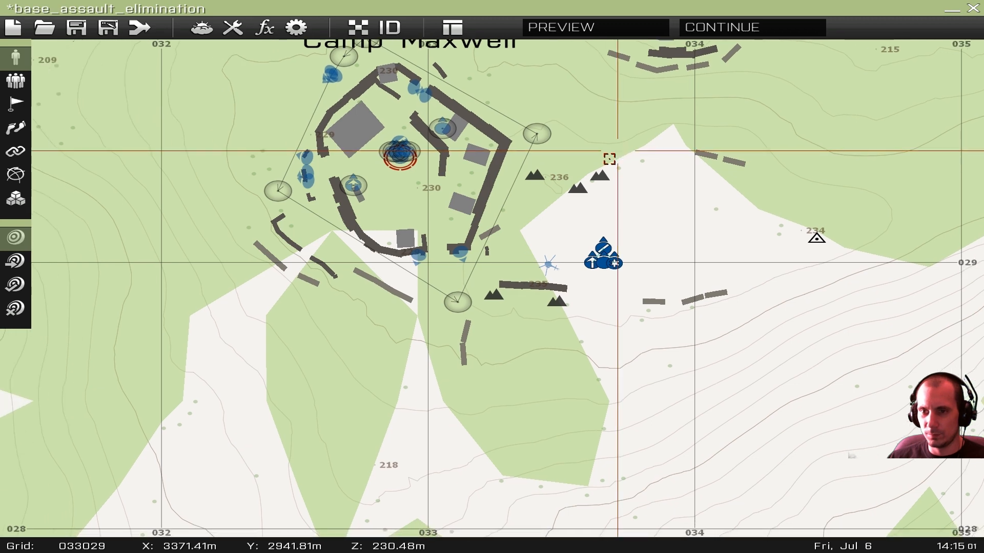
scroll(565, 209, "up", 2)
left_click_drag(619, 267, 222, 151)
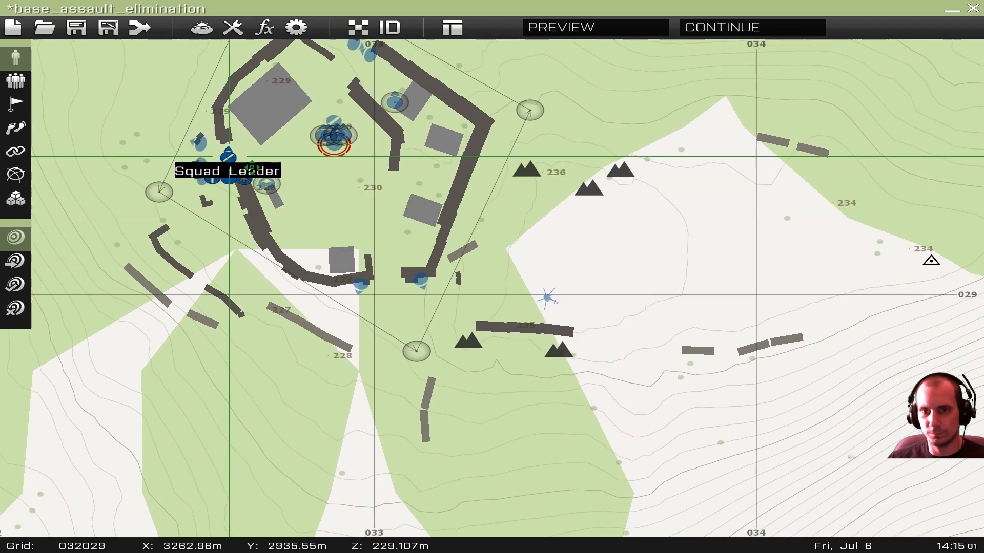
right_click_drag(223, 152, 435, 228)
left_click_drag(435, 228, 475, 245)
right_click_drag(475, 245, 381, 202)
left_click_drag(382, 203, 652, 280)
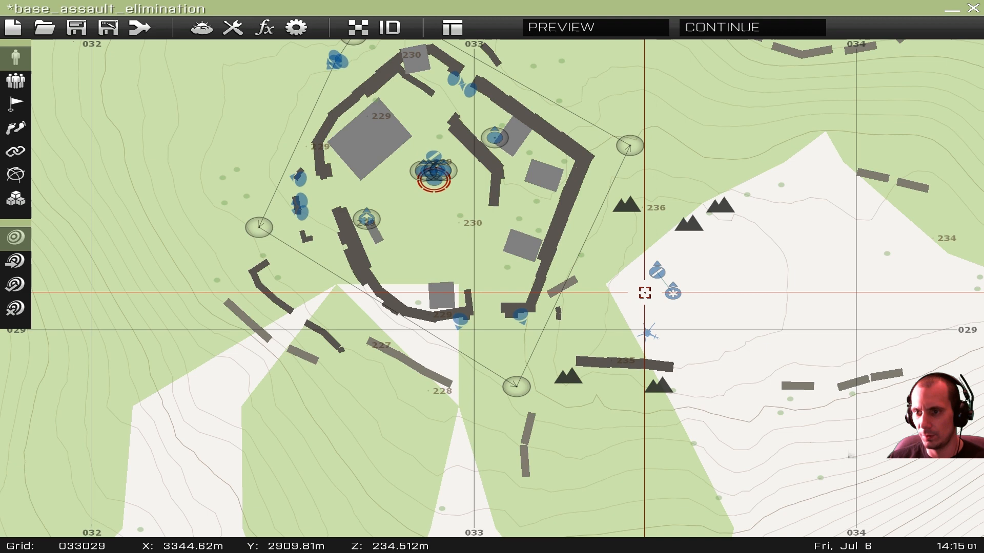
- Move the squad leader and medic to the gap in the camp's western wall
left_click_drag(657, 273, 338, 187)
scroll(337, 189, "up", 3)
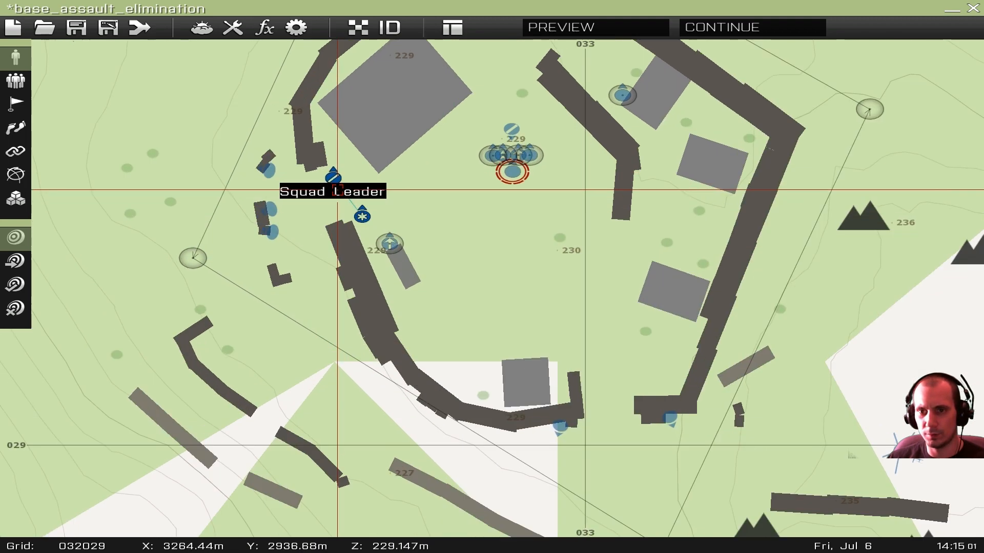
scroll(338, 190, "up", 2)
left_click_drag(372, 228, 376, 184)
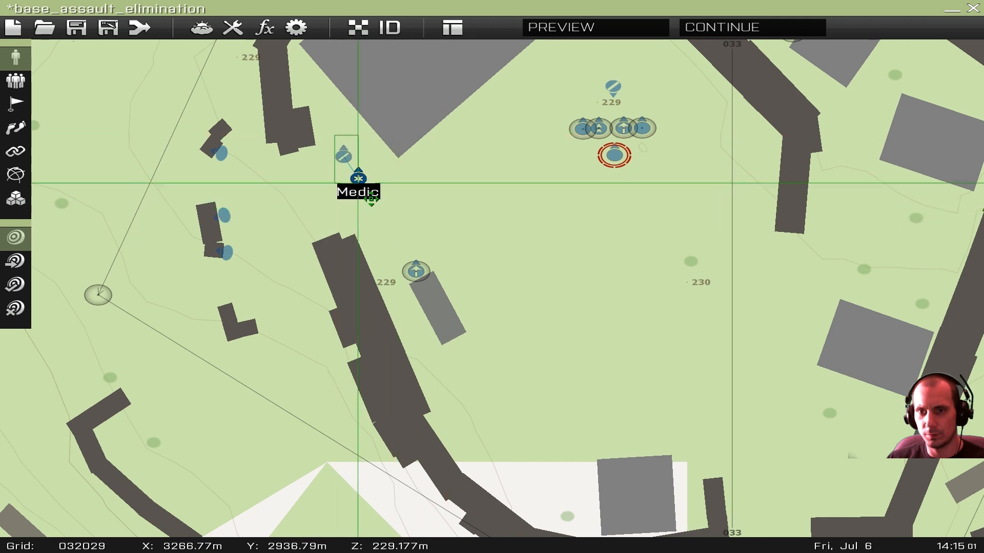
- Check the medic's and squad leader's unit settings and turn the pair to face southeast
double_click(358, 183)
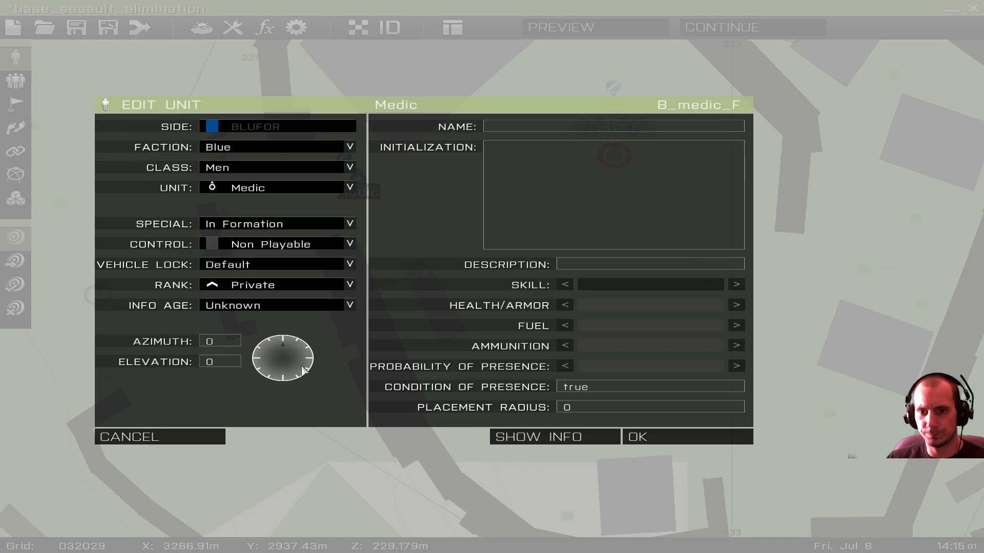
left_click(637, 437)
double_click(361, 177)
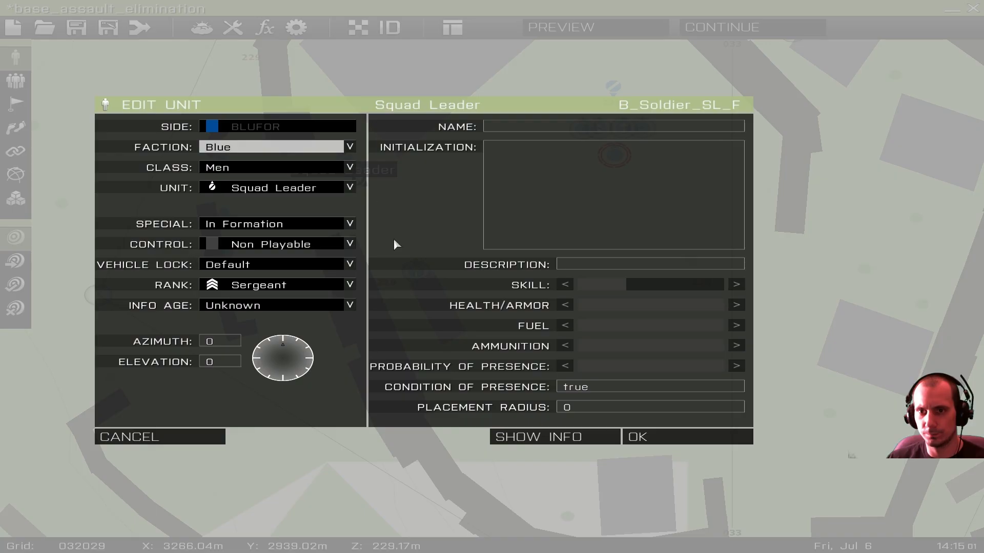
left_click(661, 437)
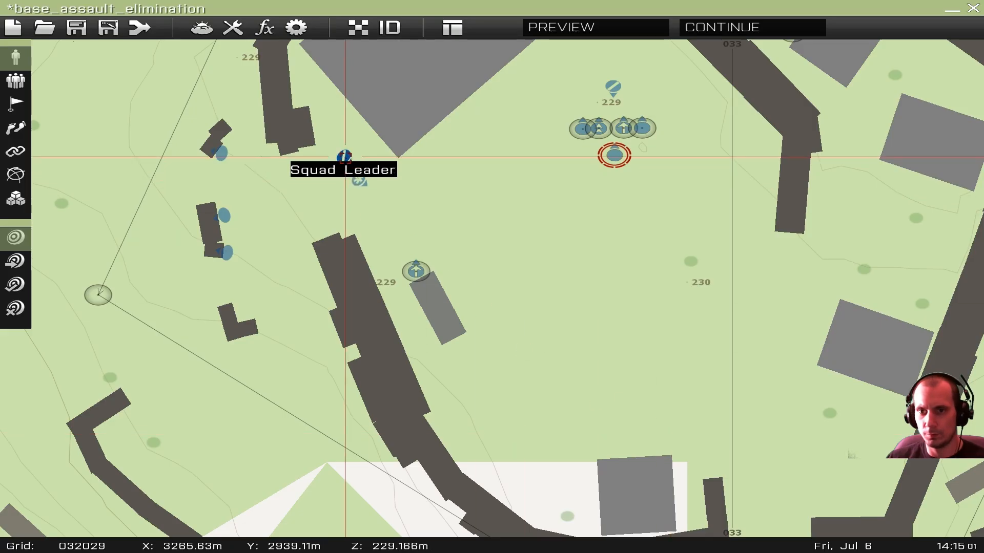
- Move the squad leader and medic outside the camp to the slope west of the westernmost patrol waypoint
mouse_move(320, 145)
left_mouse_down()
mouse_move(303, 167)
mouse_move(321, 152)
left_mouse_up()
right_click_drag(105, 172, 320, 151)
left_click_drag(321, 152, 302, 186)
right_click_drag(321, 151, 492, 147)
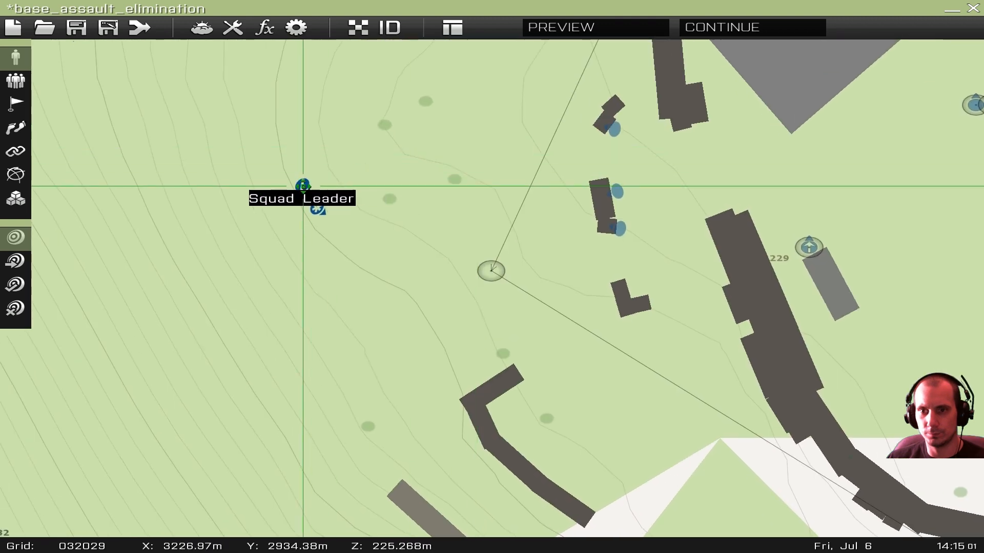
- Reposition the squad leader west of the camp and add a Limited, Safe Move waypoint in the camp courtyard south of the large building
left_click_drag(303, 186, 324, 178)
scroll(305, 185, "down", 2)
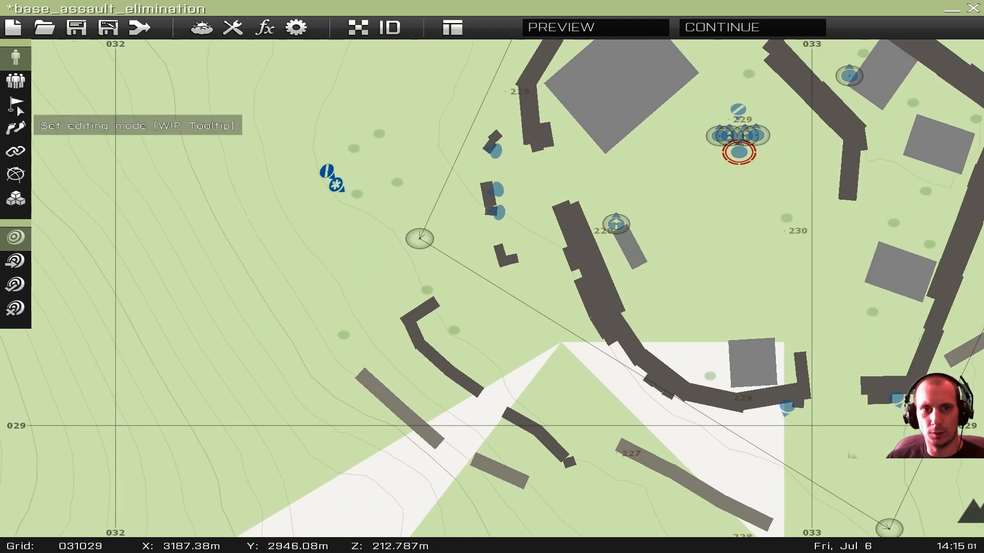
left_click(16, 128)
scroll(654, 198, "down", 3)
double_click(691, 208)
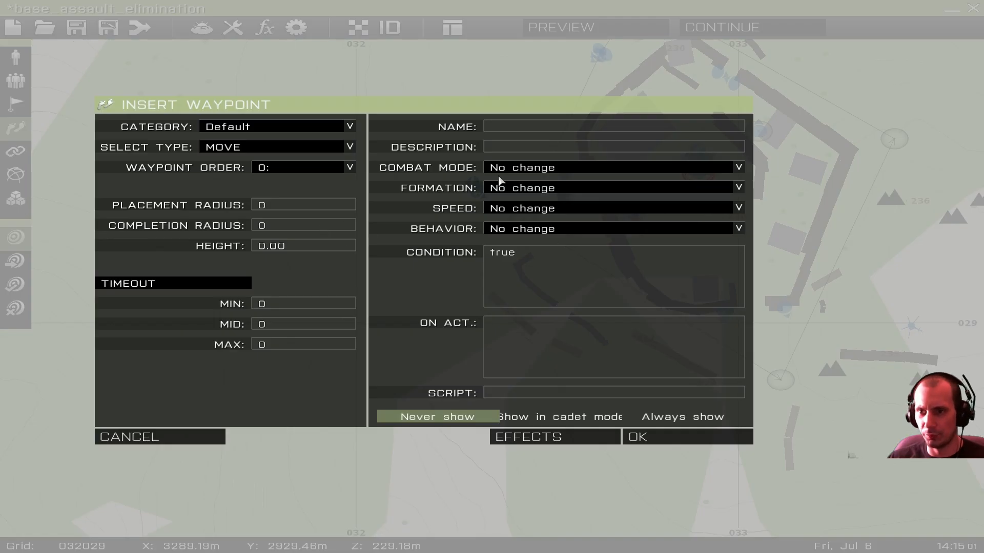
left_click(522, 210)
left_click(524, 234)
left_click(523, 229)
left_click(512, 265)
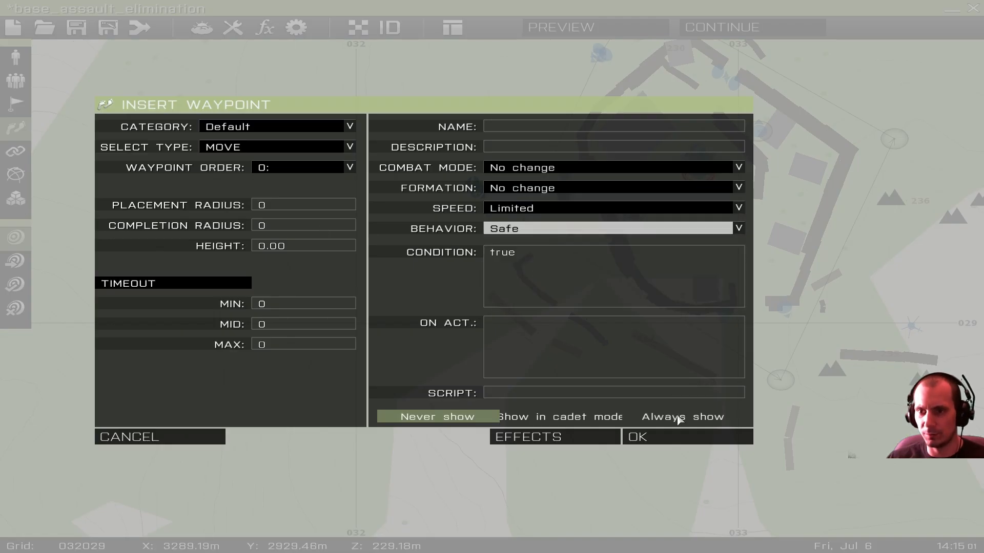
left_click(712, 437)
left_click_drag(693, 209, 651, 182)
- Add the squad's second Move waypoint just inside the camp's north gate, with Limited speed and Safe behavior
right_click_drag(694, 117, 614, 150)
double_click(635, 133)
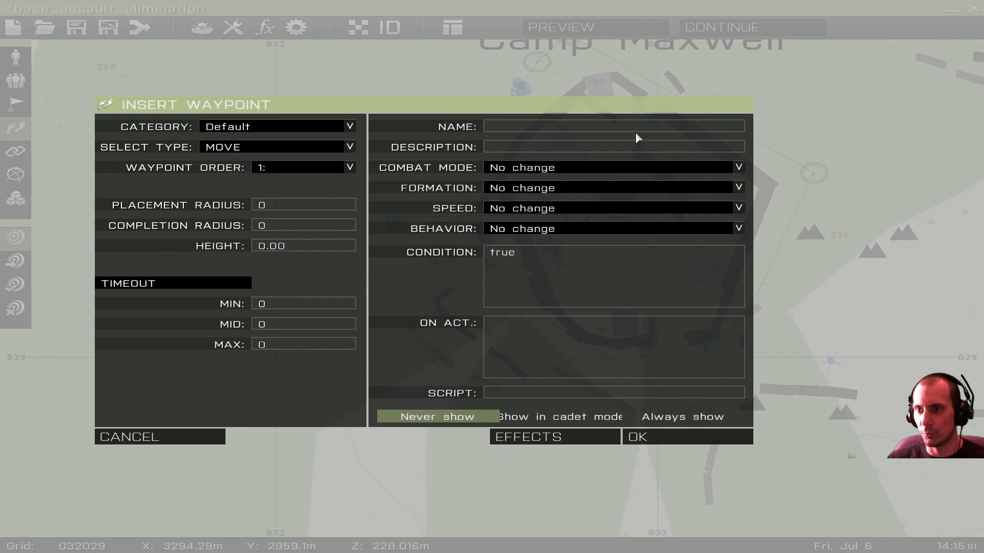
left_click(538, 209)
left_click(538, 233)
left_click(538, 229)
left_click(538, 255)
left_click(538, 229)
left_click(538, 264)
left_click(661, 437)
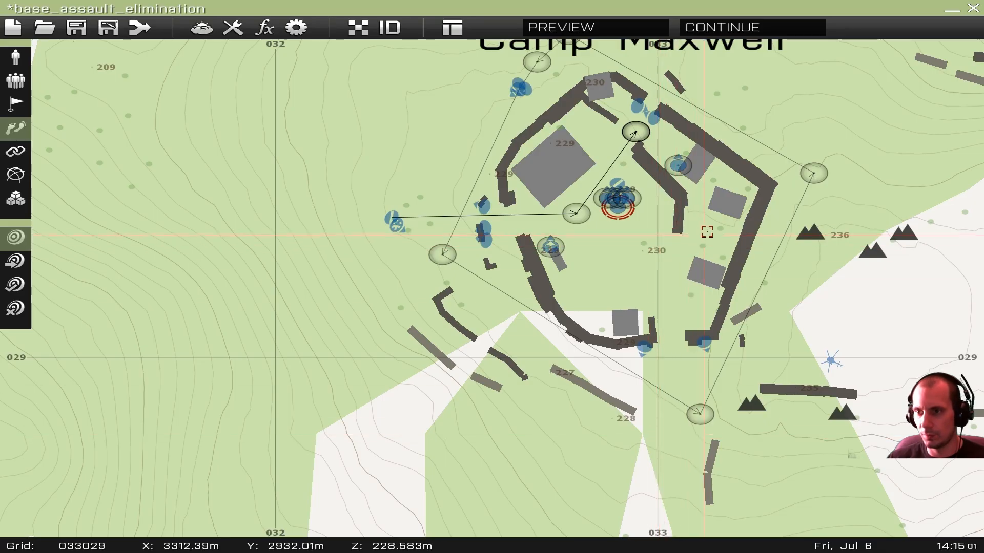
- Add a third Move waypoint between the buildings along the camp's east wall, with Limited speed and Safe behavior
double_click(705, 236)
left_click(518, 209)
left_click(523, 231)
left_click(522, 229)
left_click(527, 265)
left_click(675, 438)
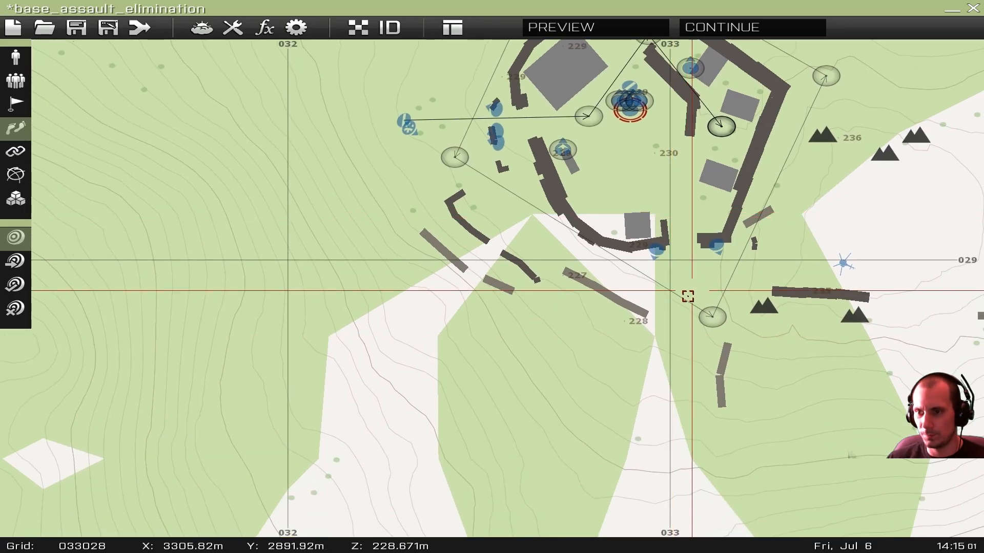
- Add a fourth Move waypoint outside the camp to the south, with Limited speed and Safe behavior
double_click(667, 391)
left_click(519, 208)
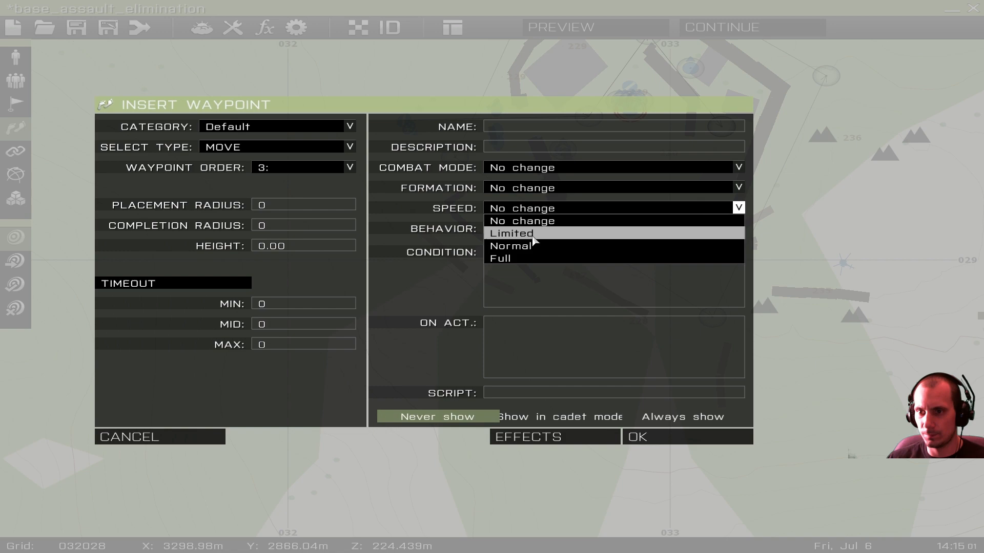
left_click(512, 231)
left_click(523, 228)
left_click(528, 266)
left_click(659, 440)
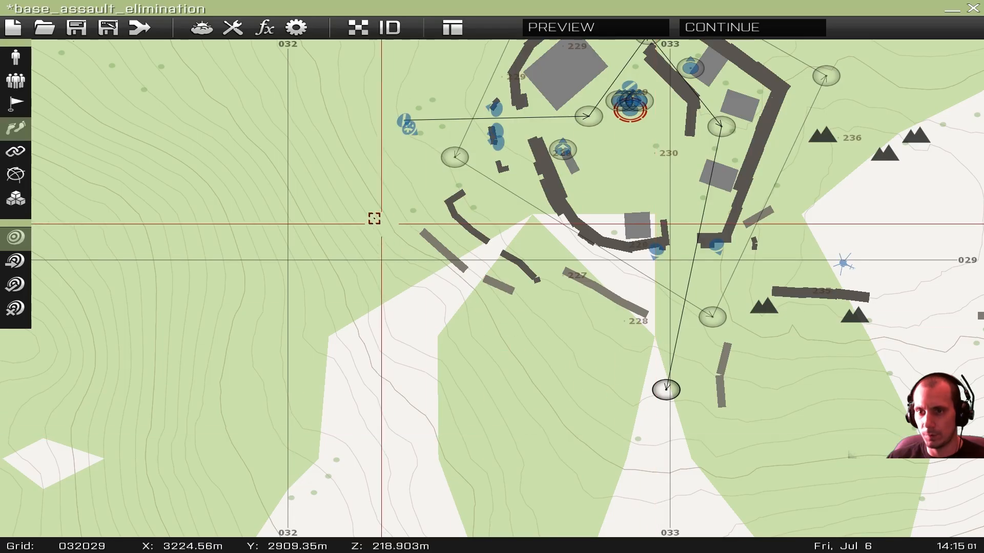
- Add a fifth Move waypoint west of the camp, beyond the squad's starting position, with Limited speed and Safe behavior
double_click(323, 167)
left_click(535, 208)
left_click(531, 233)
left_click(533, 228)
left_click(531, 266)
left_click(640, 437)
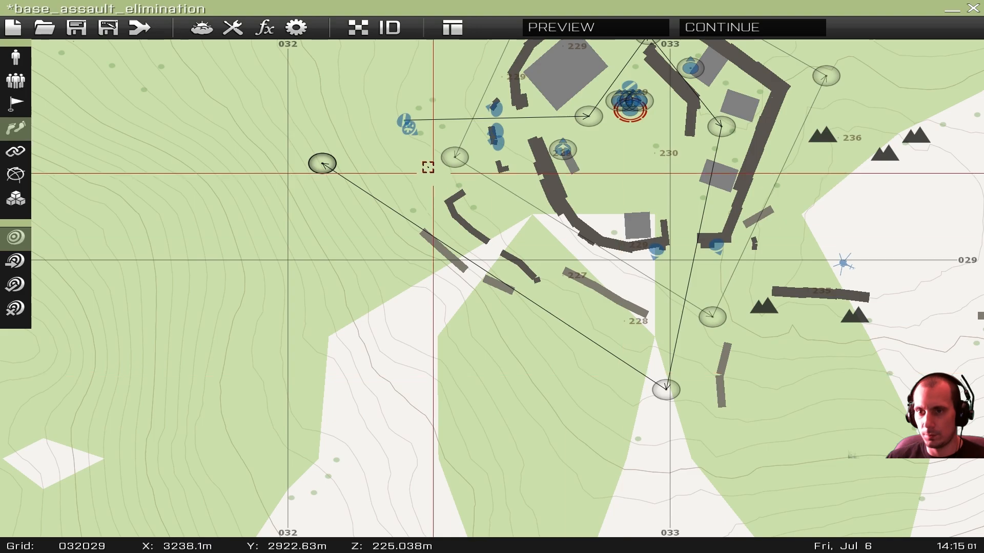
- Close the patrol with a Cycle waypoint between the fifth waypoint and the squad, with Limited speed and Safe behavior
double_click(369, 140)
left_click(528, 207)
left_click(528, 233)
left_click(528, 228)
left_click(520, 269)
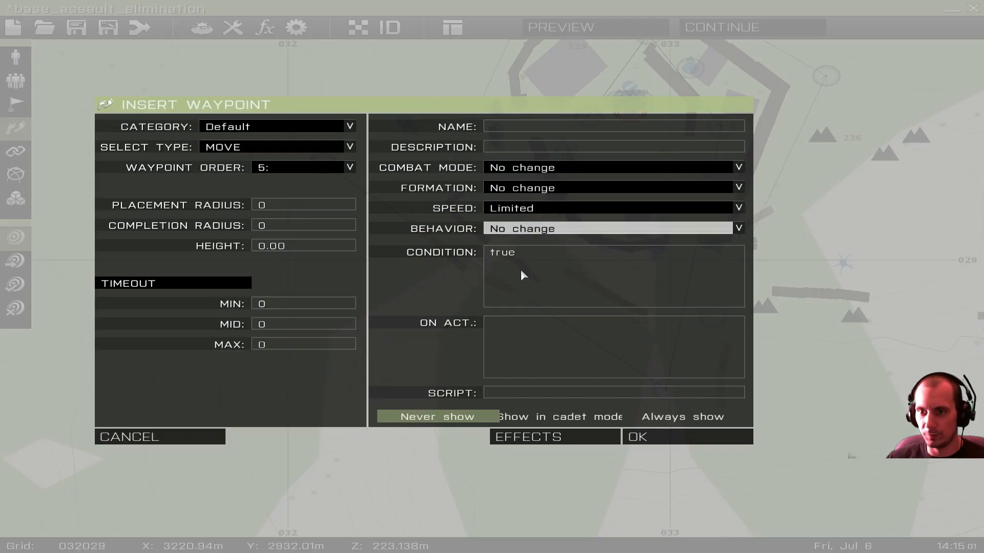
left_click(533, 229)
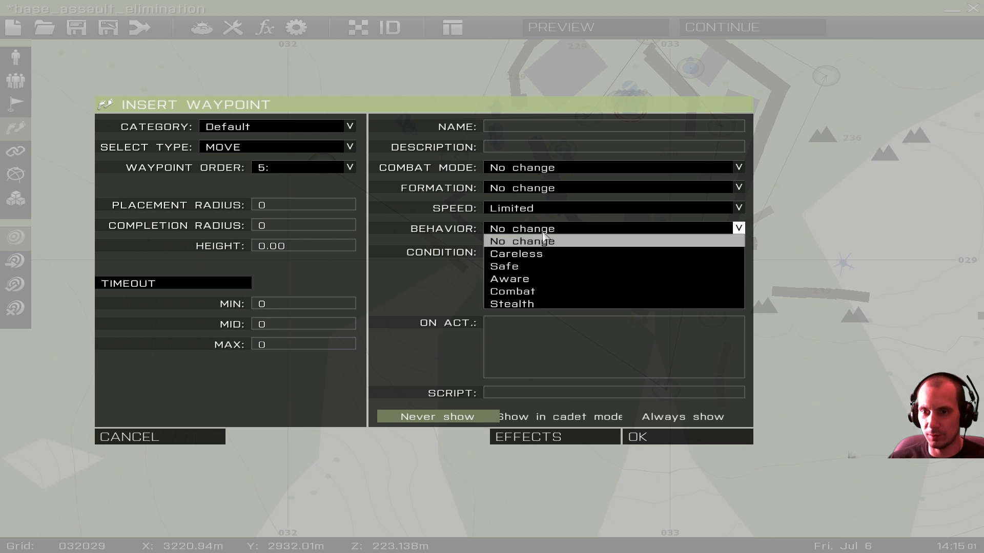
left_click(534, 266)
left_click(266, 149)
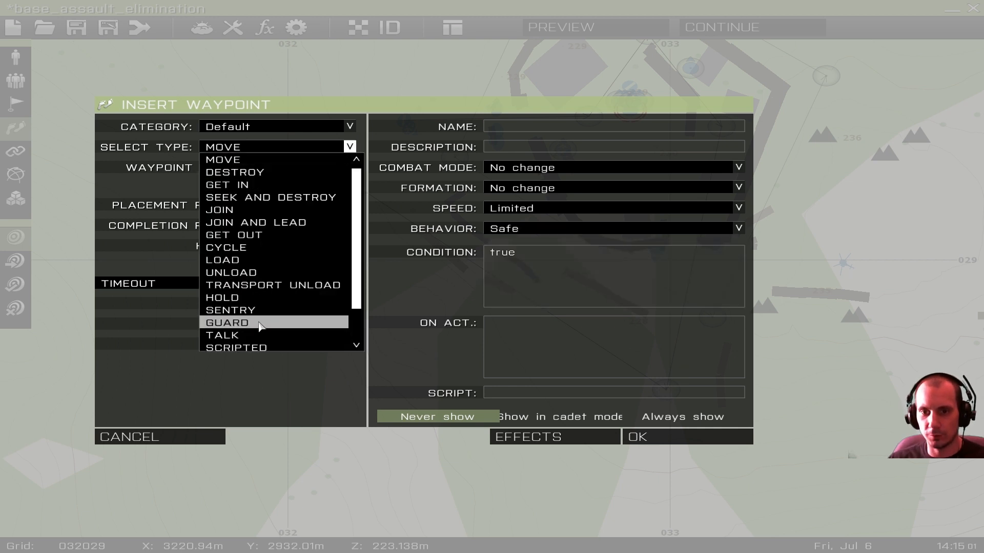
left_click(262, 247)
left_click(640, 437)
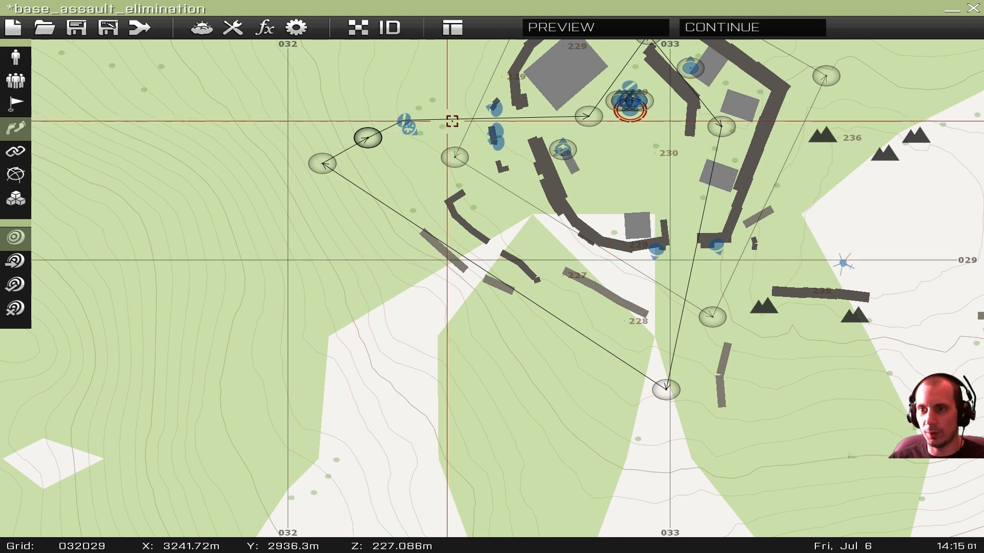
- Insert a BLUFOR Blue Infantry Fire Team group in the small walled outpost northeast of Camp Maxwell
right_click_drag(469, 116, 414, 272)
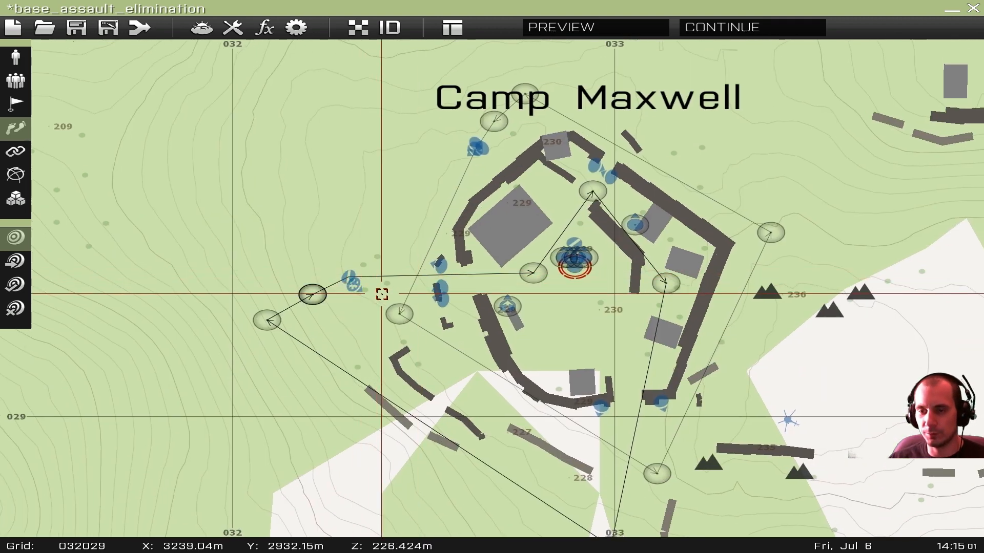
right_click_drag(567, 321, 399, 216)
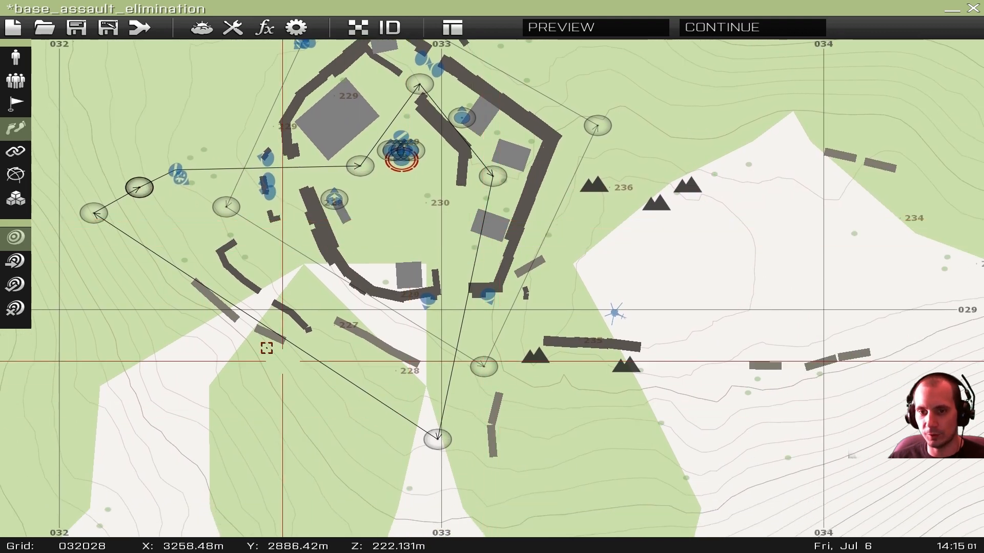
right_click_drag(391, 182, 378, 304)
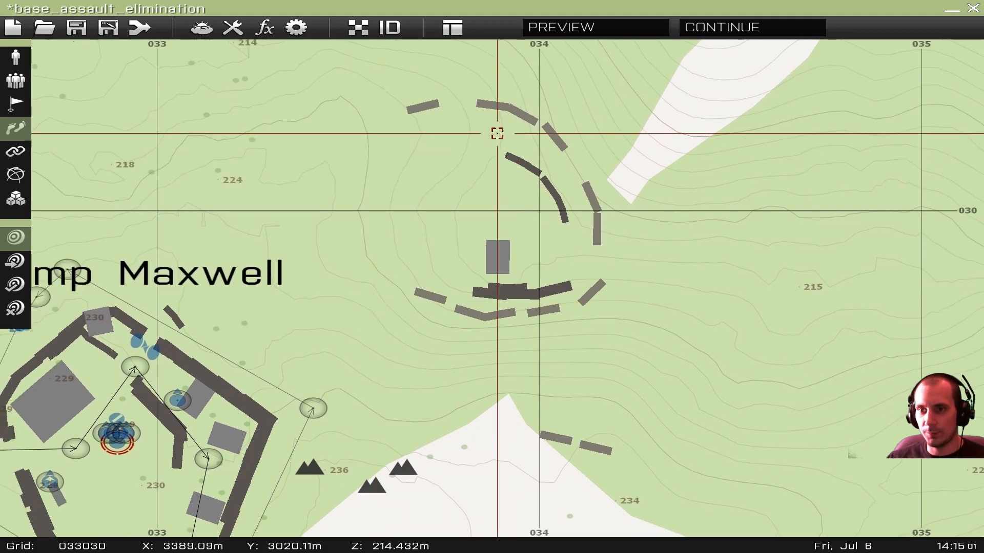
left_click(16, 57)
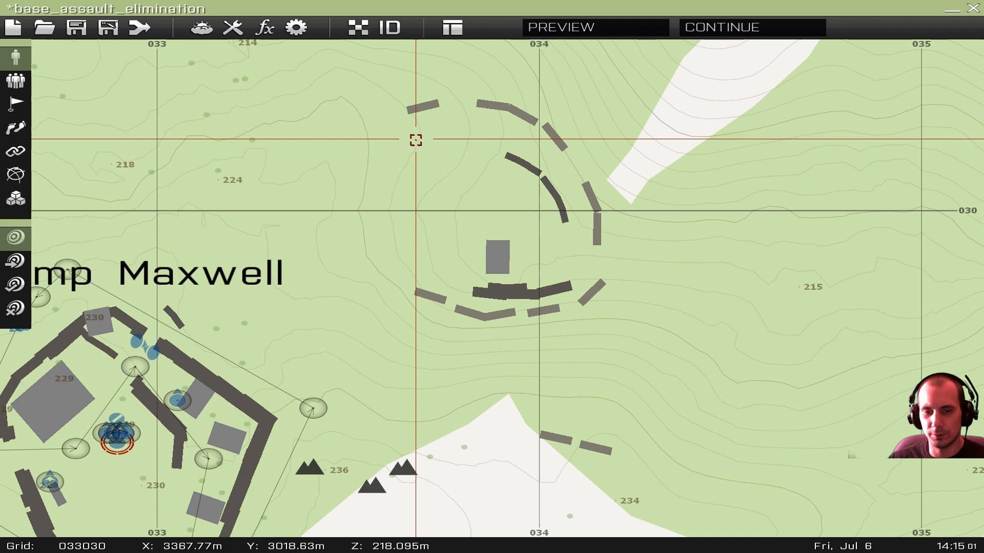
left_click(15, 81)
double_click(534, 149)
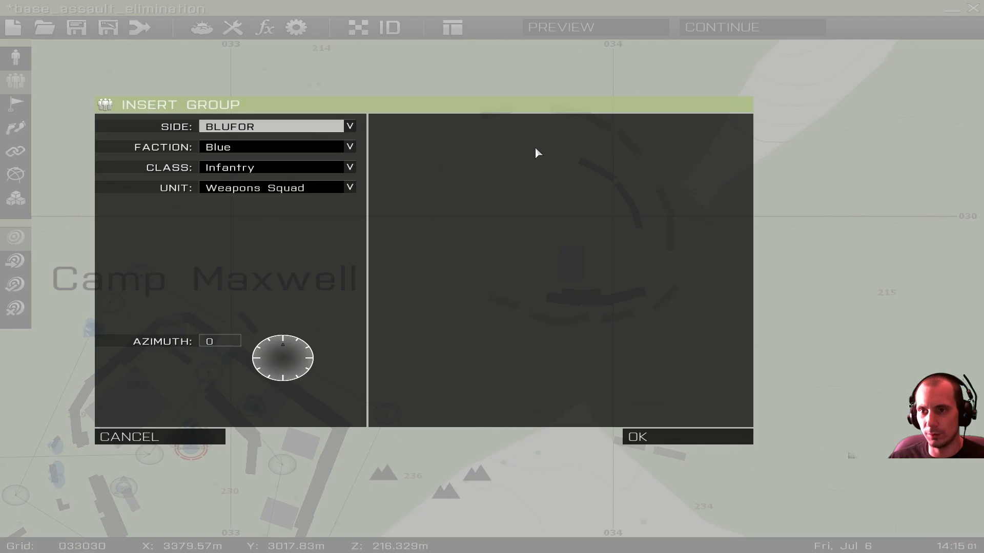
left_click(251, 169)
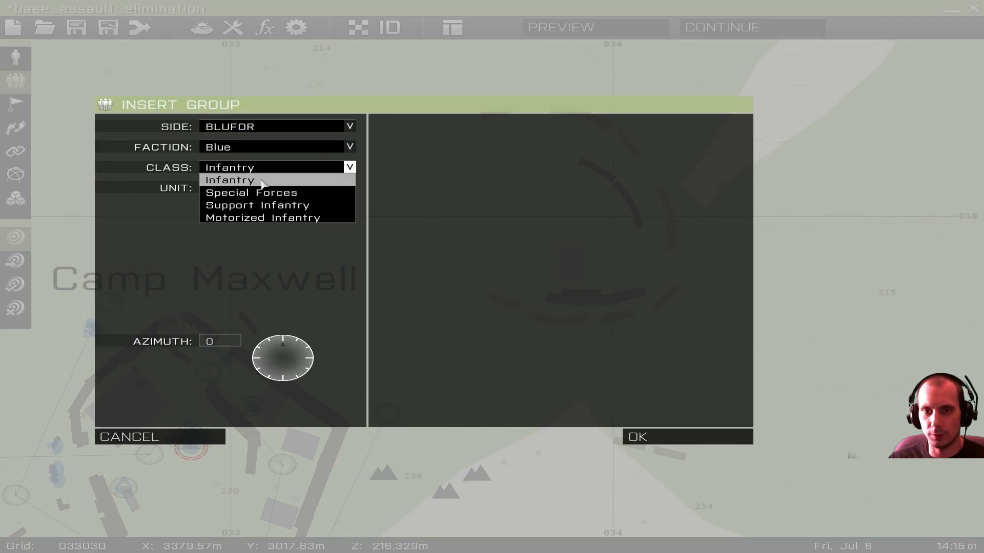
left_click(266, 181)
left_click(266, 189)
left_click(266, 225)
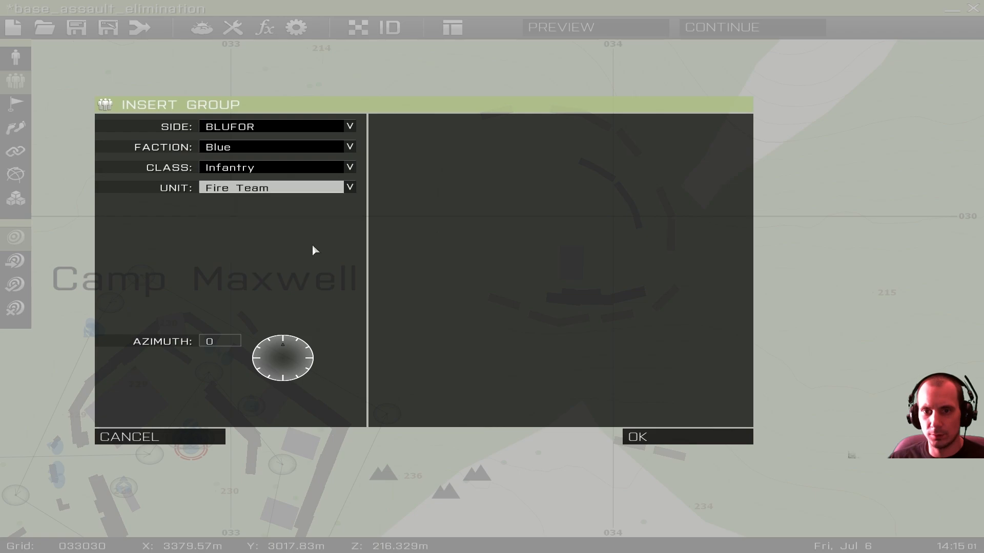
left_click(714, 440)
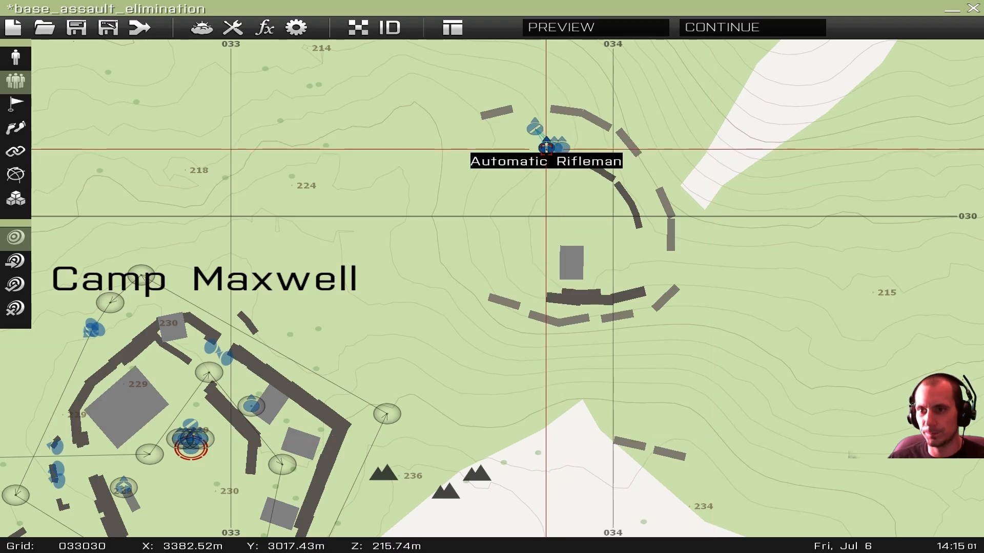
- Spread the fire team's Rifleman, Grenadier and Team Leader along the outpost's outer wall from the northeast to the southeast
left_click(19, 60)
left_click_drag(542, 151, 624, 152)
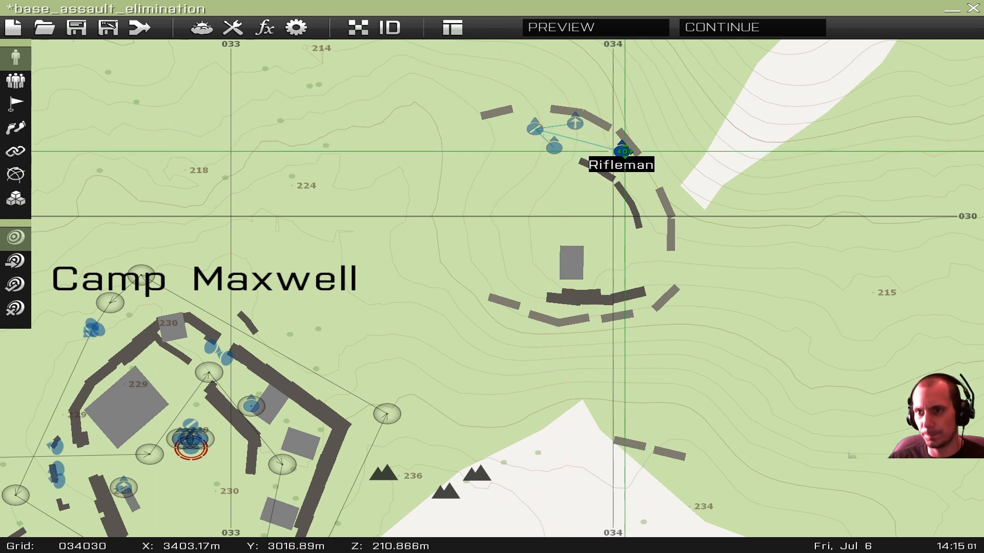
left_click_drag(554, 148, 657, 211)
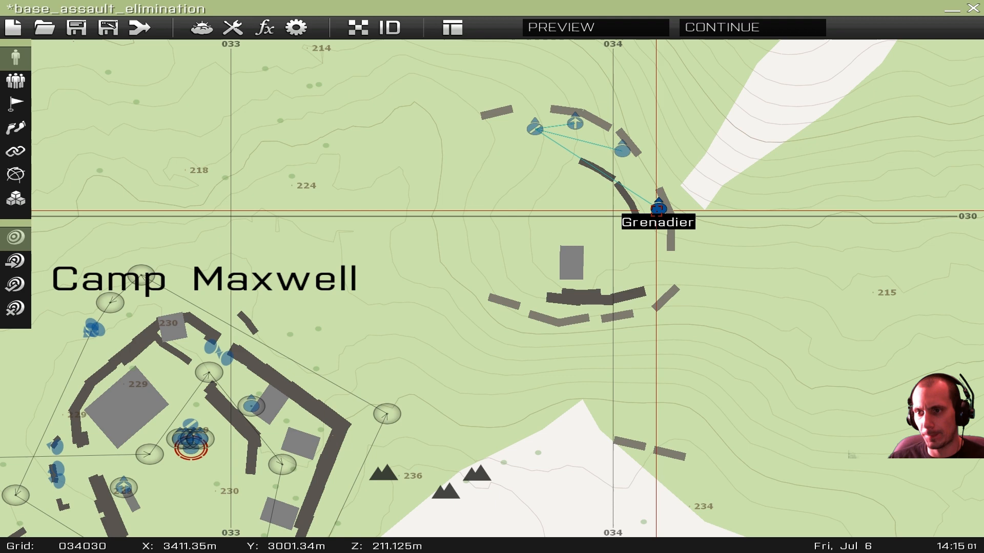
left_click_drag(534, 128, 658, 290)
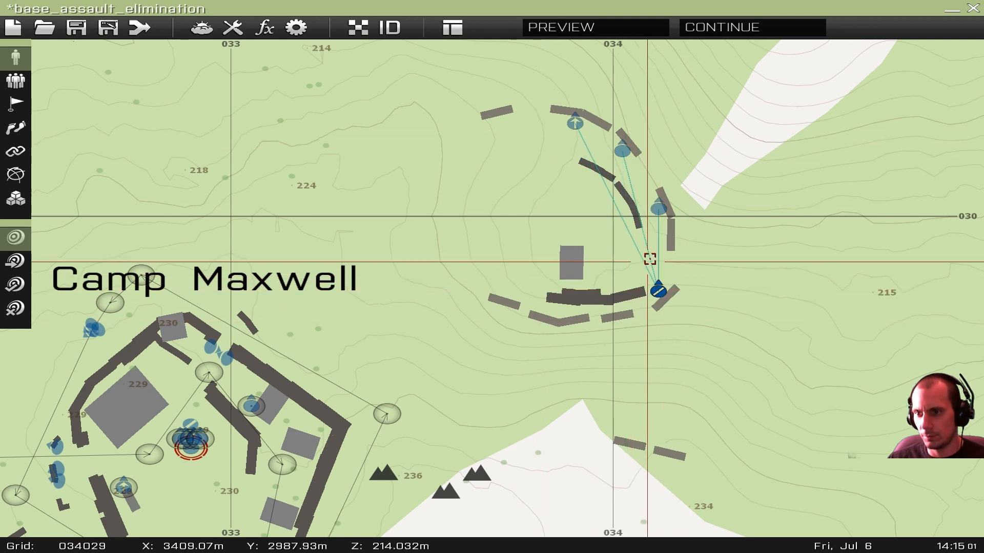
- Set the Team Leader's azimuth to 135
scroll(676, 267, "up", 3)
double_click(568, 306)
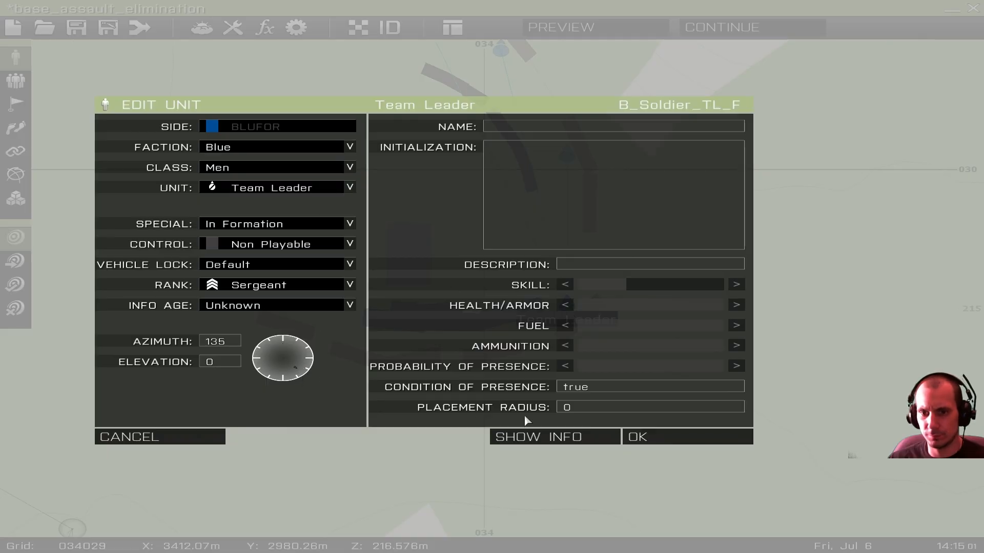
left_click(659, 436)
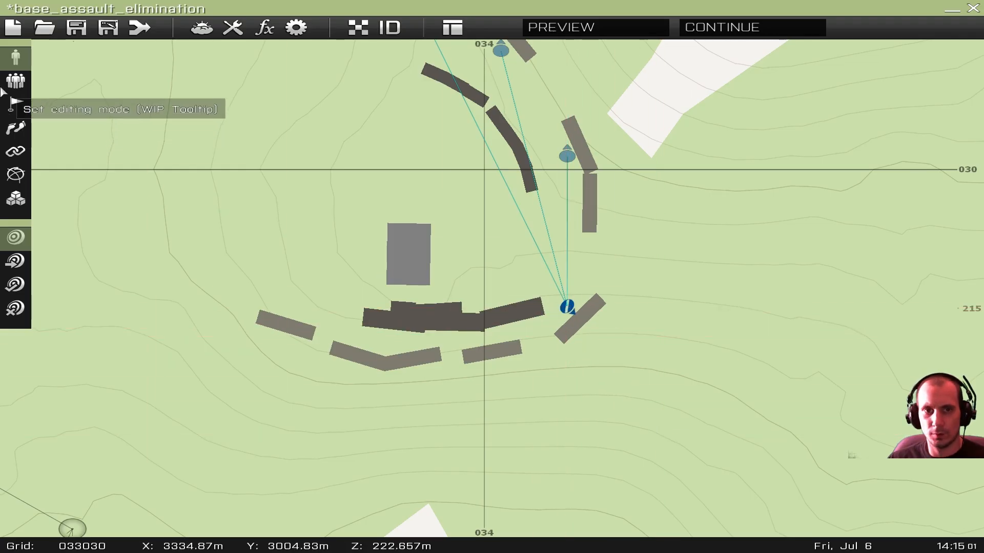
- Ungroup the Grenadier, Rifleman and Automatic Rifleman from the Team Leader
left_click(18, 82)
left_click_drag(566, 159, 591, 110)
right_click_drag(591, 110, 584, 253)
left_click_drag(495, 192, 501, 172)
left_click_drag(411, 143, 436, 149)
right_click_drag(613, 332, 591, 185)
- Turn the Grenadier and Rifleman to face northeast, and move the Automatic Rifleman closer to the outpost's northern wall
left_click(16, 60)
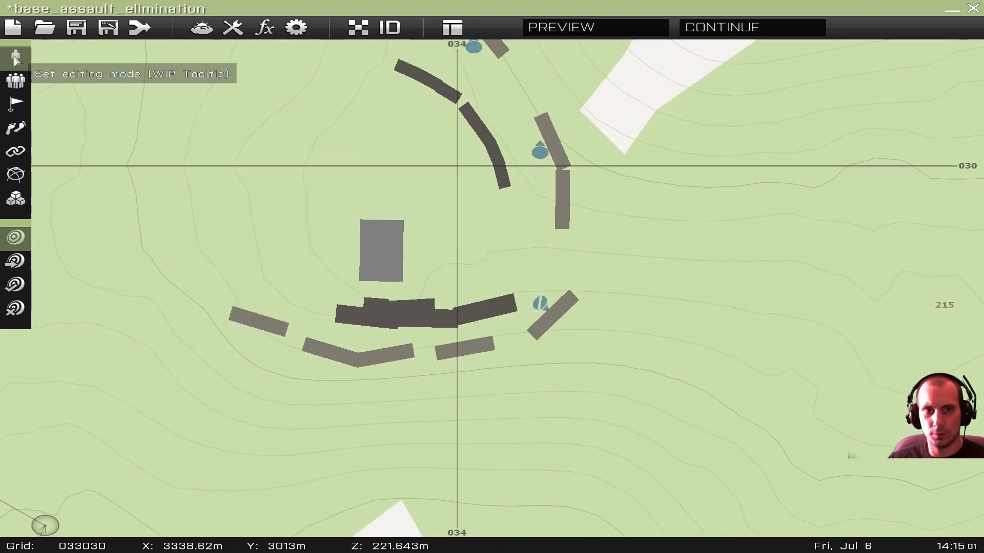
left_click(542, 302)
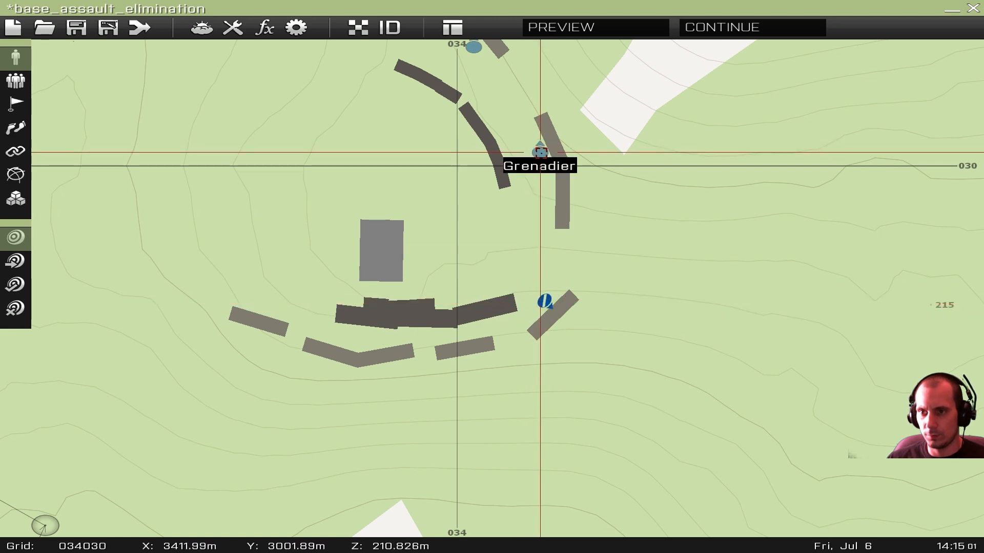
left_click(540, 152)
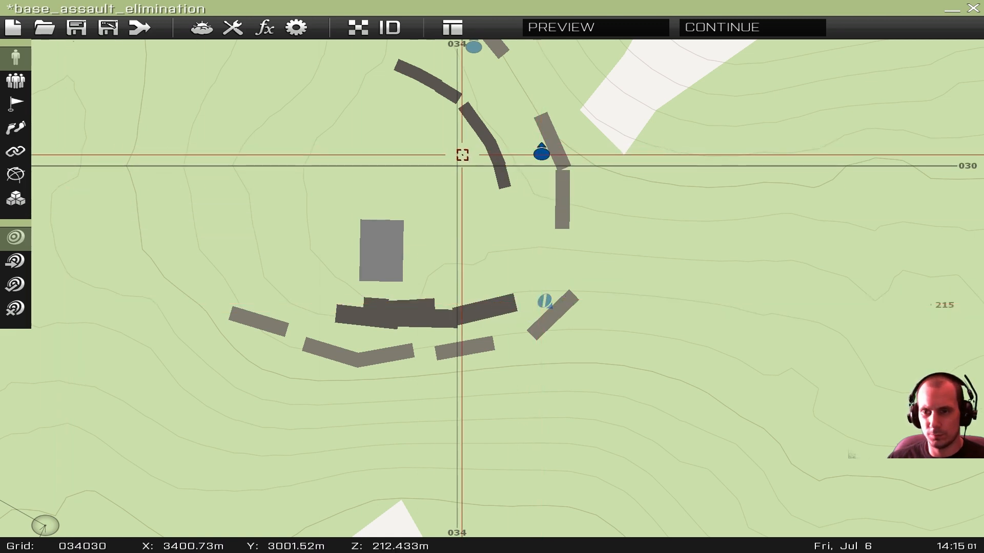
left_click_drag(550, 155, 575, 219, "shift")
right_click_drag(484, 89, 499, 275)
left_click(496, 234)
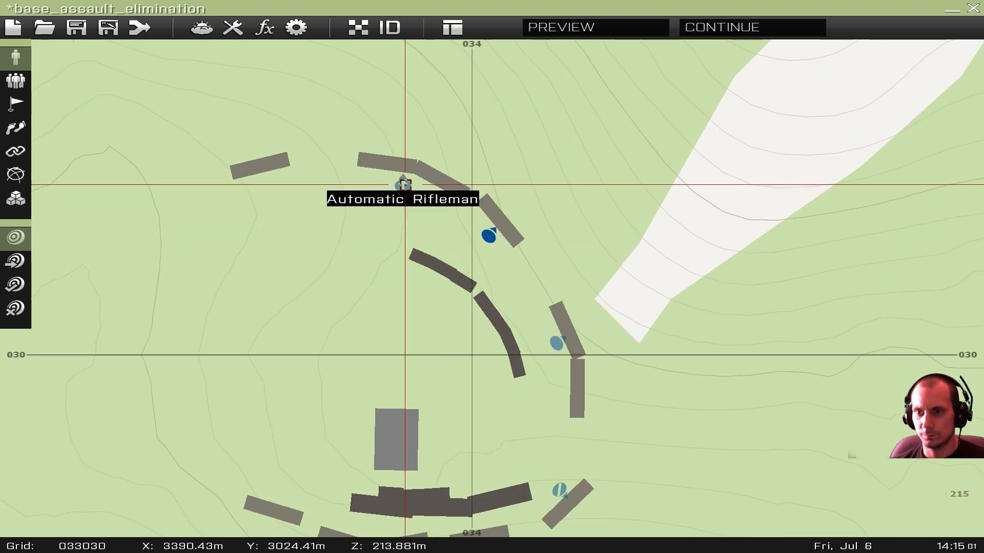
mouse_move(413, 185)
left_mouse_down()
mouse_move(427, 190)
mouse_move(401, 181)
left_mouse_up()
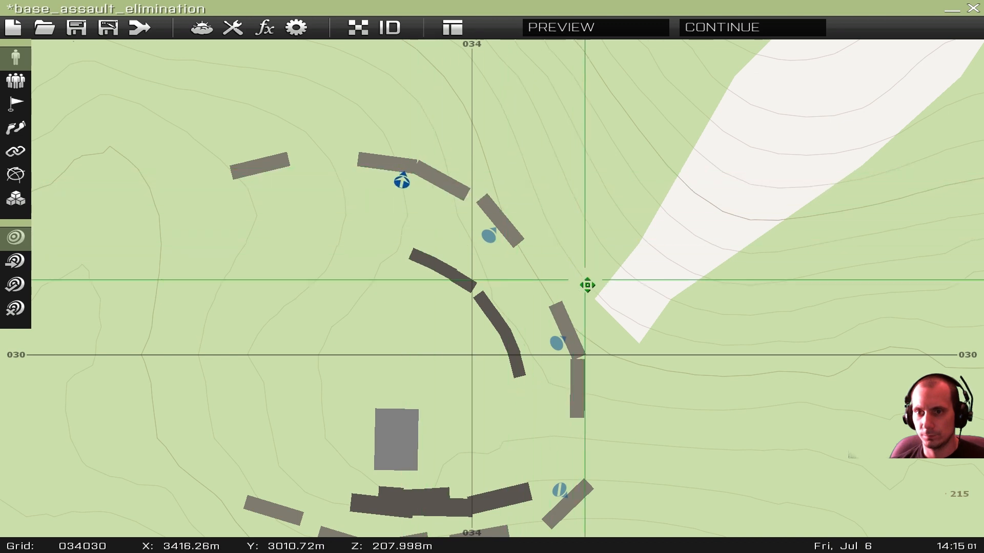
- Copy the Automatic Rifleman to the outpost's northwest and southwest wall segments, turning the southwest copy to face south
scroll(641, 284, "down", 5)
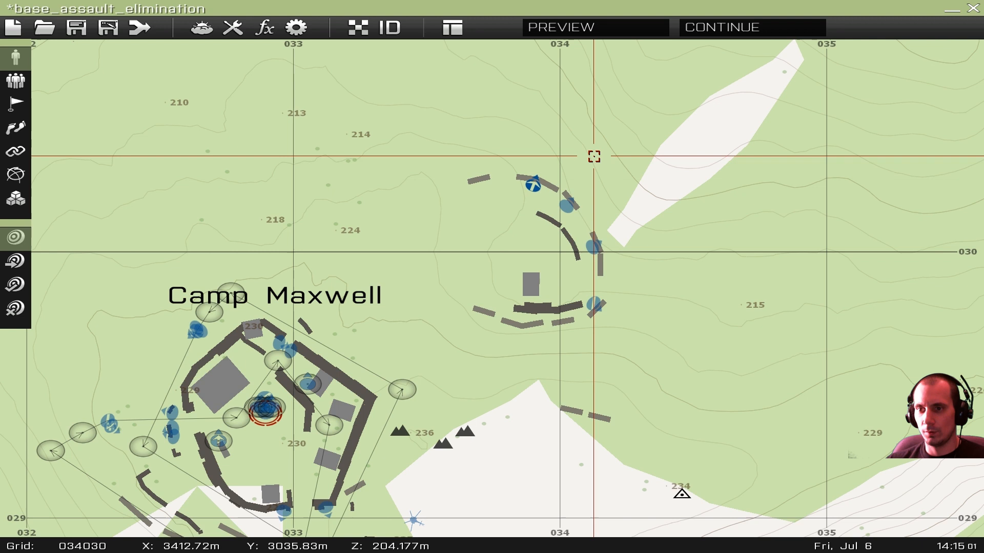
left_click_drag(533, 185, 552, 193)
key("ctrl+v")
left_click_drag(508, 264, 487, 304)
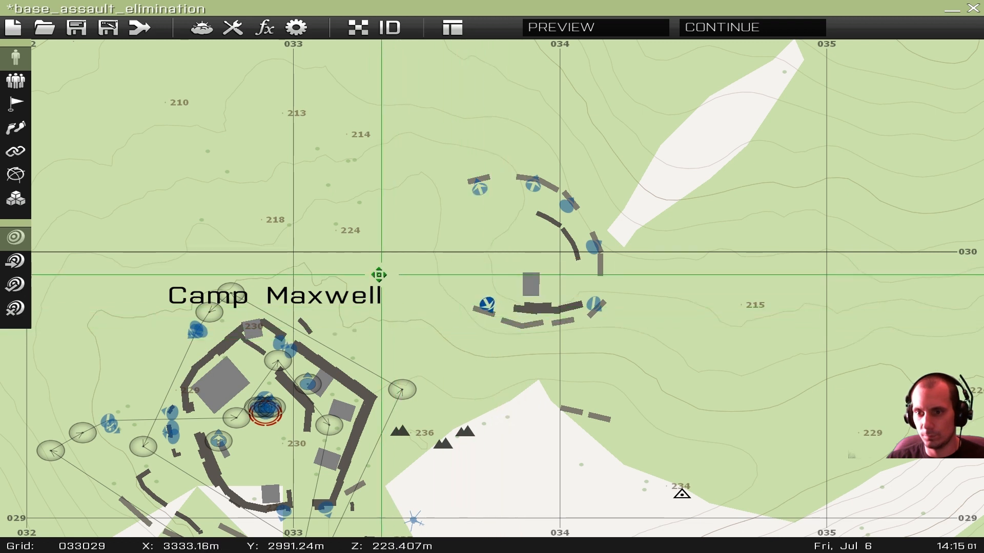
left_click_drag(305, 276, 464, 273, "shift")
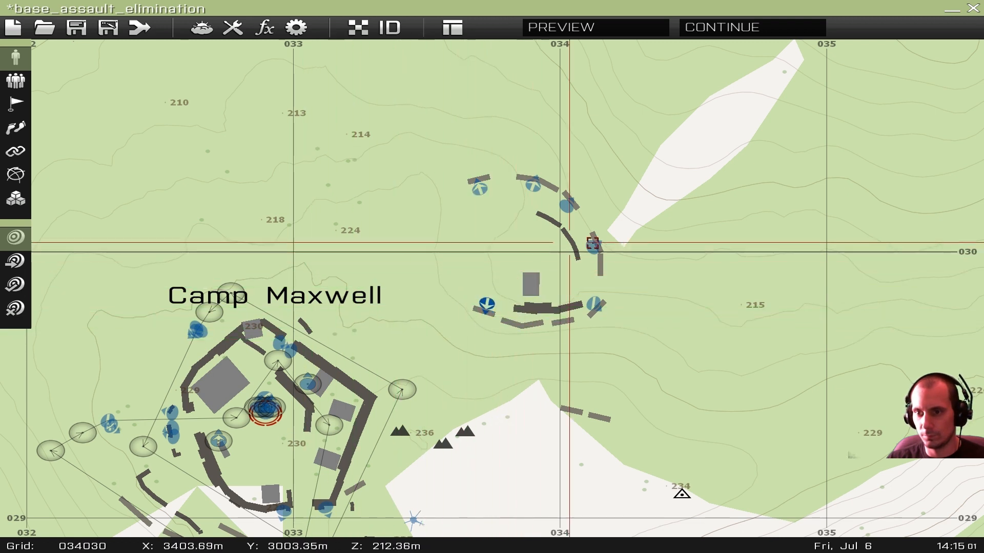
right_click_drag(670, 243, 605, 177)
scroll(465, 231, "up", 4)
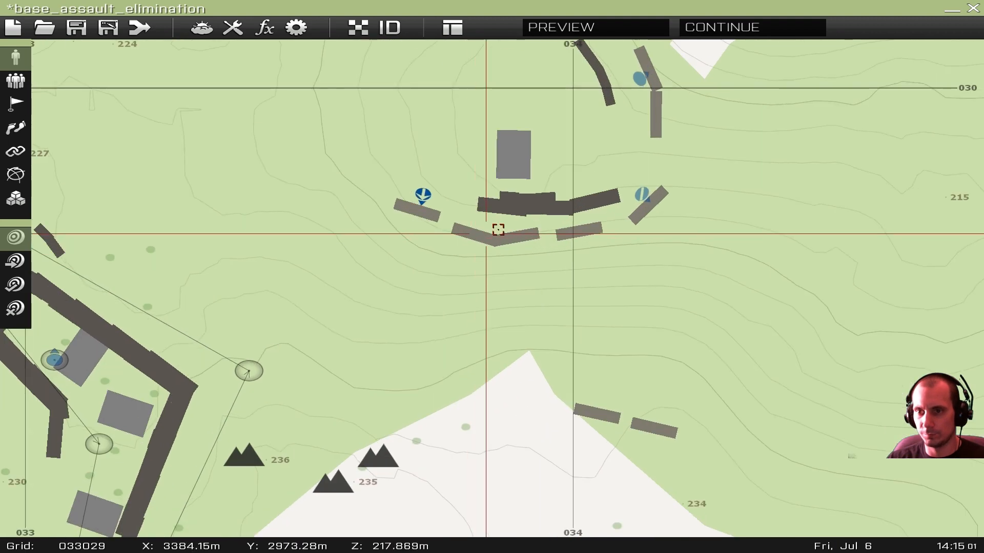
- Insert a SENTRY waypoint at the position of the Automatic Rifleman behind the outpost's northwest wall segment
scroll(537, 214, "down", 2)
right_click_drag(471, 292, 424, 356)
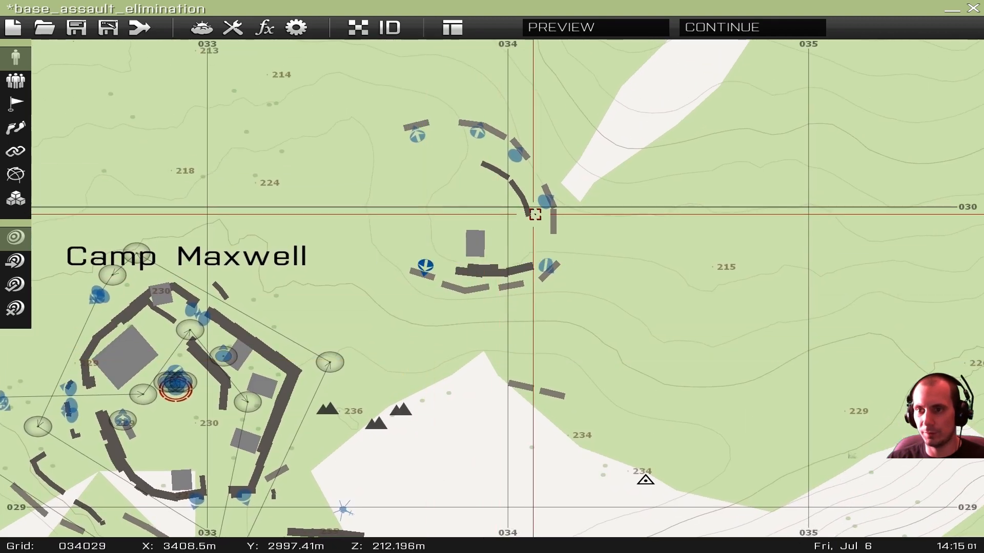
key("F2")
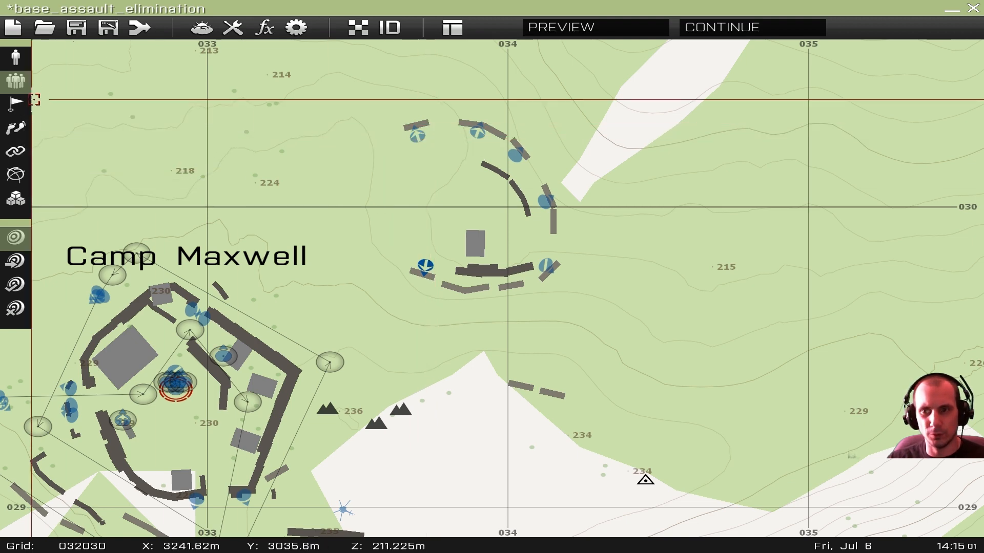
key("F4")
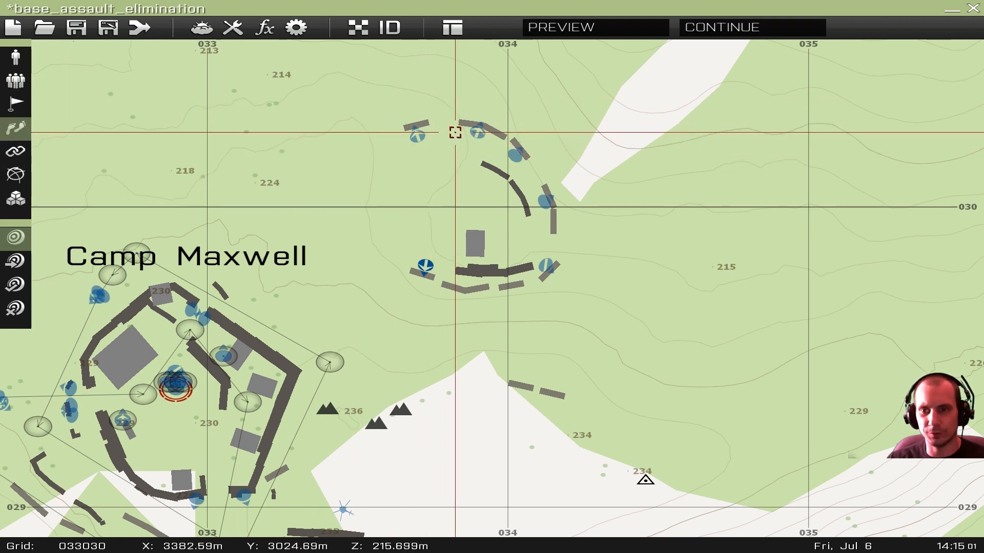
scroll(426, 147, "up", 5)
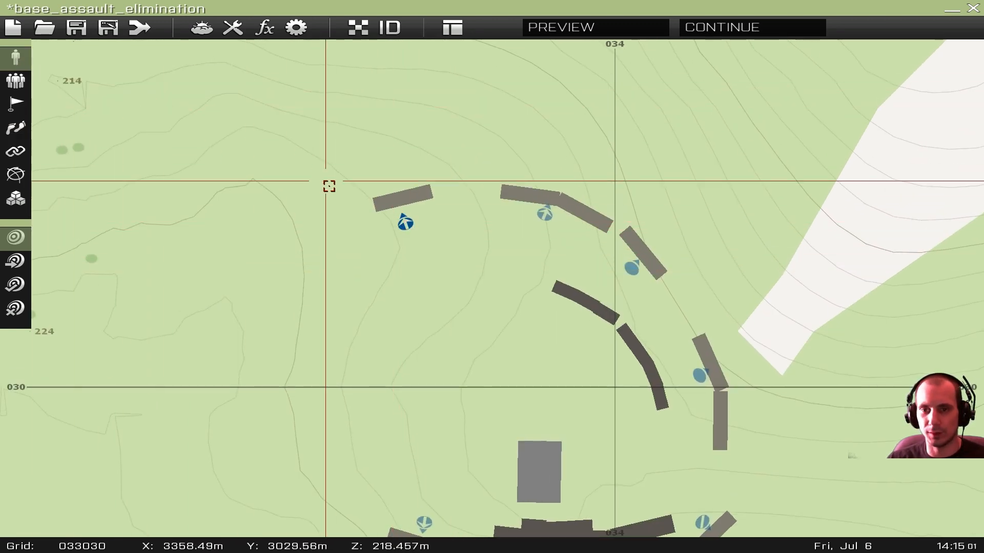
double_click(405, 221)
left_click(248, 152)
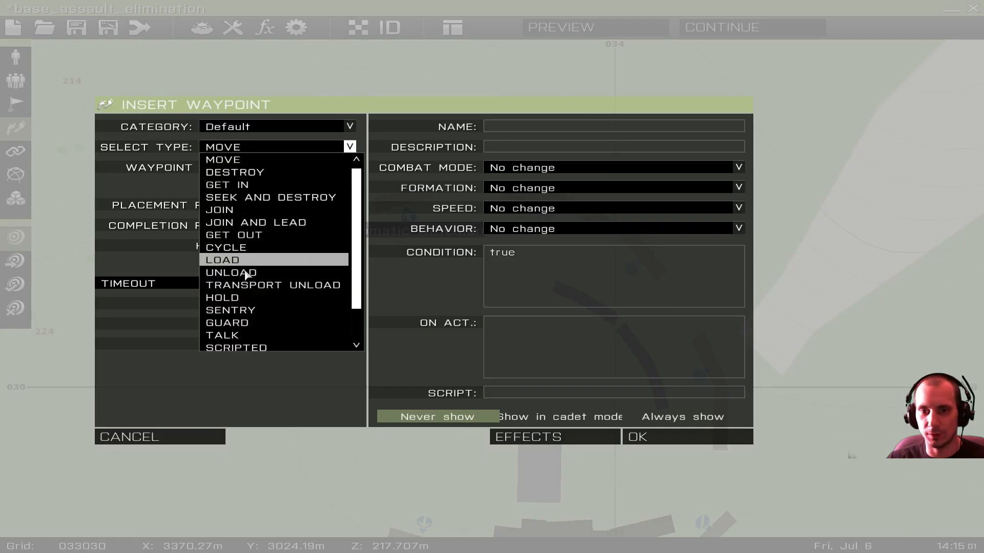
left_click(254, 313)
left_click(669, 440)
double_click(546, 221)
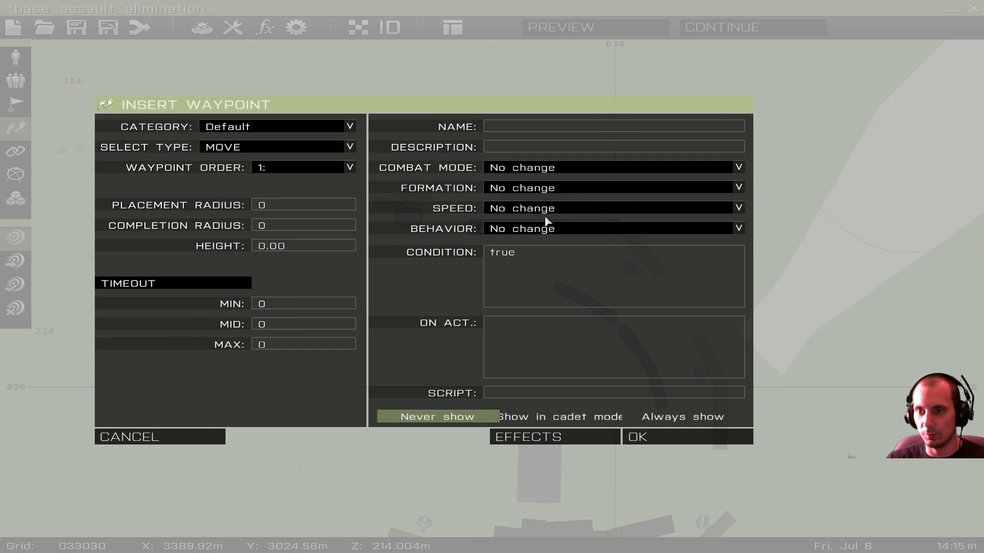
left_click(267, 152)
left_click(256, 311)
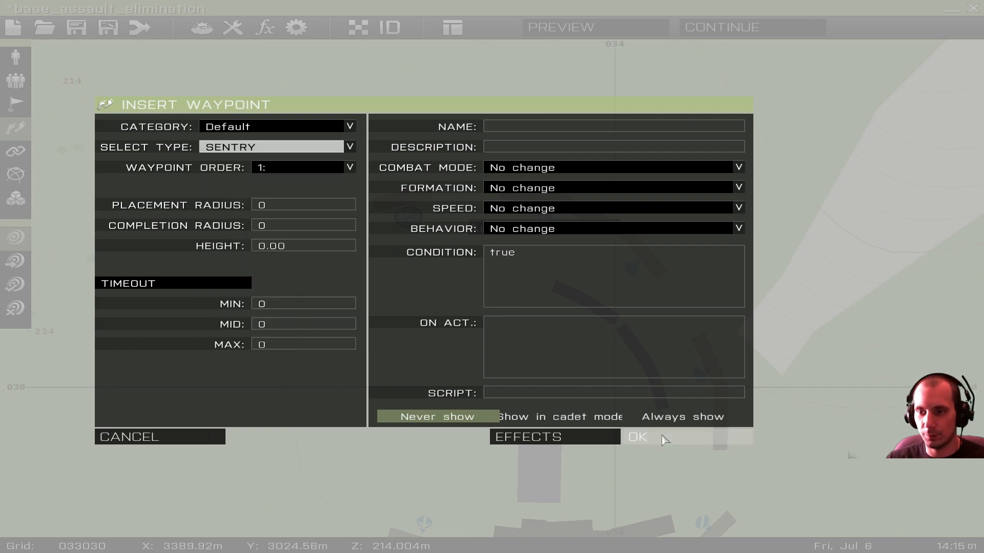
left_click(654, 436)
left_click(16, 80)
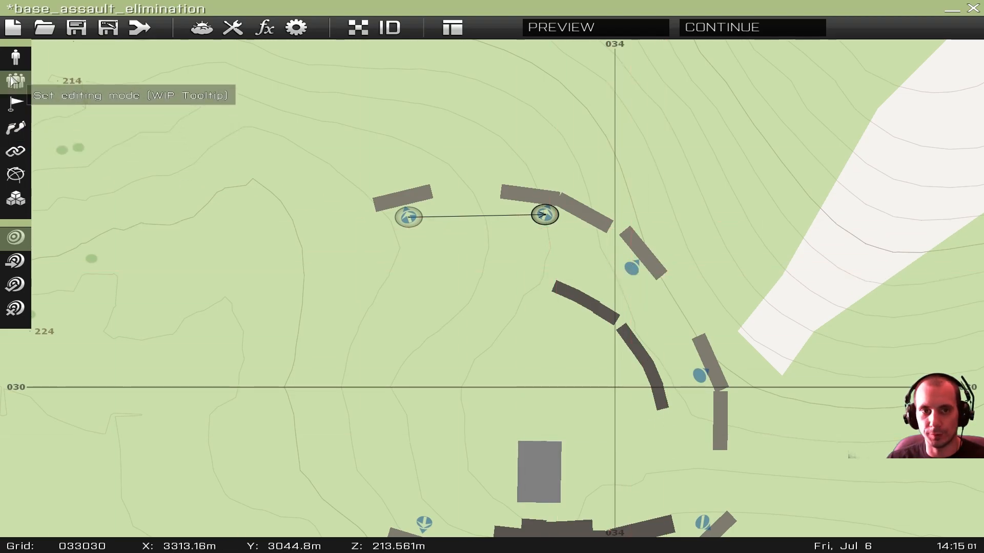
key("F5")
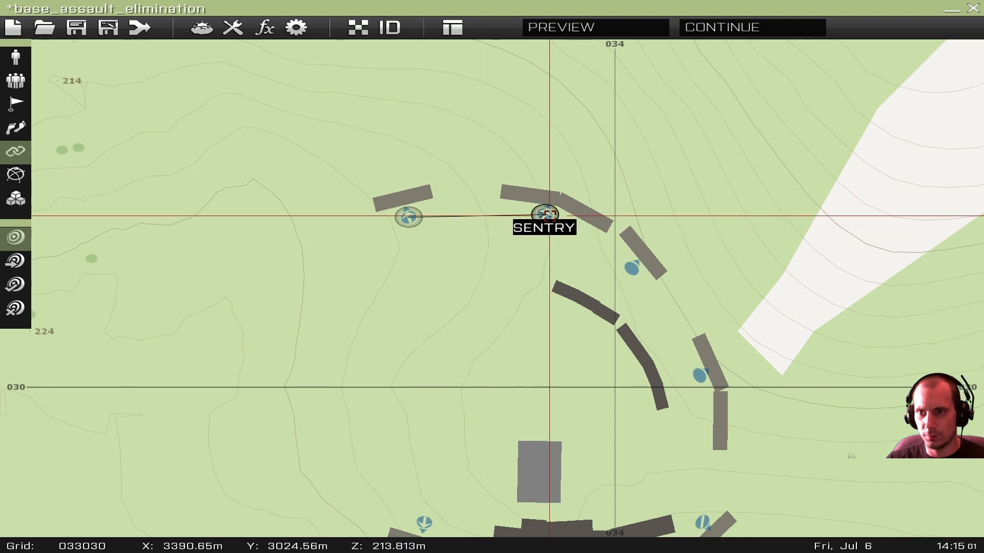
left_click_drag(408, 217, 402, 301)
left_click_drag(544, 215, 545, 214)
key("F1")
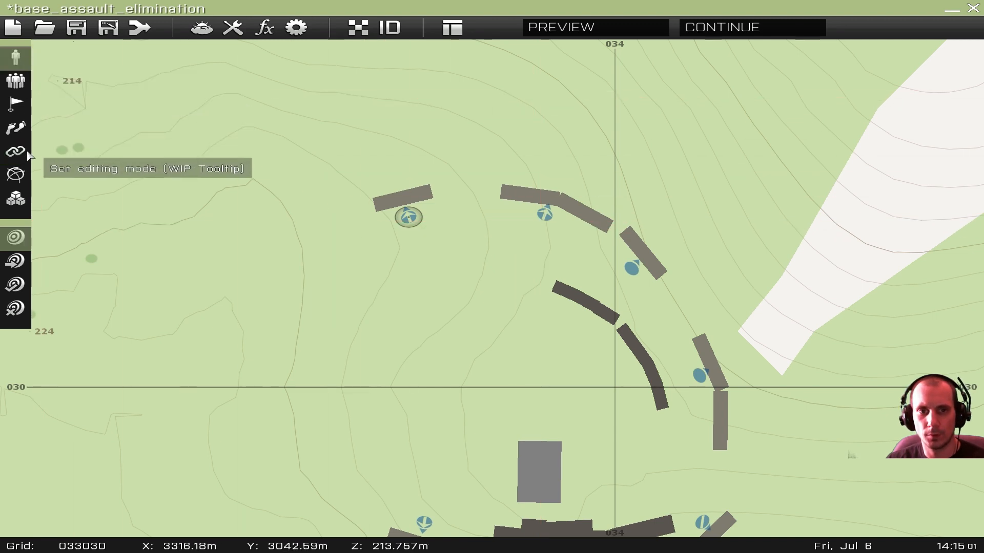
- Insert a SENTRY waypoint for the Automatic Rifleman behind the outpost's northern wall
left_click(16, 128)
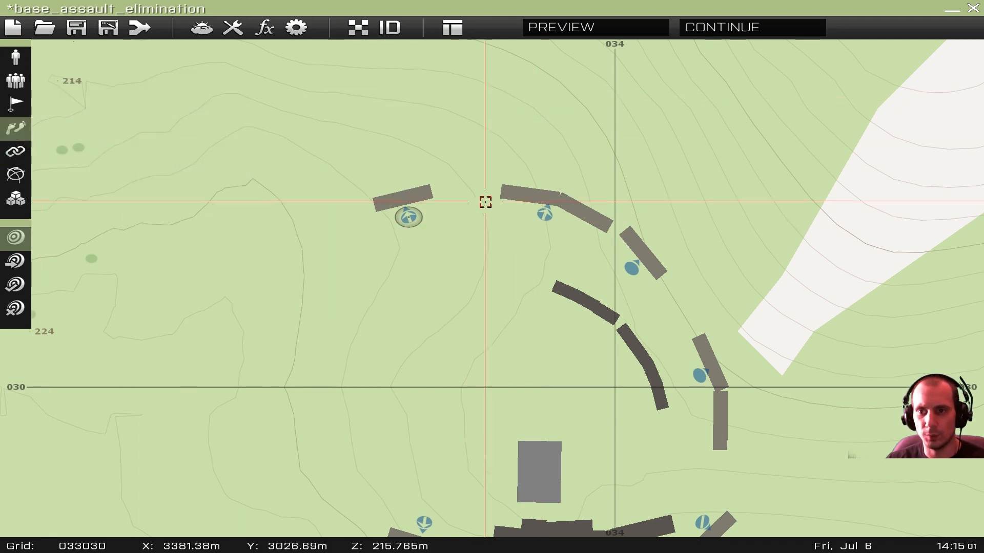
double_click(545, 213)
left_click(287, 147)
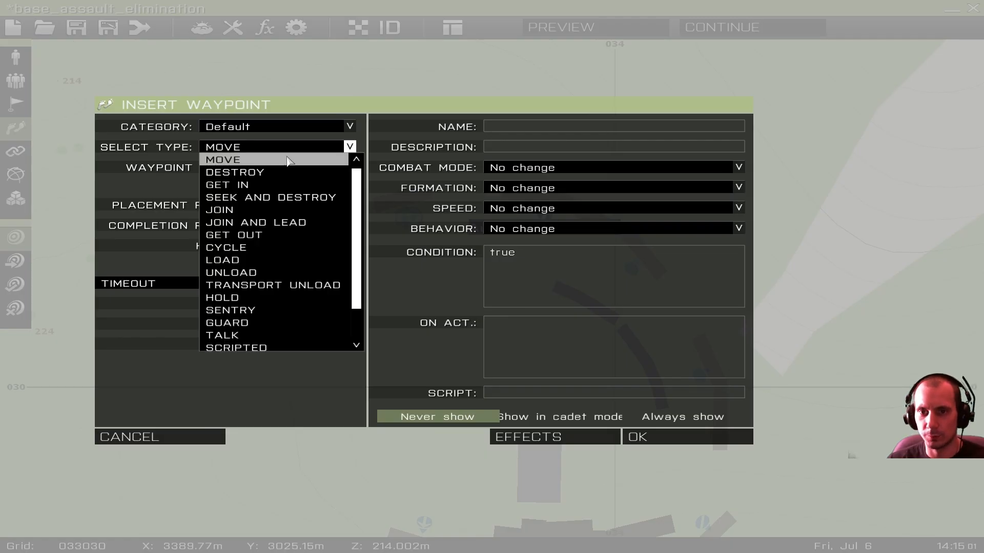
left_click(266, 309)
left_click(660, 437)
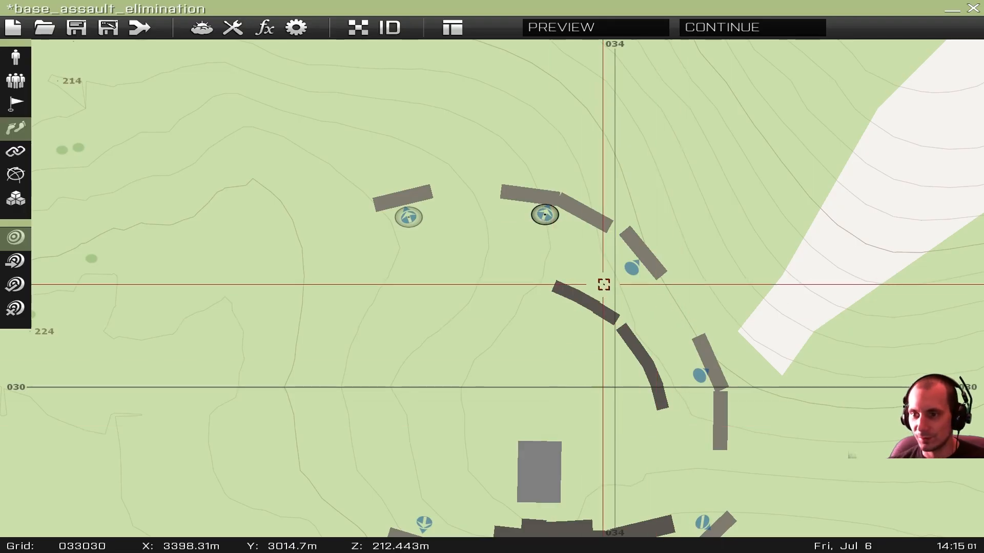
- Insert a SENTRY waypoint at the Rifleman's position behind the outpost's northeast wall segment
double_click(636, 268)
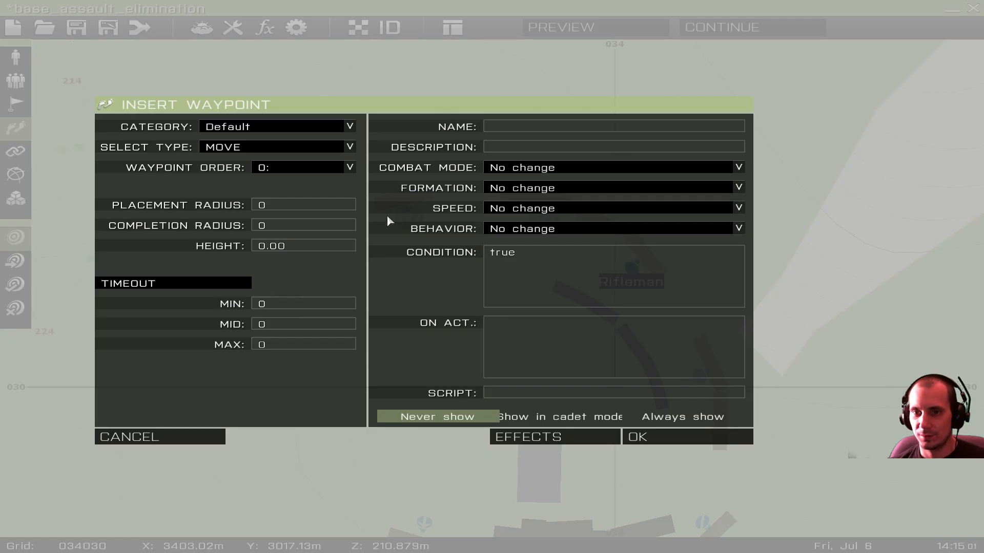
left_click(495, 208)
left_click(277, 147)
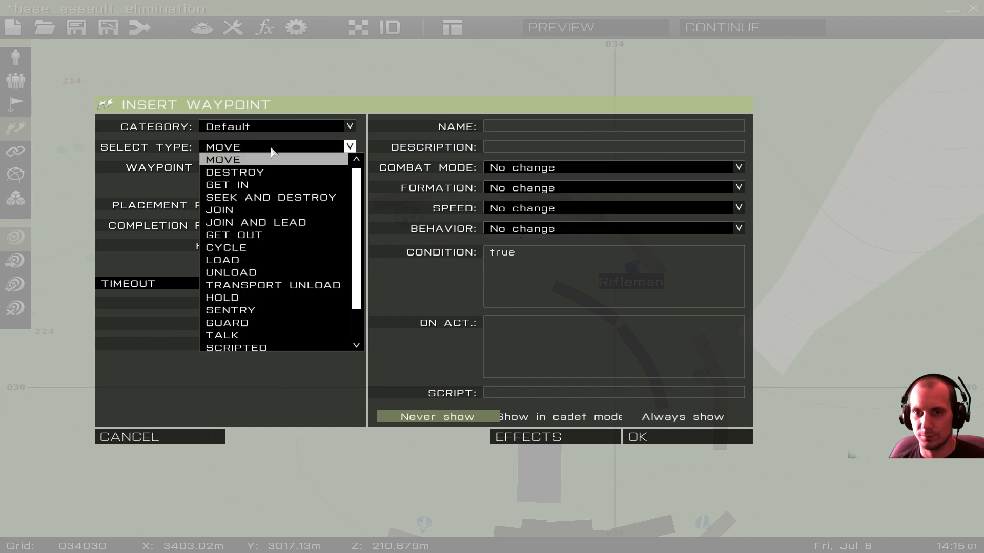
left_click(266, 309)
left_click(644, 437)
- Insert a SENTRY waypoint at the Grenadier's position behind the outpost's eastern wall
right_click_drag(652, 362, 487, 160)
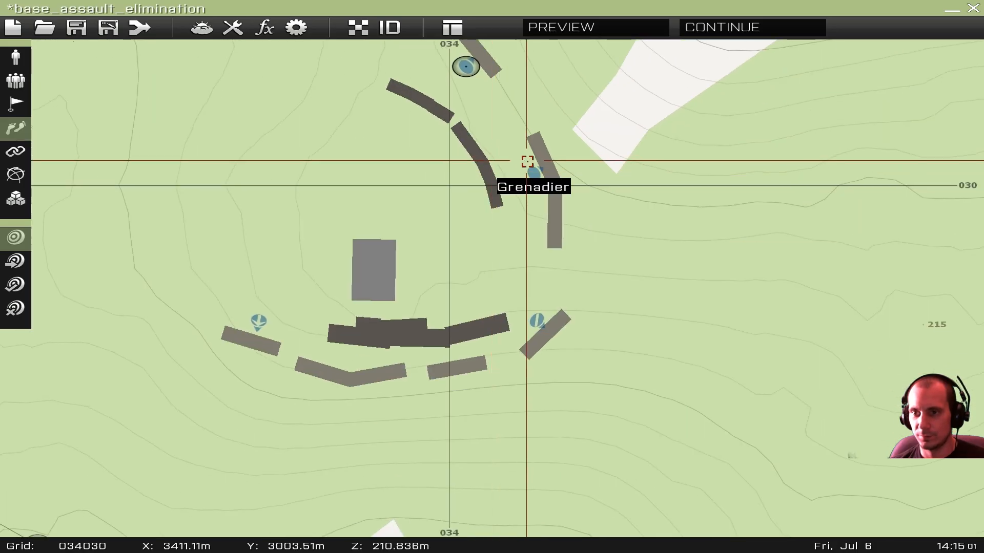
double_click(533, 174)
left_click(256, 147)
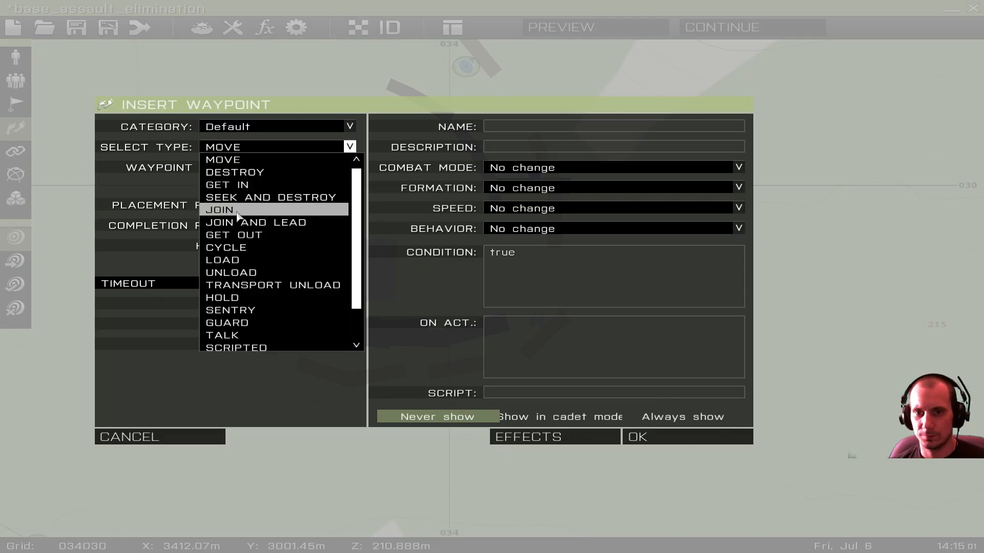
left_click(246, 310)
left_click(676, 435)
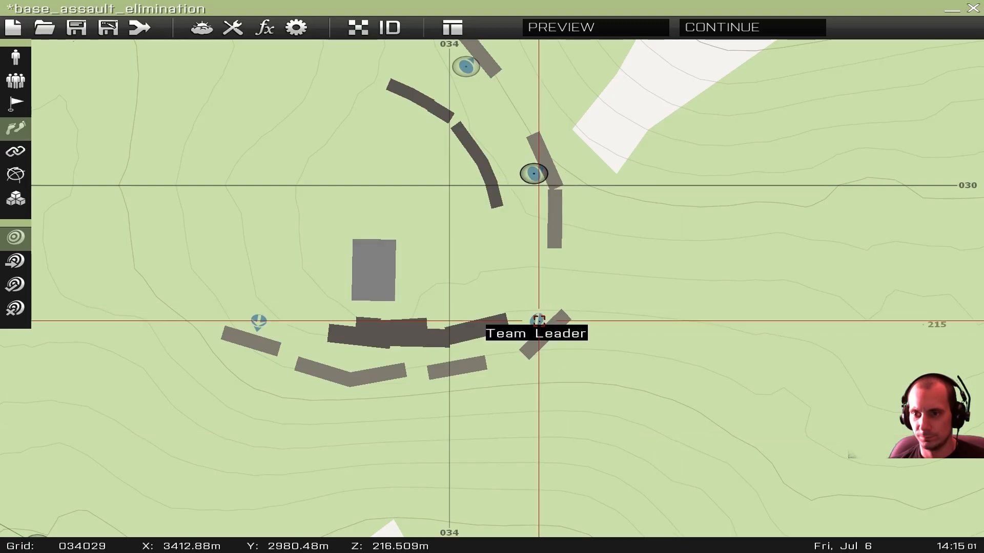
- Insert a SENTRY waypoint at the Team Leader's position by the outpost's southeast wall segment
double_click(534, 320)
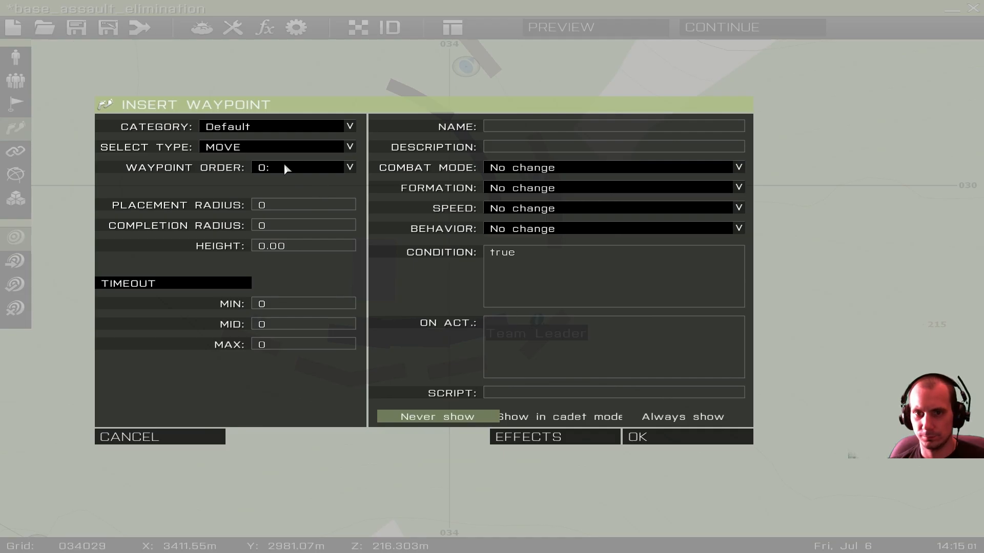
left_click(256, 147)
left_click(246, 309)
left_click(661, 436)
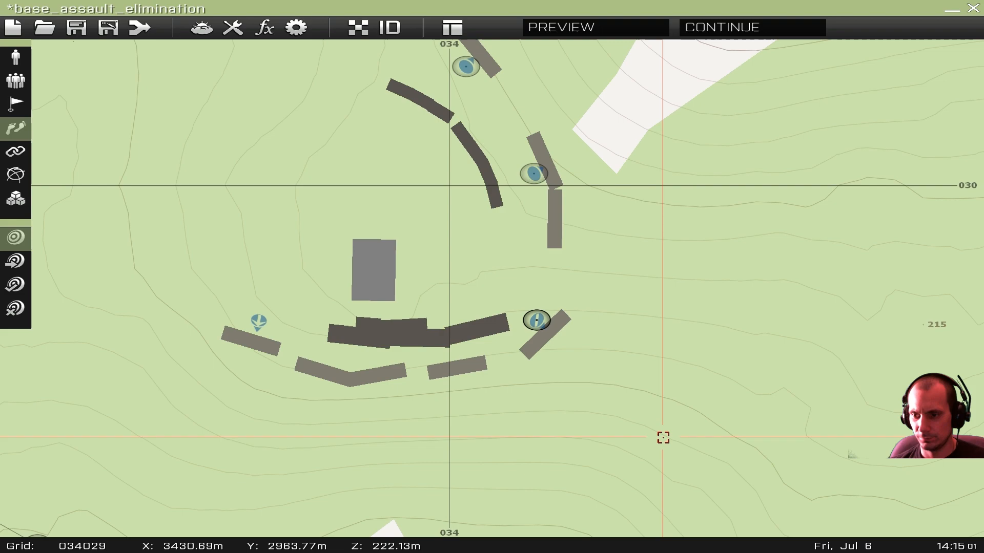
- Insert a SENTRY waypoint for the south-facing Automatic Rifleman at the outpost's southwest wall segment
double_click(258, 321)
left_click(256, 147)
left_click(236, 310)
left_click(666, 439)
- Copy the Grenadier together with its SENTRY waypoint and place copies behind the two wall segments just south of the outpost
scroll(328, 215, "down", 3)
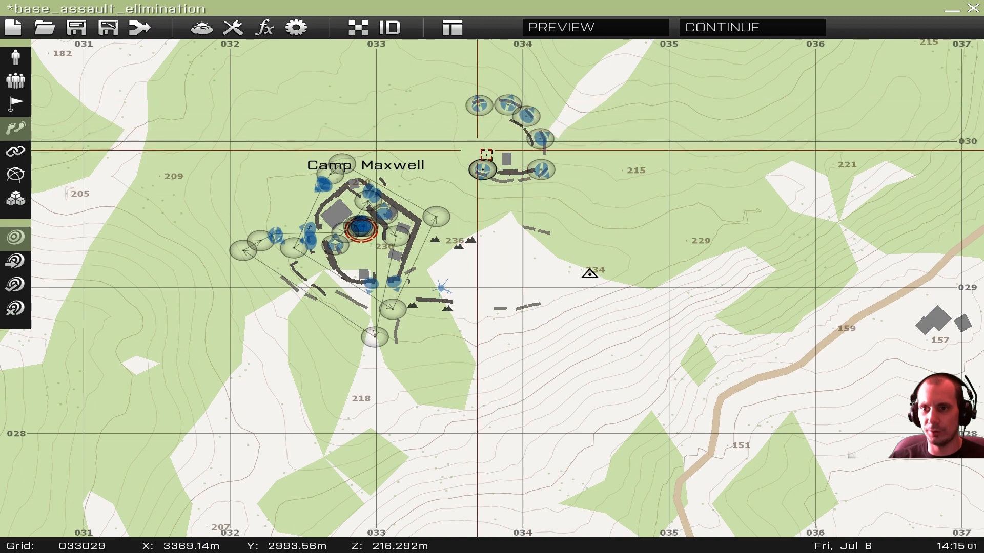
right_click_drag(525, 282, 555, 161)
right_click_drag(509, 191, 525, 499)
scroll(556, 285, "up", 4)
right_click_drag(564, 191, 532, 415)
left_click_drag(557, 226, 630, 289)
key("ctrl+c")
key("ctrl+v")
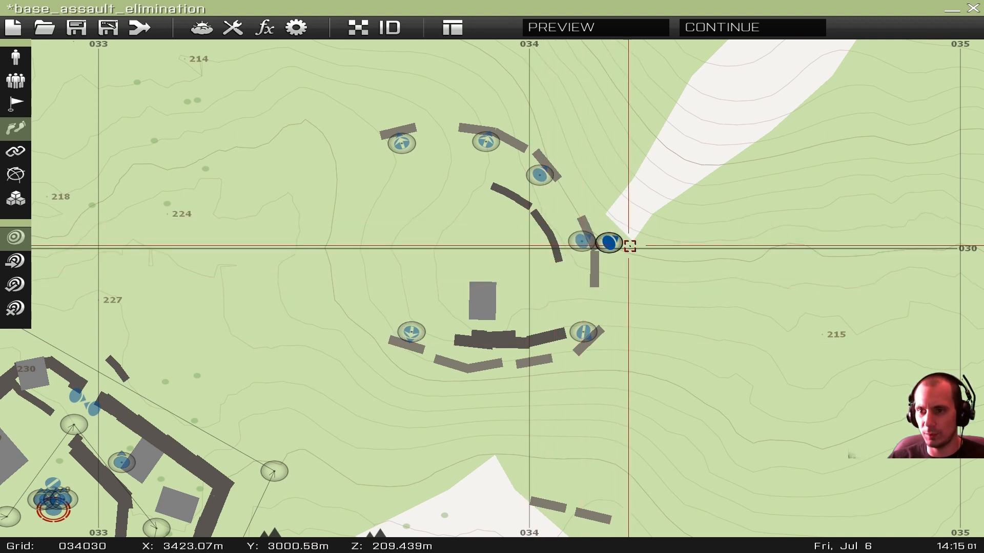
key("ctrl+v")
mouse_move(641, 241)
left_mouse_down()
mouse_move(633, 388)
mouse_move(567, 252)
mouse_move(562, 265)
mouse_move(592, 261)
mouse_move(574, 142)
mouse_move(553, 309)
mouse_move(500, 398)
left_mouse_up()
left_click_drag(551, 88, 577, 178)
left_click_drag(562, 144, 658, 401)
- Place another Grenadier copy with its waypoint behind the easternmost of the three wall segments farther south, turned to face south
right_click_drag(657, 401, 586, 49)
left_click_drag(587, 48, 408, 313)
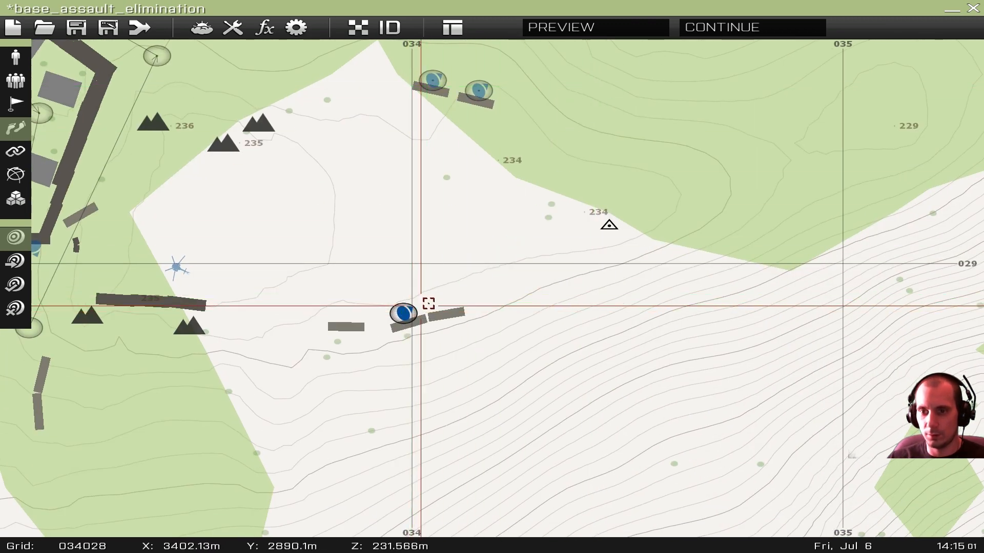
double_click(405, 315)
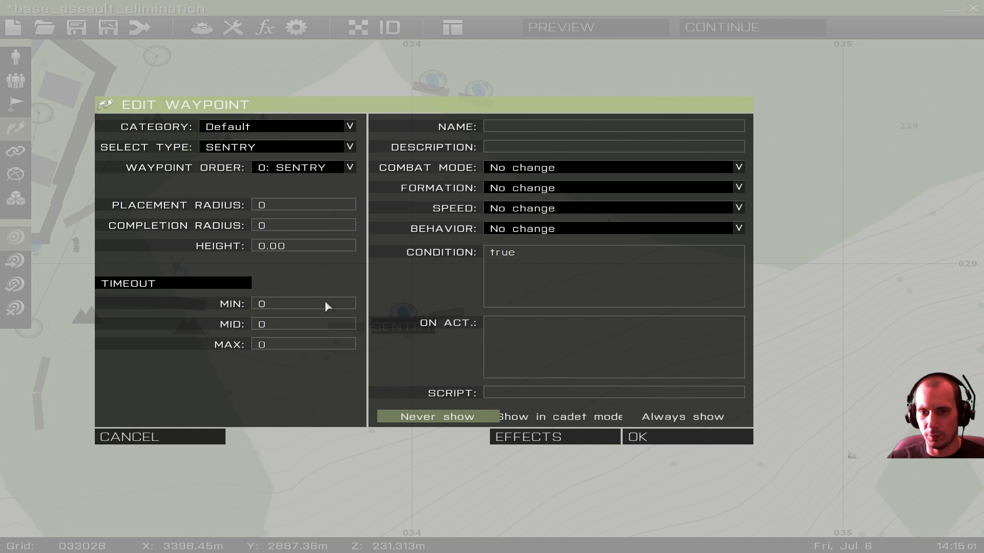
left_click(661, 437)
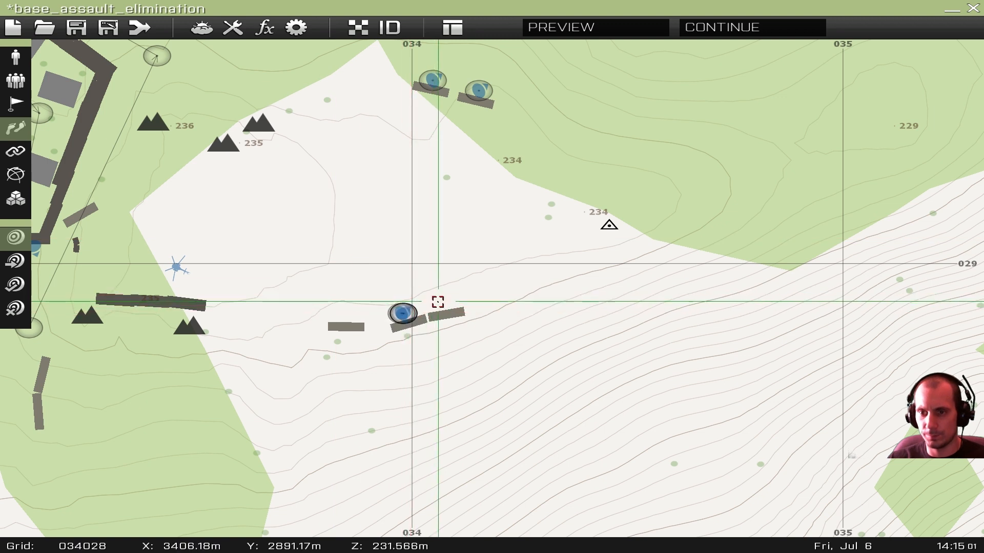
key("F1")
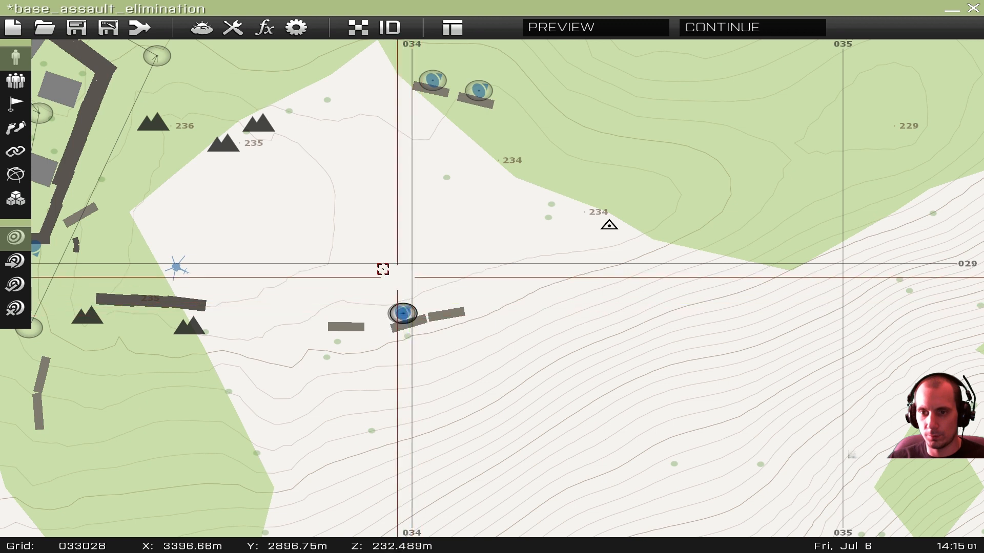
key("F2")
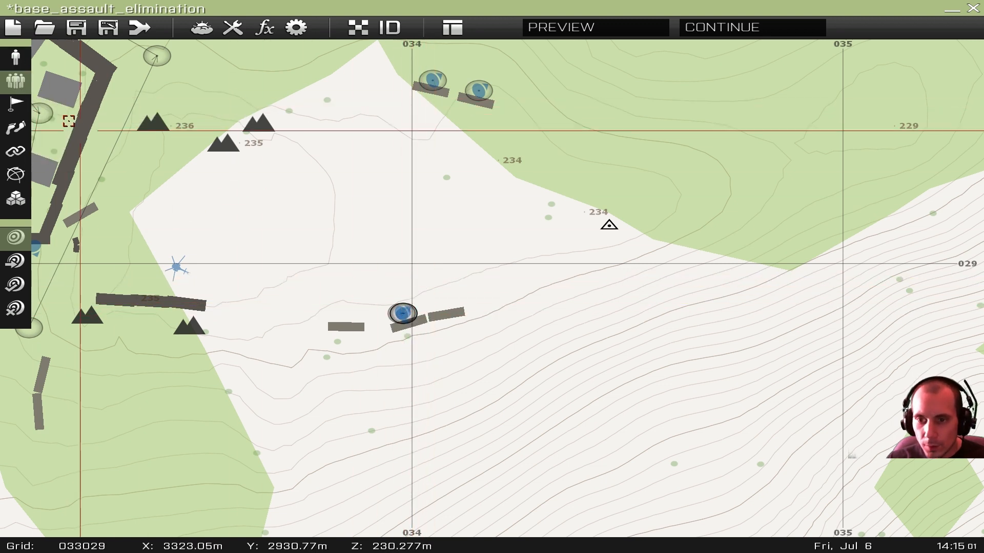
left_click(15, 57)
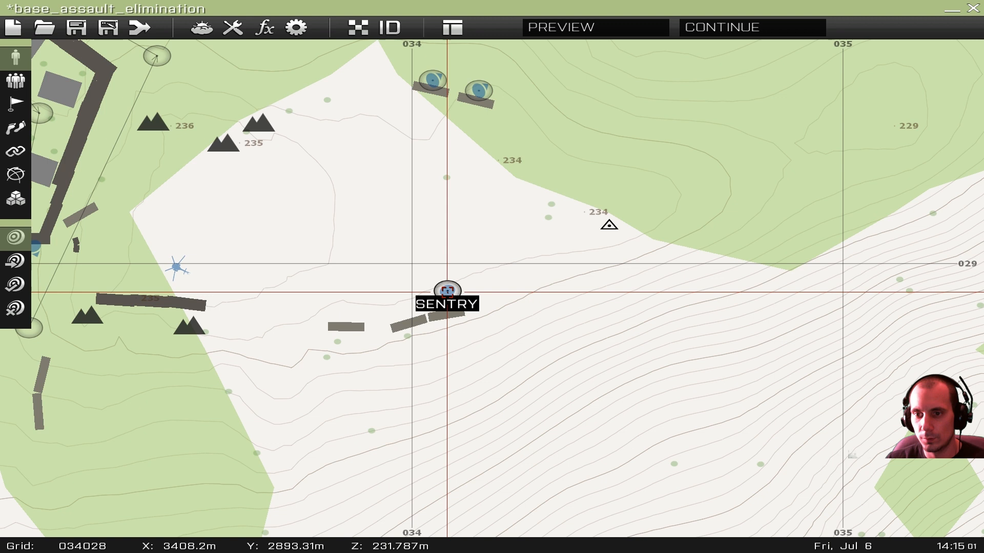
left_click(16, 81)
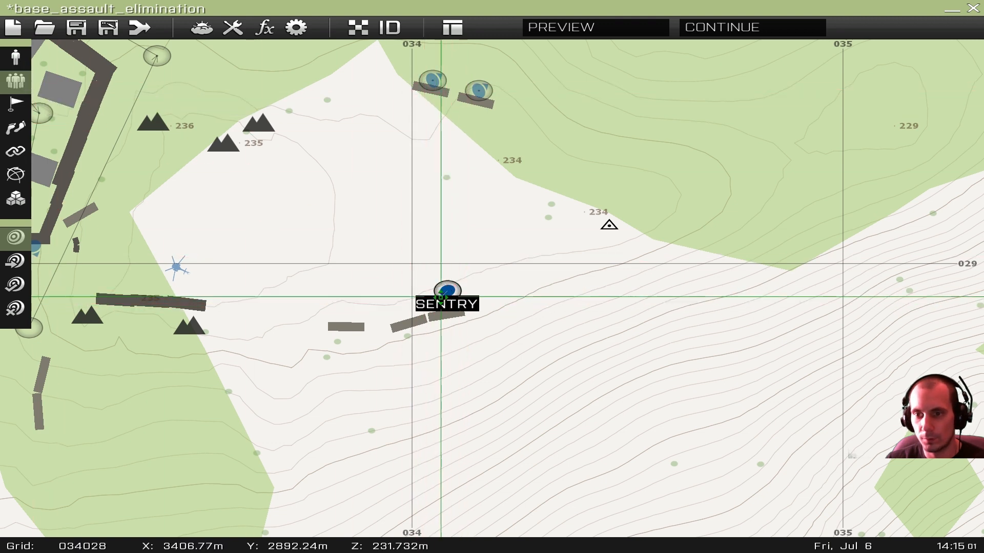
left_click(15, 57)
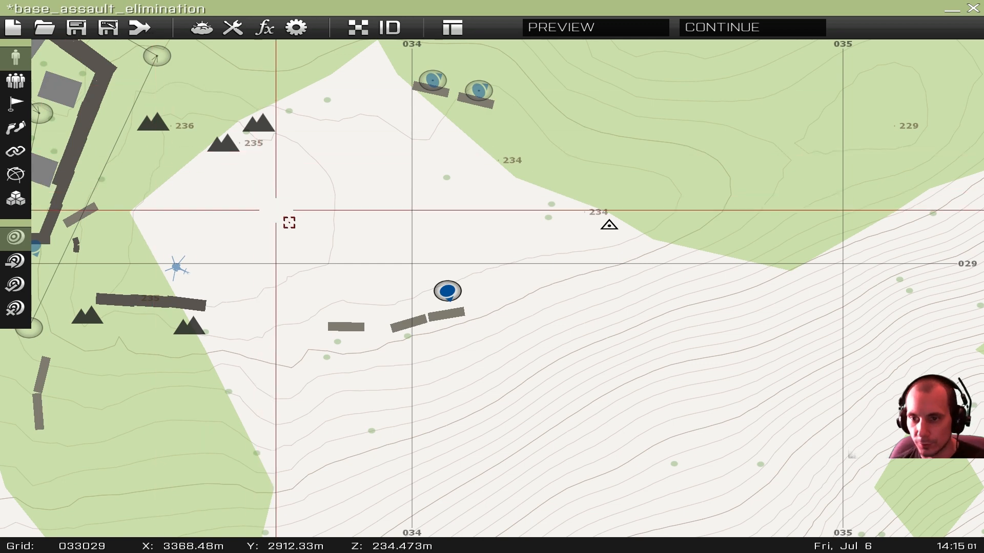
- Copy the south-facing Grenadier and its SENTRY waypoint to the westernmost of the three southern wall segments
scroll(439, 298, "up", 4)
mouse_move(465, 277)
left_mouse_down()
mouse_move(470, 305)
mouse_move(399, 290)
mouse_move(357, 331)
left_mouse_up()
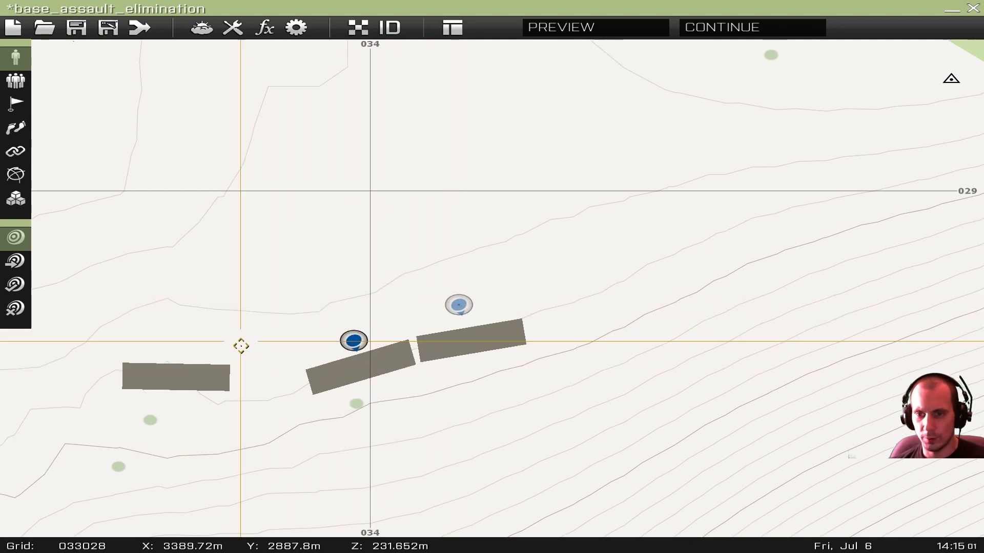
scroll(244, 354, "down", 4)
left_click_drag(300, 353, 233, 355)
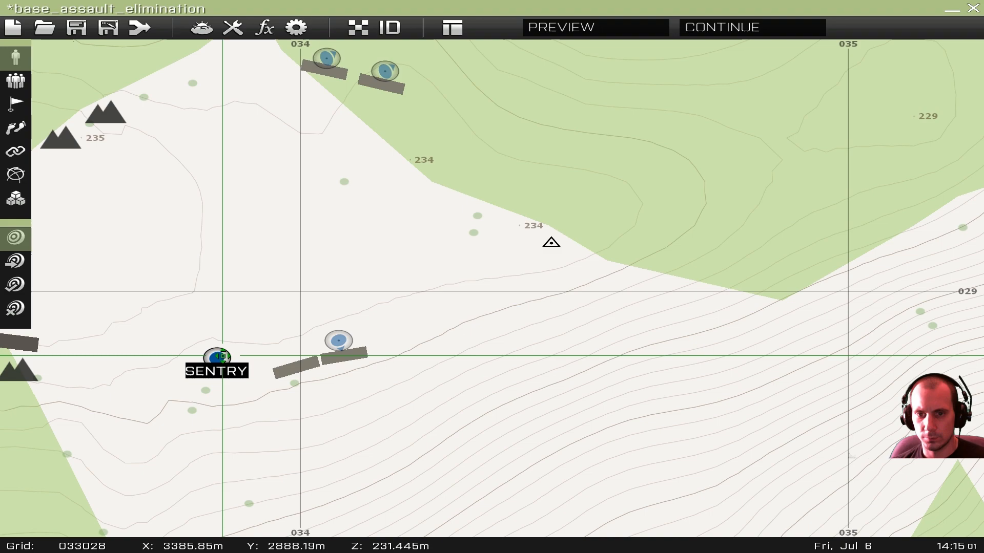
double_click(216, 358)
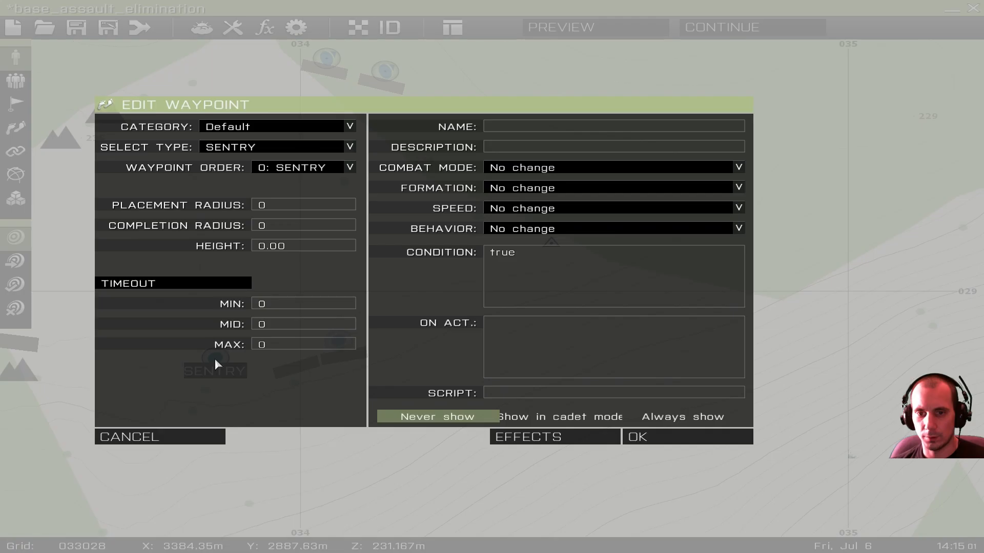
left_click(655, 436)
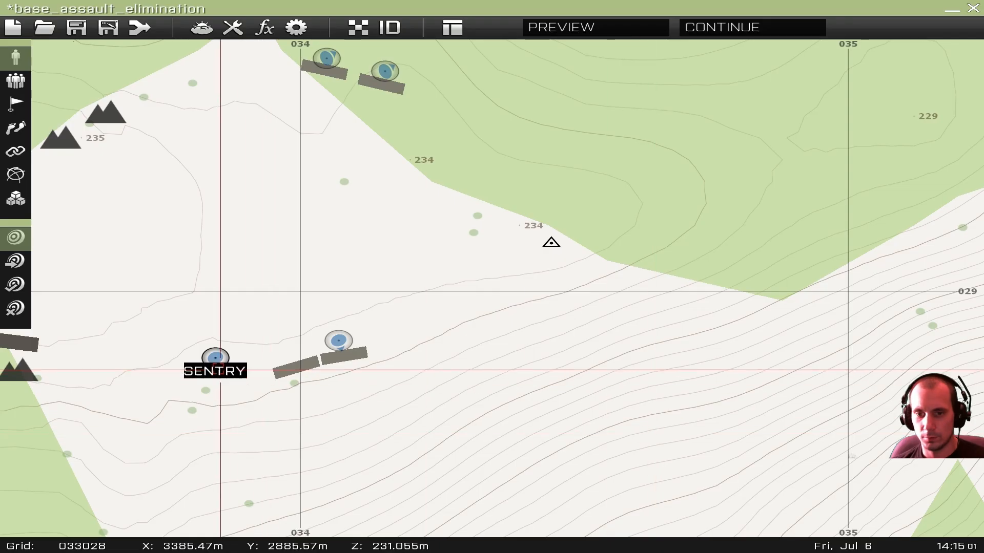
left_click(216, 358)
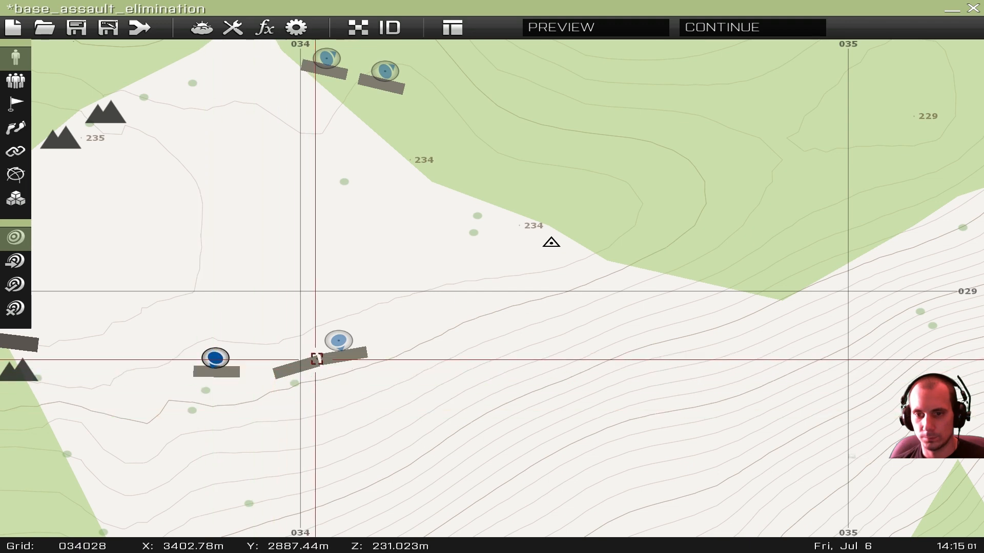
- Inspect the Grenadiers at the wall segments south of the outpost and the overall defensive layout around Camp Maxwell
scroll(317, 271, "down", 4)
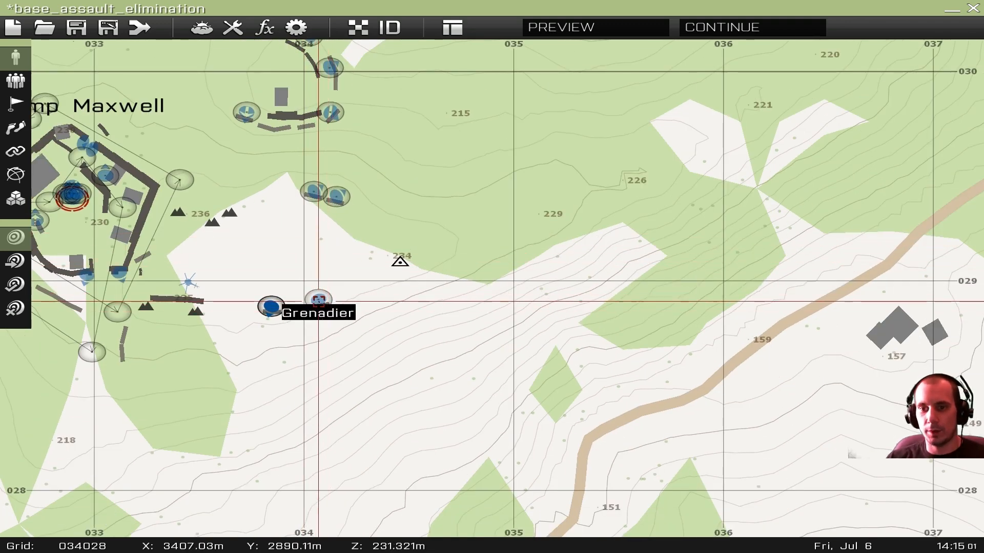
left_click(319, 300)
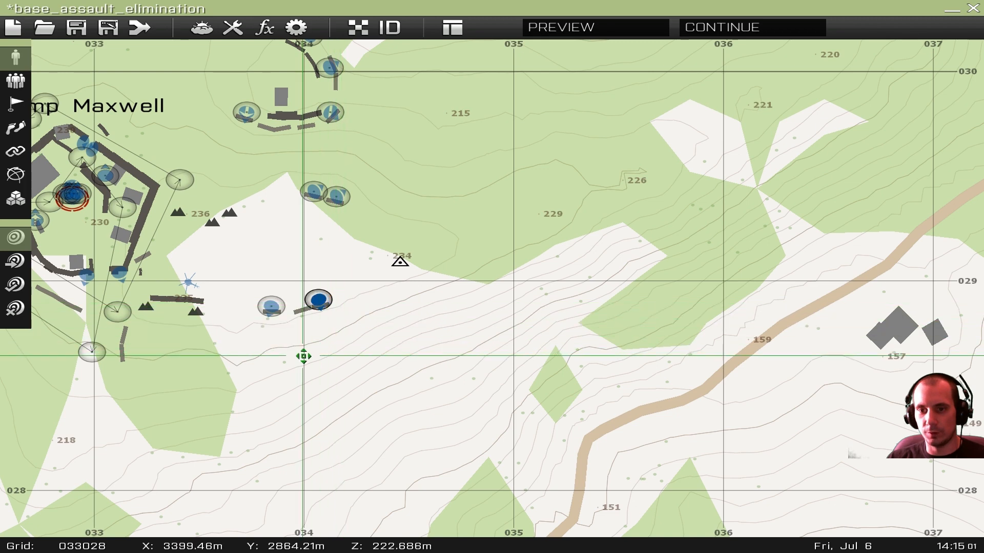
scroll(373, 262, "down", 2)
scroll(355, 234, "up", 3)
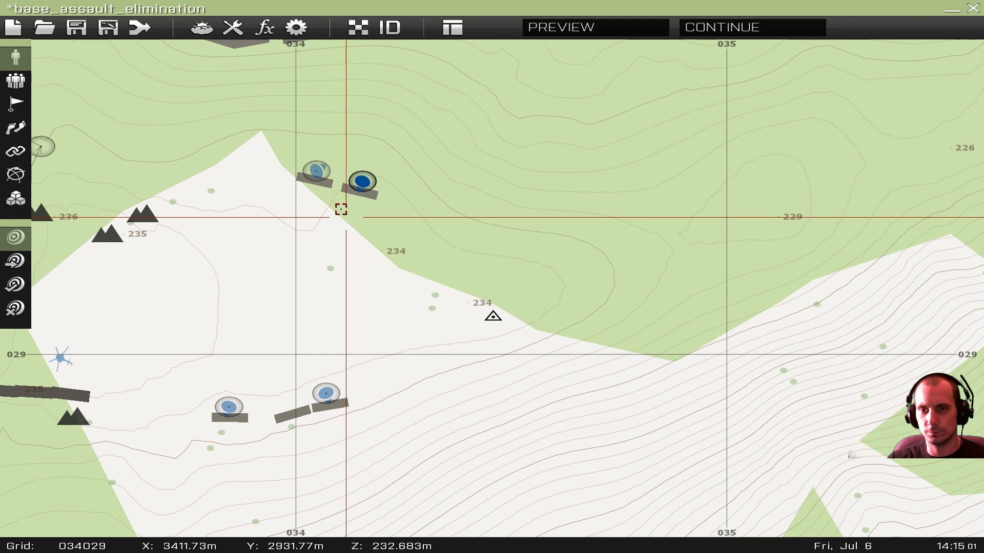
left_click(318, 173)
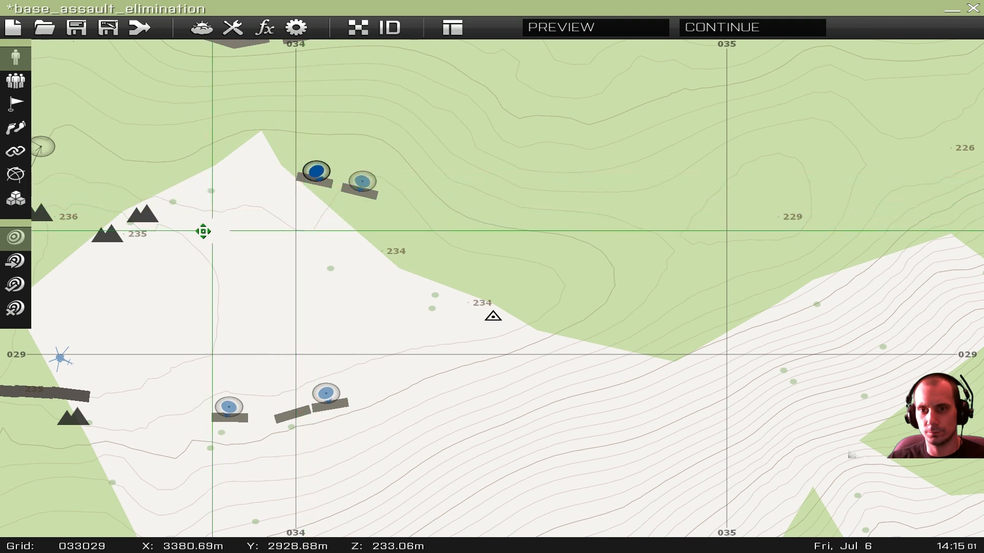
scroll(257, 286, "down", 3)
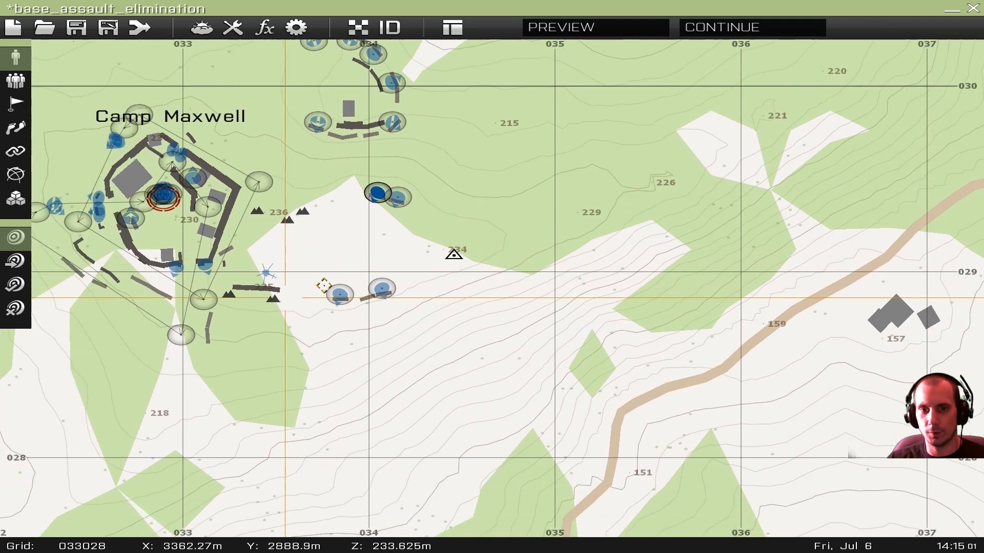
scroll(291, 317, "down", 3)
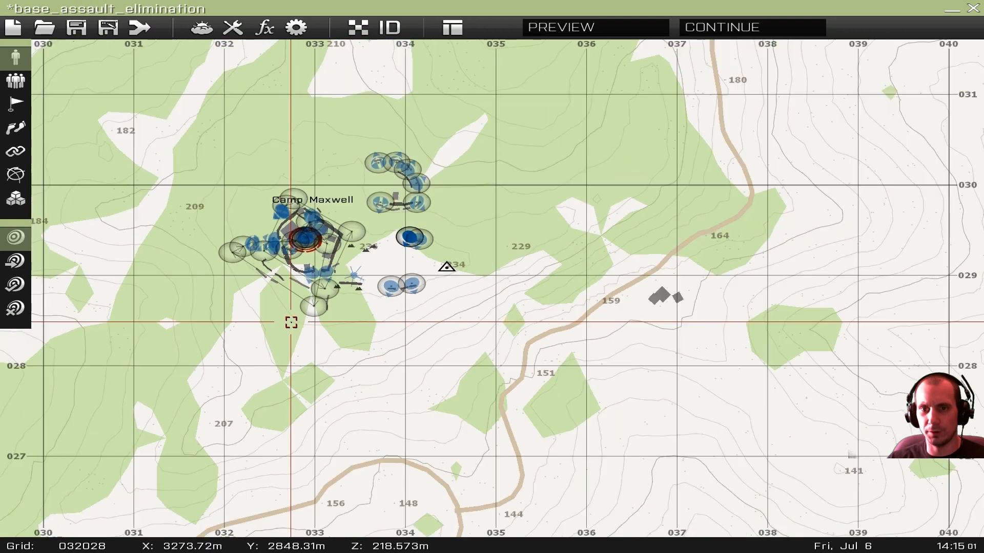
scroll(442, 246, "up", 3)
right_click_drag(485, 254, 508, 24)
scroll(528, 218, "down", 3)
scroll(530, 240, "down", 2)
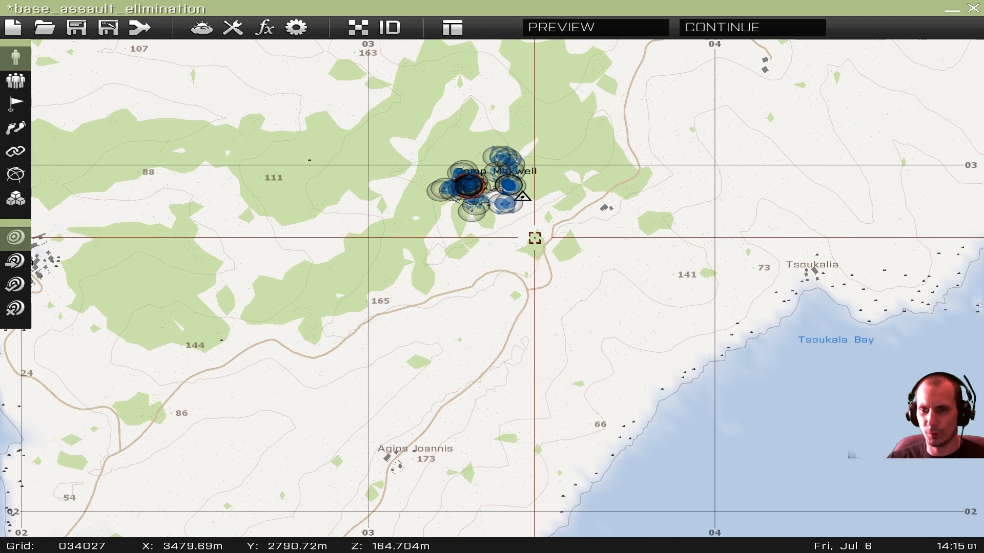
- Insert a BLUFOR Blue Infantry Rifle Squad group in the forest west of Camp Maxwell
scroll(534, 238, "up", 3)
scroll(535, 238, "down", 4)
right_click_drag(365, 172, 329, 263)
scroll(508, 322, "up", 3)
left_click(15, 81)
double_click(308, 259)
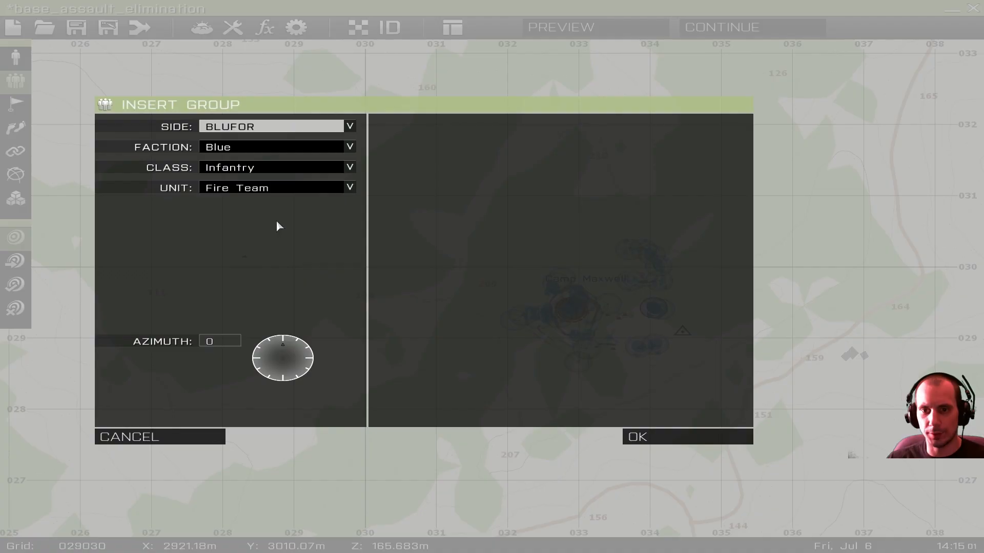
left_click(247, 194)
left_click(233, 199)
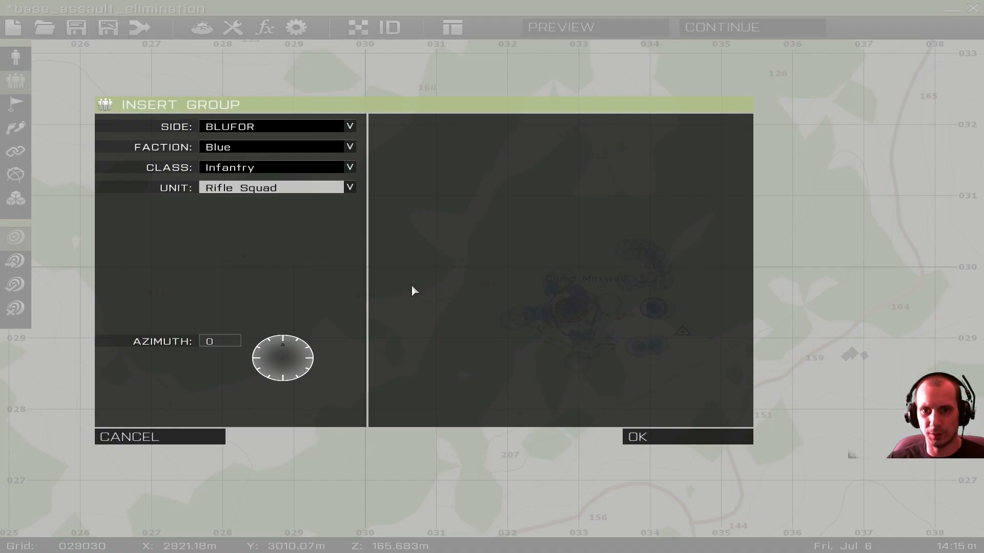
left_click(681, 436)
scroll(399, 275, "up", 3)
scroll(429, 264, "up", 3)
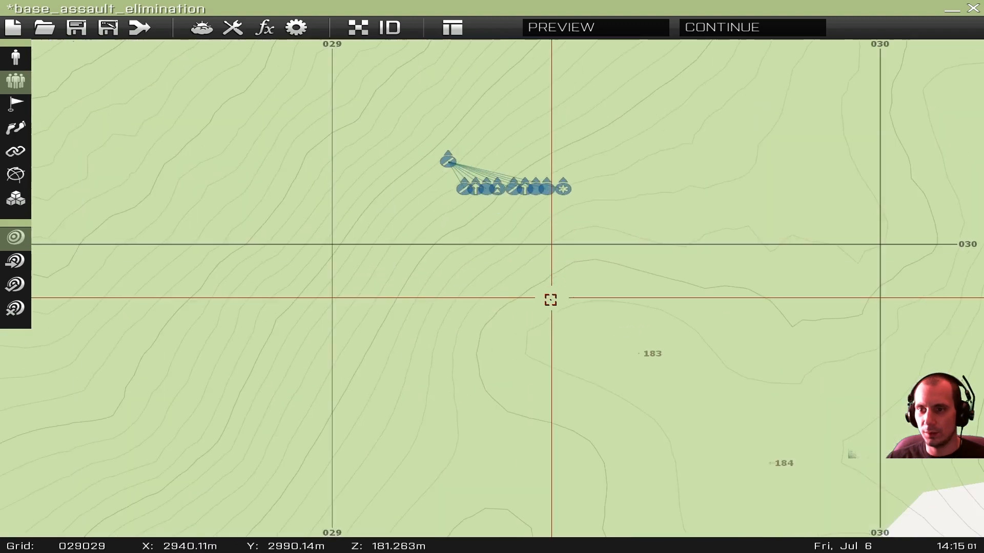
- Survey the terrain and roads around Camp Maxwell for a suitable rifle squad starting position
scroll(435, 303, "down", 6)
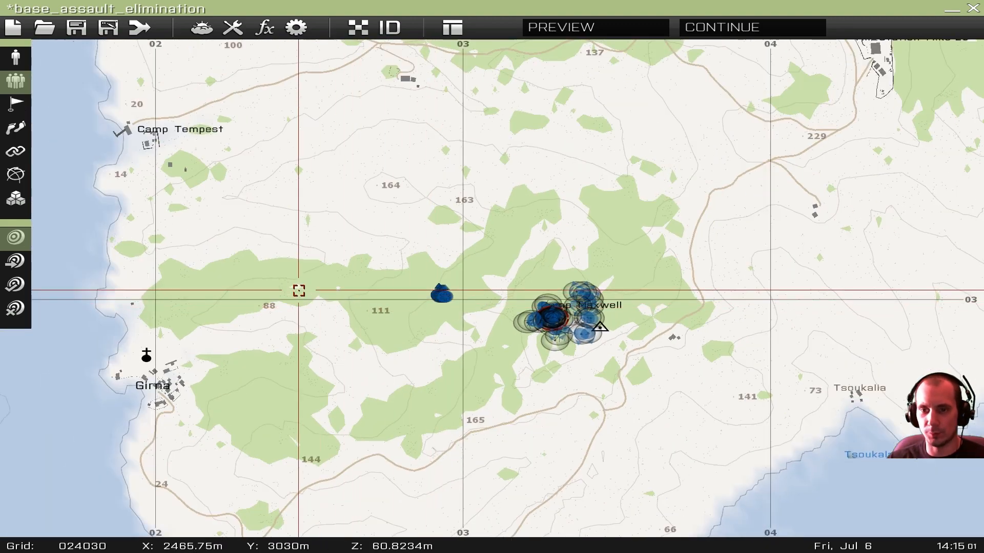
right_click_drag(277, 297, 237, 222)
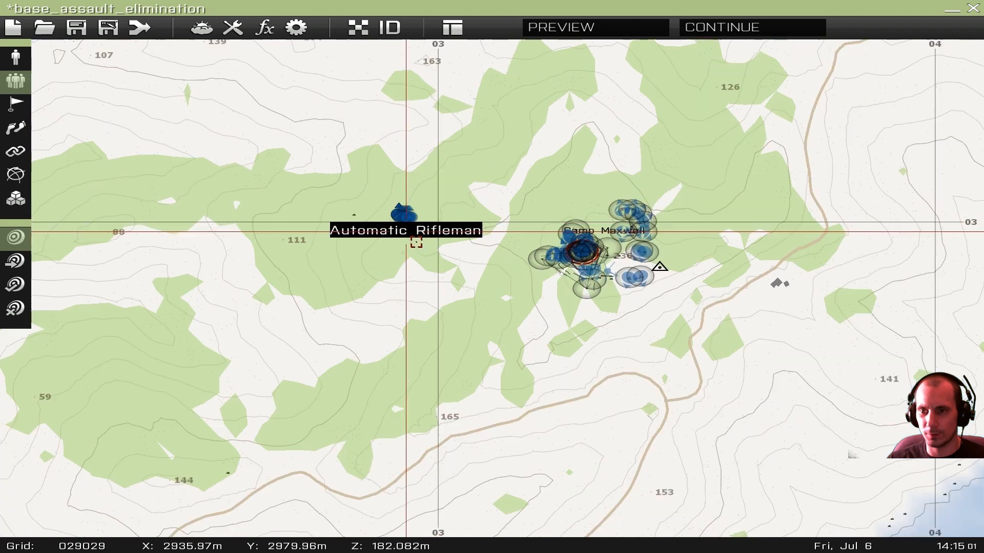
scroll(416, 244, "up", 5)
right_click_drag(478, 251, 391, 33)
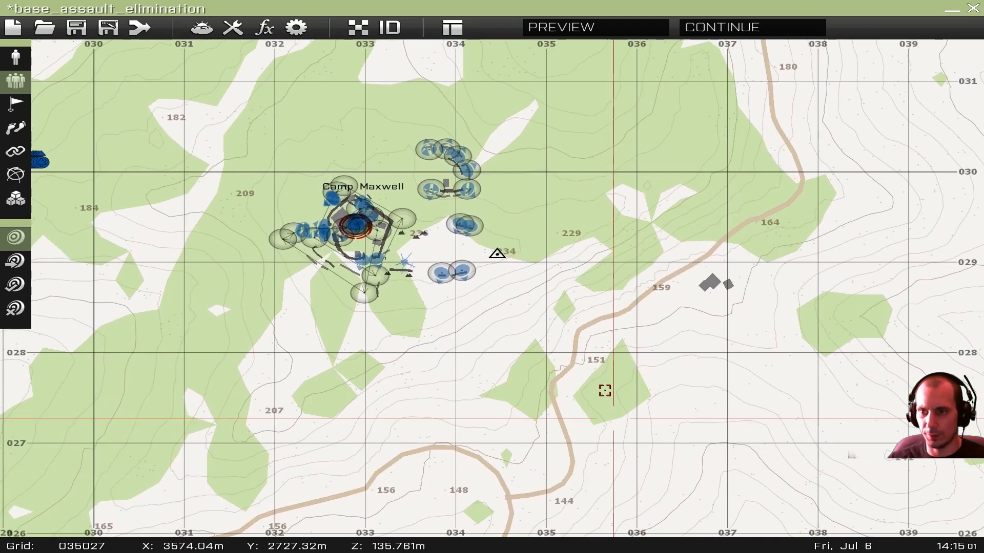
scroll(649, 359, "up", 3)
right_click_drag(770, 255, 640, 474)
scroll(582, 471, "down", 6)
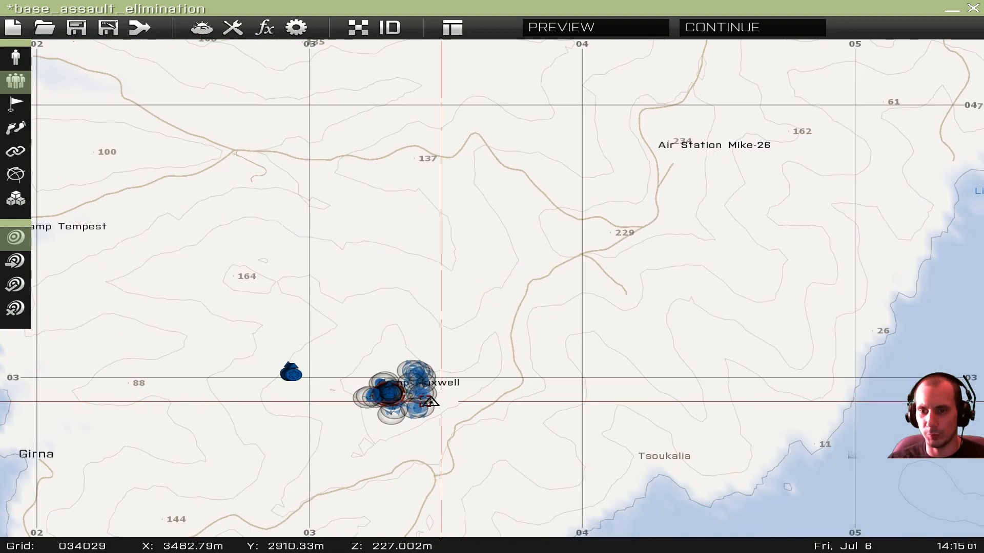
right_click_drag(291, 365, 487, 365)
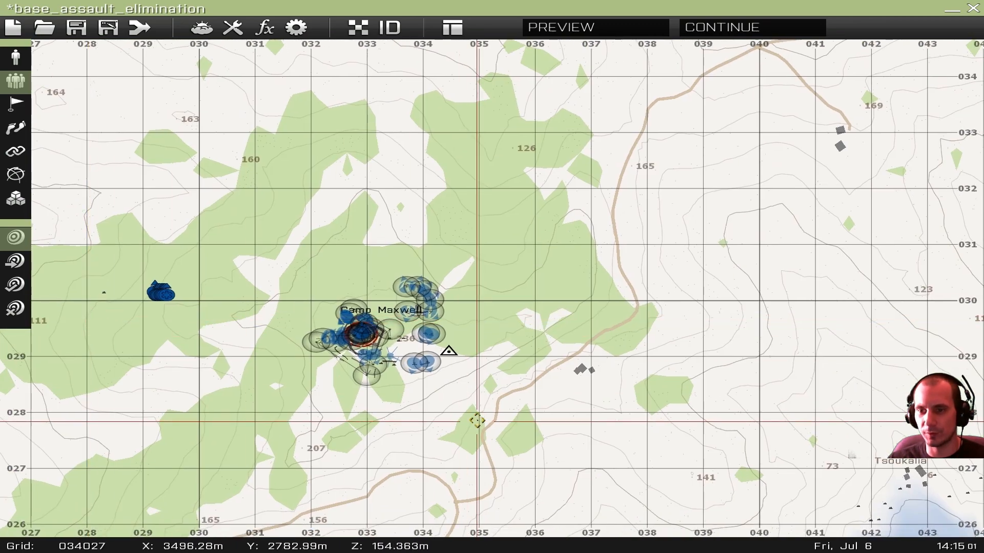
right_click_drag(476, 420, 626, 348)
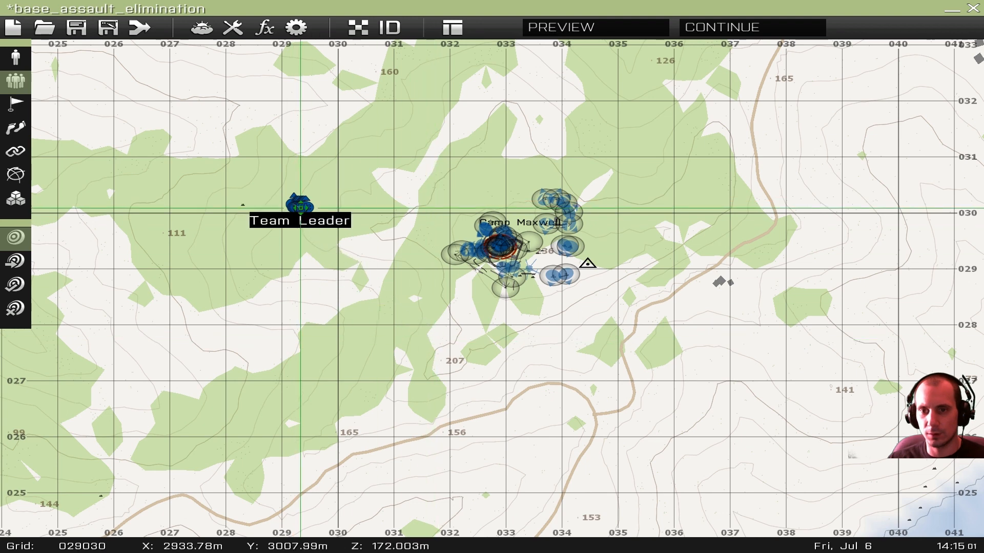
scroll(345, 238, "up", 5)
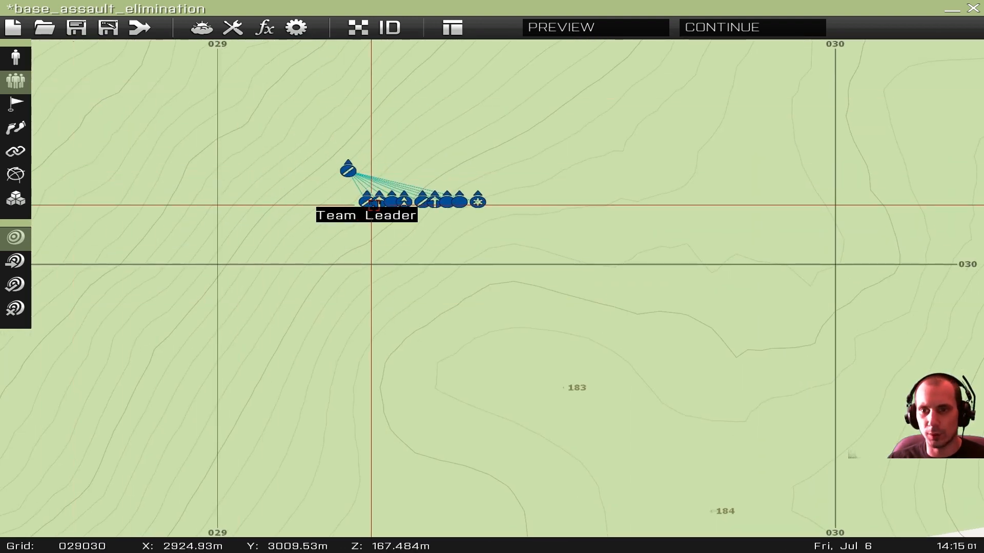
- Select the whole rifle squad and move it from the western forest to the coast beside Tsoukalia
left_click_drag(618, 281, 617, 280)
scroll(474, 287, "down", 3)
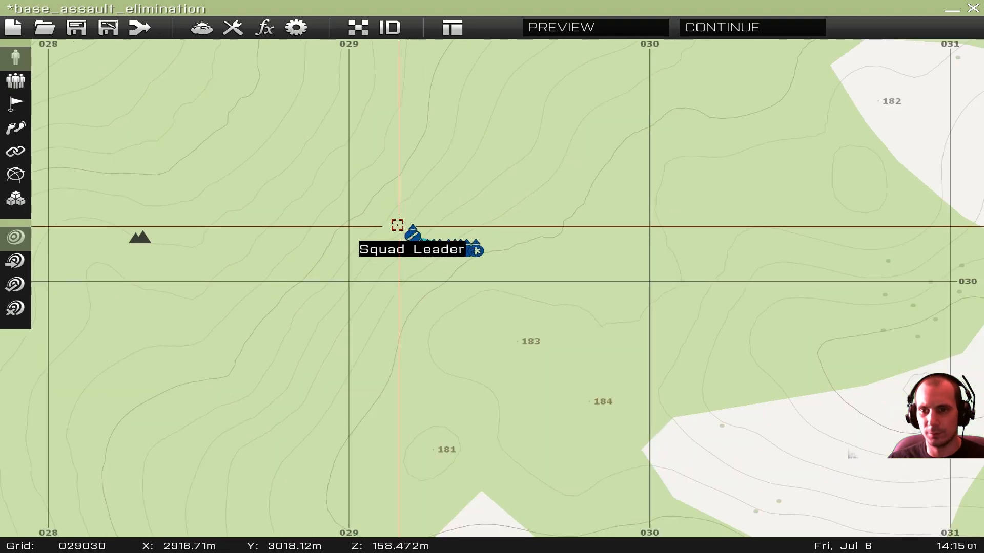
left_click_drag(409, 227, 454, 321)
right_click_drag(536, 364, 454, 321)
left_click_drag(455, 321, 485, 266)
right_click_drag(454, 321, 17, 96)
scroll(525, 281, "down", 6)
mouse_move(485, 266)
left_mouse_down()
mouse_move(525, 282)
mouse_move(484, 266)
left_mouse_up()
right_click_drag(717, 338, 484, 266)
left_click_drag(484, 266, 598, 254)
right_click_drag(736, 304, 597, 255)
scroll(597, 255, "up", 3)
left_click_drag(597, 255, 472, 233)
right_click_drag(684, 251, 472, 233)
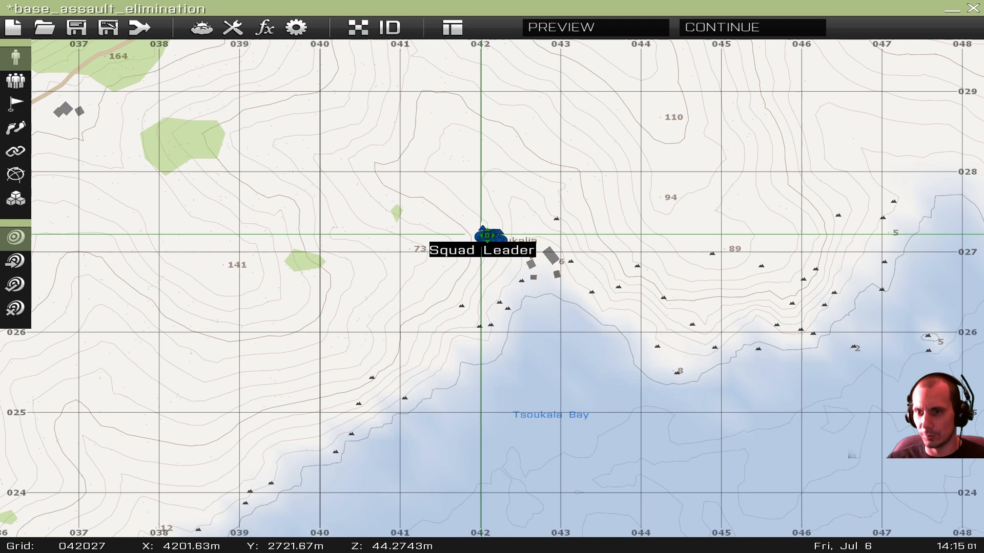
- Reposition the rifle squad on the slope west of Tsoukalia, between the village and Camp Maxwell
scroll(468, 235, "up", 3)
left_click_drag(472, 233, 450, 247)
left_click_drag(524, 262, 726, 285)
right_click_drag(368, 248, 725, 286)
left_click_drag(725, 285, 301, 241)
right_click_drag(508, 245, 300, 242)
left_click_drag(301, 241, 558, 279)
right_click_drag(301, 241, 237, 239)
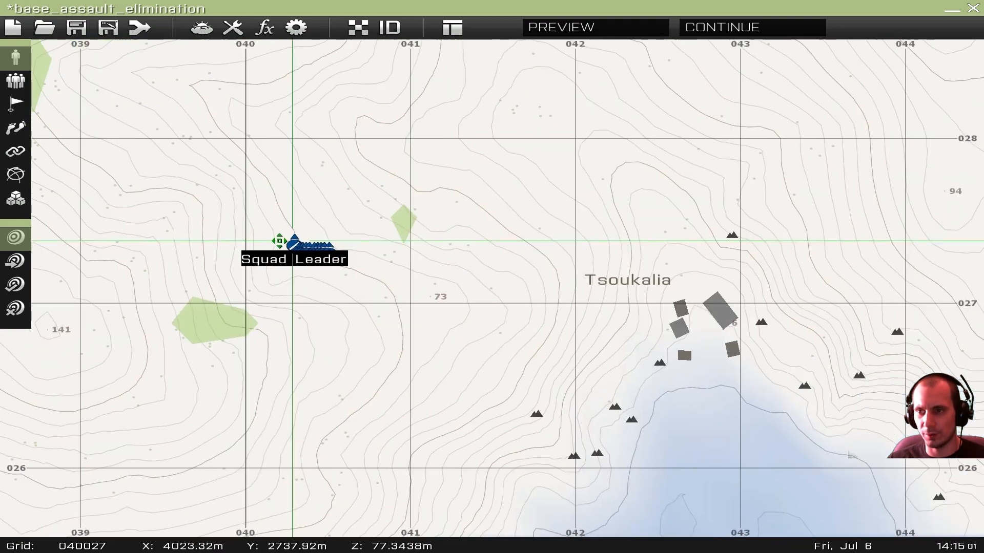
scroll(306, 241, "down", 3)
left_click_drag(558, 279, 385, 269)
scroll(234, 243, "down", 3)
right_click_drag(226, 246, 385, 269)
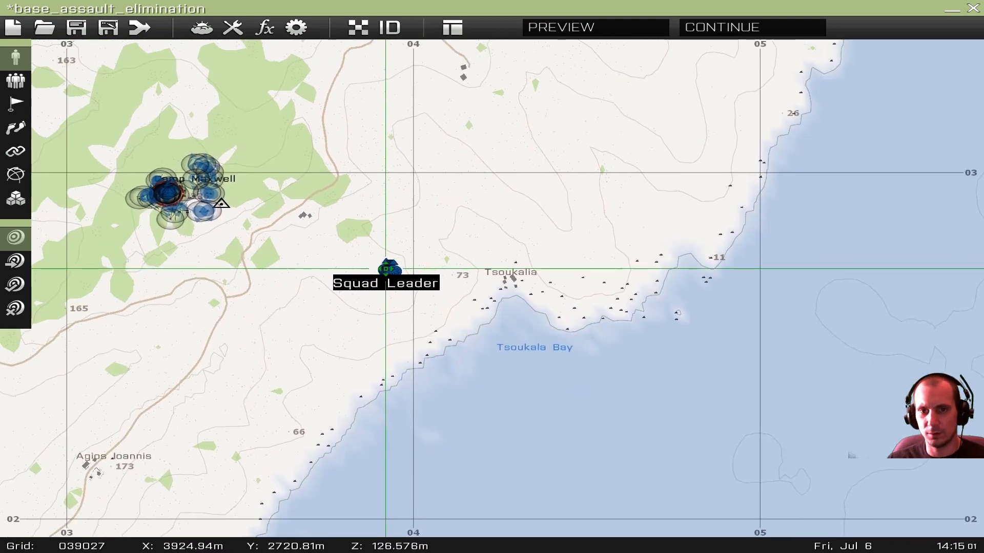
- Try rifle squad positions north of Tsoukalia, along the road northeast of Camp Maxwell and toward Air Station Mike-26
left_click_drag(343, 180, 401, 346)
right_click_drag(342, 180, 401, 346)
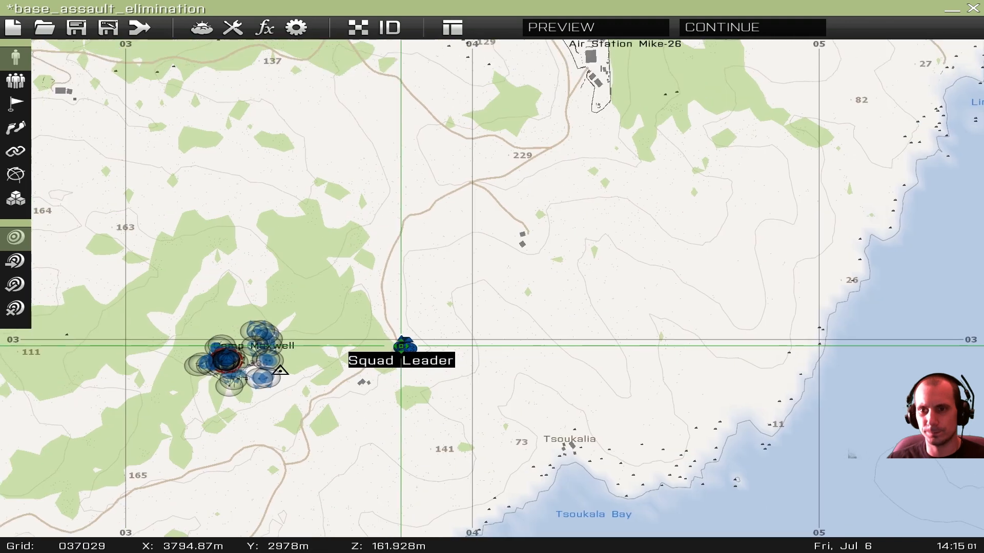
left_click_drag(401, 346, 358, 342)
right_click_drag(365, 247, 357, 341)
left_click_drag(357, 341, 351, 350)
right_click_drag(357, 341, 351, 349)
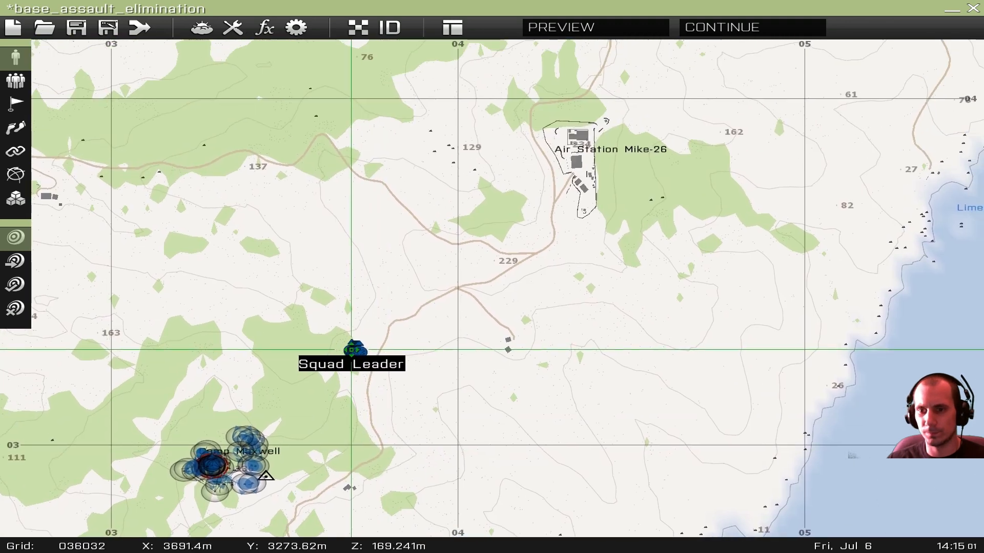
left_click_drag(352, 349, 603, 175)
right_click_drag(352, 350, 604, 176)
left_click_drag(604, 176, 613, 160)
right_click_drag(603, 176, 612, 161)
left_click_drag(612, 160, 590, 1)
right_click_drag(552, 285, 589, 2)
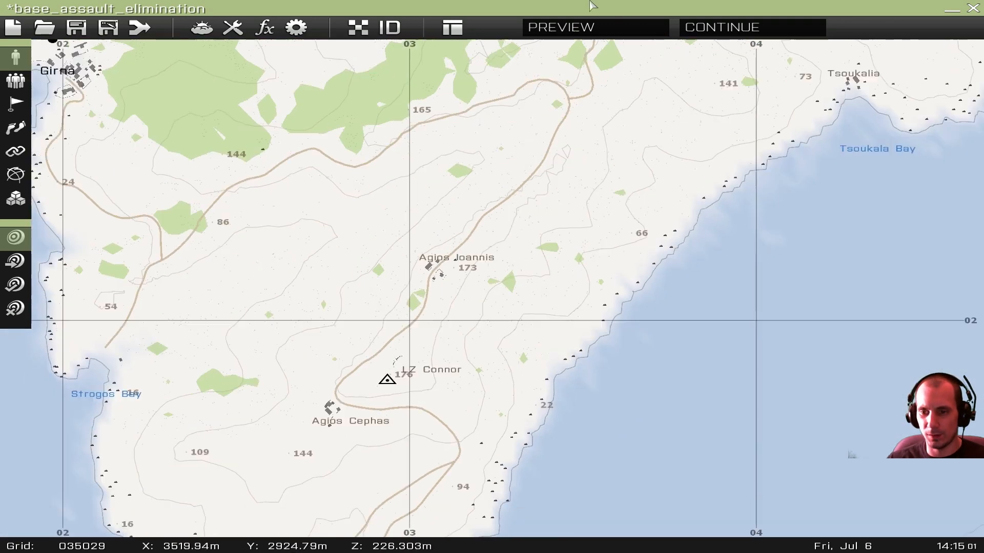
- Move the rifle squad to the roadside beside the buildings at Agios Ioannis
left_click_drag(559, 83, 470, 265)
right_click_drag(559, 84, 479, 258)
scroll(459, 287, "up", 3)
left_click_drag(470, 266, 518, 2)
right_click_drag(415, 353, 518, 1)
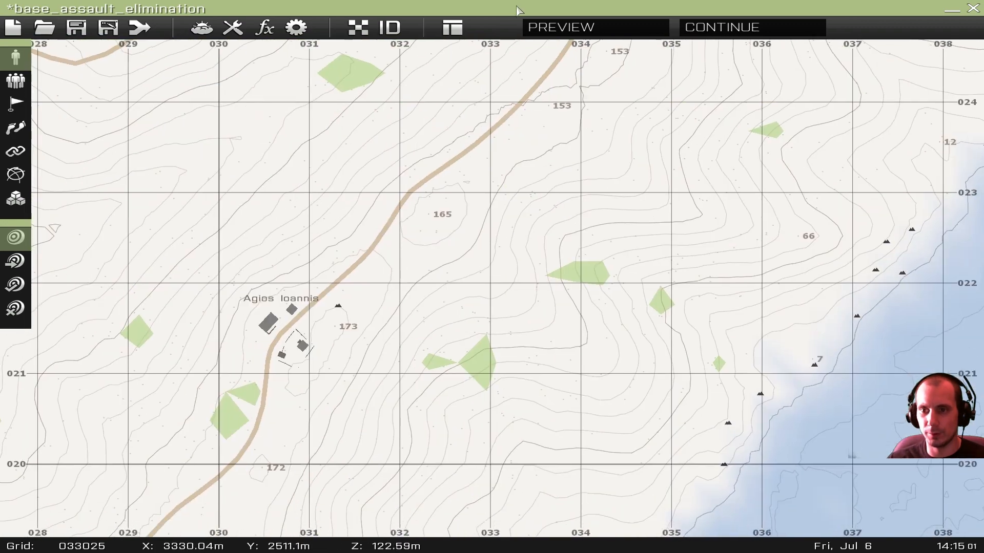
left_click_drag(323, 286, 394, 217)
right_click_drag(323, 285, 394, 217)
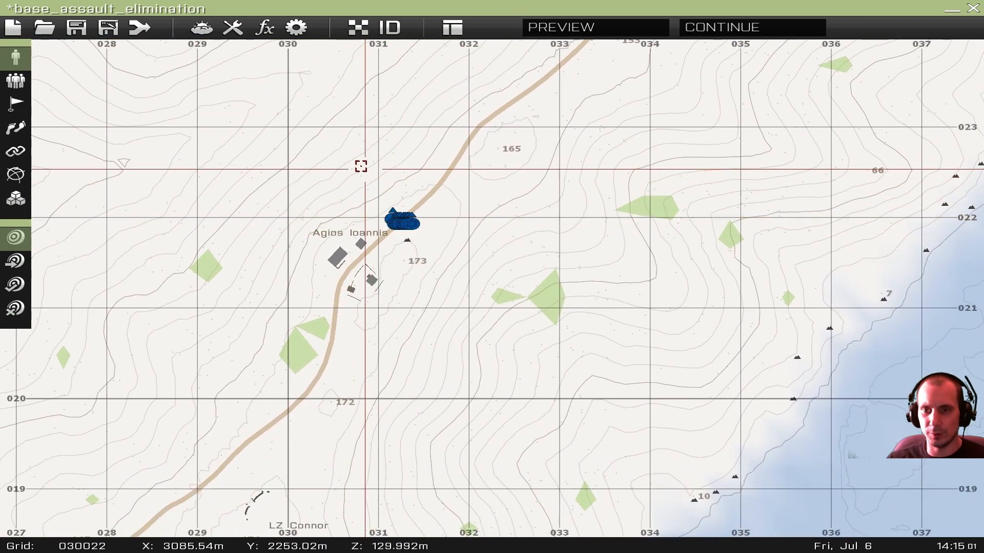
scroll(355, 168, "up", 3)
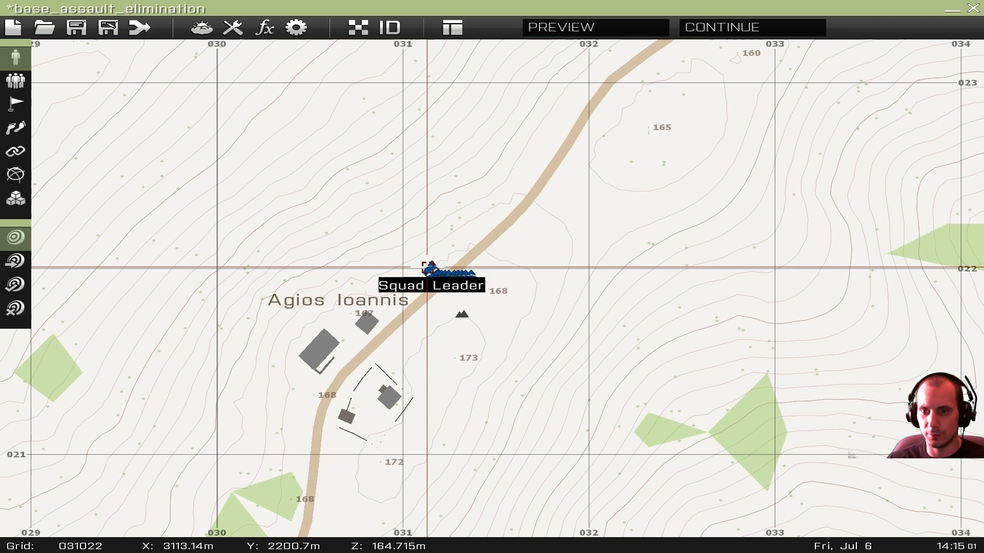
scroll(414, 288, "up", 3)
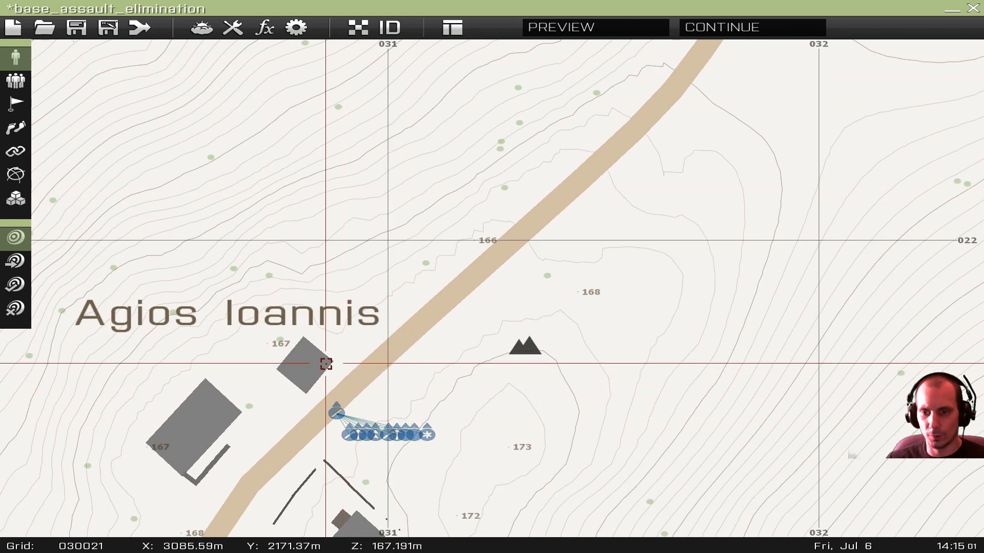
- Insert a MOVE waypoint for the rifle squad northeast of Agios Ioannis, with speed Limited and behavior Safe
left_click(16, 127)
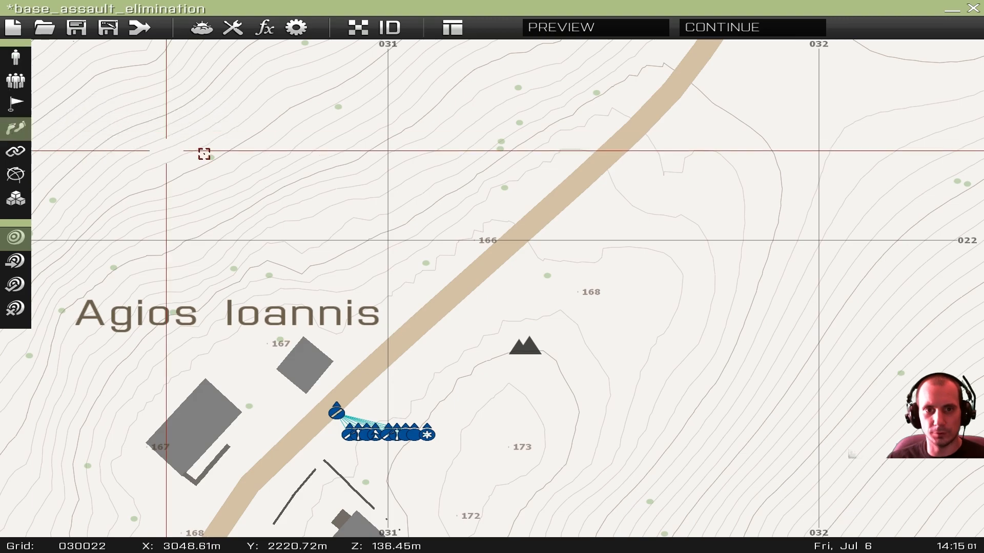
scroll(418, 150, "down", 6)
double_click(518, 202)
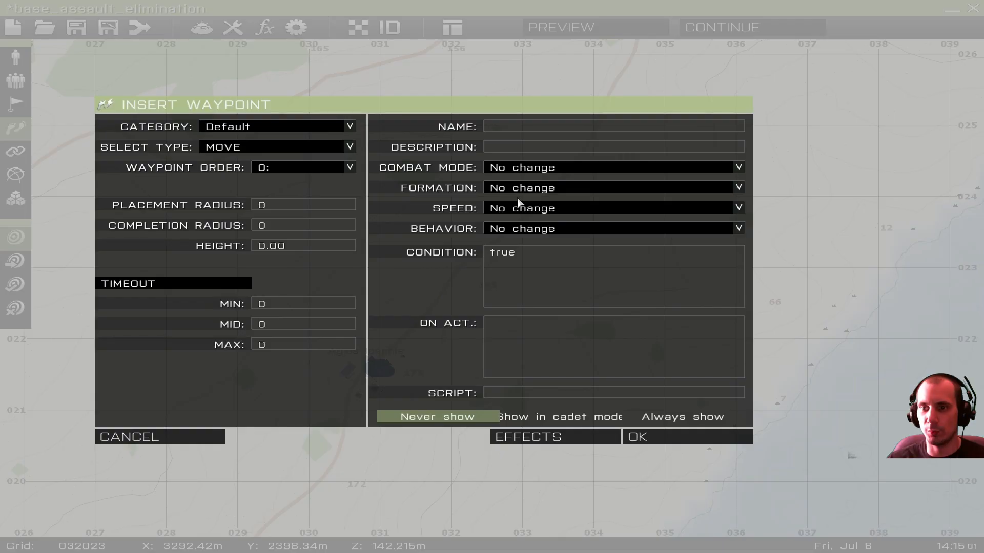
left_click(559, 207)
left_click(518, 231)
left_click(517, 228)
left_click(513, 263)
left_click(638, 437)
- Move the rifle squad's MOVE waypoint north into the walled compound of Camp Maxwell
right_click_drag(604, 84, 551, 344)
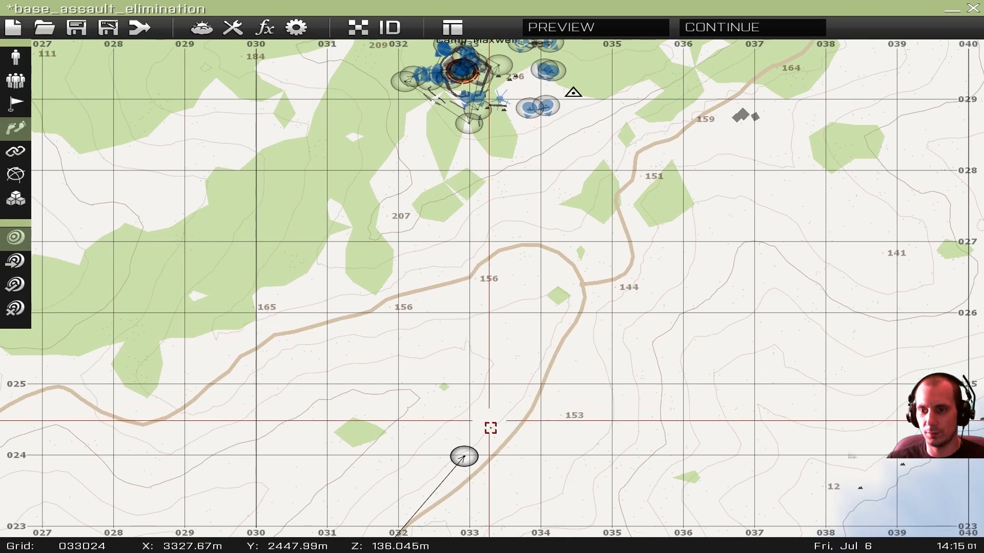
left_click_drag(459, 452, 432, 127)
scroll(433, 128, "up", 3)
scroll(410, 307, "up", 3)
left_click_drag(446, 349, 570, 111)
scroll(425, 253, "down", 2)
right_click_drag(542, 196, 433, 262)
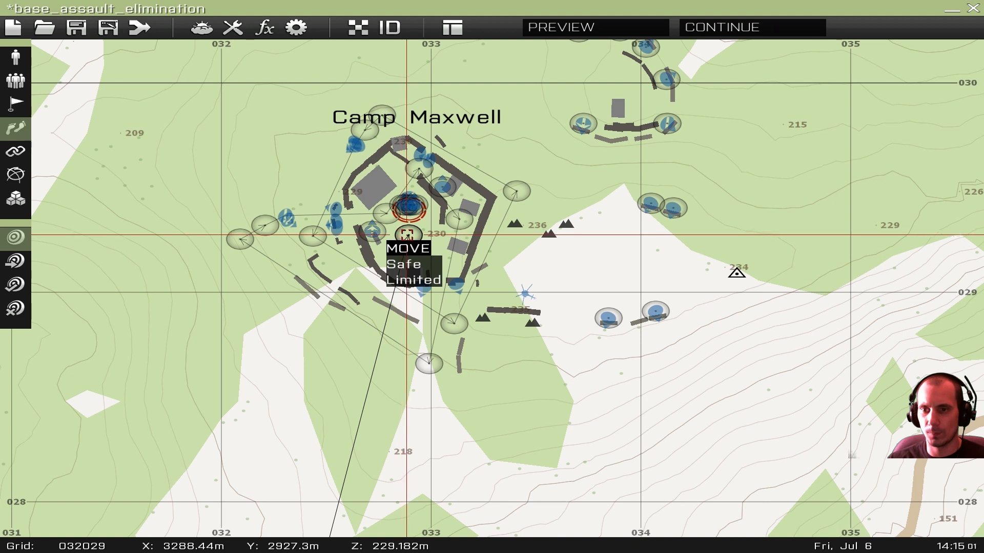
- Shift the MOVE waypoint slightly south inside Camp Maxwell and set its minimum timeout to 120
mouse_move(408, 236)
left_mouse_down()
mouse_move(416, 260)
mouse_move(414, 249)
left_mouse_up()
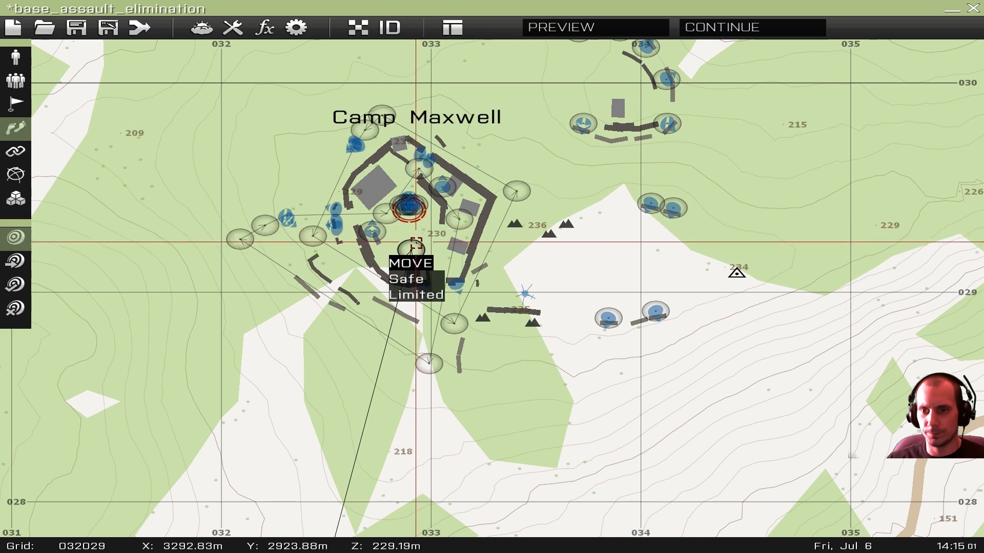
double_click(411, 247)
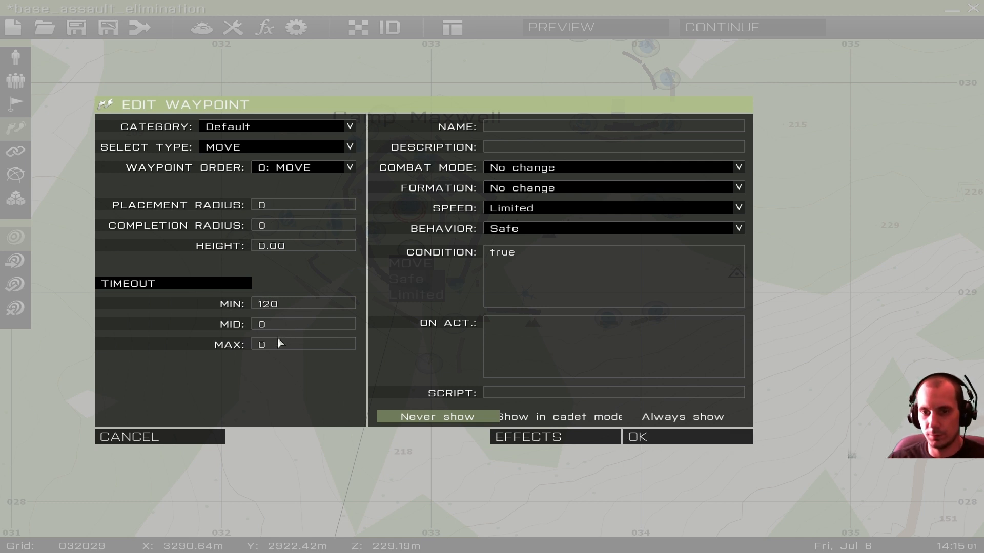
left_click(664, 437)
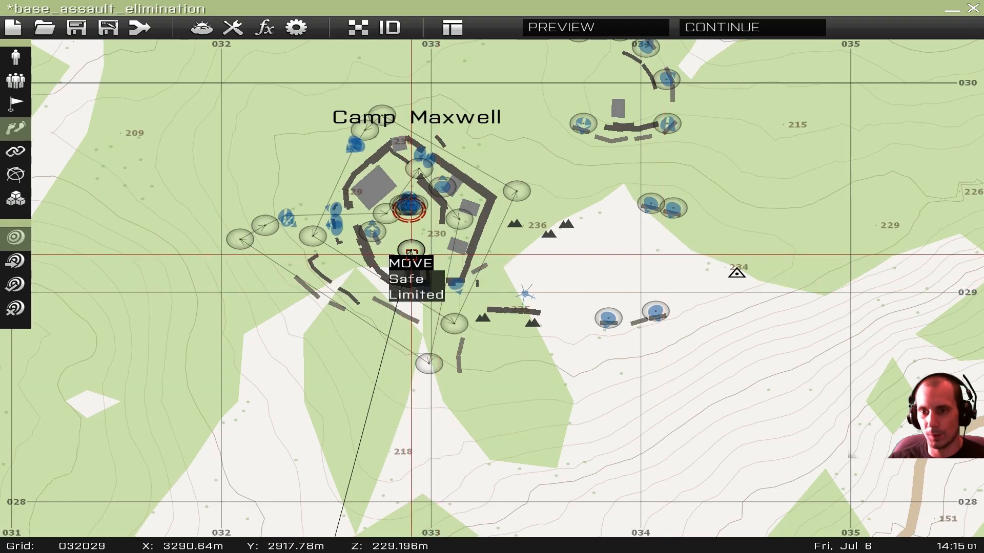
- Insert a MOVE waypoint for the rifle squad just west of the buildings at Tsoukalia, with speed Limited and behavior Safe
right_click_drag(149, 358, 514, 248)
scroll(459, 290, "down", 3)
right_click_drag(404, 318, 523, 224)
scroll(471, 308, "down", 3)
right_click_drag(574, 270, 461, 292)
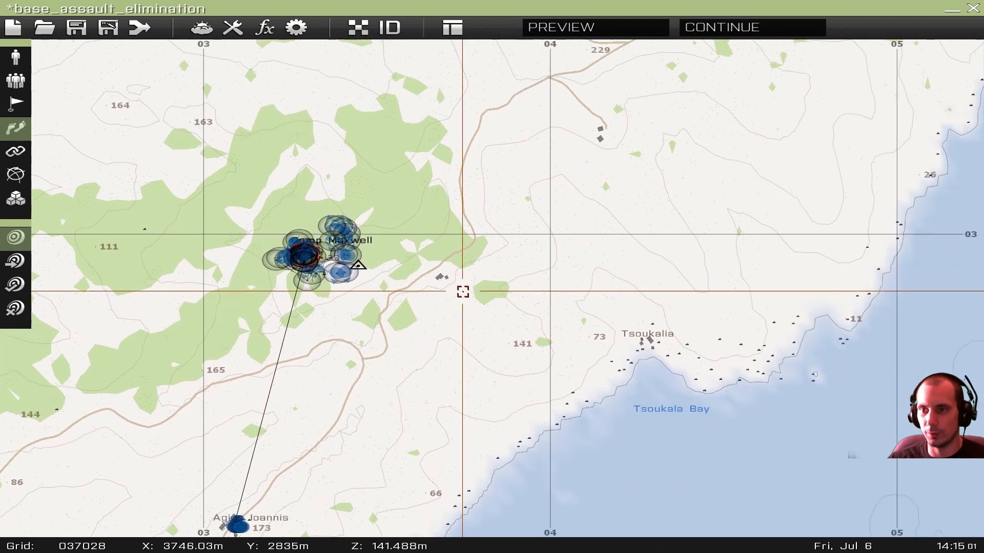
scroll(622, 315, "up", 3)
scroll(627, 343, "up", 2)
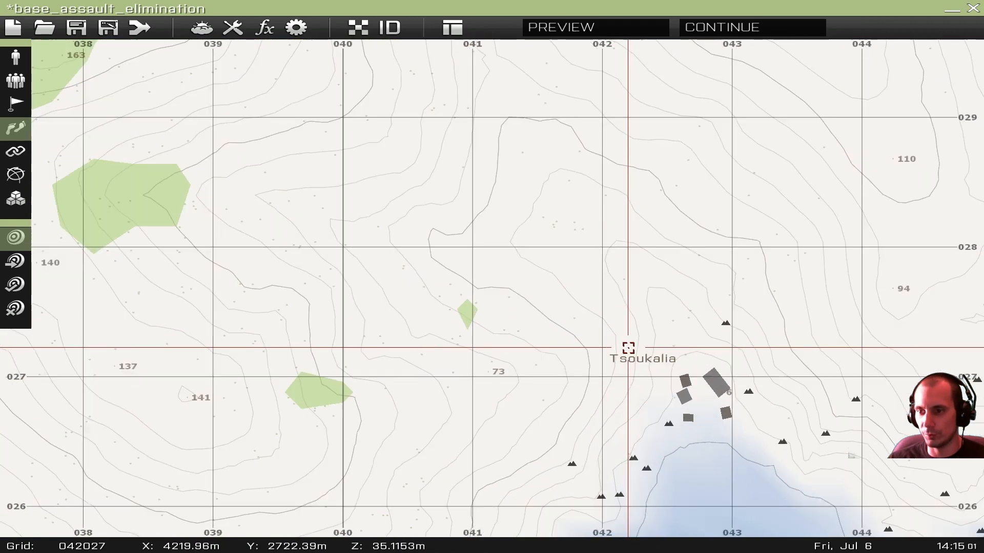
double_click(646, 381)
left_click(549, 208)
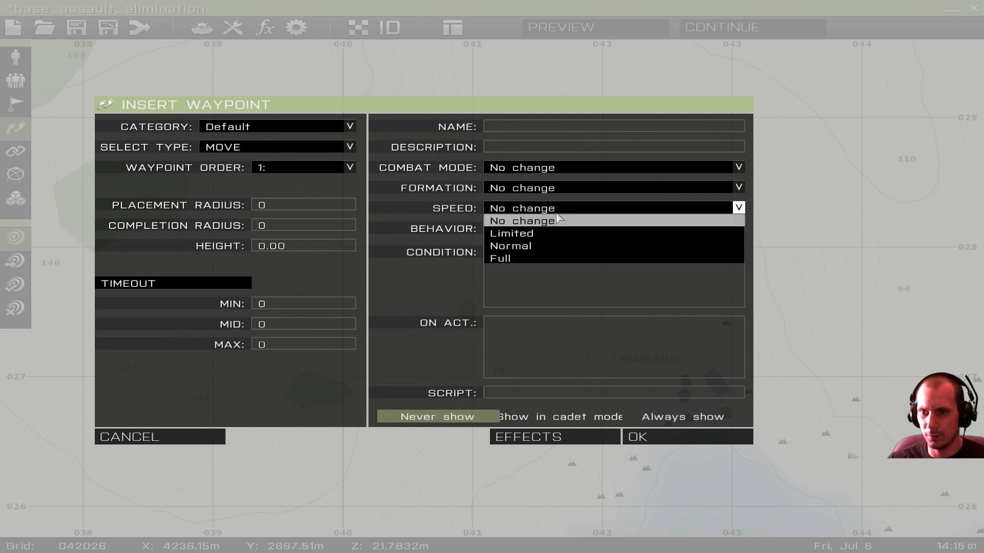
left_click(532, 232)
left_click(533, 229)
left_click(531, 266)
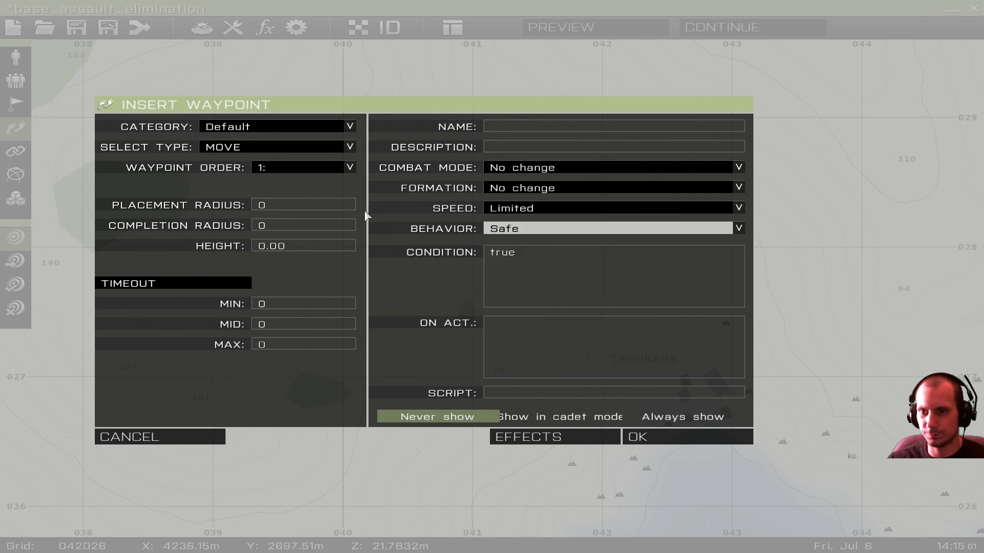
left_click(633, 440)
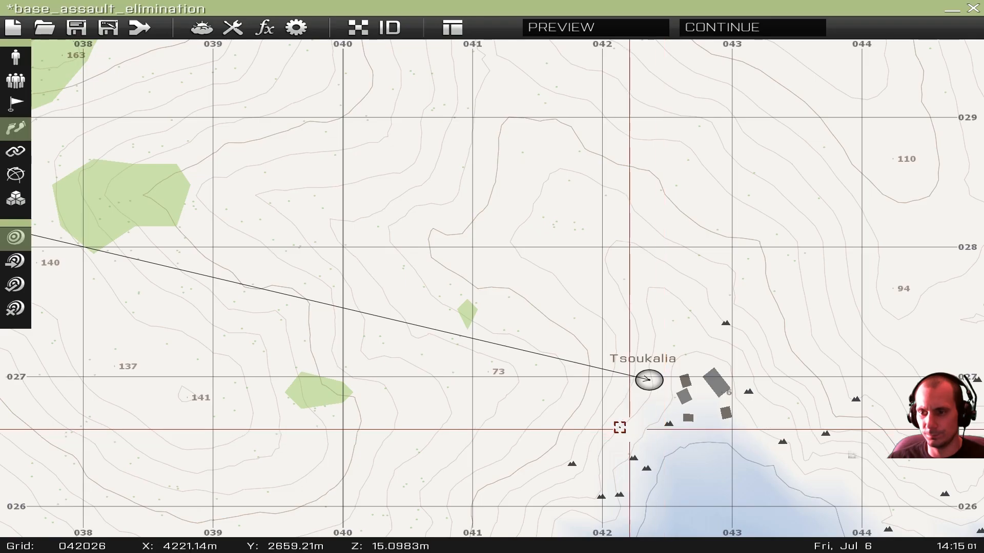
- Set the minimum timeout of the rifle squad's Tsoukalia waypoint to 120
double_click(646, 379)
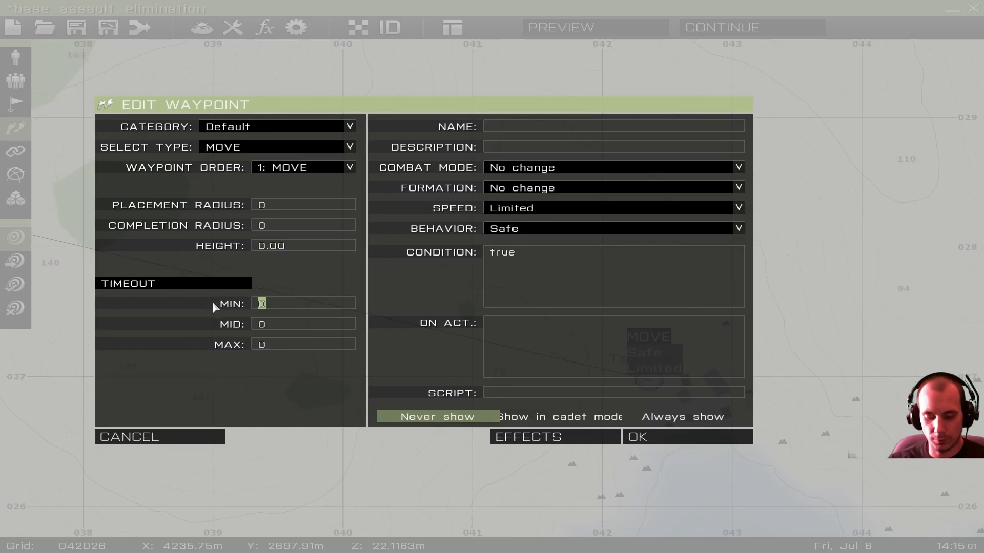
type("120")
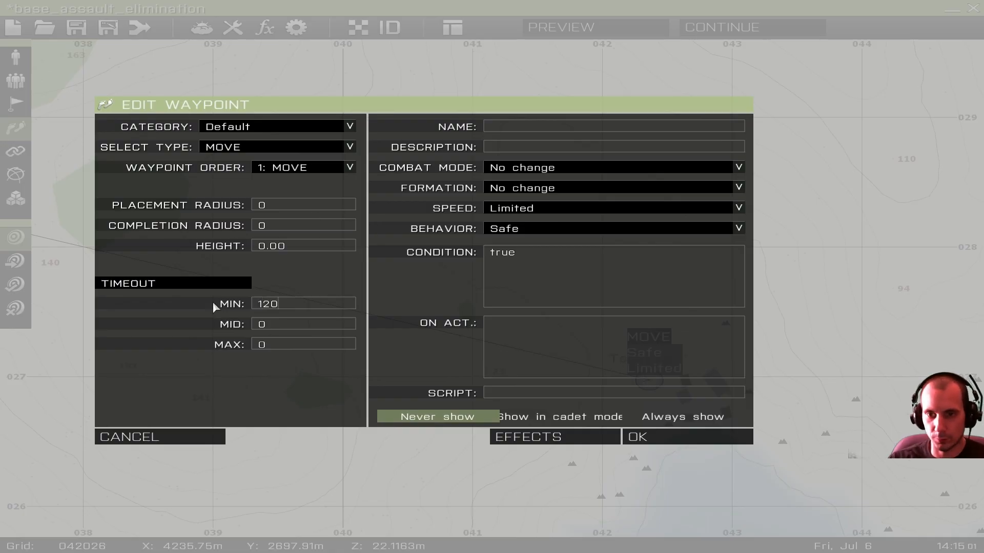
left_click(675, 440)
- Insert a CYCLE waypoint just southwest of the rifle squad's Tsoukalia waypoint, with speed Limited and behavior Safe
scroll(647, 379, "down", 5)
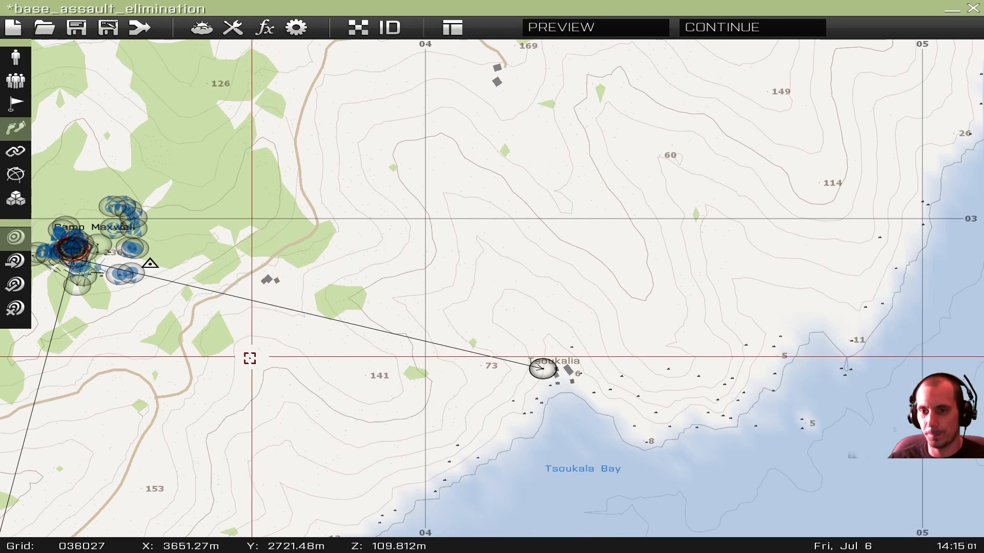
right_click_drag(254, 357, 555, 254)
right_click_drag(479, 261, 525, 148)
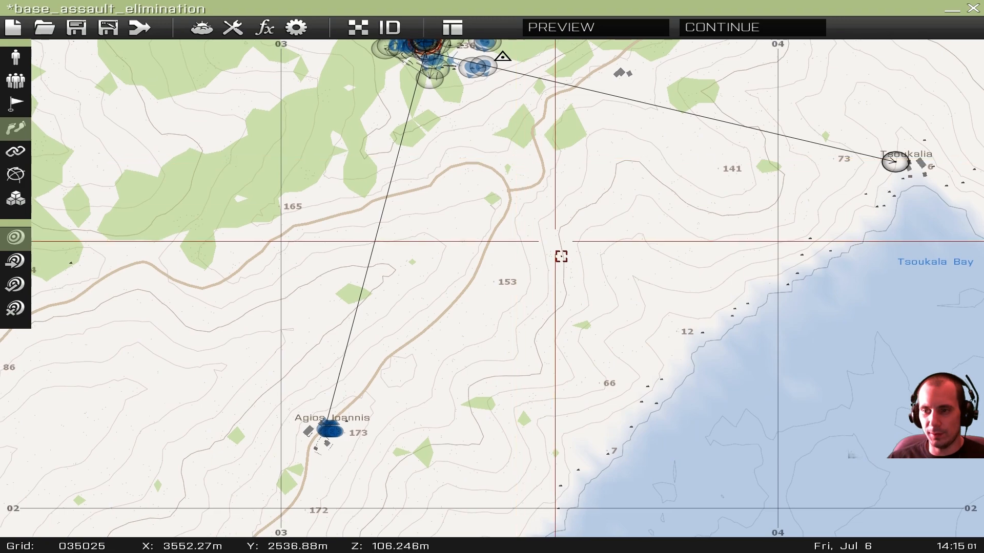
double_click(861, 181)
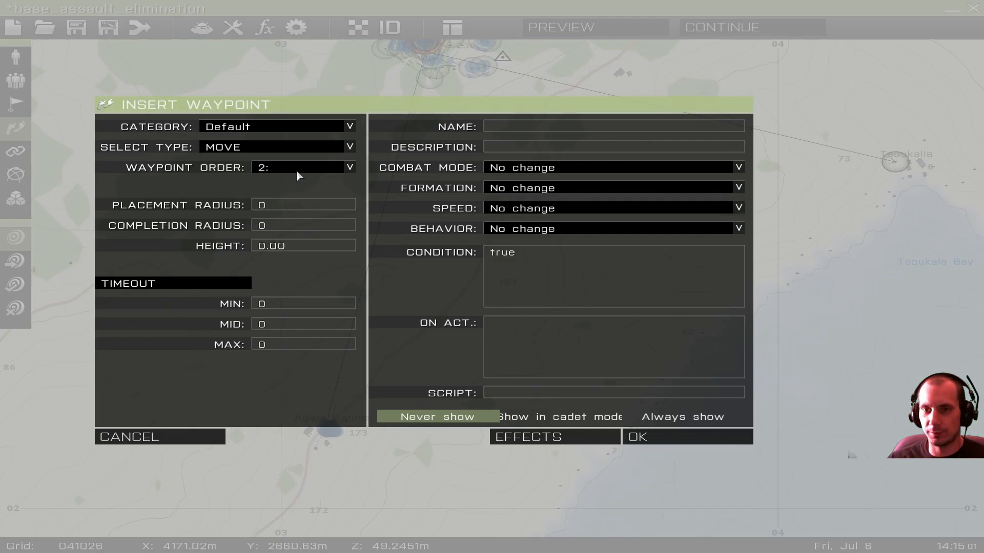
left_click(241, 148)
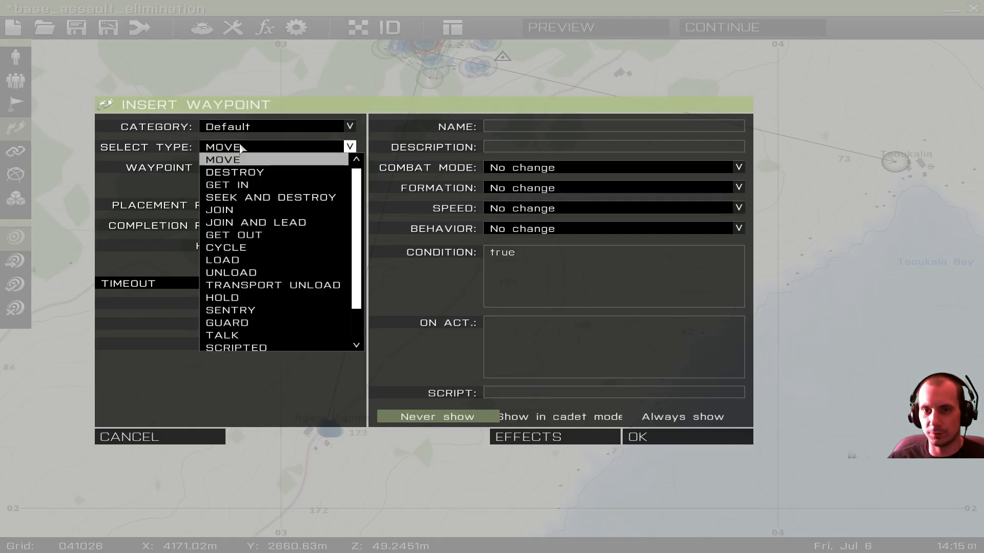
left_click(253, 249)
left_click(542, 209)
left_click(542, 232)
left_click(542, 229)
left_click(513, 266)
left_click(661, 437)
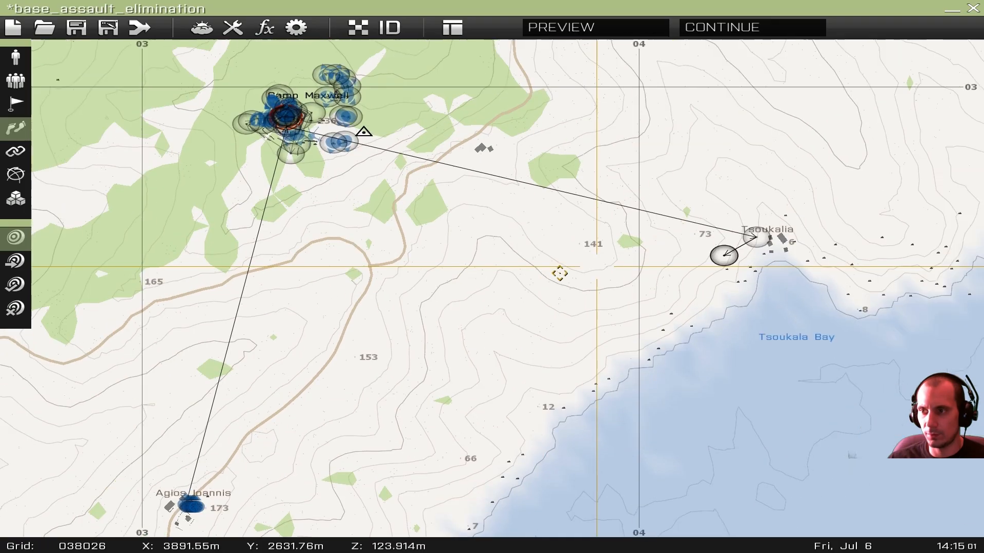
- Examine the rifle squad's patrol route between Agios Ioannis, Camp Maxwell and Tsoukalia, along with the terrain around the camp
right_click_drag(306, 277, 544, 164)
right_click_drag(488, 303, 539, 363)
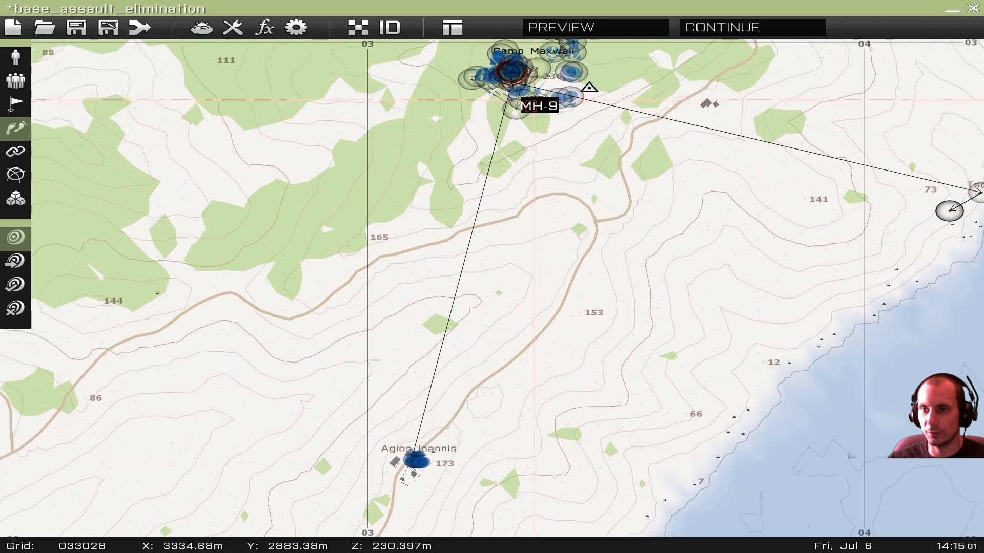
right_click_drag(668, 276, 553, 186)
right_click_drag(556, 229, 525, 178)
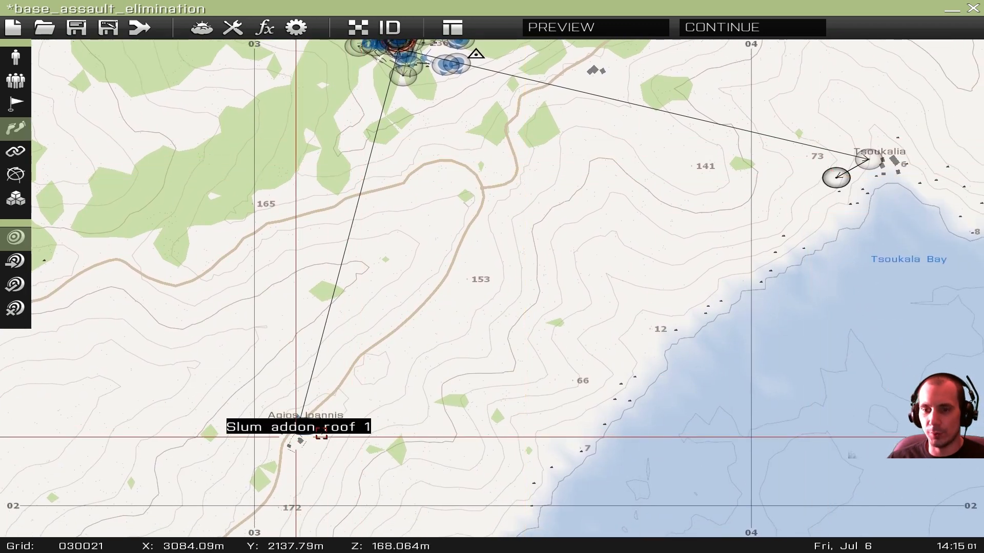
right_click_drag(427, 82, 573, 280)
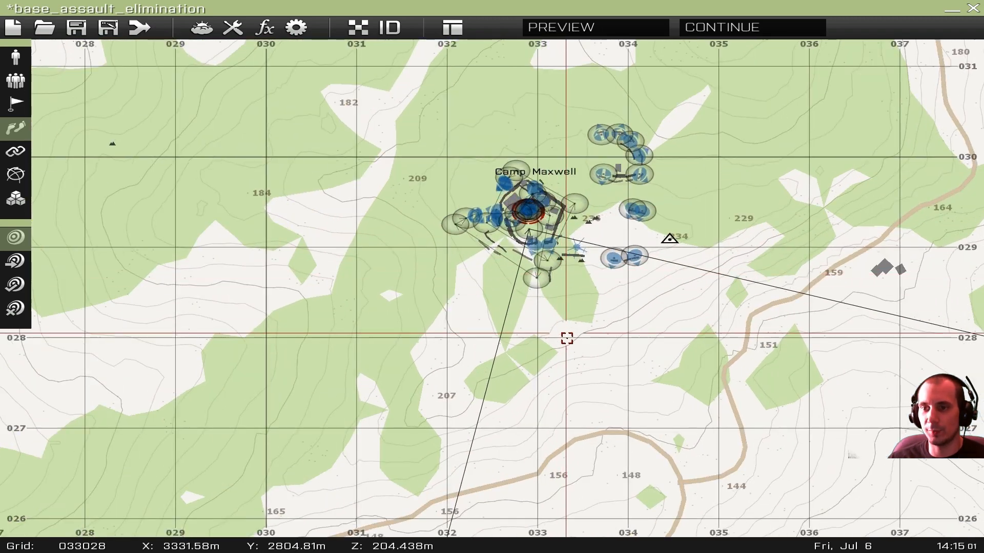
scroll(567, 334, "up", 5)
scroll(570, 345, "down", 7)
scroll(560, 335, "up", 1)
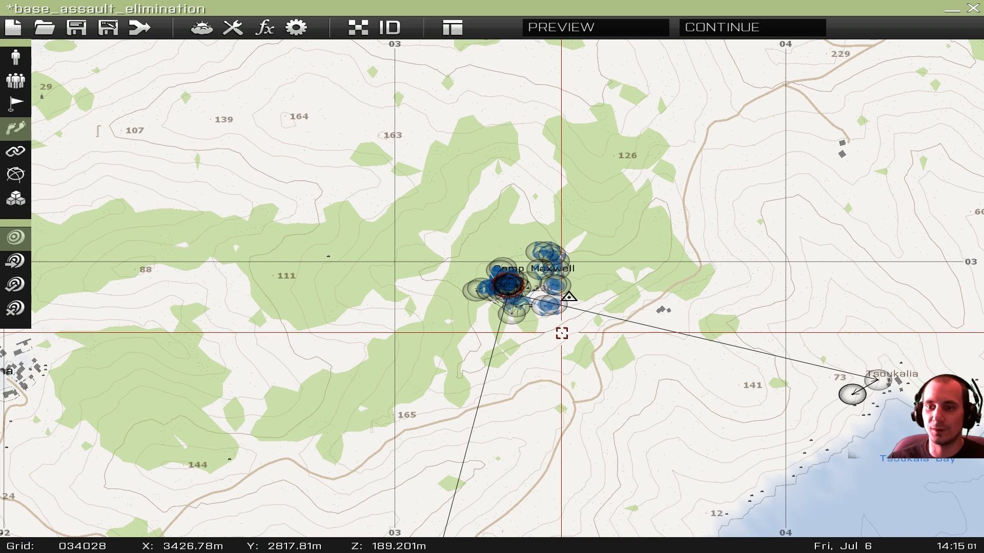
scroll(563, 333, "down", 4)
scroll(566, 333, "up", 6)
right_click_drag(665, 305, 476, 73)
right_click_drag(417, 212, 481, 224)
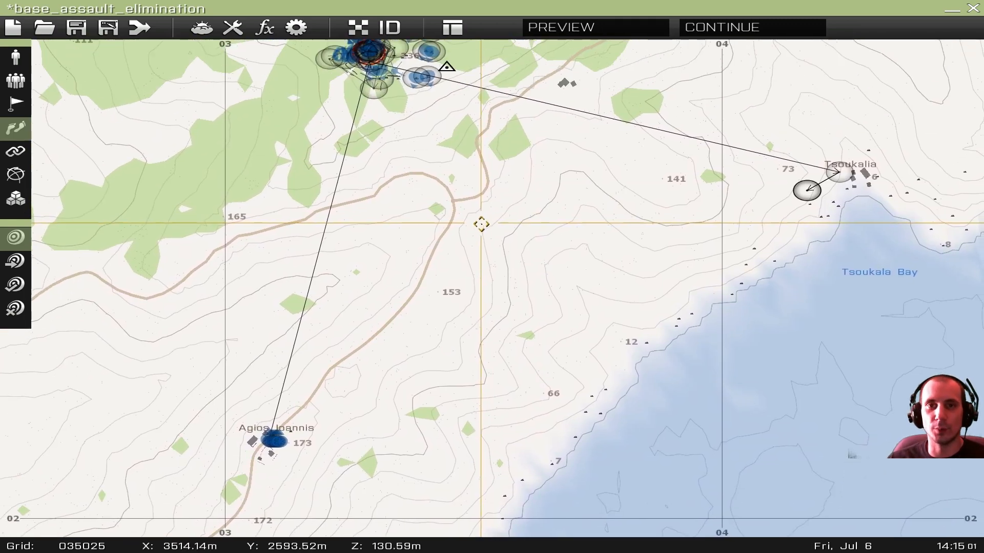
right_click_drag(481, 189, 492, 292)
scroll(379, 264, "up", 6)
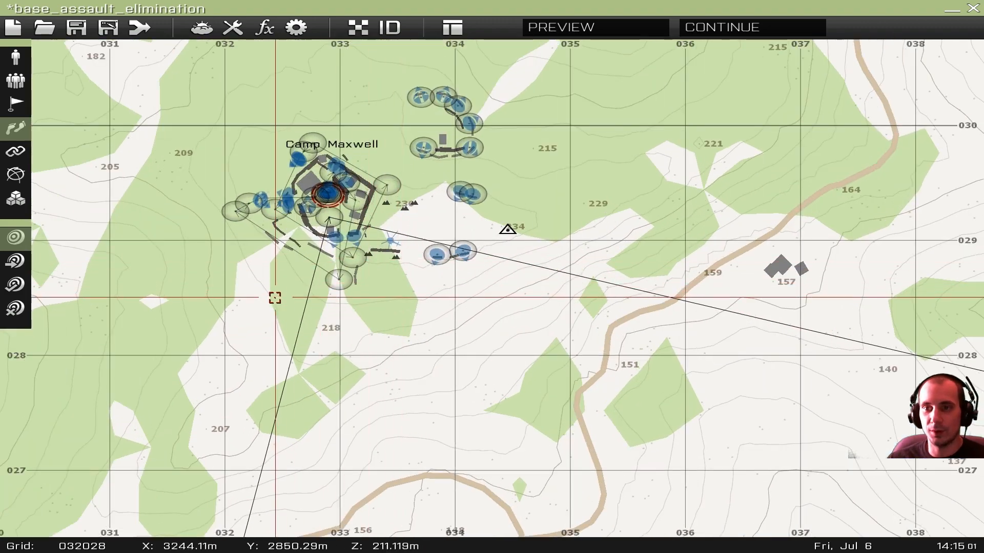
scroll(751, 303, "down", 8)
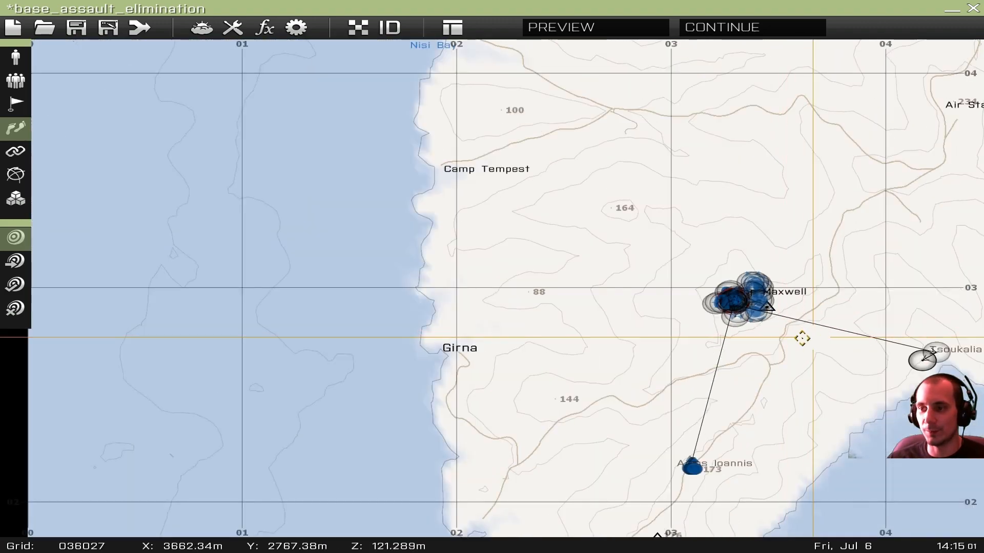
right_click_drag(799, 338, 418, 271)
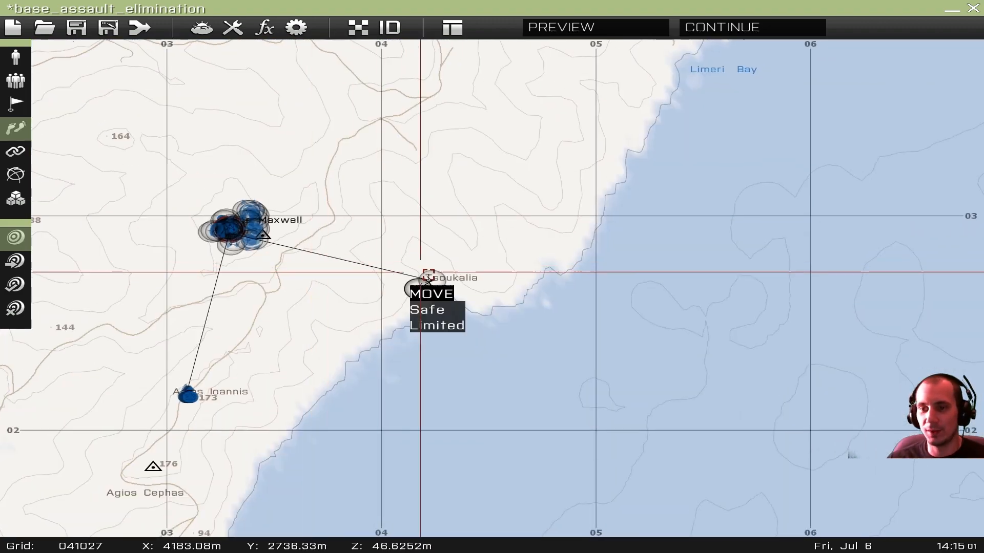
scroll(419, 272, "up", 5)
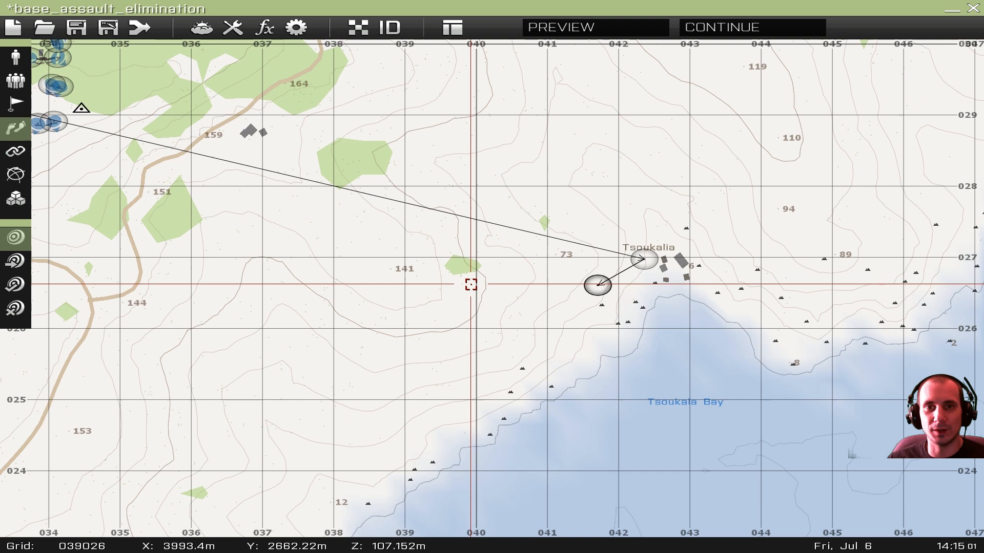
scroll(466, 283, "down", 4)
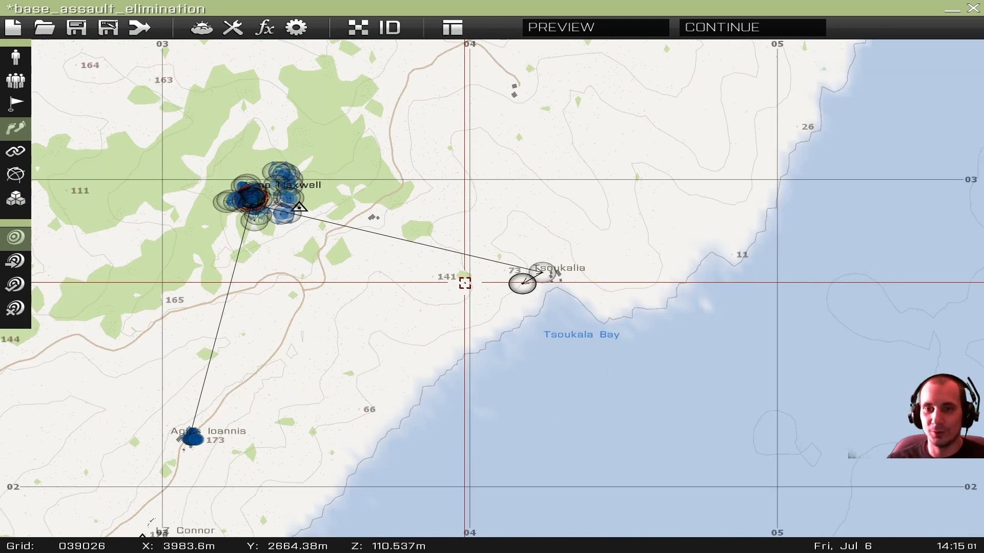
scroll(176, 152, "up", 5)
right_click_drag(482, 316, 428, 212)
right_click_drag(718, 293, 736, 351)
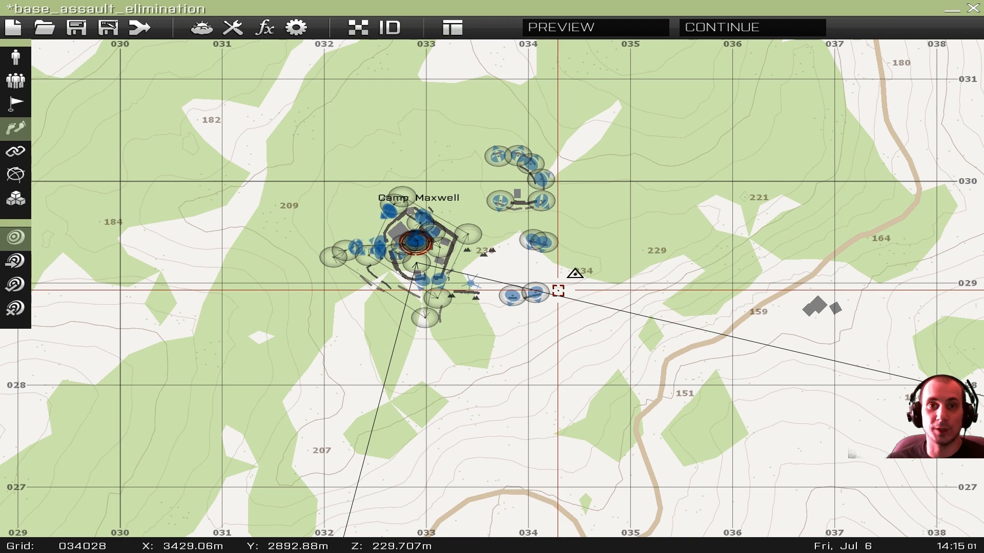
scroll(558, 291, "down", 6)
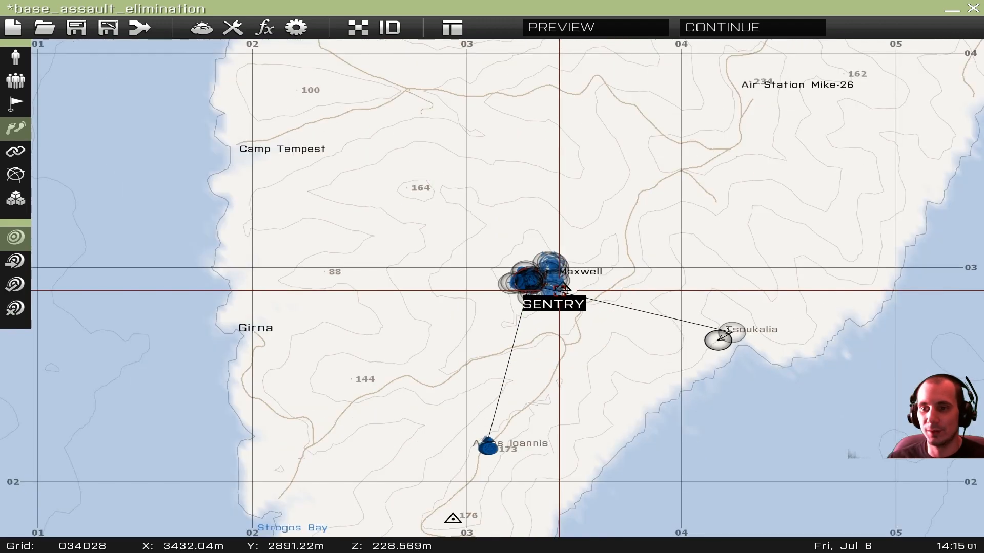
- Insert a BLUFOR Rifle Squad group of faction Blue and class Infantry in the forest west of Camp Maxwell
scroll(565, 340, "up", 6)
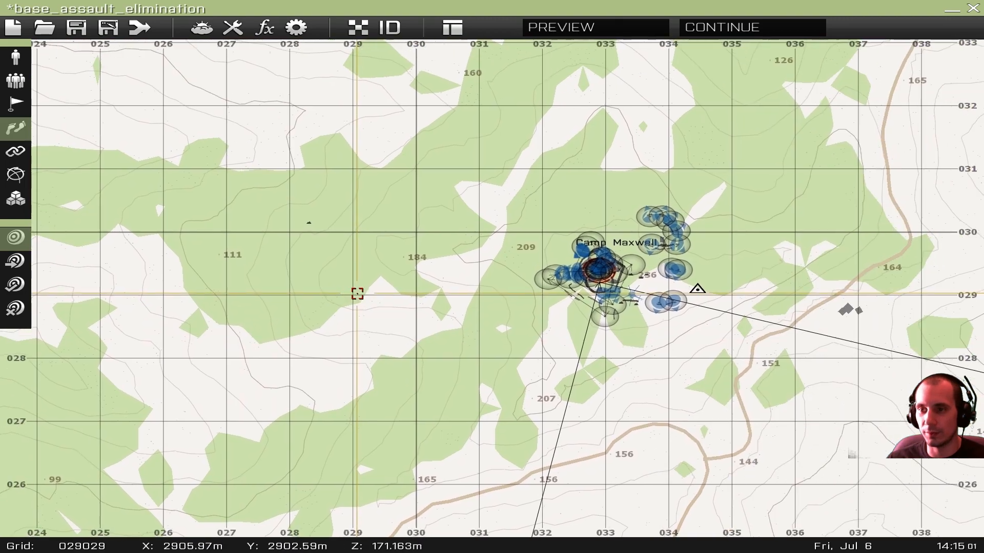
double_click(294, 223)
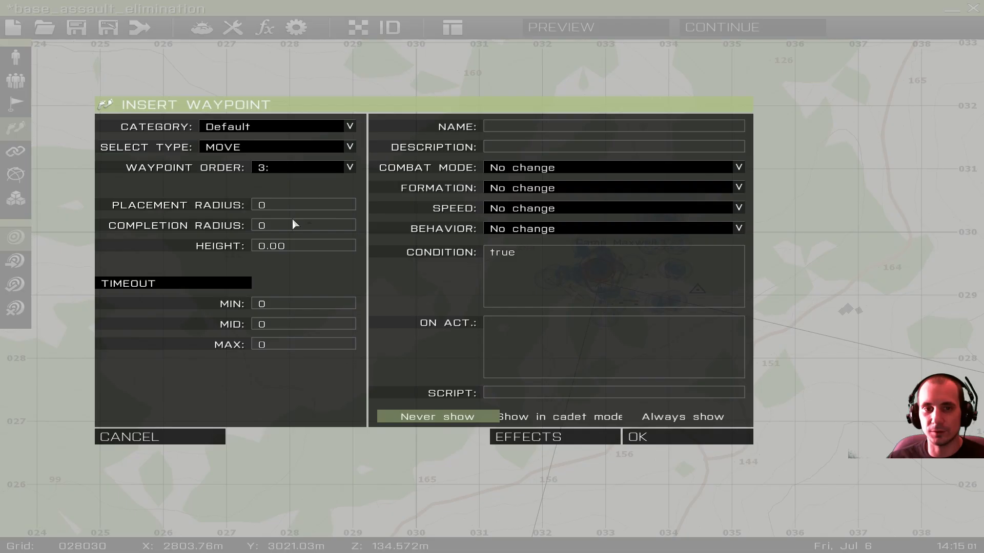
left_click(197, 435)
key("F2")
double_click(312, 235)
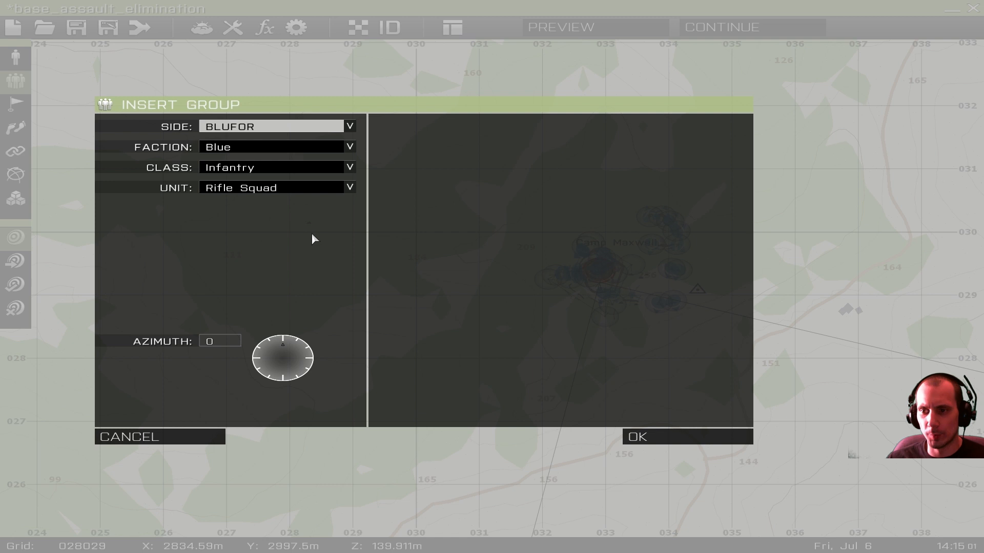
left_click(236, 189)
left_click(301, 201)
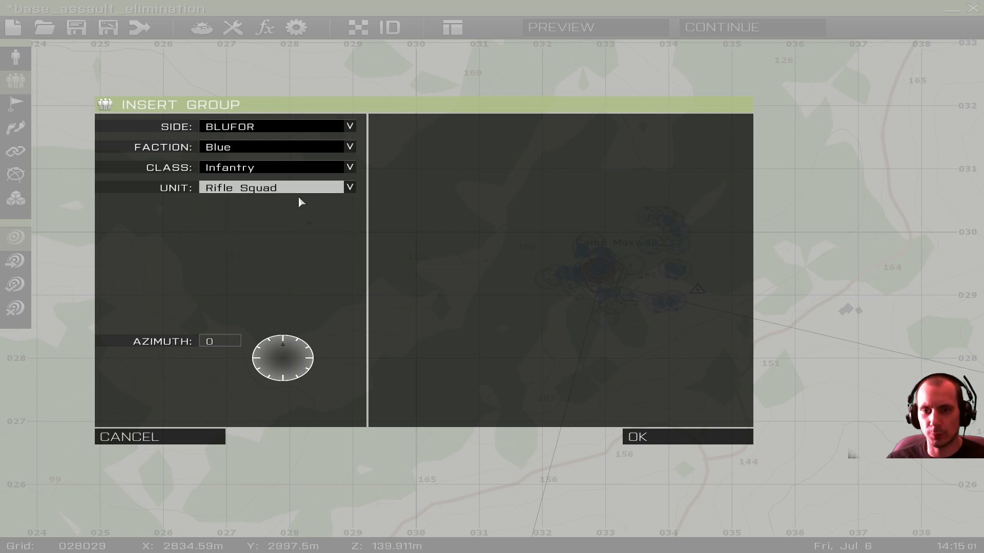
left_click(656, 437)
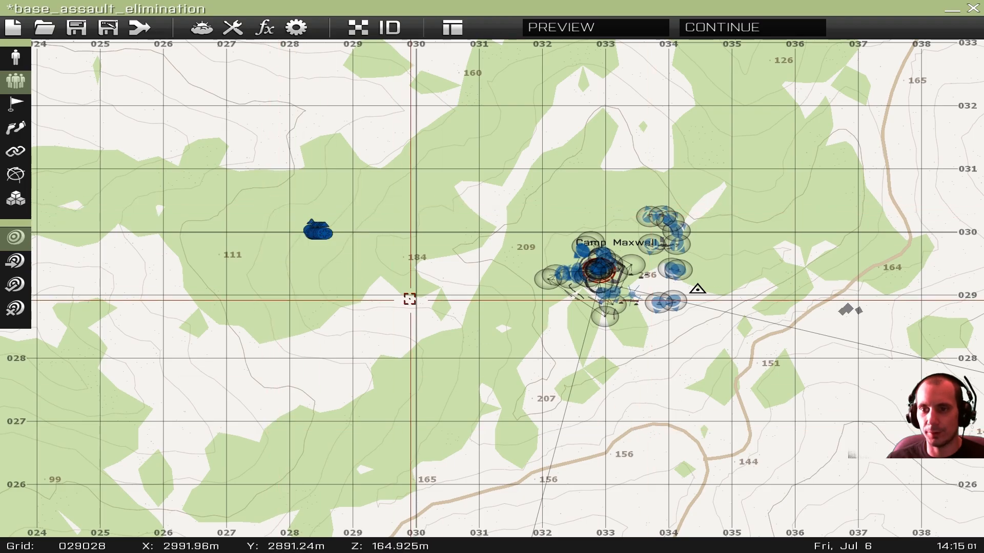
- Select all units of the rifle squad in the forest west of Camp Maxwell and switch to waypoint placement
right_click_drag(276, 237, 513, 293)
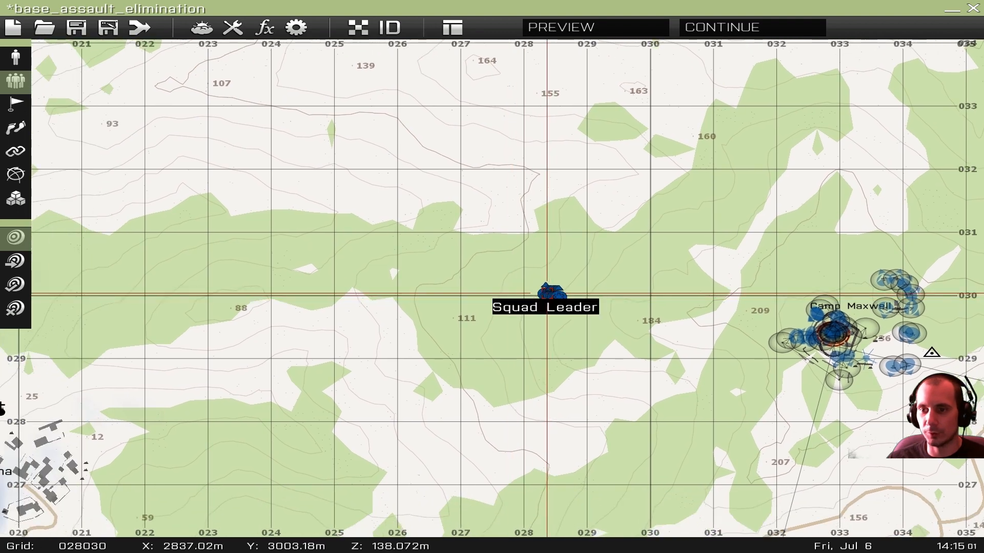
scroll(547, 294, "up", 5)
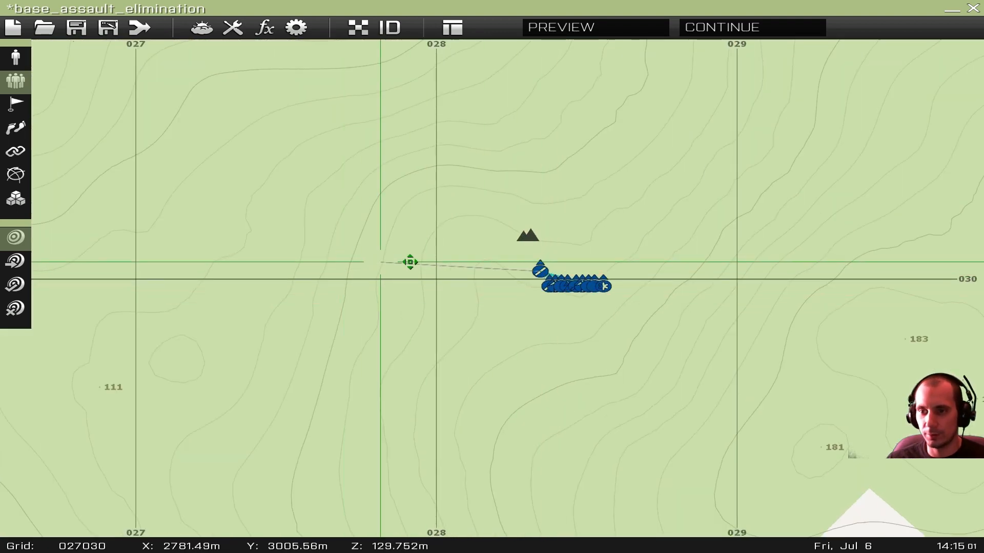
scroll(491, 250, "up", 3)
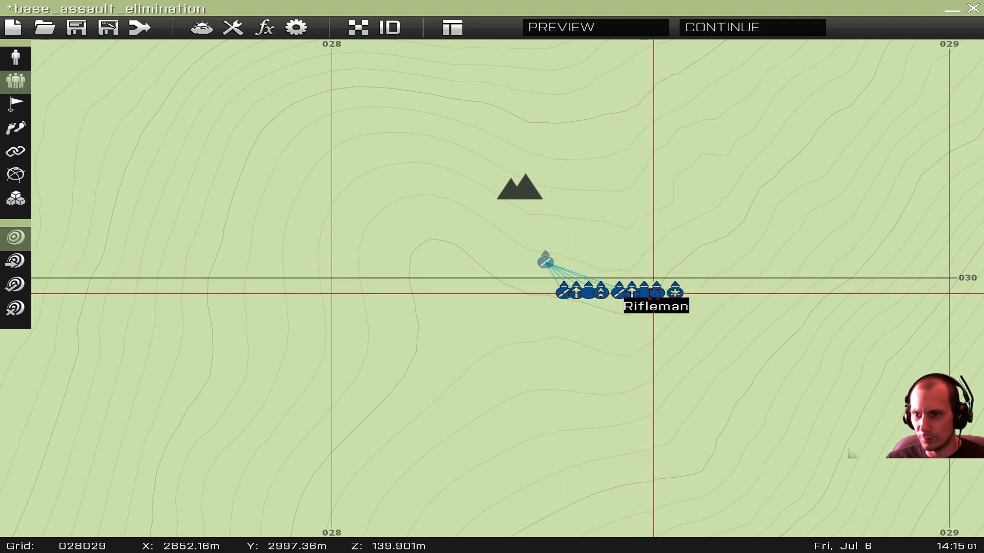
scroll(653, 294, "up", 2)
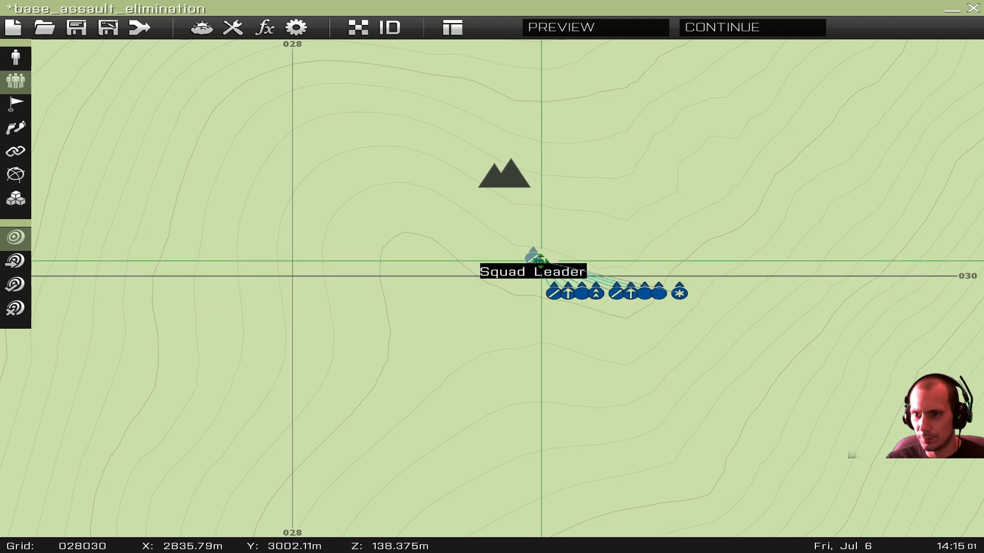
scroll(503, 244, "down", 2)
left_click(15, 58)
left_click_drag(368, 186, 657, 350)
left_click(14, 131)
scroll(472, 241, "down", 6)
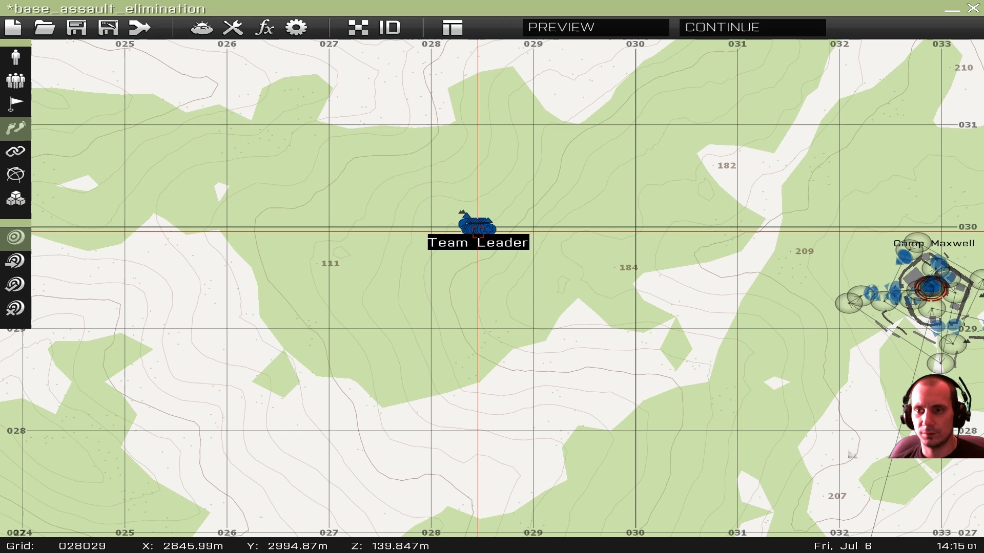
- Insert a MOVE waypoint for the western rifle squad, speed Limited and behavior Safe, and position it in the forest north-northwest of Camp Maxwell
scroll(435, 254, "up", 2)
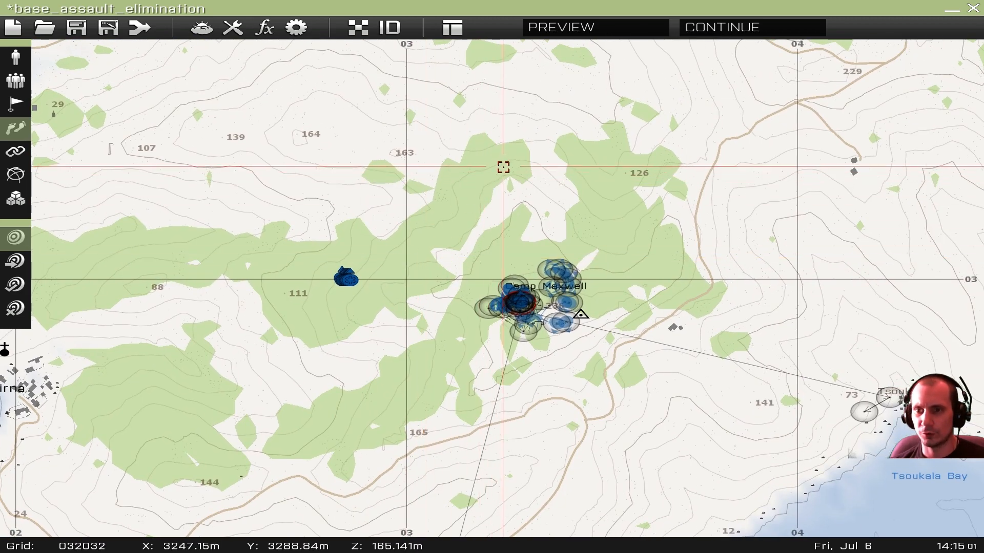
scroll(333, 249, "up", 2)
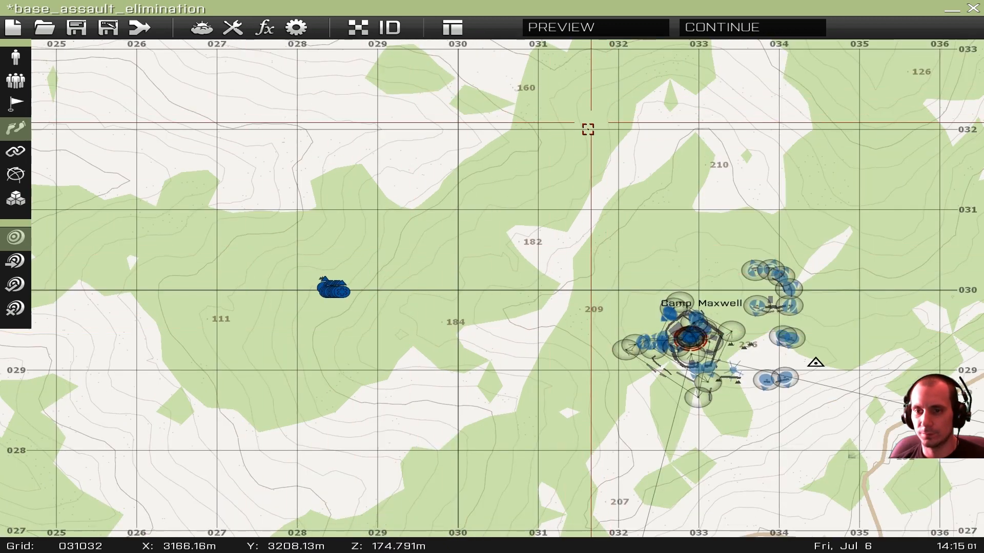
scroll(321, 289, "up", 2)
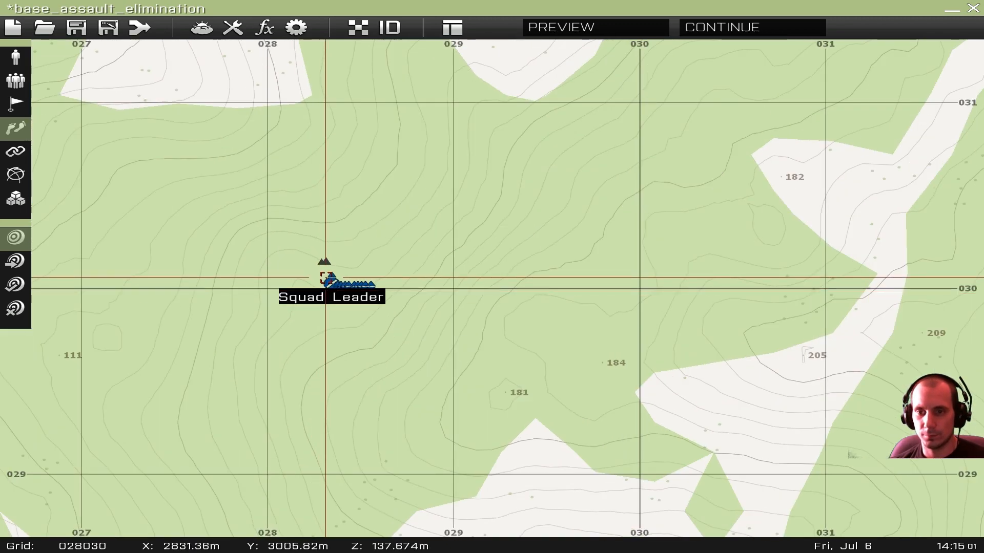
scroll(325, 277, "up", 2)
scroll(285, 193, "down", 5)
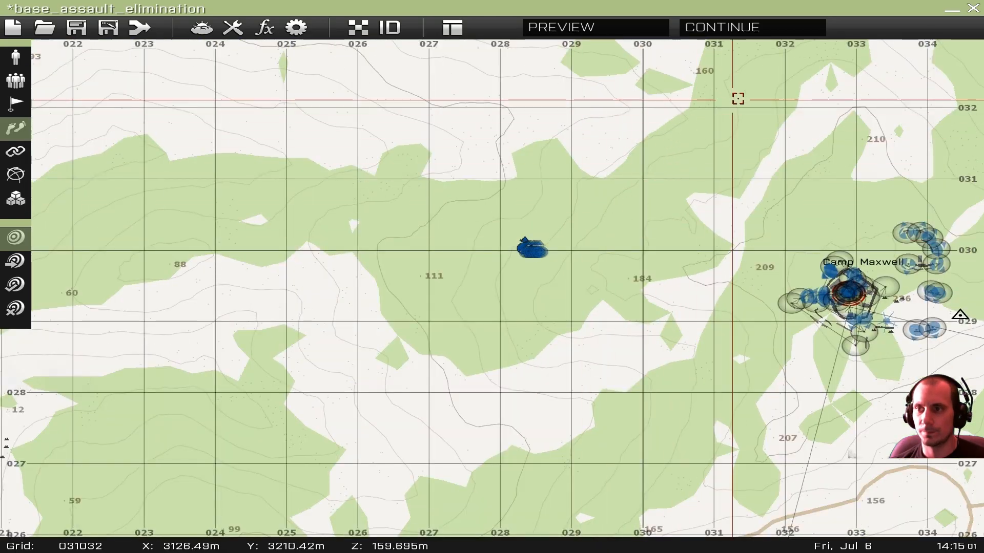
double_click(745, 102)
left_click(599, 208)
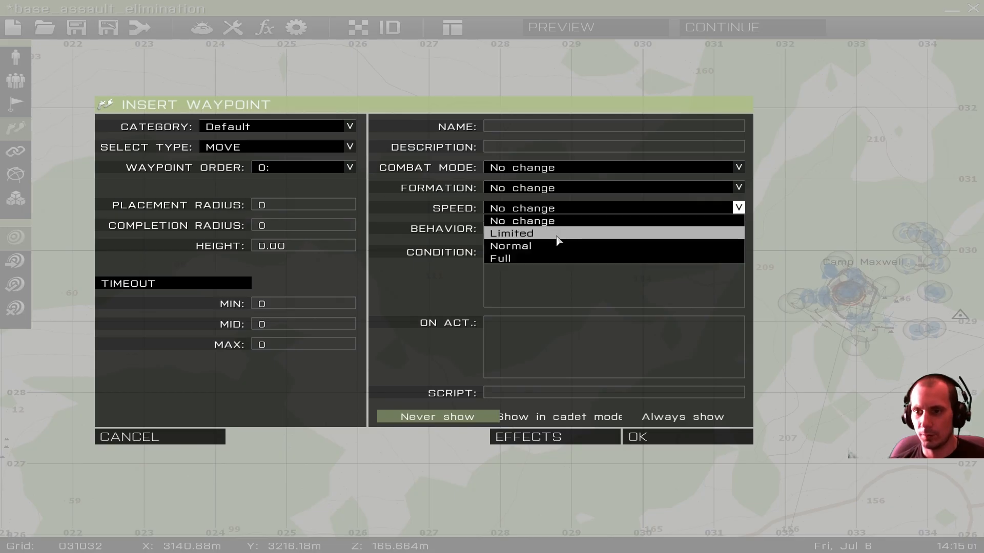
left_click(558, 234)
left_click(564, 228)
left_click(564, 266)
left_click(676, 434)
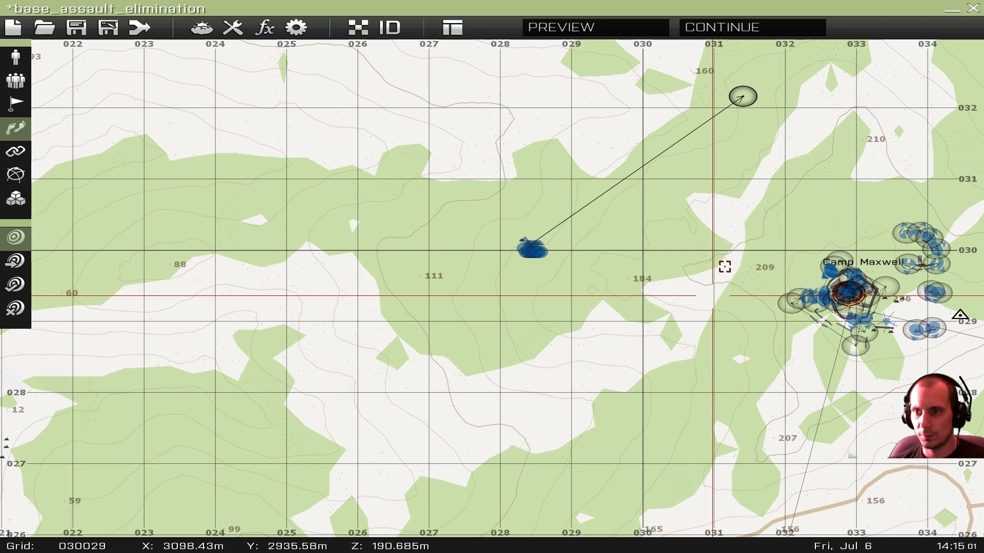
right_click_drag(758, 176, 486, 358)
left_click_drag(466, 276, 501, 234)
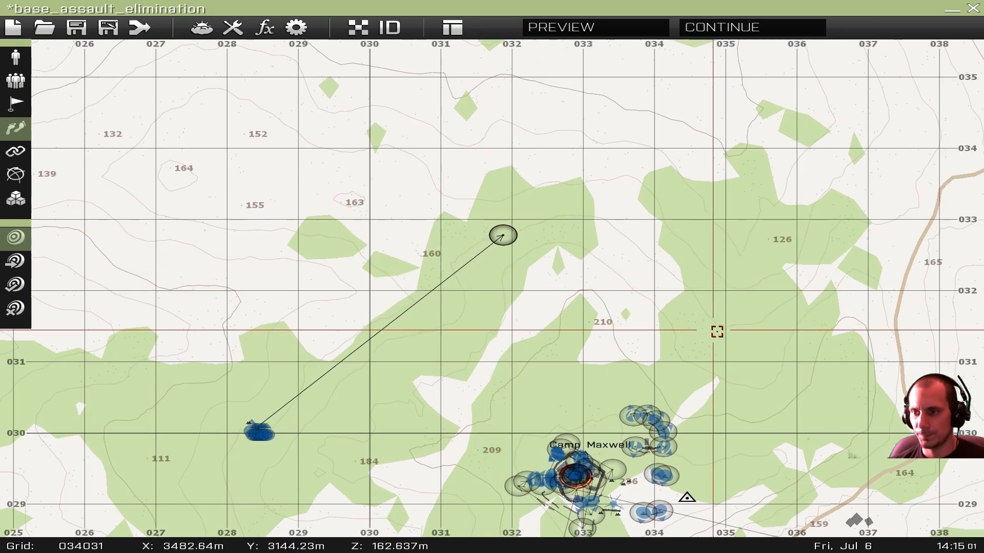
- Insert the squad's second MOVE waypoint in the forest northeast of Camp Maxwell, with speed Limited and behavior Safe
double_click(779, 351)
left_click(534, 209)
left_click(530, 233)
left_click(529, 230)
left_click(512, 265)
left_click(700, 434)
- Insert the squad's third MOVE waypoint in the small wood southeast of Camp Maxwell, with speed Limited and behavior Safe
right_click_drag(670, 357, 527, 163)
right_click_drag(566, 348, 550, 224)
double_click(530, 289)
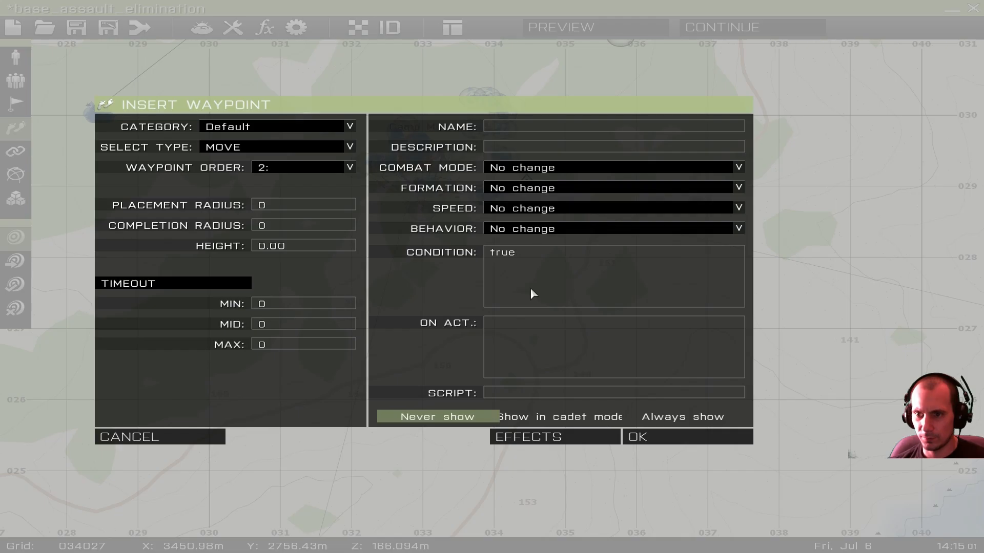
left_click(531, 234)
left_click(532, 230)
left_click(512, 265)
left_click(666, 437)
- Insert the squad's fourth MOVE waypoint in the western forest just southeast of its start, with speed Limited and behavior Safe
right_click_drag(476, 280, 646, 213)
right_click_drag(377, 108, 469, 204)
double_click(398, 180)
left_click(535, 234)
left_click(538, 229)
left_click(538, 265)
left_click(661, 437)
- Insert a CYCLE waypoint just south of the western squad's starting position, with speed Limited and behavior Safe
double_click(367, 181)
left_click(534, 208)
left_click(536, 232)
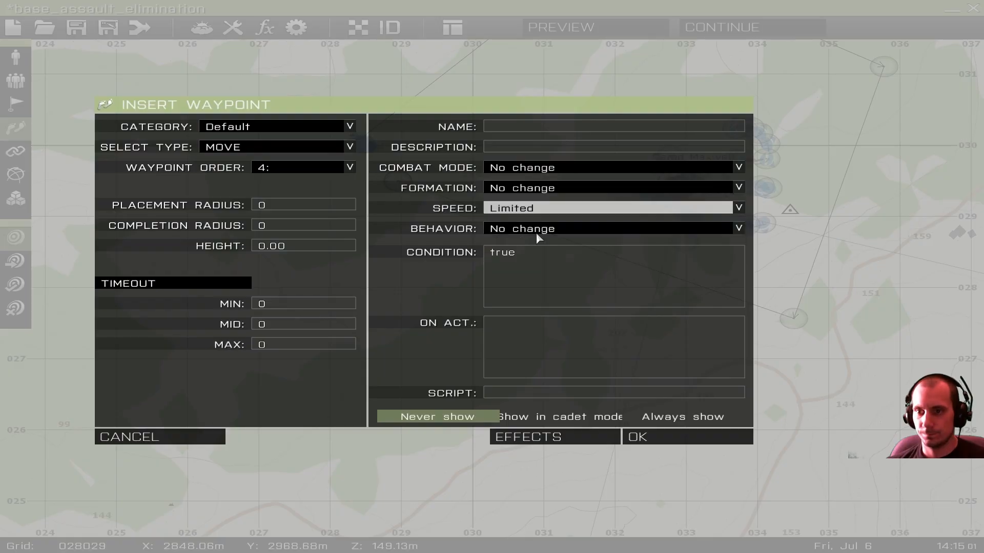
left_click(536, 231)
left_click(535, 267)
left_click(279, 149)
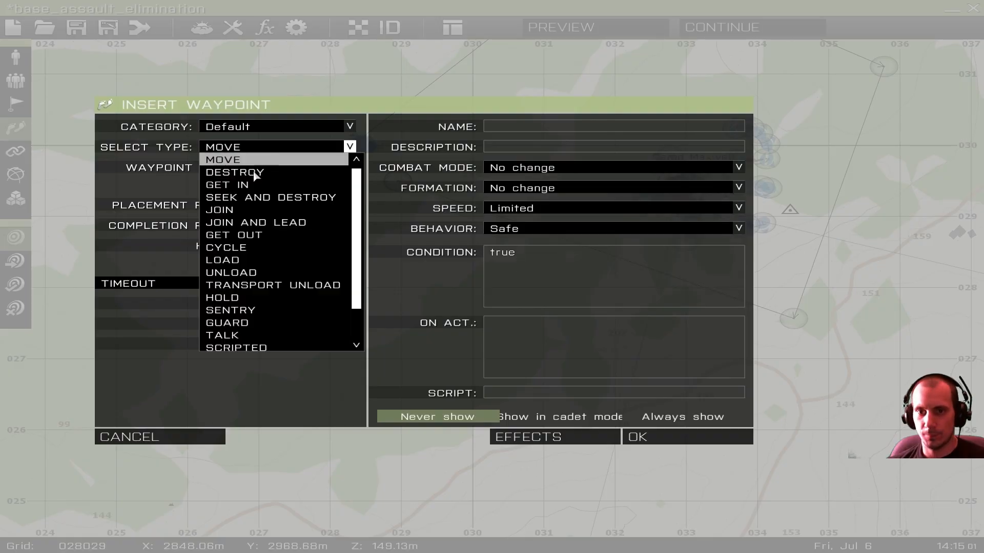
left_click(262, 248)
left_click(648, 433)
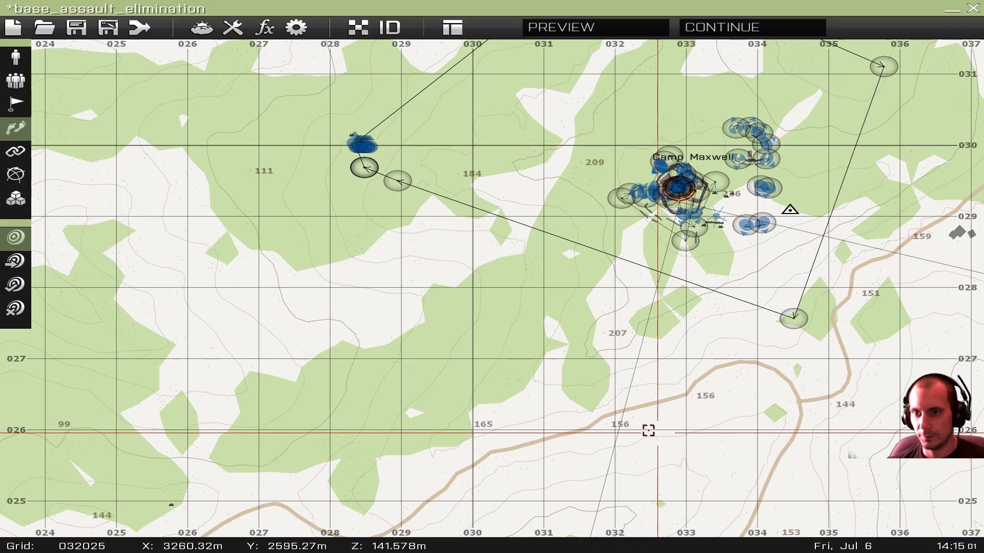
- Move the southernmost marksman outside Camp Maxwell's west entrance down behind the small L-shaped wall
right_click_drag(492, 333, 348, 426)
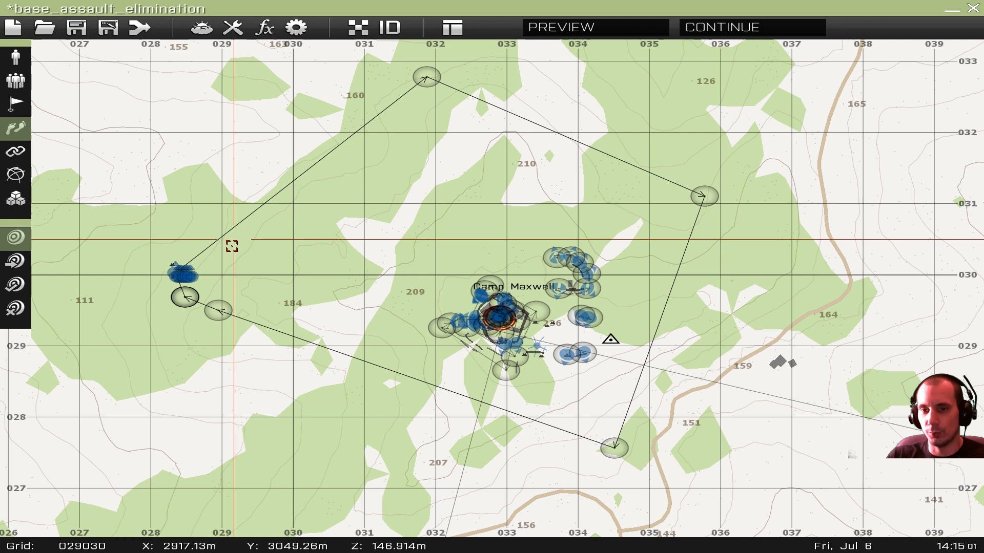
scroll(154, 300, "up", 5)
scroll(471, 329, "down", 2)
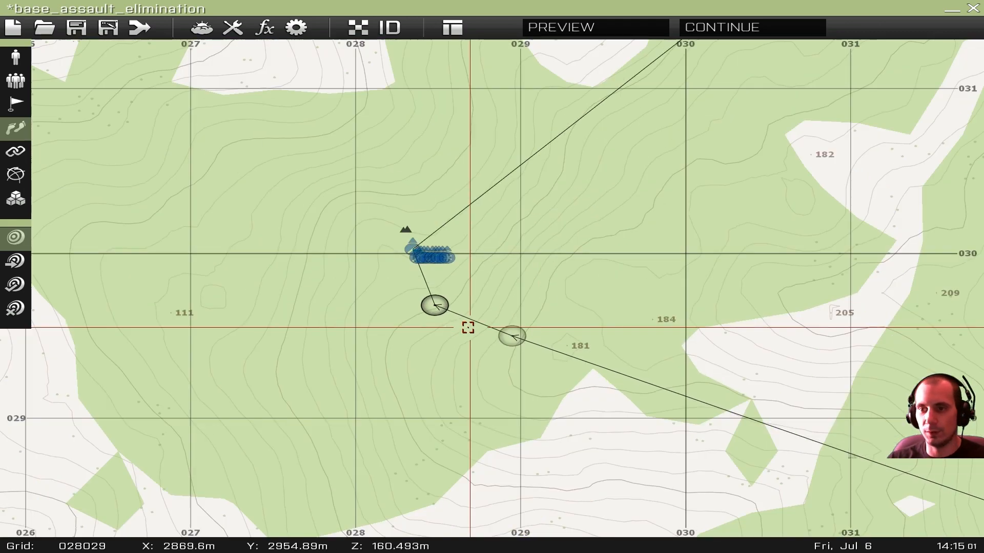
scroll(471, 329, "down", 5)
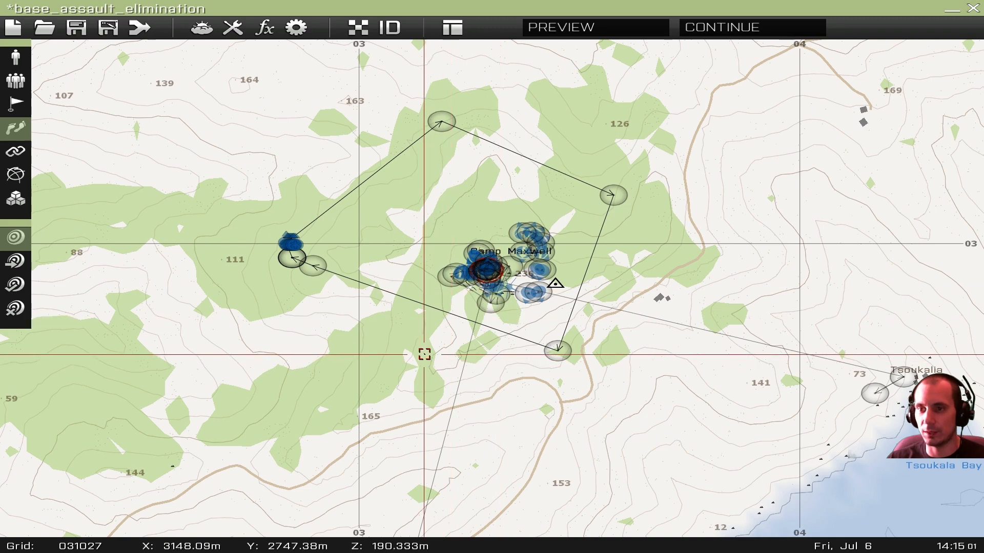
scroll(424, 355, "up", 5)
scroll(528, 282, "down", 2)
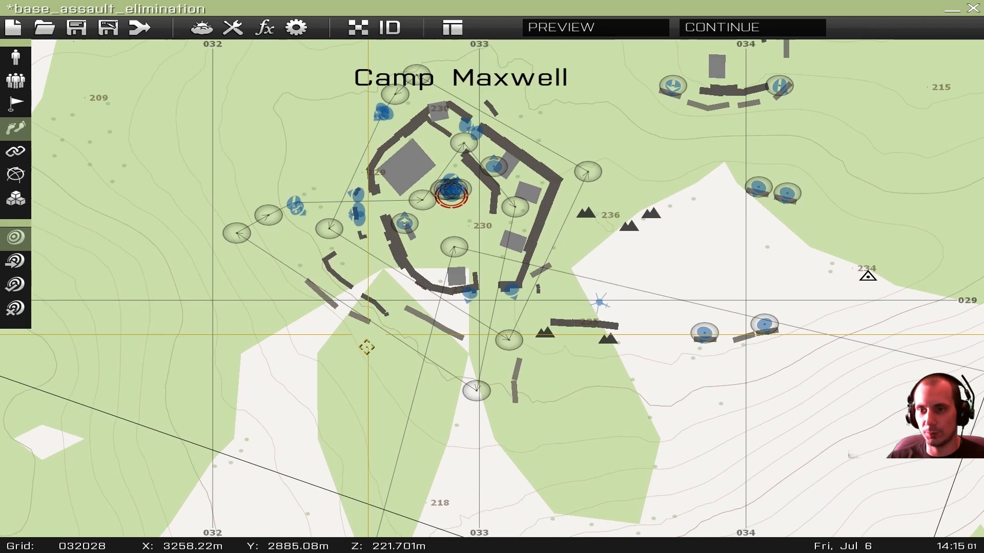
scroll(356, 348, "up", 3)
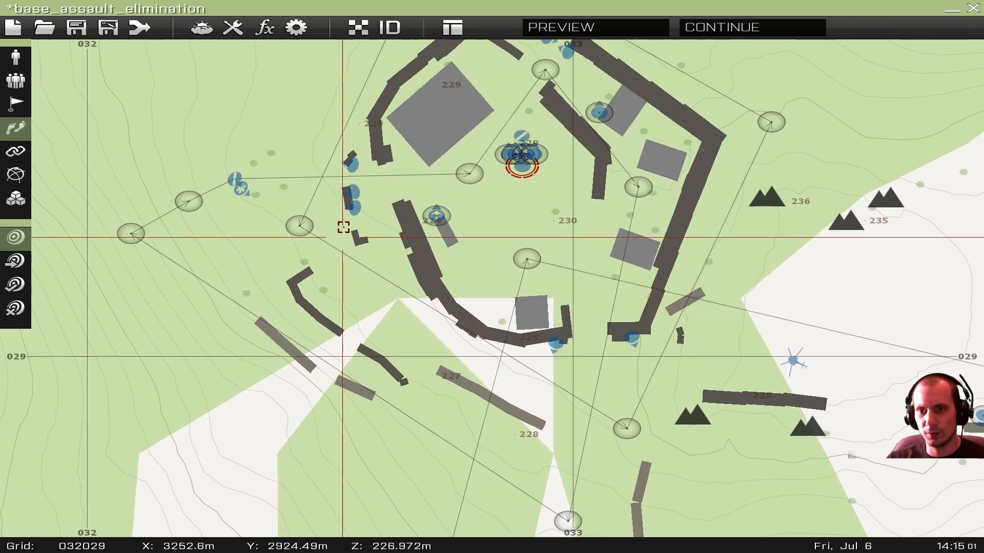
left_click_drag(358, 210, 364, 231)
scroll(353, 237, "up", 3)
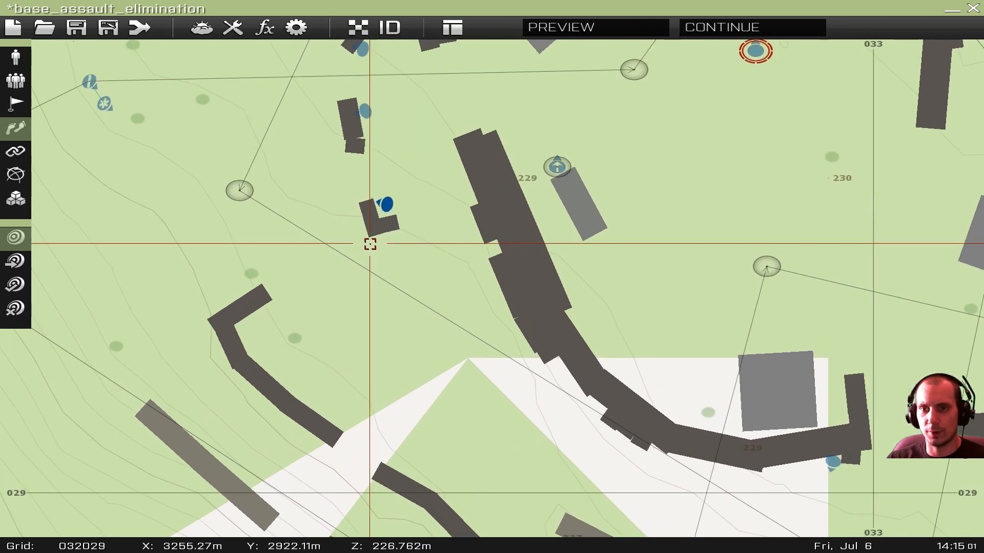
double_click(382, 202)
left_click(687, 443)
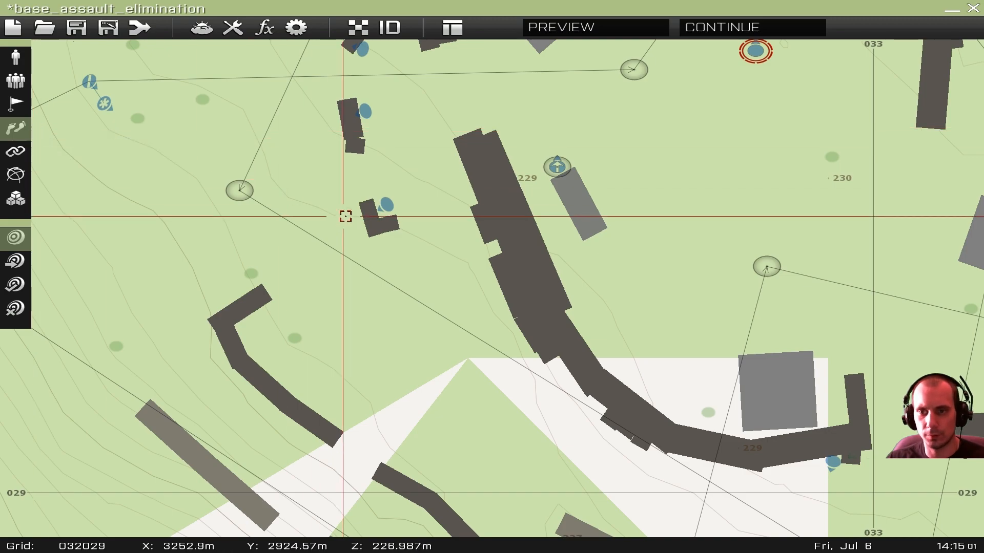
double_click(386, 205)
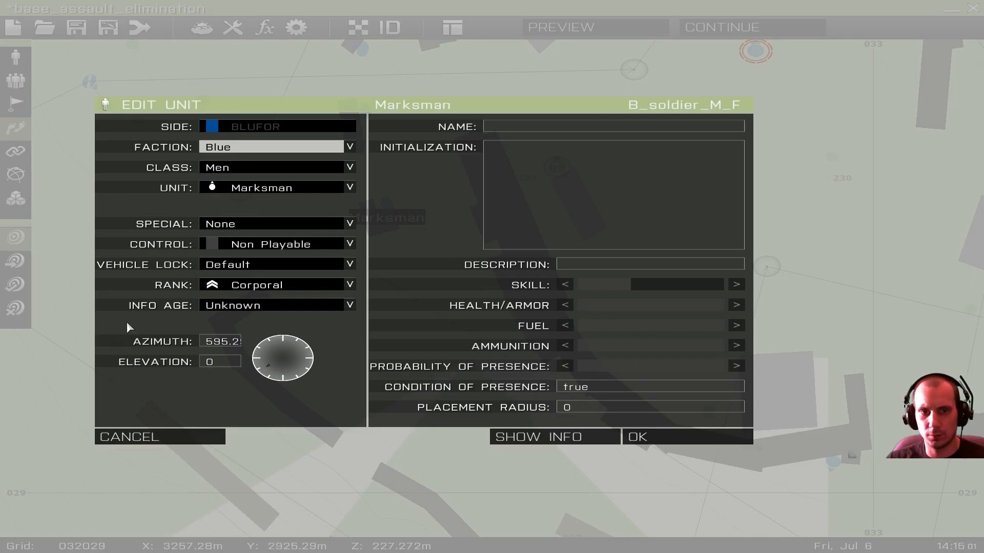
left_click(146, 437)
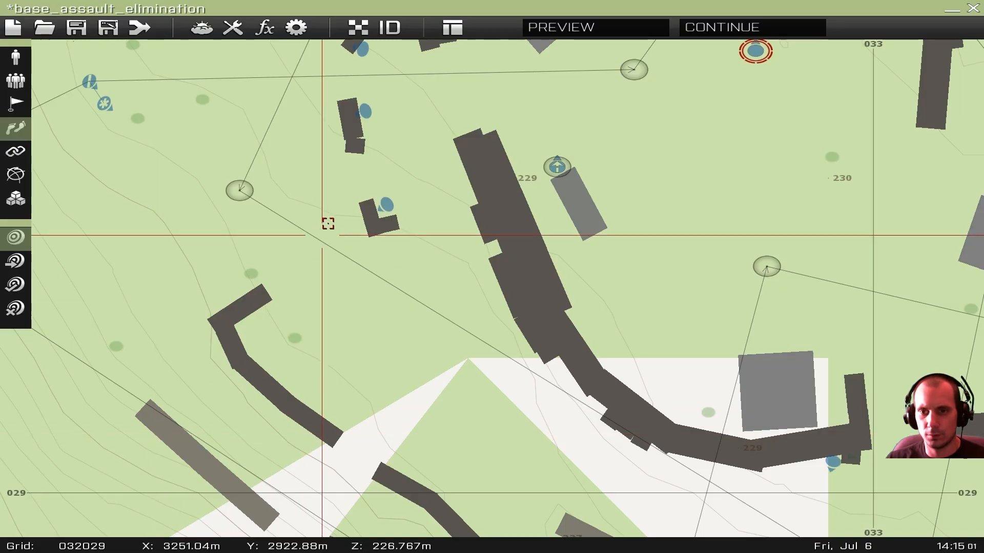
- Insert SENTRY waypoints on the marksman at the L-shaped wall and on the marksman just north of him
double_click(388, 204)
left_click(260, 151)
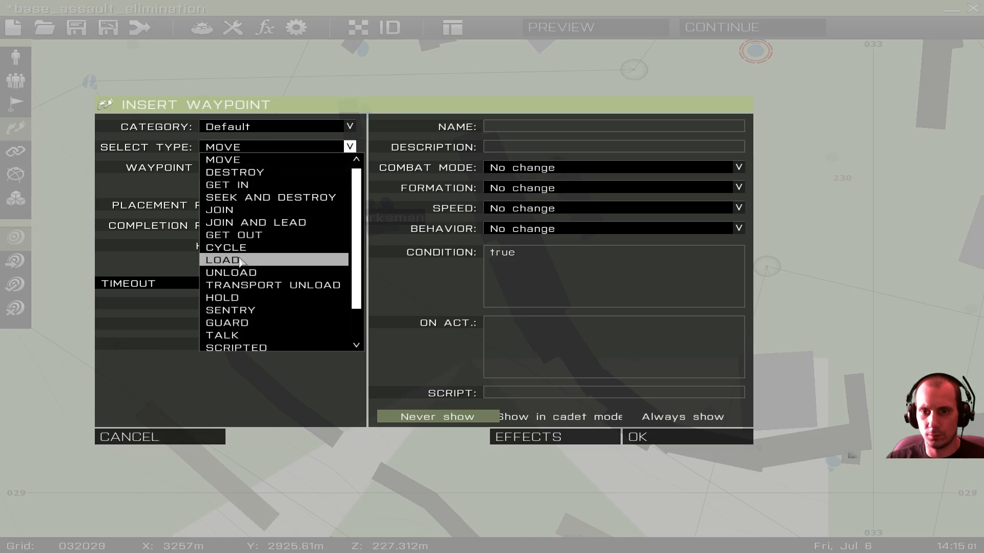
left_click(241, 310)
left_click(686, 433)
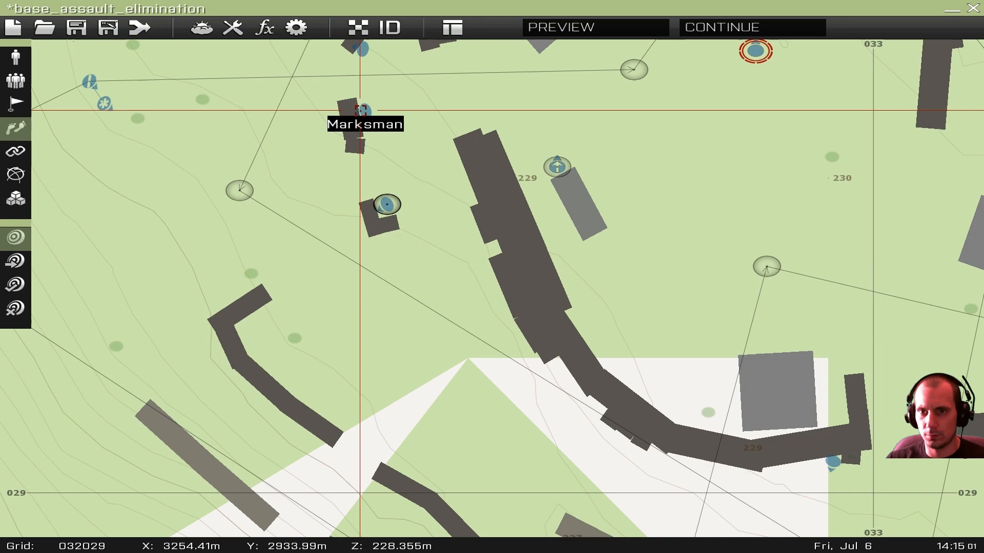
double_click(364, 114)
left_click(271, 147)
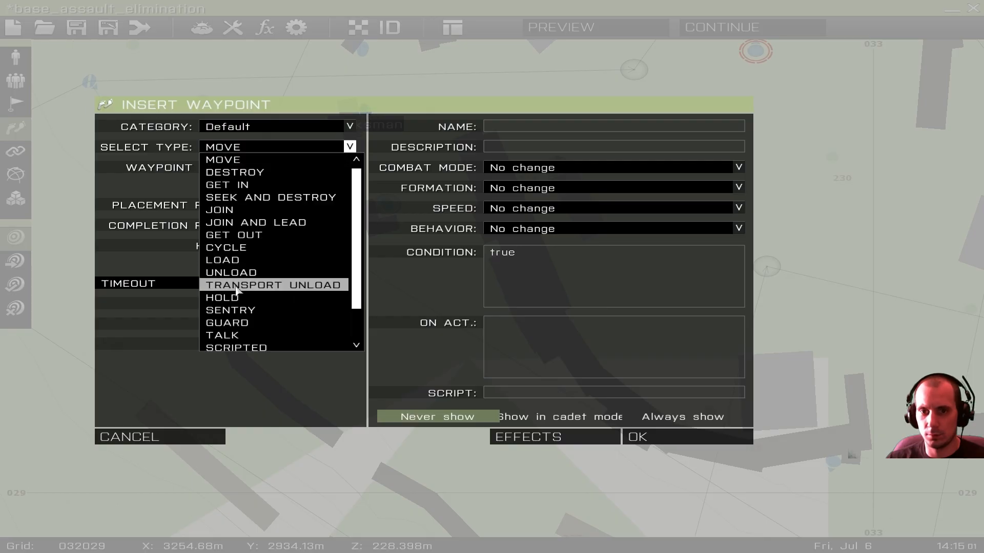
left_click(264, 310)
left_click(658, 435)
- Insert a SENTRY waypoint on the northernmost marksman outside the camp's west entrance
scroll(349, 258, "up", 3)
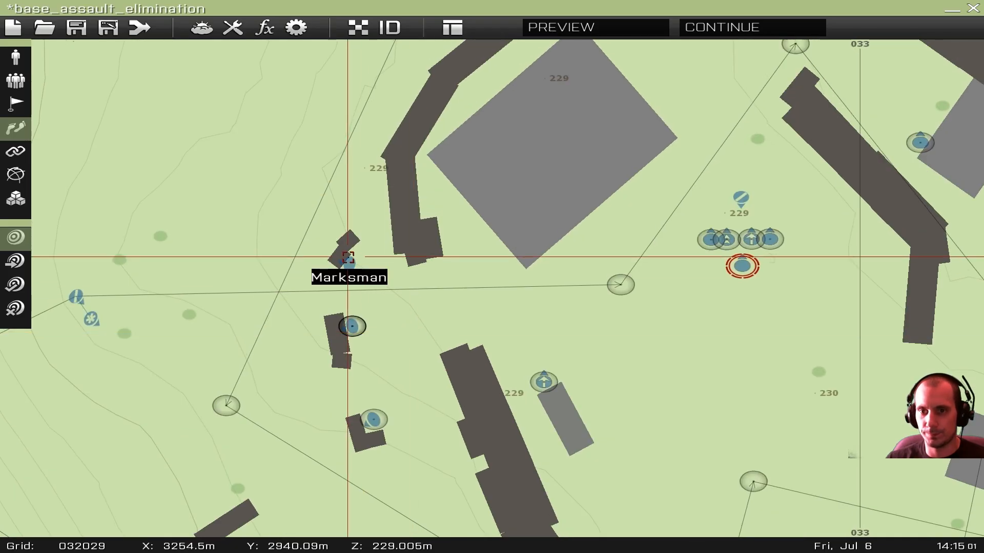
double_click(348, 259)
left_click(272, 147)
left_click(264, 308)
left_click(641, 436)
- Insert SENTRY waypoints on the two riflemen guarding the gap in Camp Maxwell's northern wall
scroll(390, 248, "down", 5)
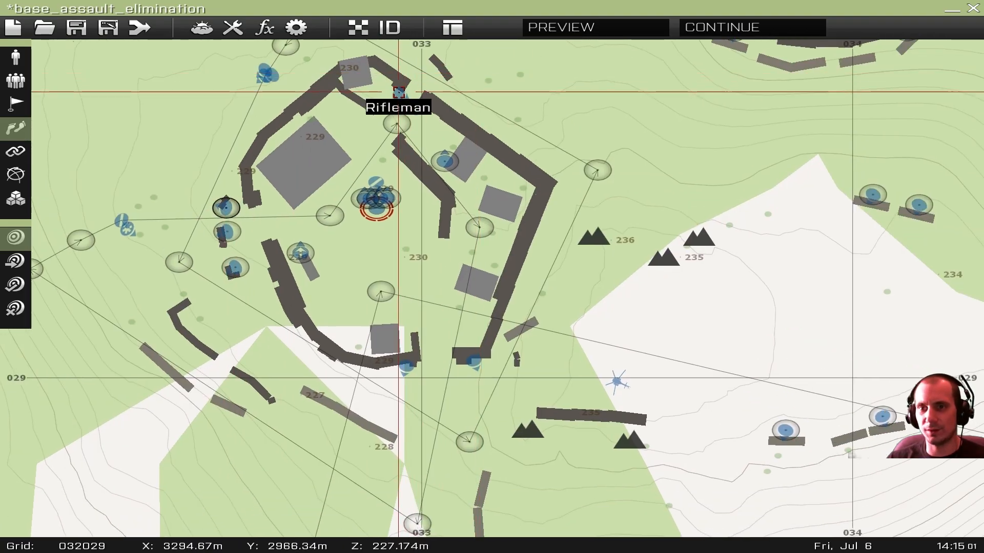
double_click(399, 97)
left_click(271, 147)
left_click(256, 309)
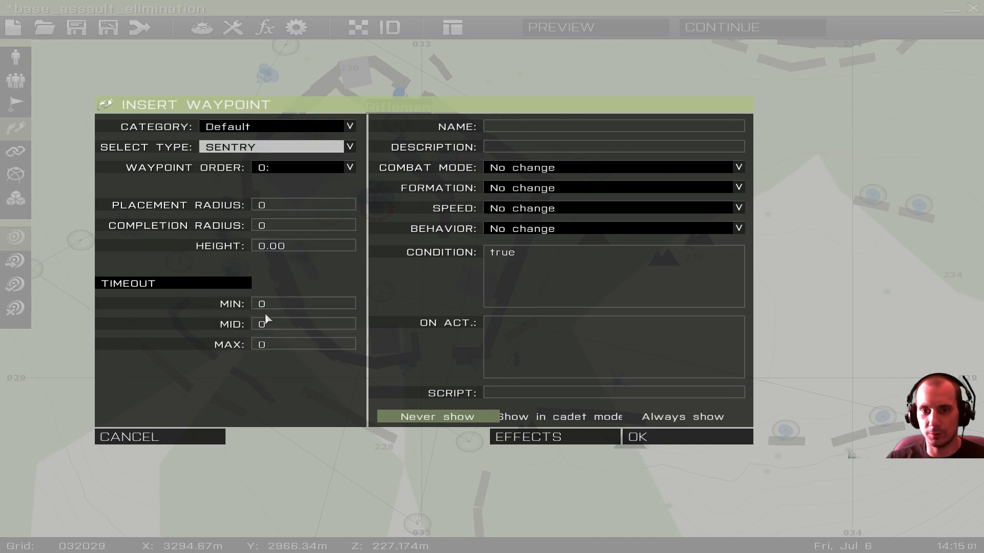
left_click(638, 437)
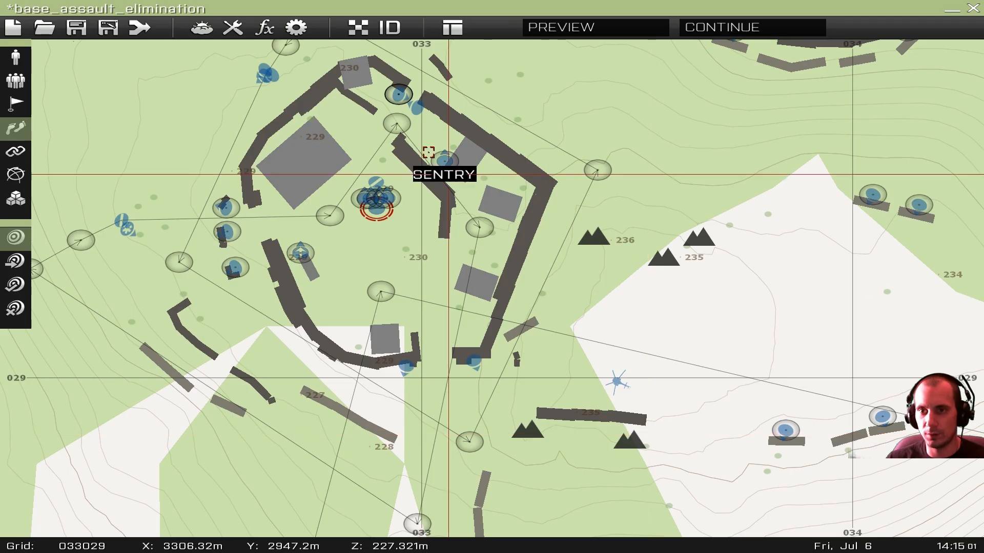
double_click(418, 110)
left_click(282, 145)
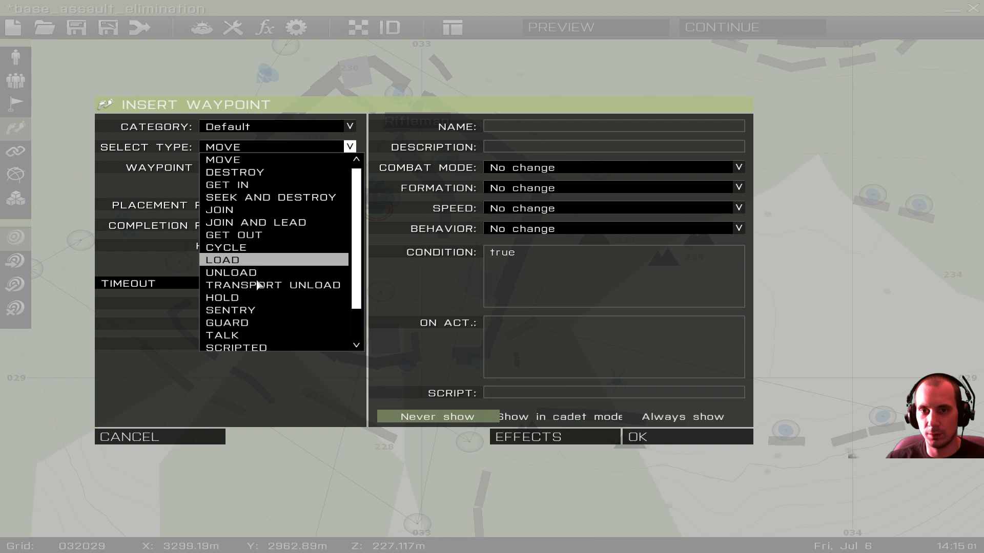
left_click(263, 310)
left_click(637, 436)
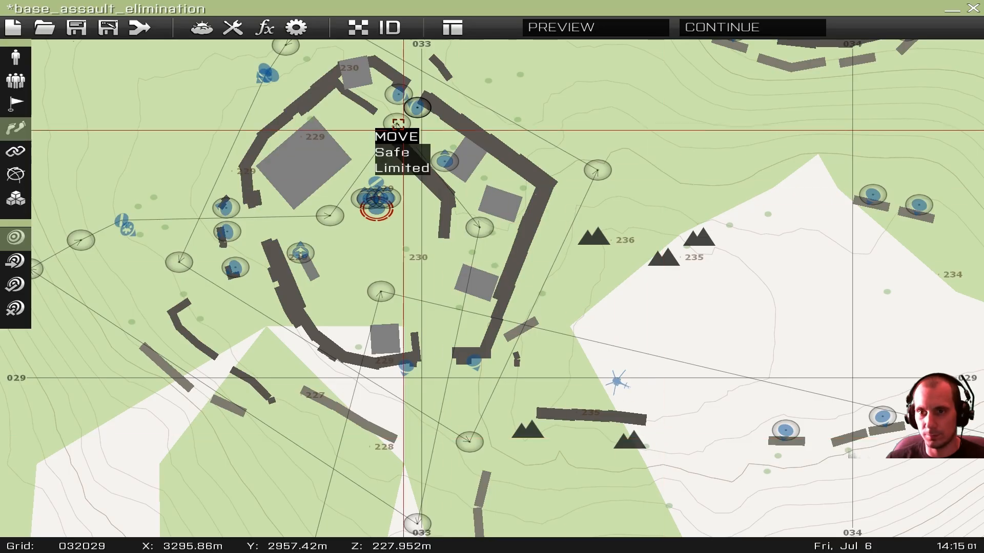
- Insert a SENTRY waypoint on the rifleman guarding the east side of Camp Maxwell's southern gap
double_click(474, 361)
left_click(282, 147)
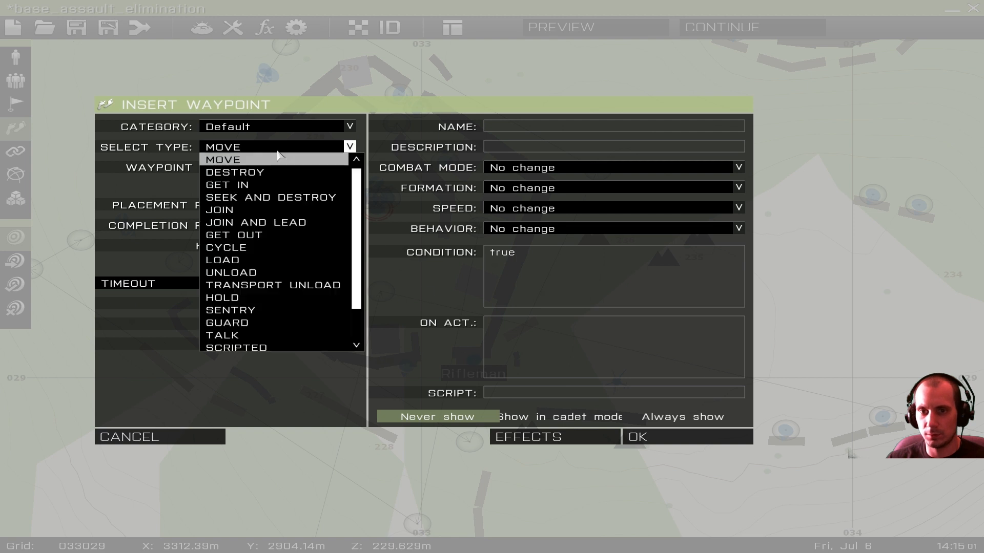
left_click(265, 298)
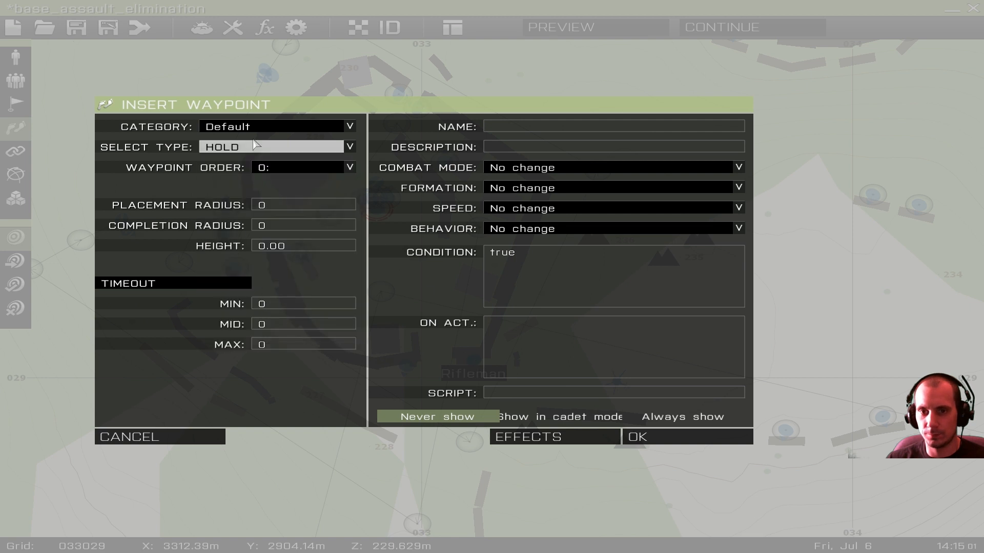
left_click(254, 146)
left_click(252, 320)
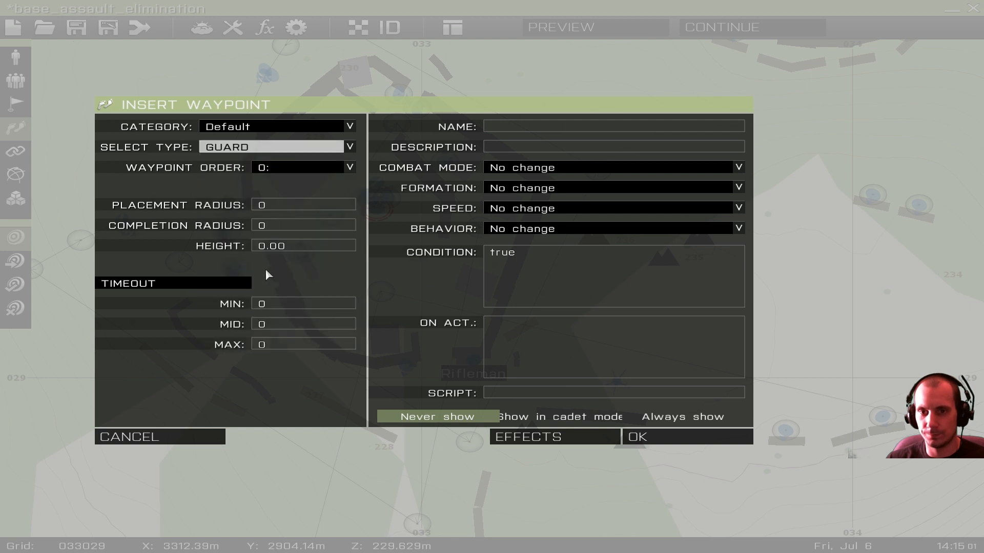
left_click(243, 147)
left_click(256, 309)
left_click(644, 435)
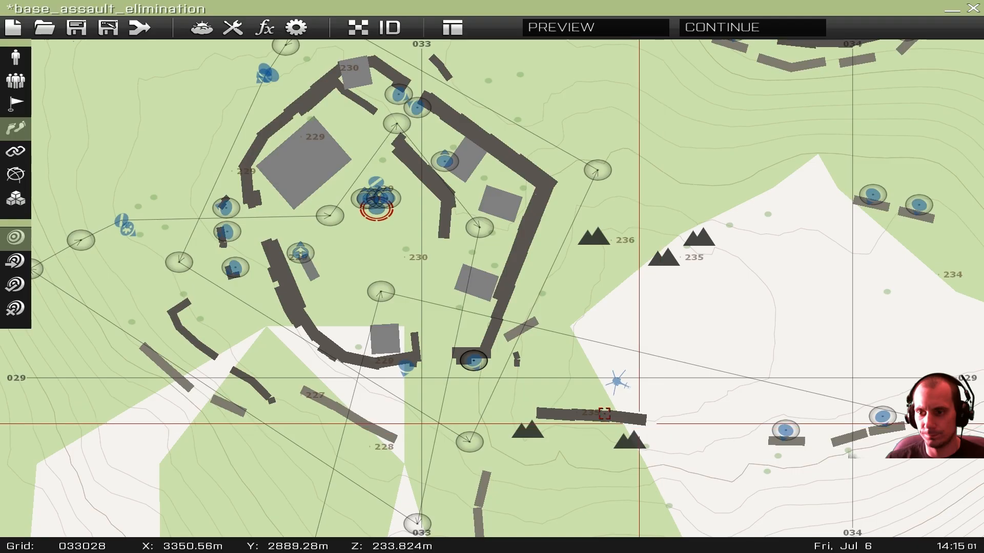
- Insert a SENTRY waypoint on the rifleman guarding the west side of Camp Maxwell's southern gap
double_click(404, 365)
left_click(280, 147)
left_click(292, 309)
left_click(658, 437)
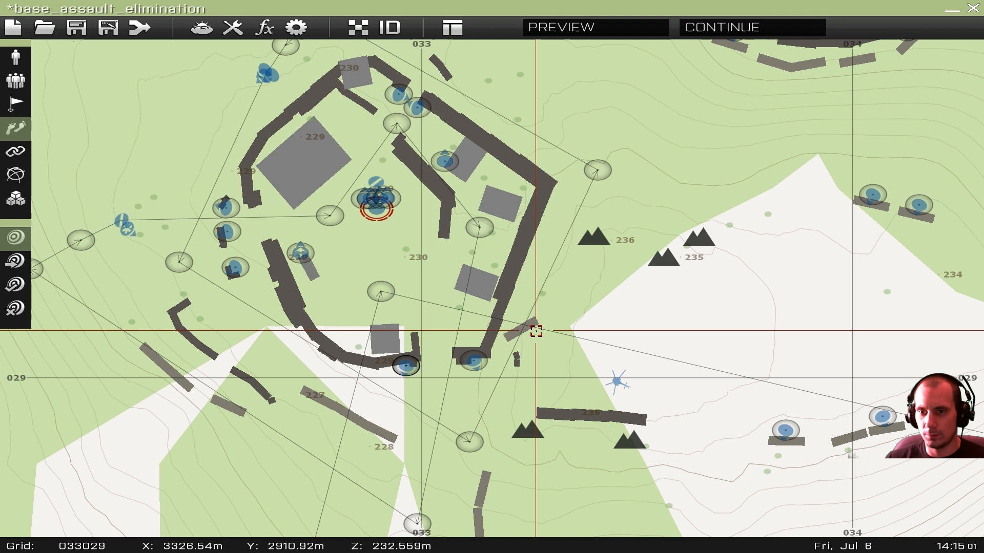
- Paste copies of a sentry marksman behind the diagonal wall southwest of Camp Maxwell and the long wall by the helicopter, and check the copied waypoint
scroll(538, 320, "down", 1)
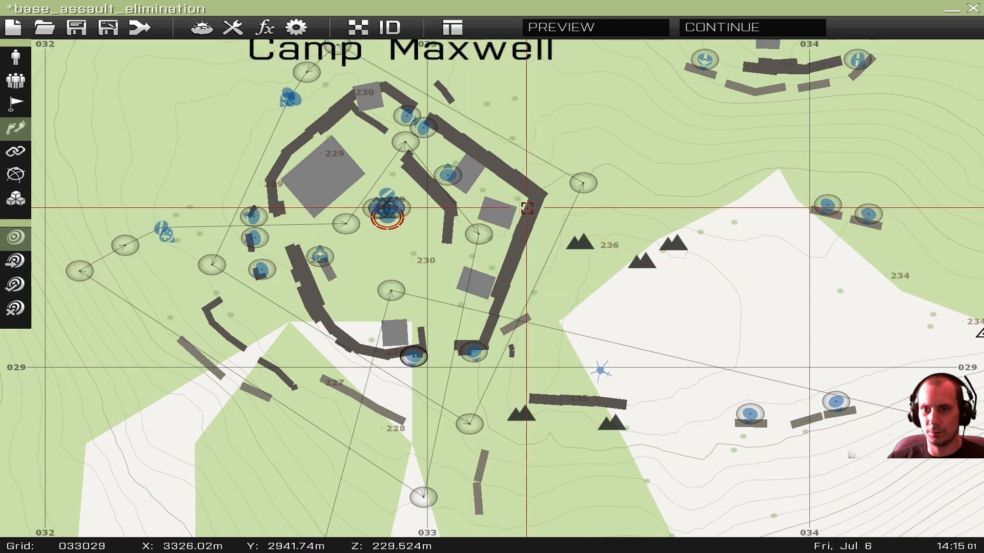
scroll(523, 208, "down", 3)
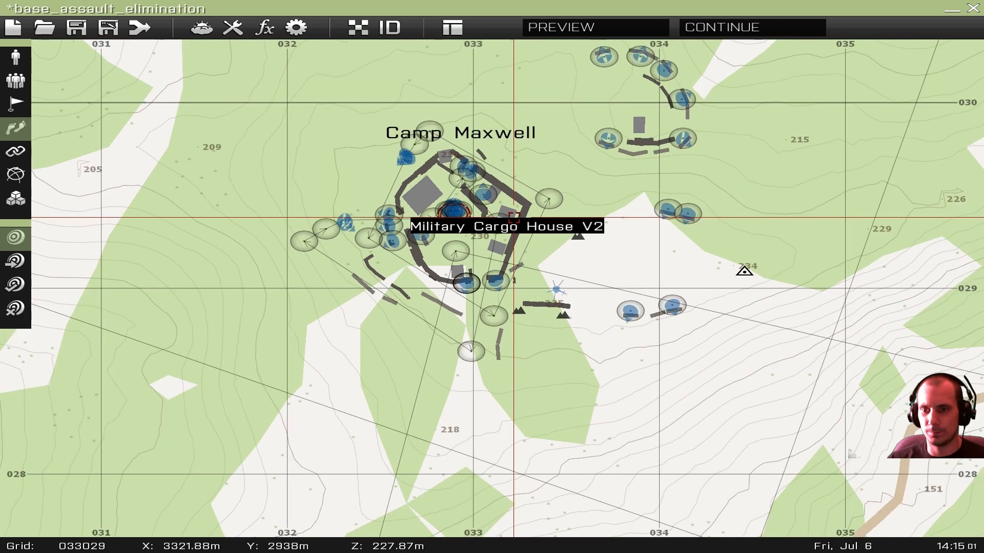
scroll(512, 217, "up", 3)
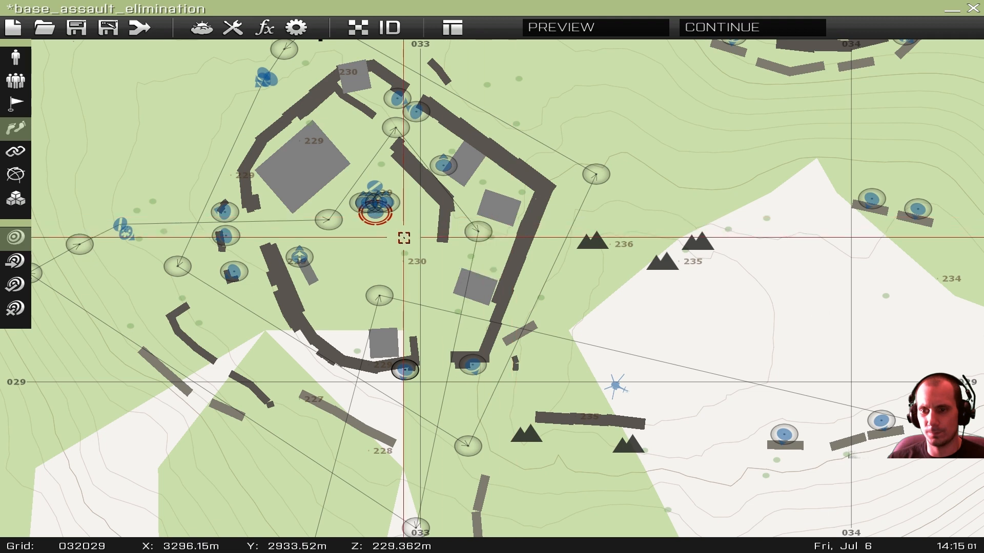
scroll(412, 237, "up", 2)
right_click_drag(464, 248, 745, 120)
left_click_drag(296, 149, 356, 187)
key("ctrl+c")
right_click_drag(363, 354, 573, 262)
key("ctrl+v")
left_click(573, 262)
double_click(577, 258)
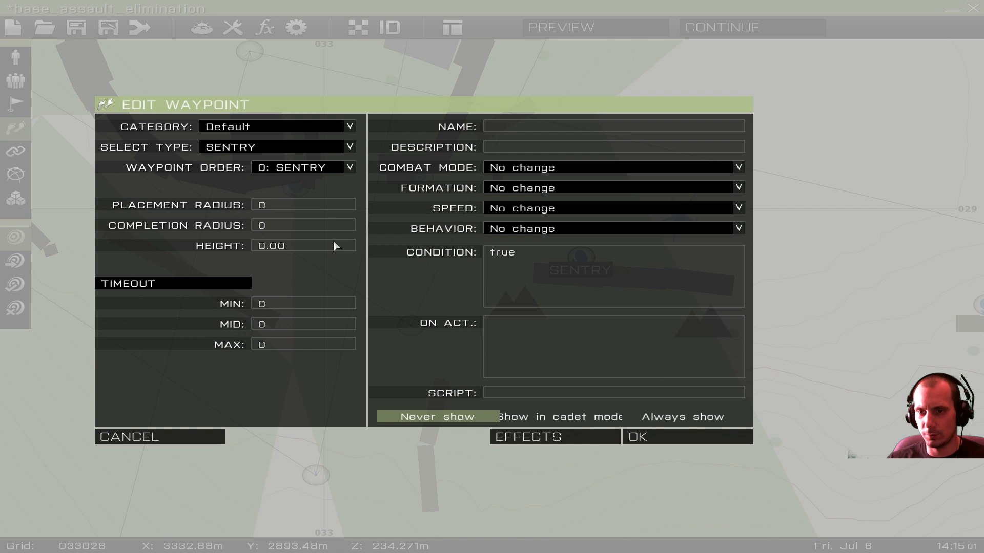
left_click(176, 438)
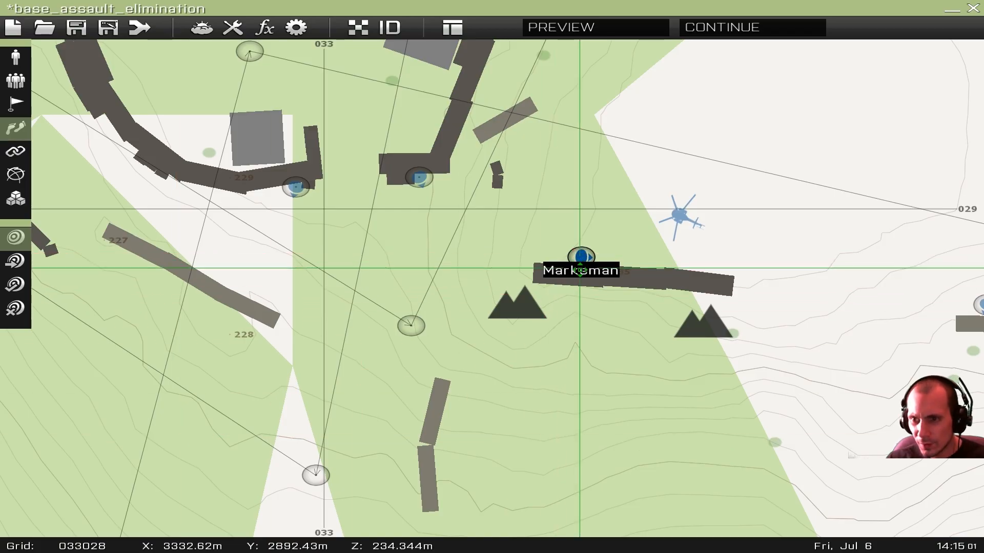
- Review the placement of guards, patrols and waypoints in Camp Maxwell and the surrounding area
scroll(431, 200, "down", 5)
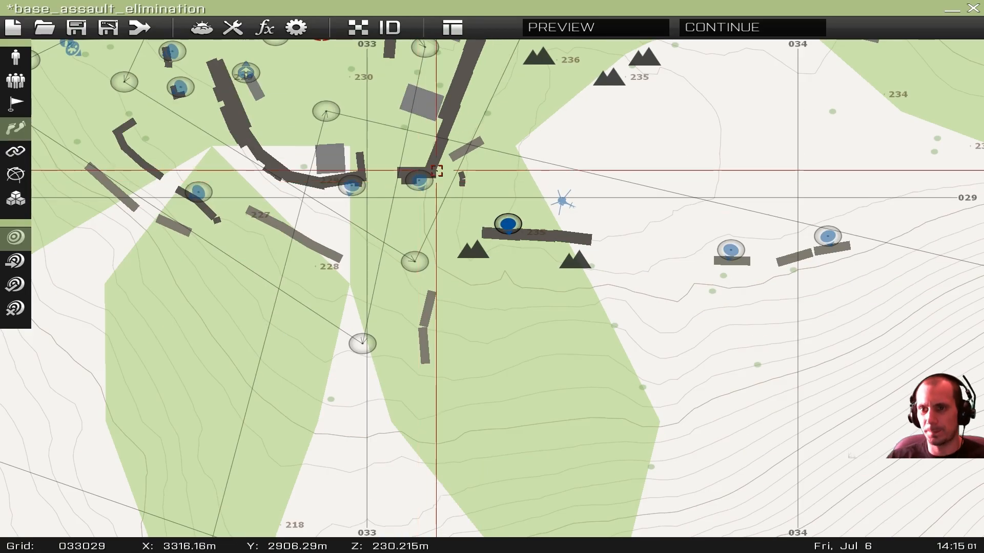
scroll(252, 164, "down", 3)
scroll(307, 126, "up", 6)
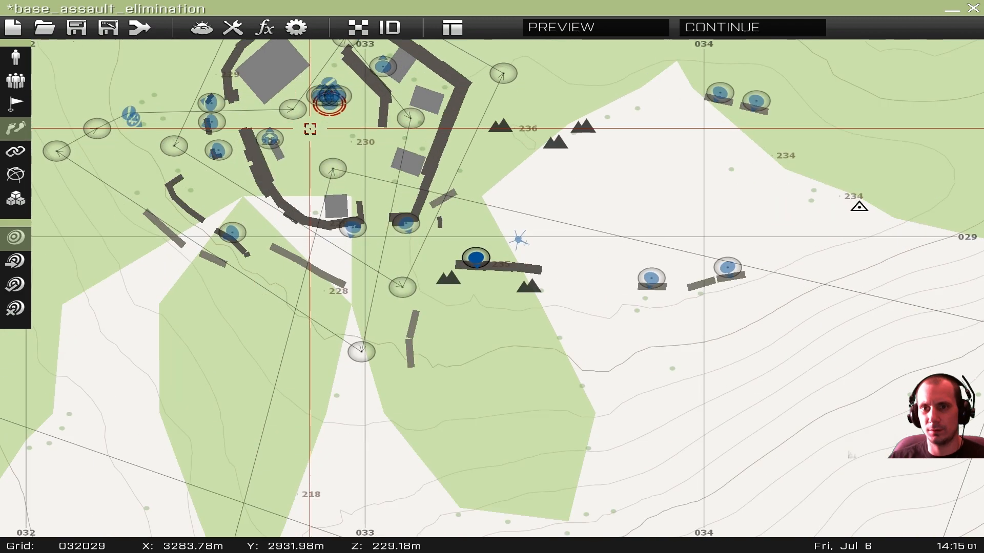
scroll(359, 231, "down", 3)
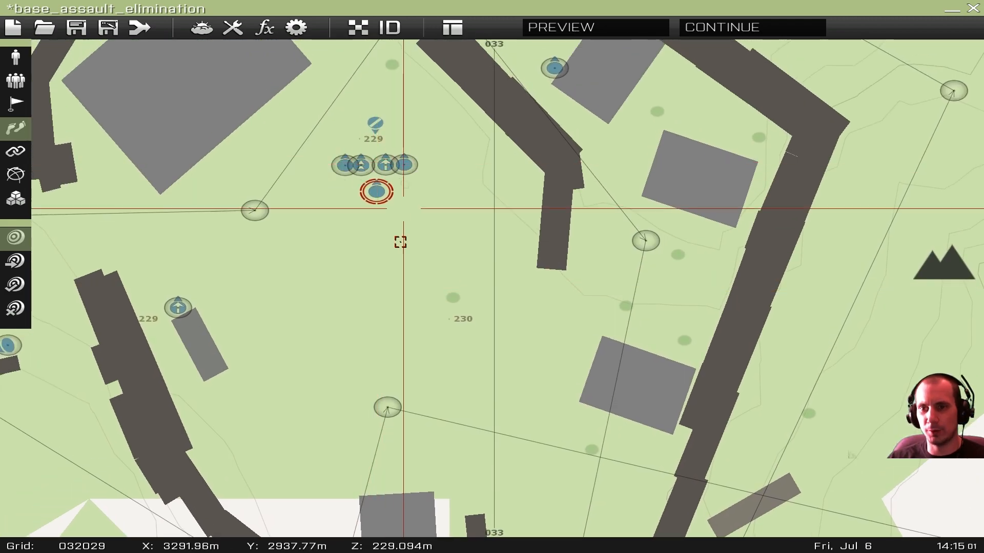
scroll(366, 263, "up", 2)
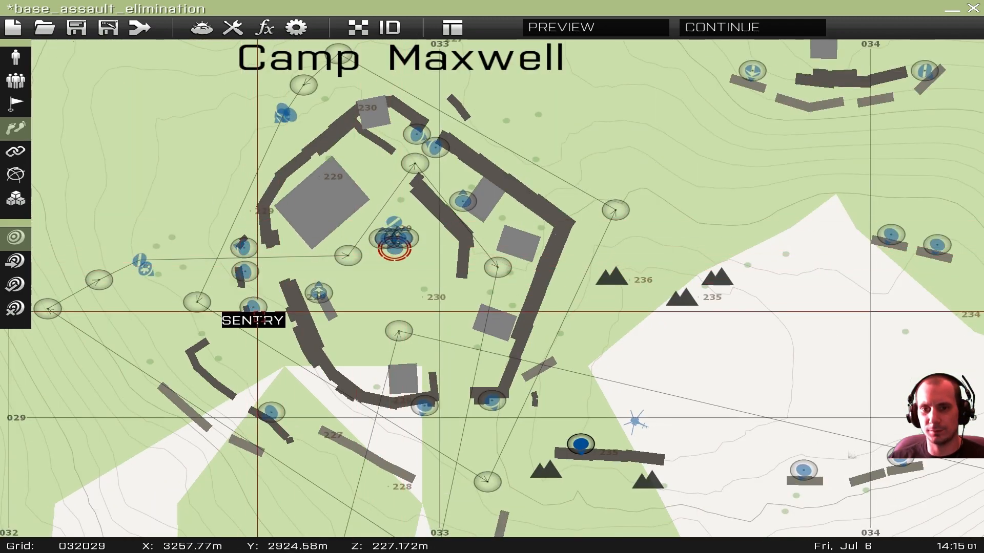
scroll(208, 211, "down", 3)
scroll(156, 270, "up", 3)
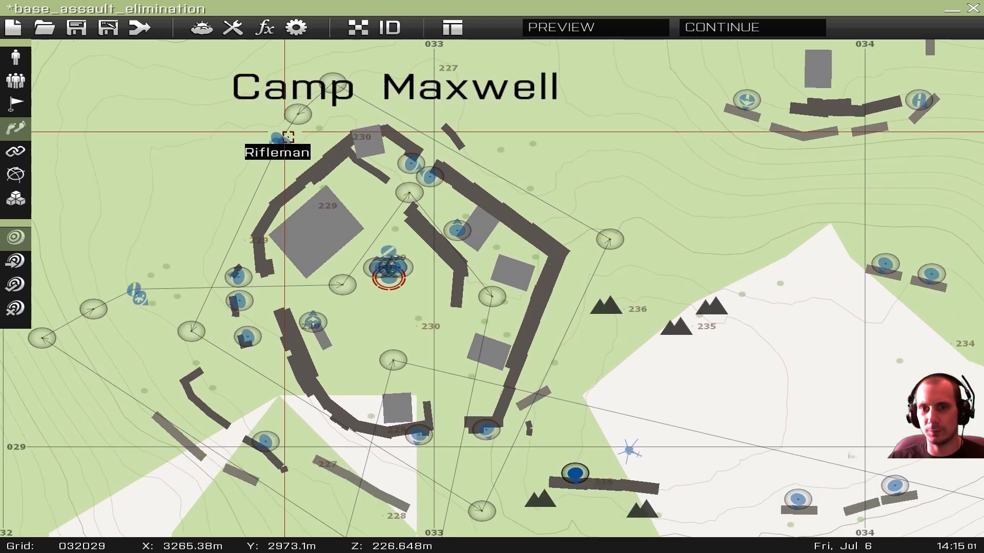
right_click_drag(277, 203, 96, 118)
right_click_drag(687, 370, 576, 241)
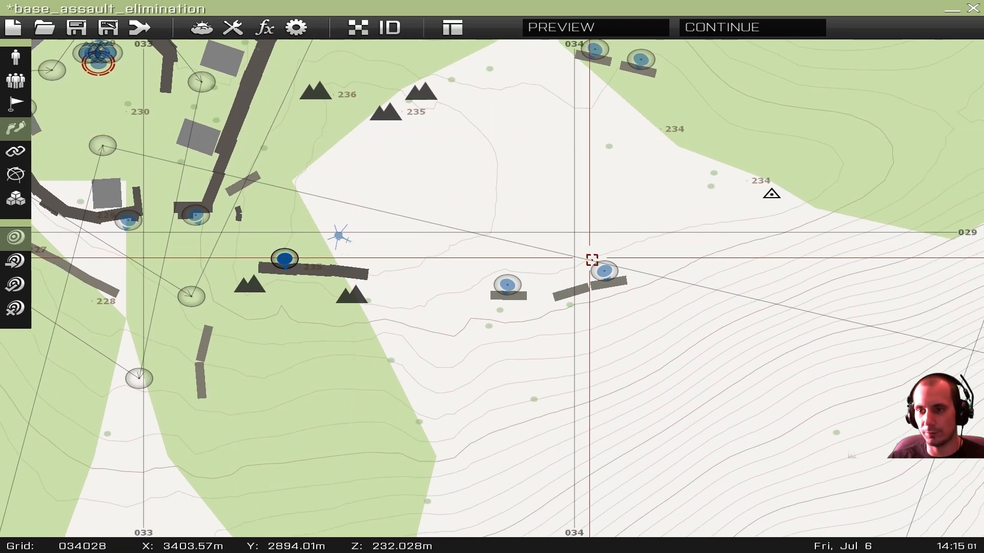
scroll(420, 261, "down", 3)
scroll(406, 260, "down", 1)
right_click_drag(211, 314, 387, 360)
scroll(399, 343, "down", 1)
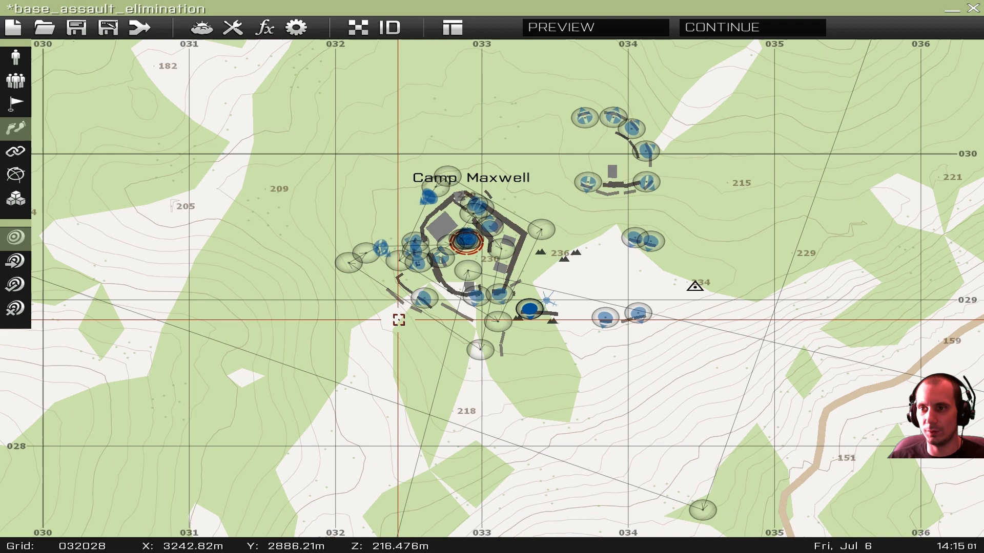
scroll(428, 227, "down", 3)
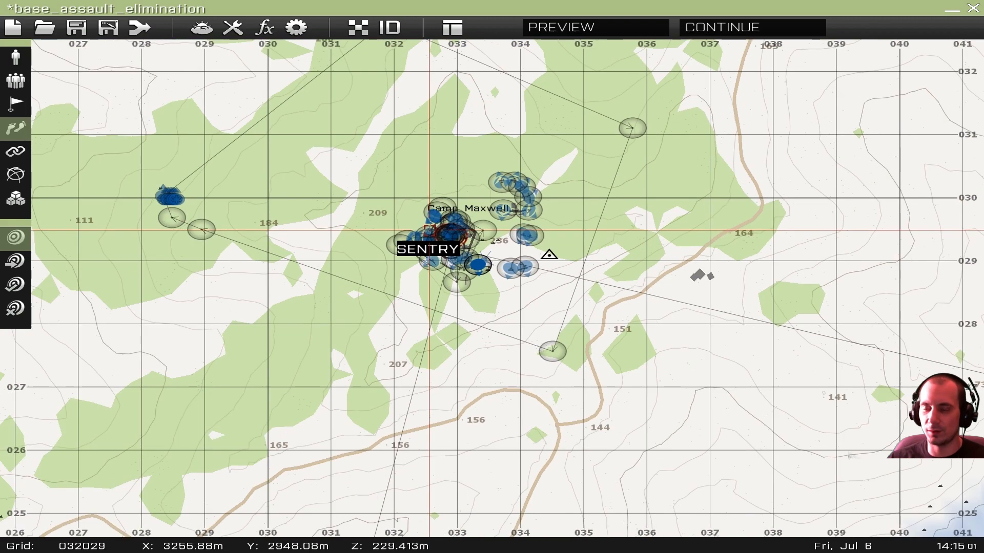
scroll(427, 228, "down", 3)
scroll(425, 225, "up", 3)
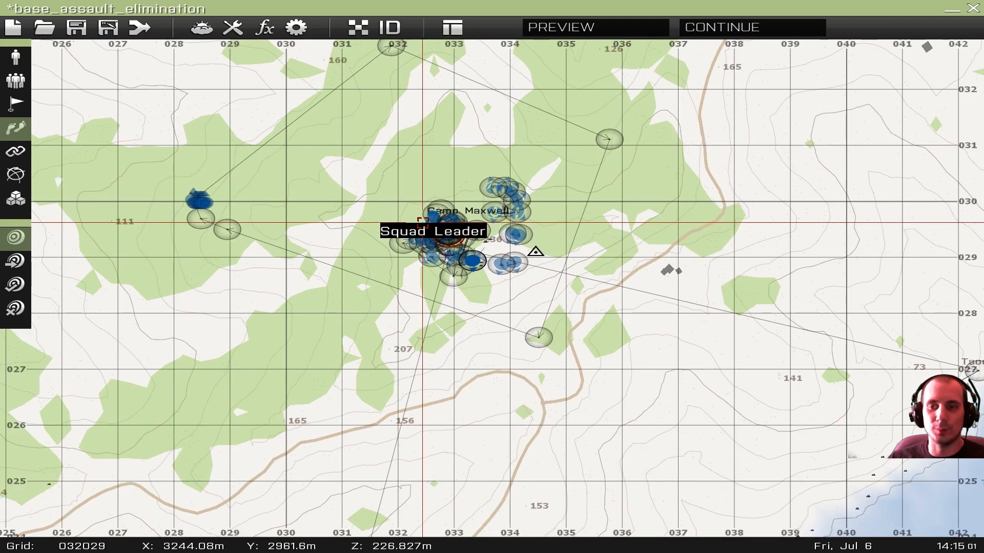
- Move the player unit from the centre of Camp Maxwell to the open ground beside the helicopter southeast of the camp
scroll(423, 221, "up", 2)
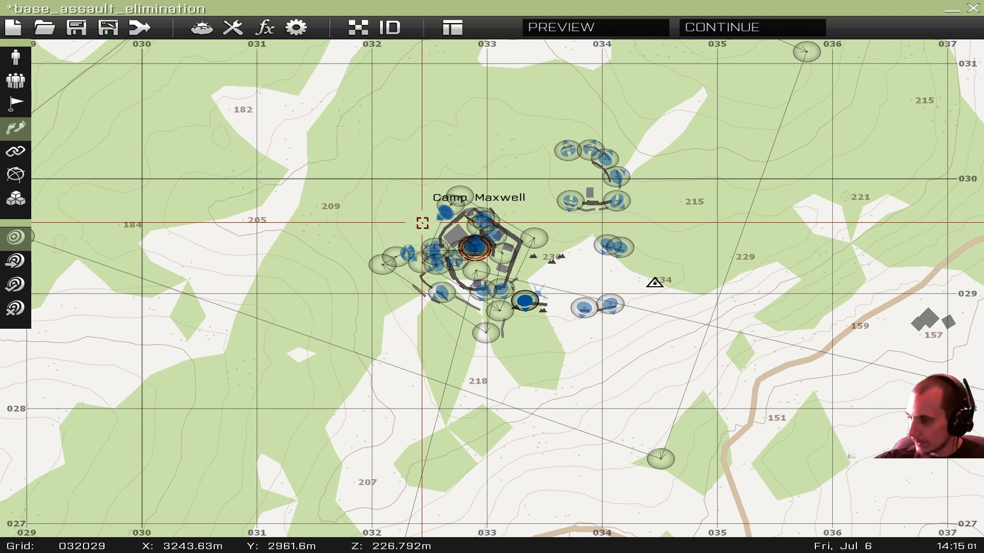
scroll(533, 290, "up", 3)
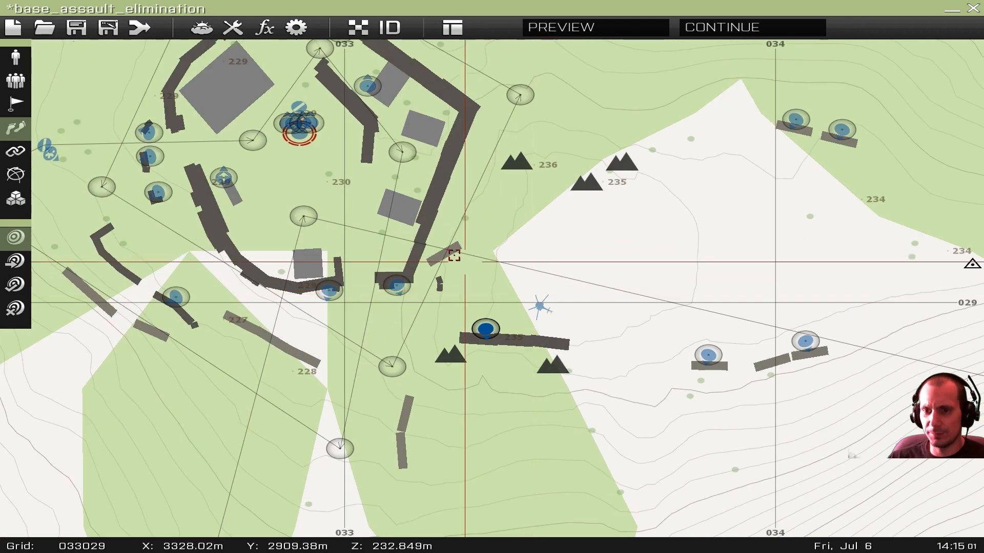
scroll(413, 212, "down", 2)
scroll(412, 212, "up", 5)
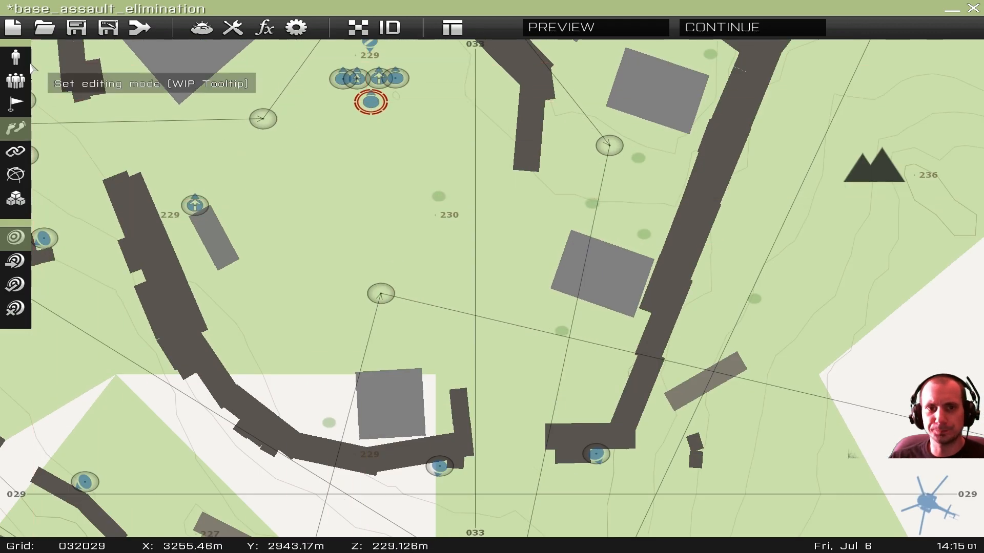
left_click_drag(369, 100, 555, 306)
- Preview the mission, walk around the MH-9 to inspect its crew and position, and consult the in-game map
left_click(563, 21)
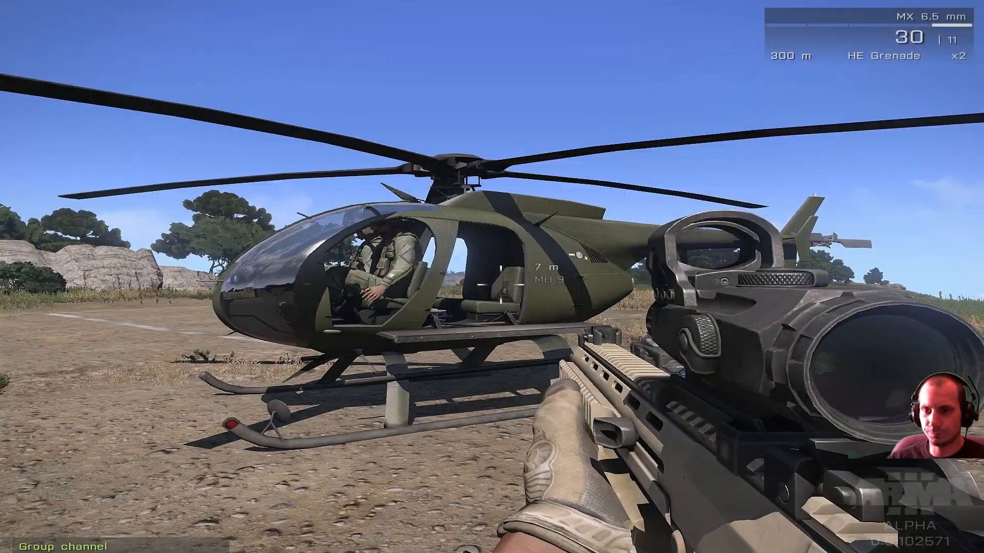
key("w")
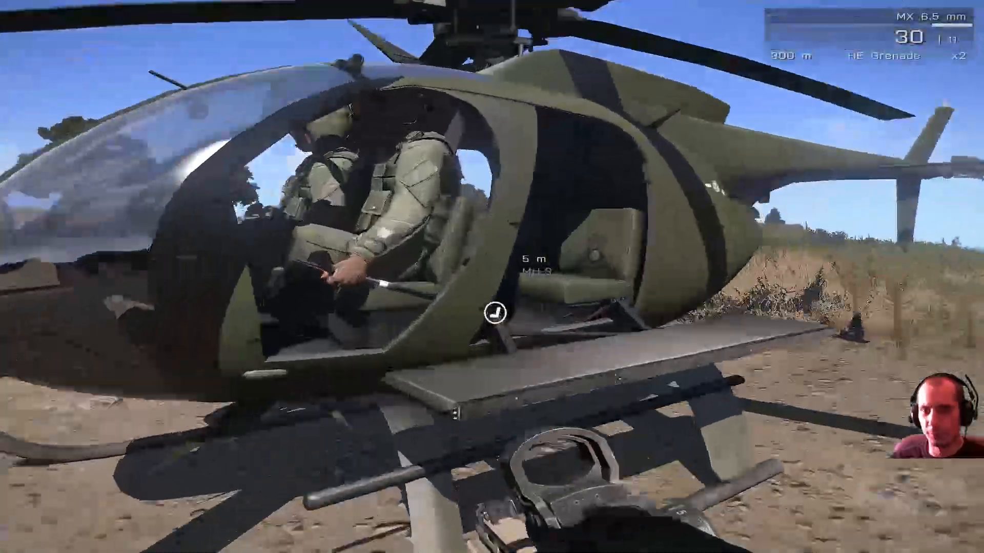
key("w")
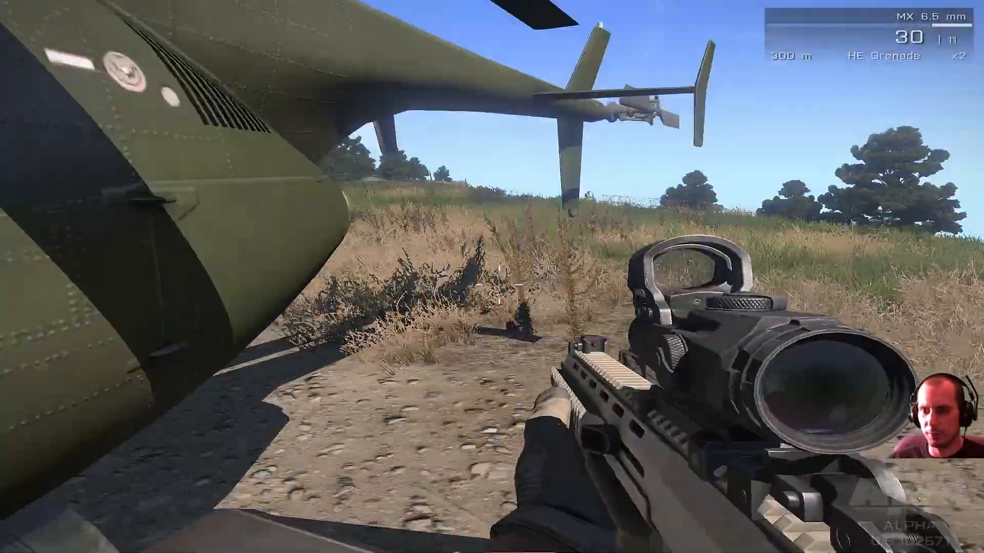
key("w")
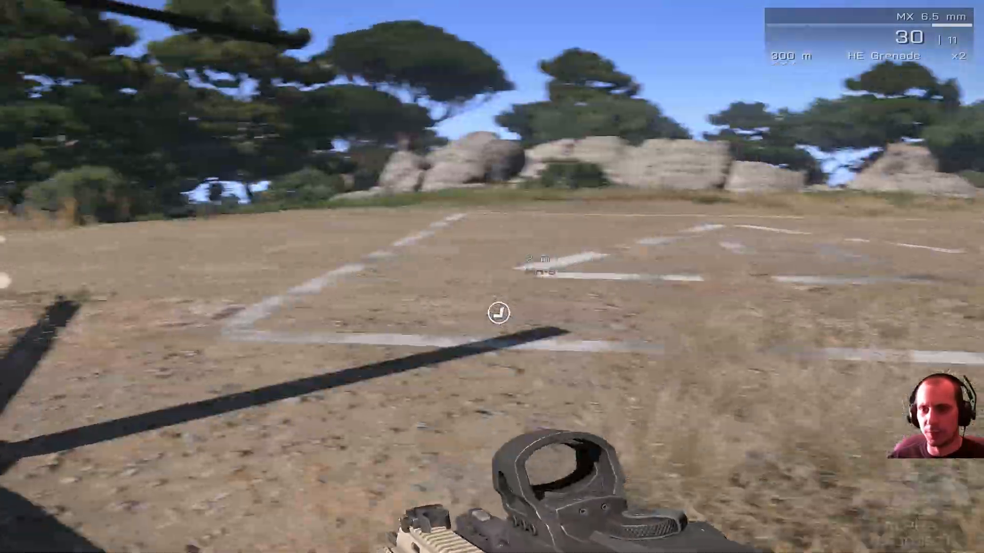
key("w")
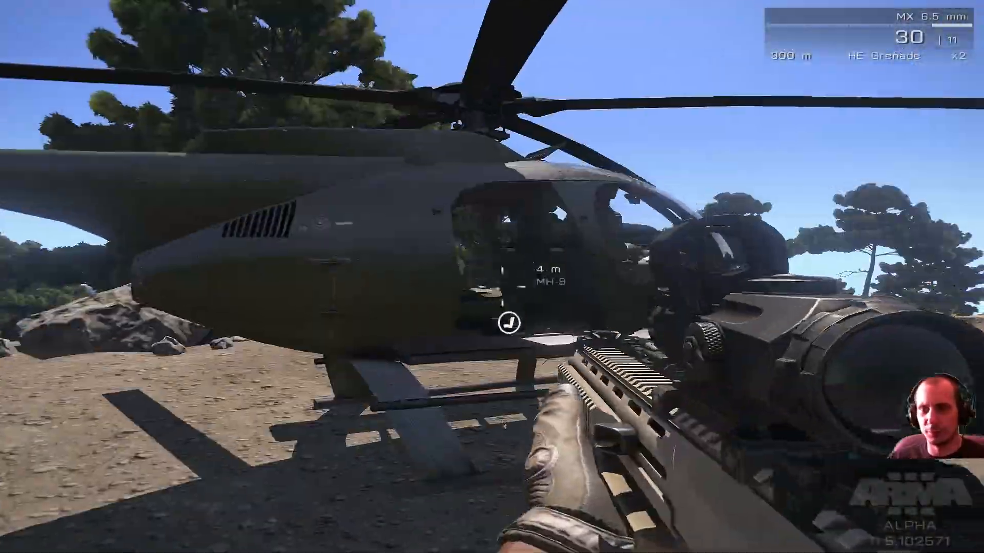
key("w")
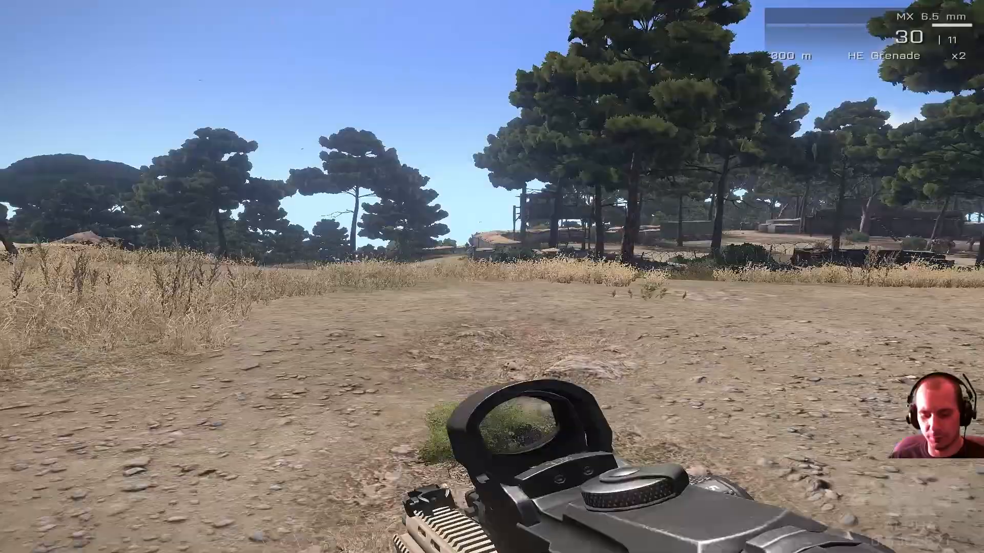
key("w")
key("m")
scroll(492, 278, "up", 7)
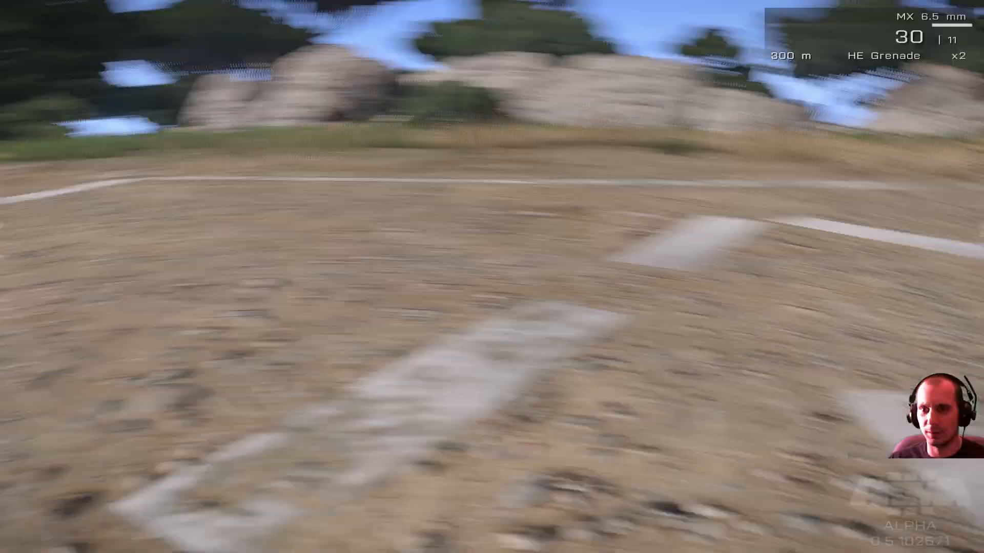
- Walk from the helicopter into Camp Maxwell to inspect the camp and its defenders, consult the map, and return to the editor
key("w")
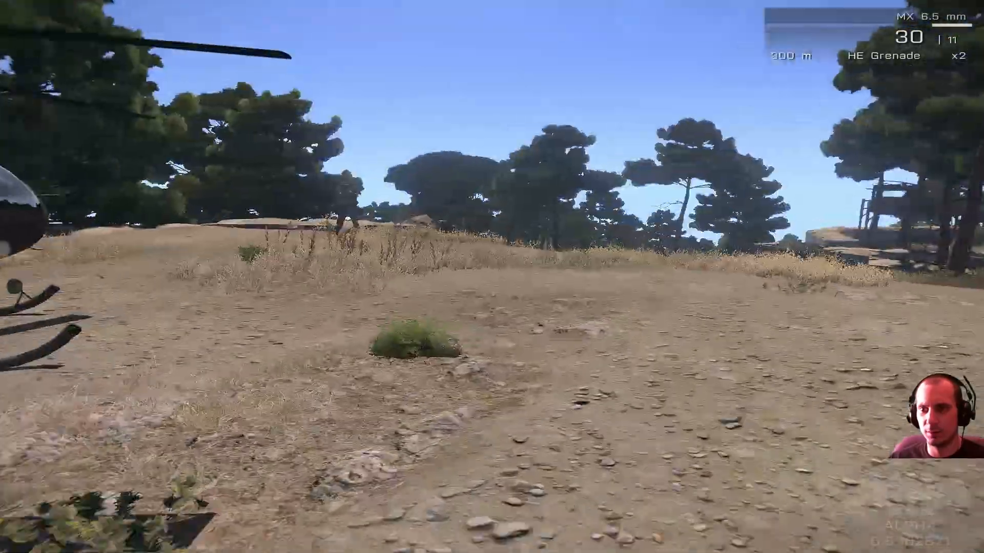
key("w")
key("w")
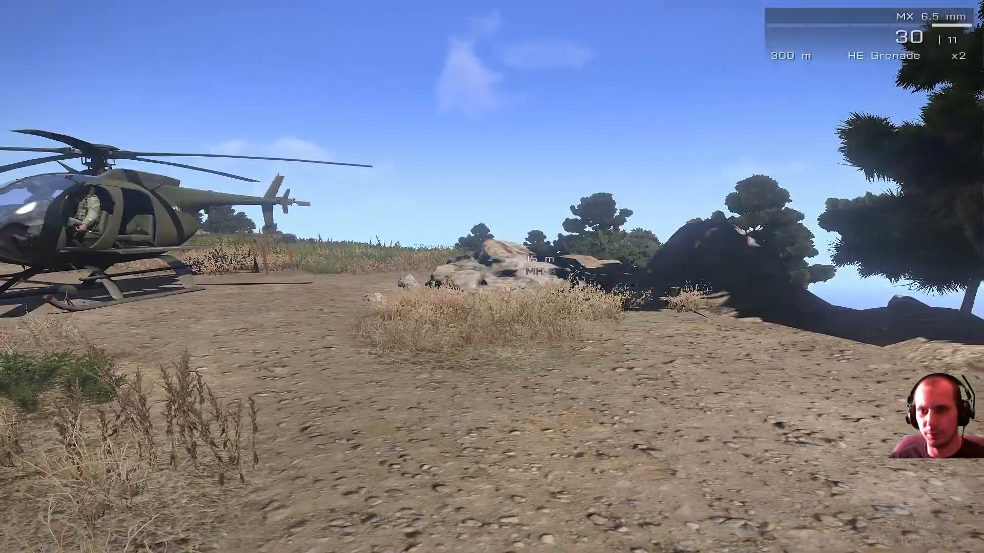
key("w")
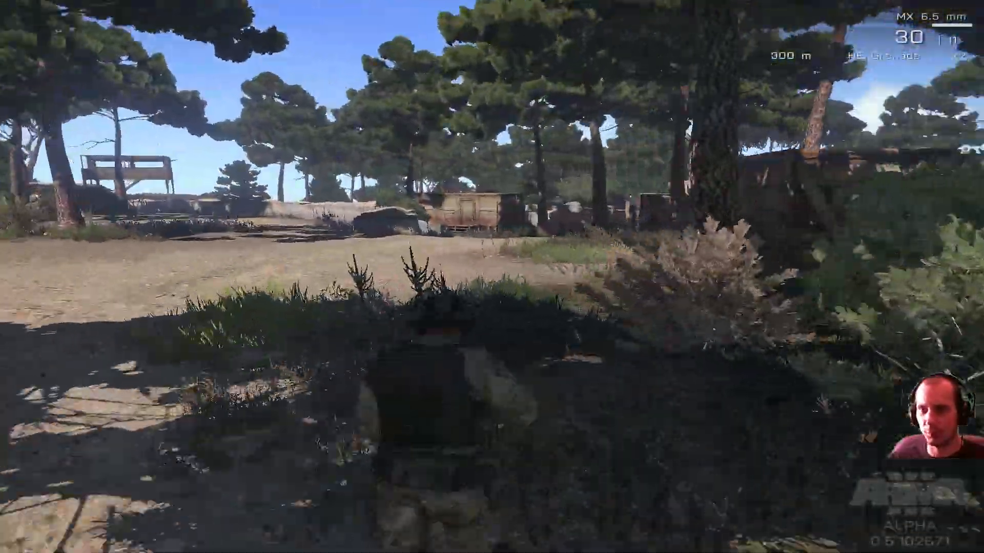
key("w")
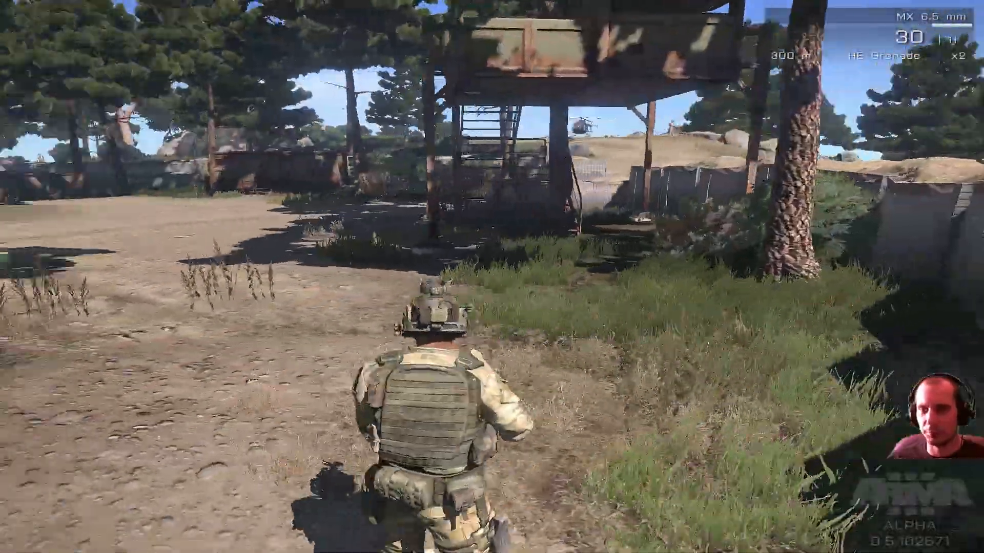
key("m")
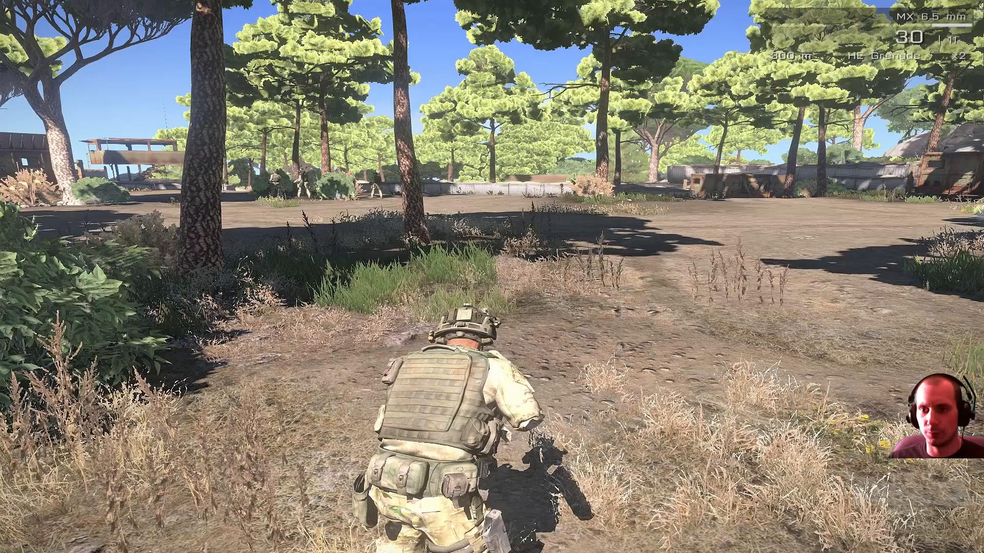
key("Escape")
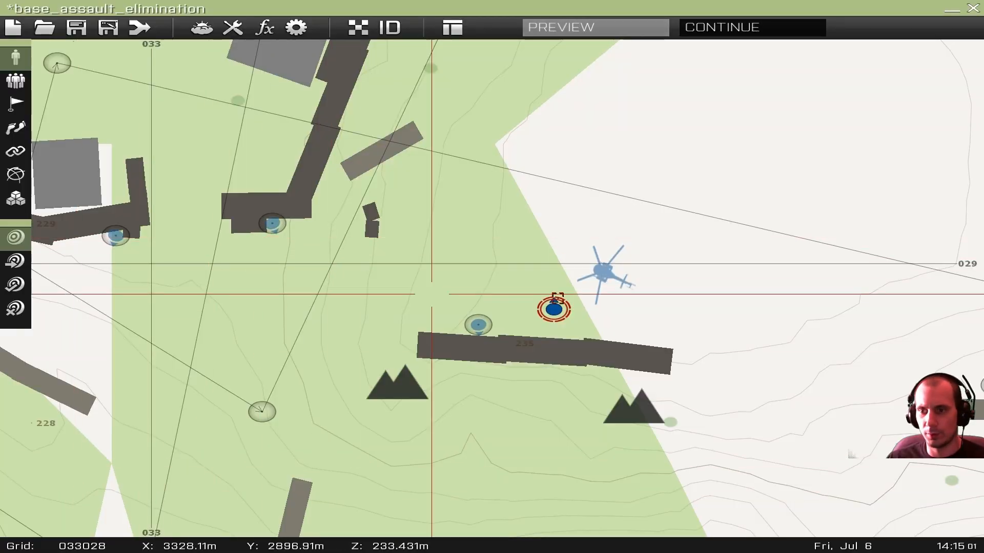
- Move the MH-9 north, away from the wall southeast of the camp, and set its azimuth to 270
left_click(605, 272)
left_click_drag(604, 272, 613, 225)
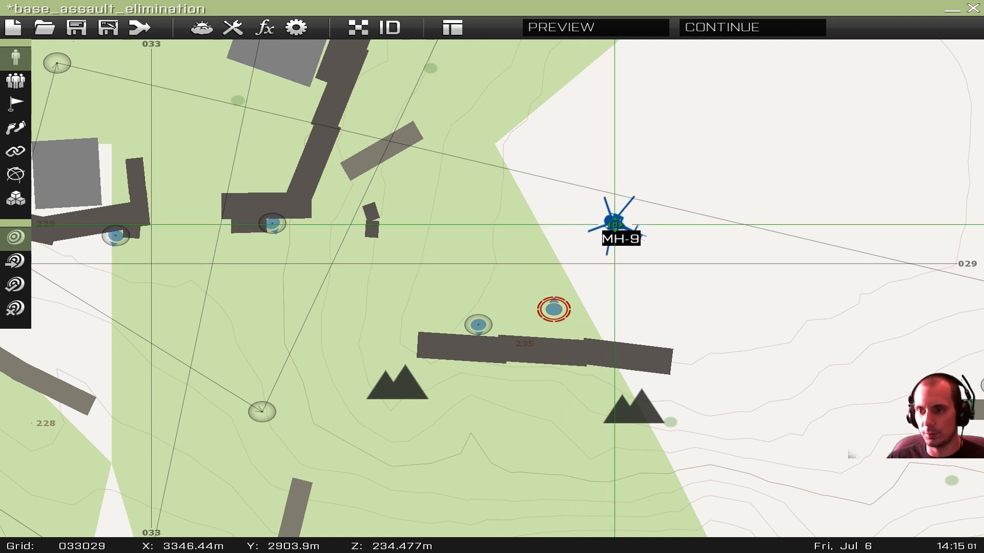
double_click(613, 224)
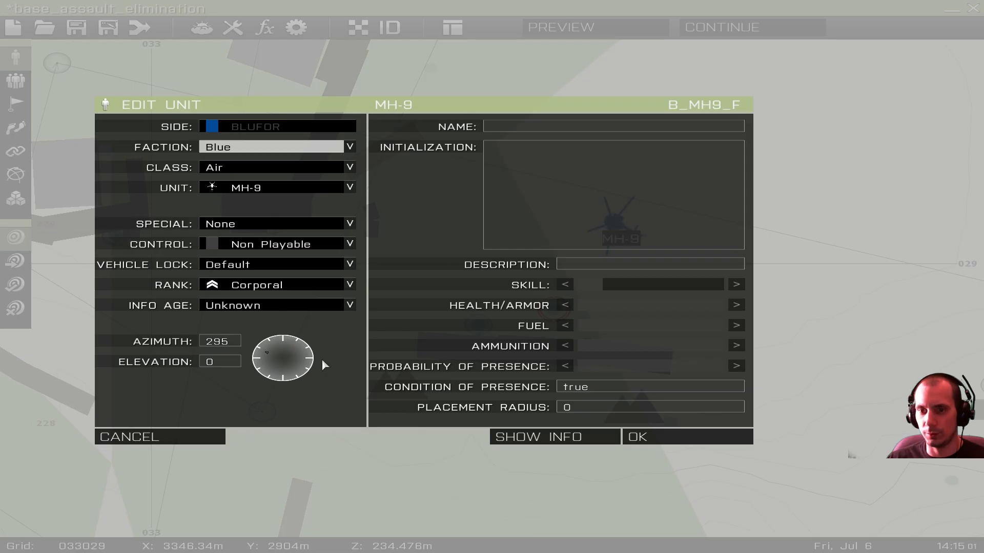
left_click(261, 358)
left_click(637, 436)
- Insert a BLUFOR Hunter HMG from the Cars class inside Camp Maxwell, beside the inner side of the southwest wall
right_click_drag(229, 283, 600, 265)
right_click_drag(186, 174, 272, 416)
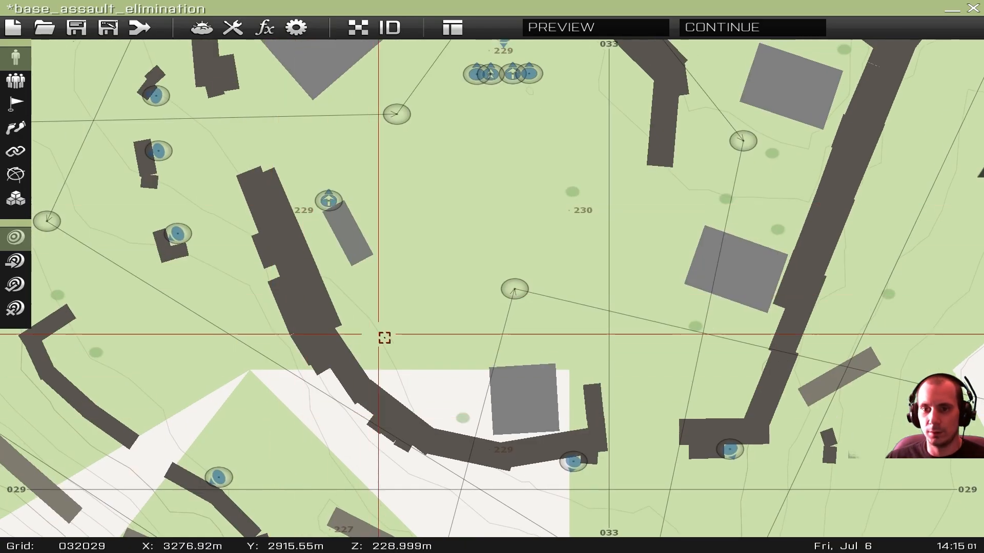
right_click_drag(368, 324, 343, 231)
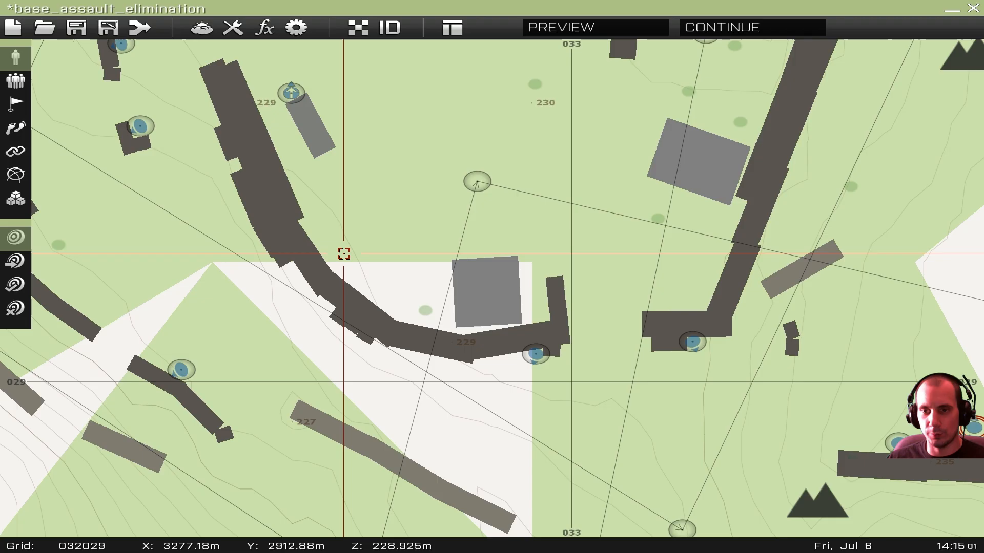
double_click(342, 252)
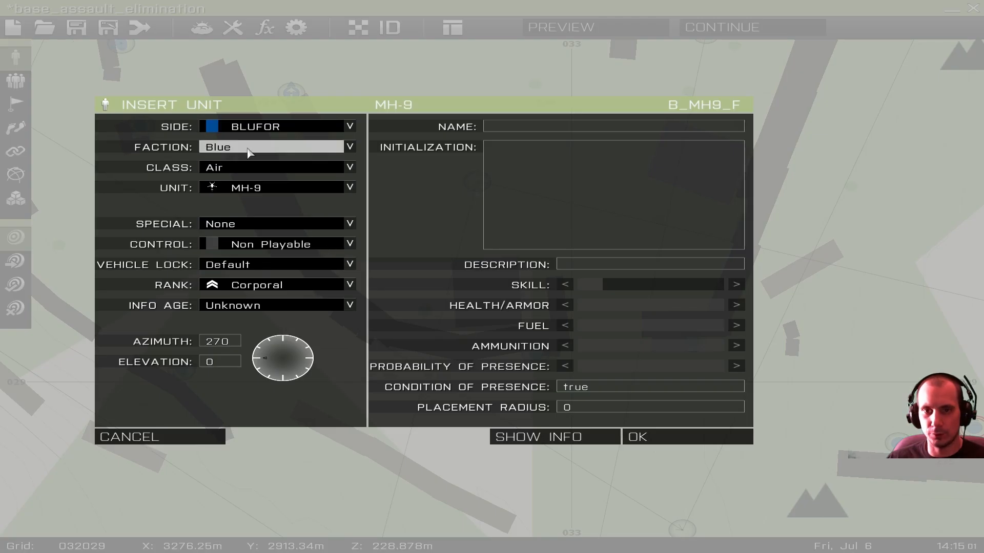
left_click(231, 168)
left_click(238, 193)
left_click(239, 190)
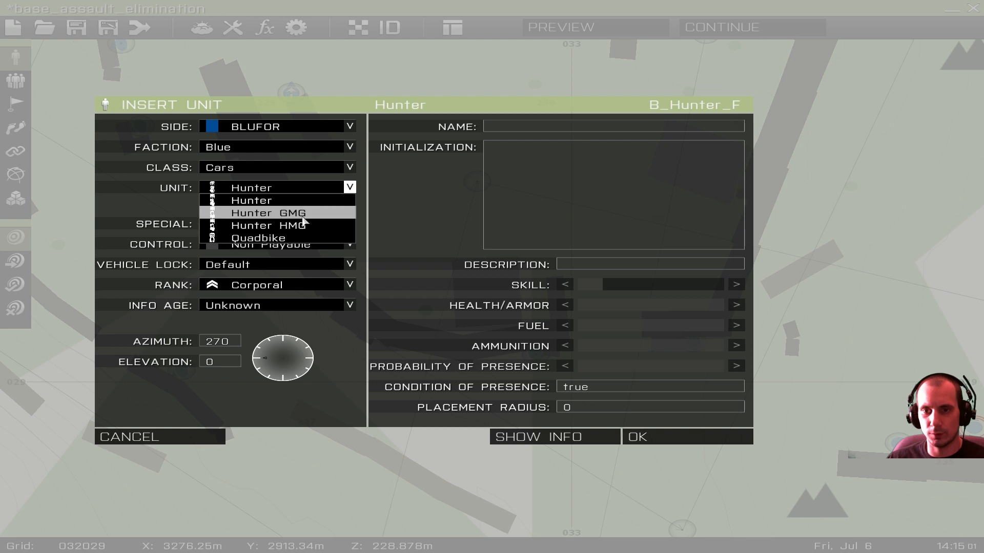
left_click(289, 226)
left_click(671, 437)
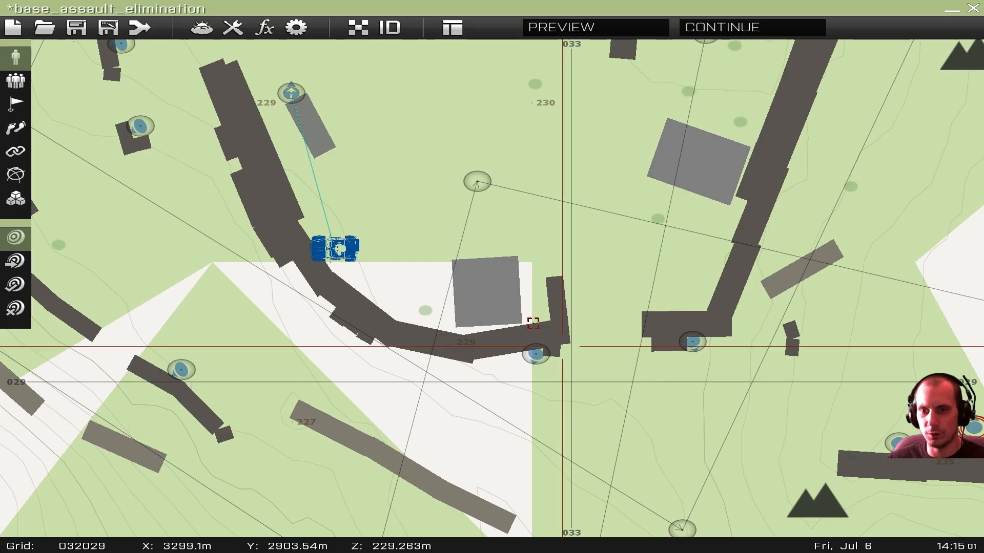
- Detach the Hunter HMG from the nearby soldier's group and turn it to face northeast beside the wall
left_click(15, 81)
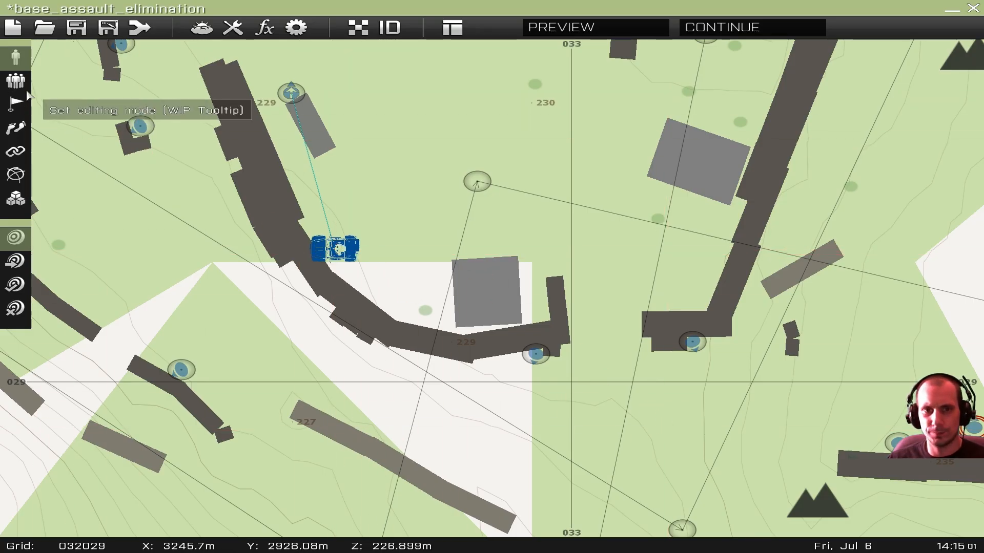
key("F1")
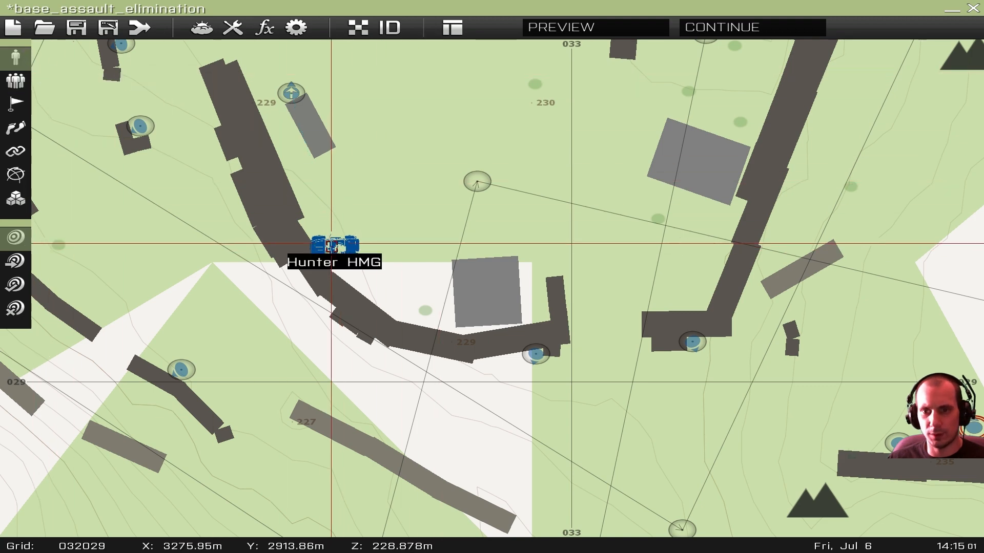
double_click(361, 229)
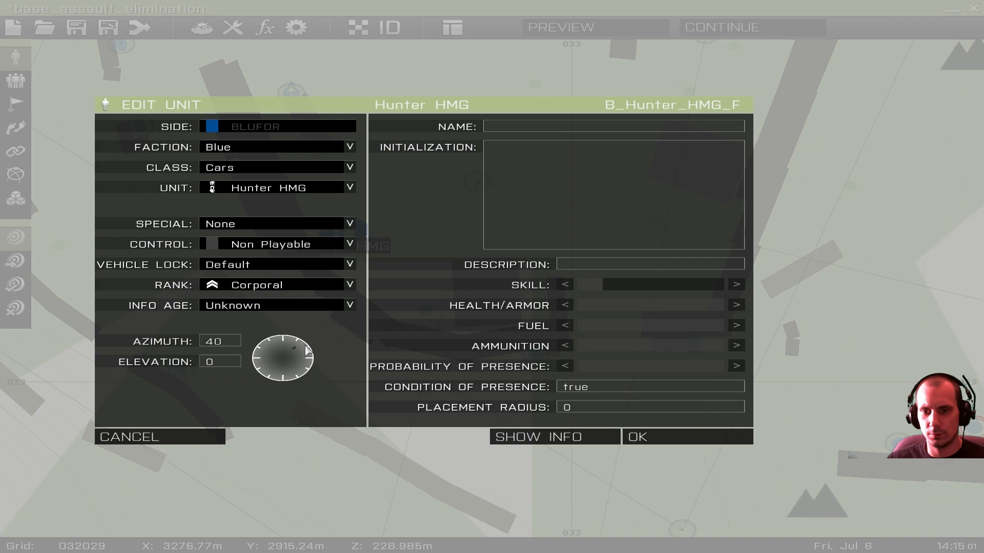
left_click(666, 437)
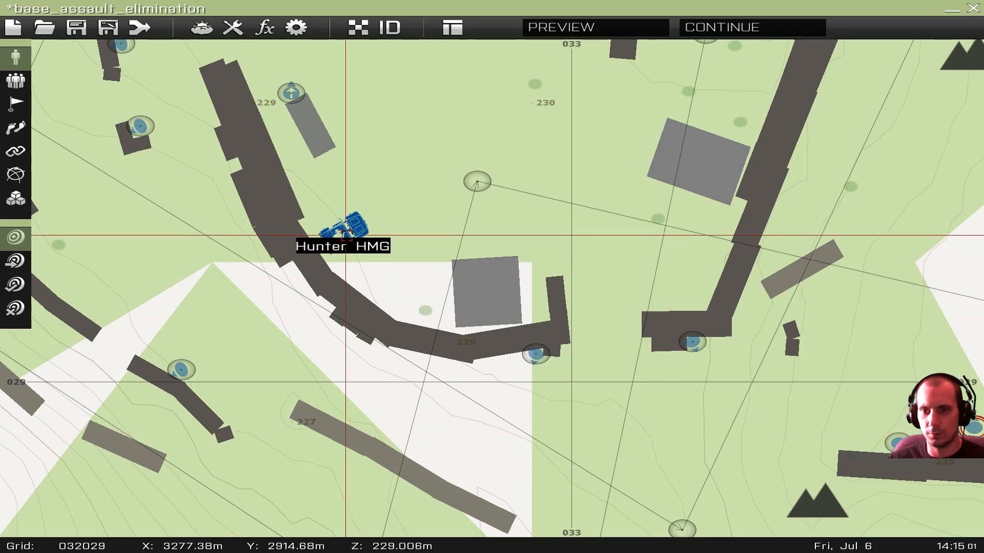
- Examine the placement of units and waypoints from Camp Maxwell down to the squad at Agios Ioannis
scroll(345, 234, "down", 5)
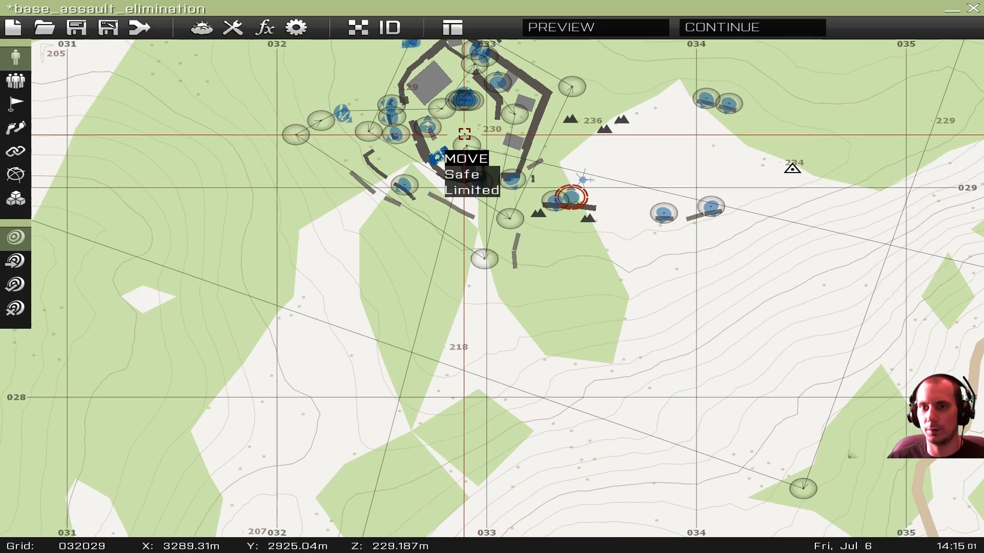
scroll(465, 135, "down", 1)
right_click_drag(484, 104, 367, 256)
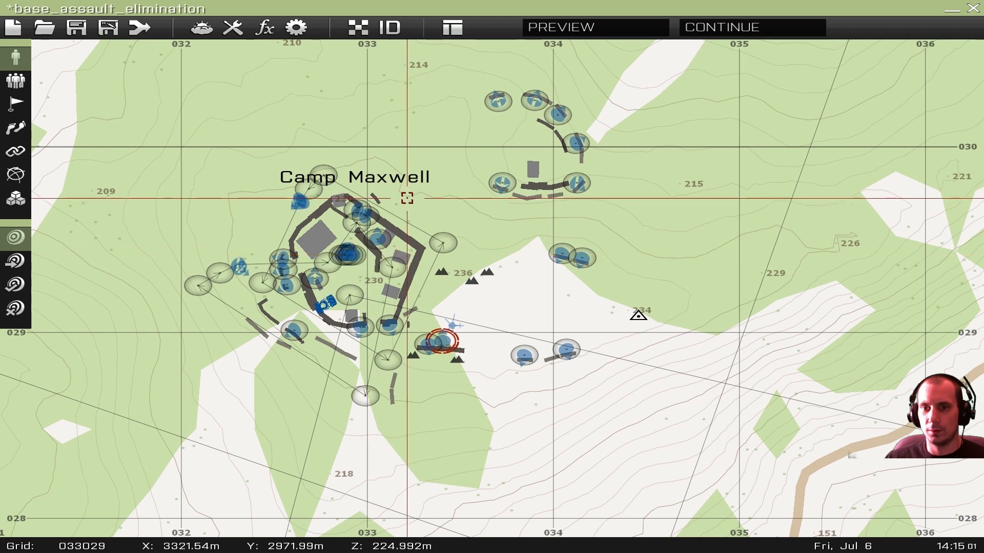
right_click_drag(473, 122, 173, 74)
scroll(512, 194, "down", 4)
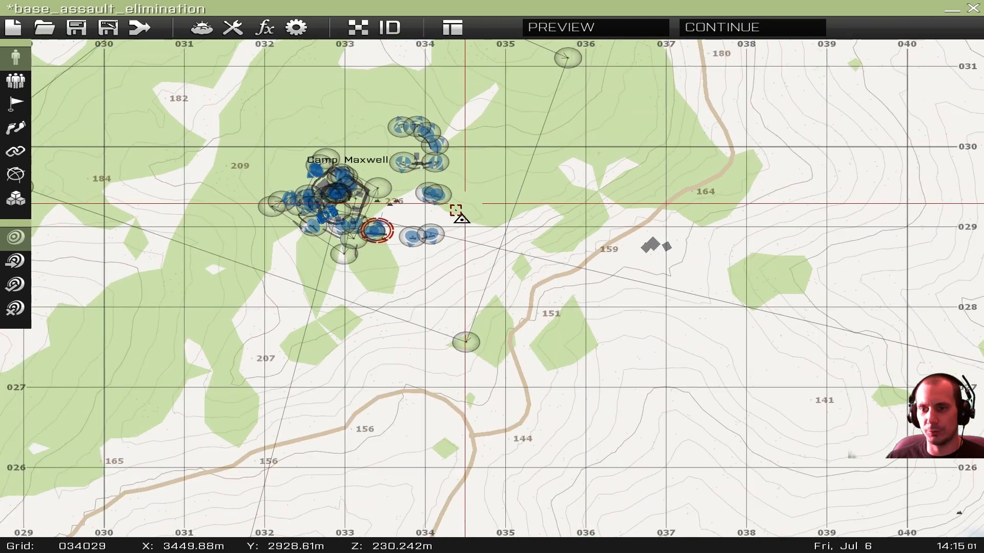
scroll(439, 308, "up", 4)
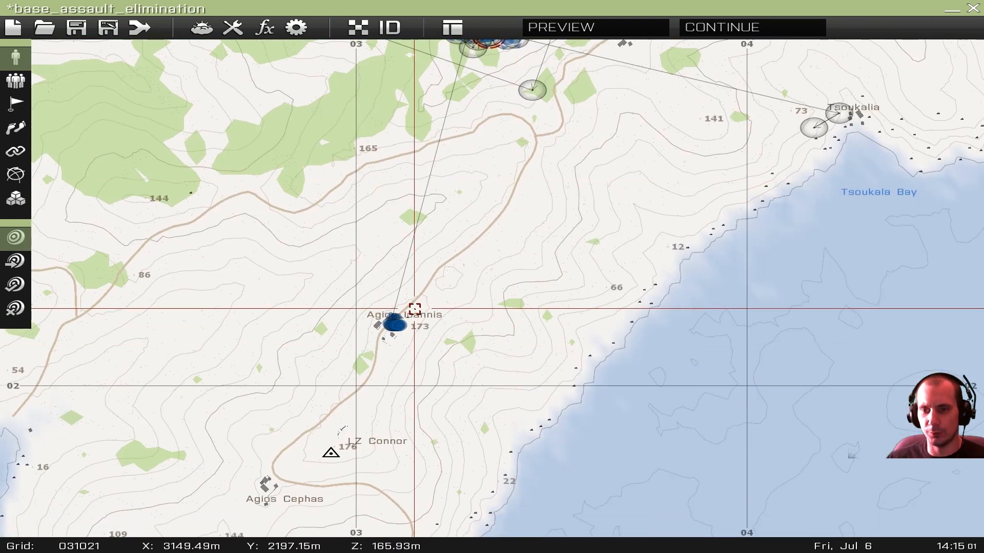
scroll(397, 321, "up", 2)
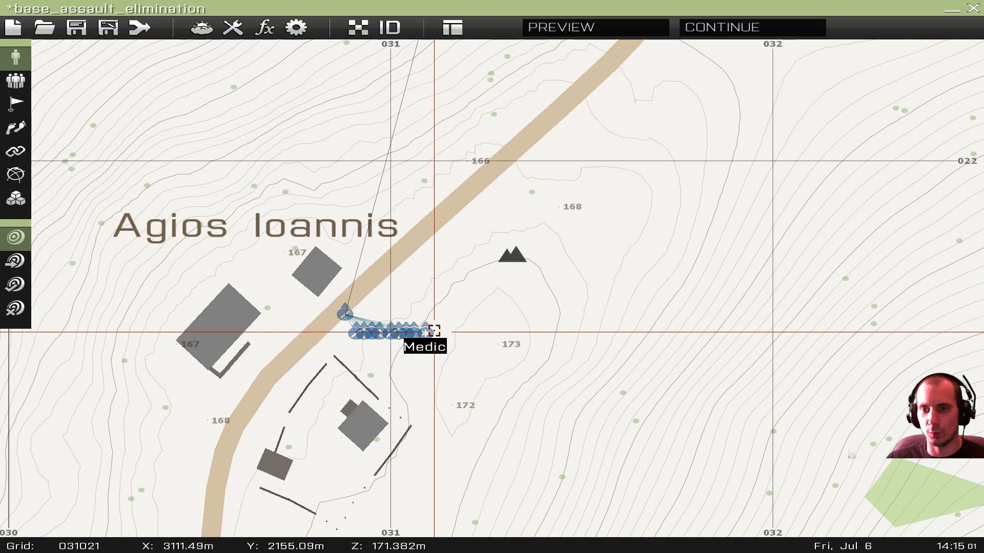
scroll(476, 237, "down", 4)
right_click_drag(498, 194, 446, 413)
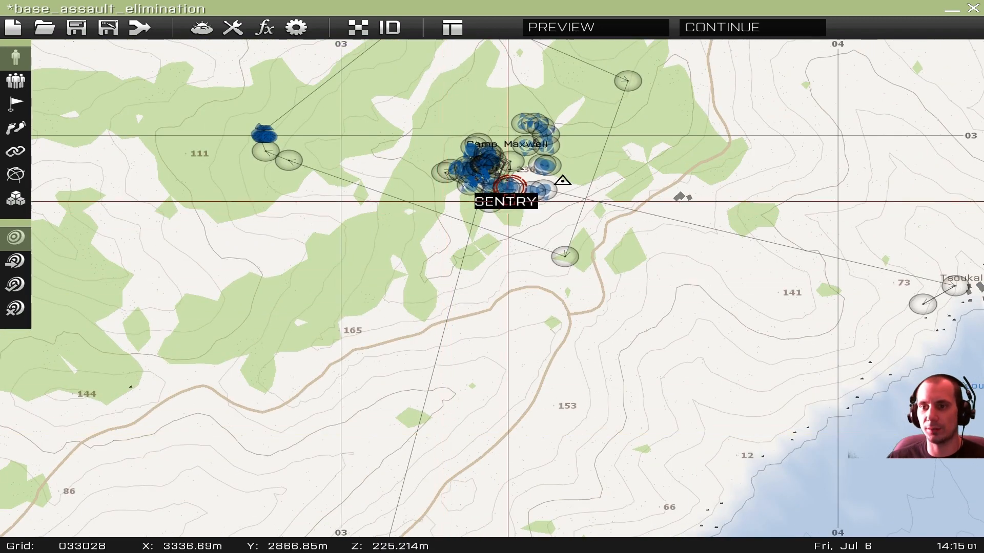
- Move the player rifleman from beside the helicopter to the squad's position at Agios Ioannis
scroll(501, 204, "up", 3)
scroll(505, 220, "up", 4)
right_click_drag(514, 118, 490, 199)
left_click_drag(483, 137, 452, 415)
right_click_drag(460, 418, 515, 51)
scroll(423, 472, "down", 5)
left_click_drag(452, 415, 424, 220)
right_click_drag(418, 420, 424, 215)
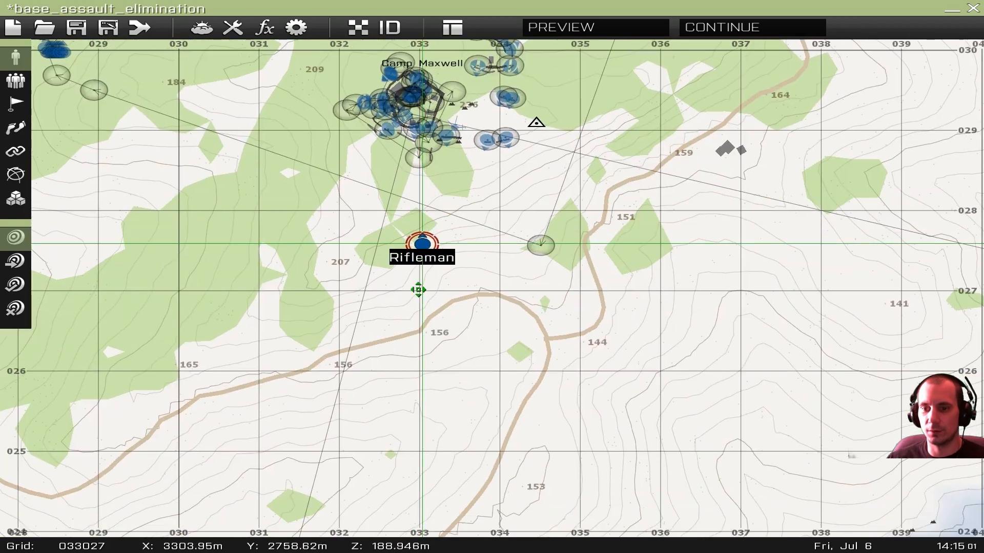
left_click_drag(424, 220, 481, 154)
right_click_drag(384, 419, 483, 150)
left_click_drag(481, 155, 405, 197)
right_click_drag(412, 423, 405, 198)
scroll(394, 250, "up", 5)
left_click_drag(405, 198, 253, 193)
- Preview the mission from Agios Ioannis, switch to third-person view and walk past the squad onto the open hillside
left_click(551, 27)
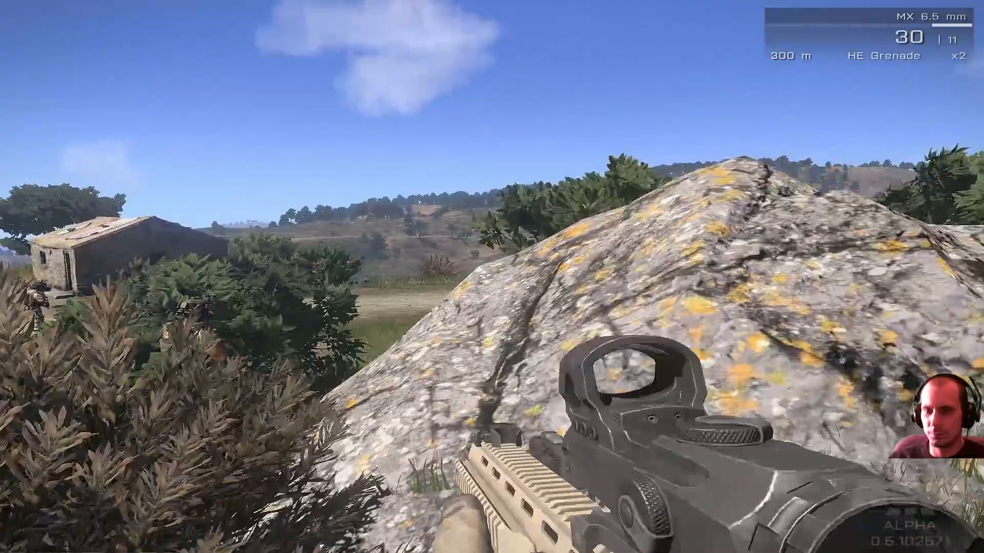
key("w")
key("KP_Enter")
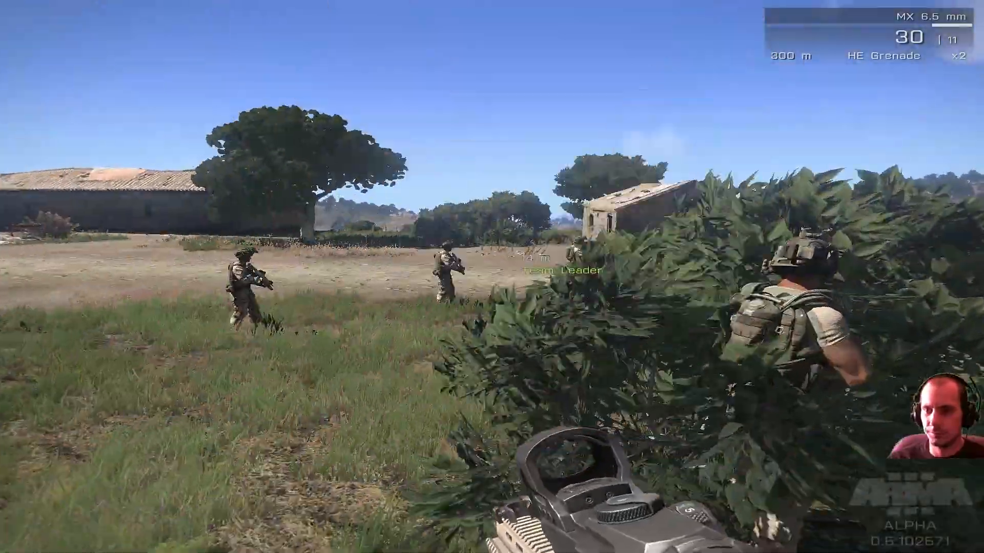
key("w")
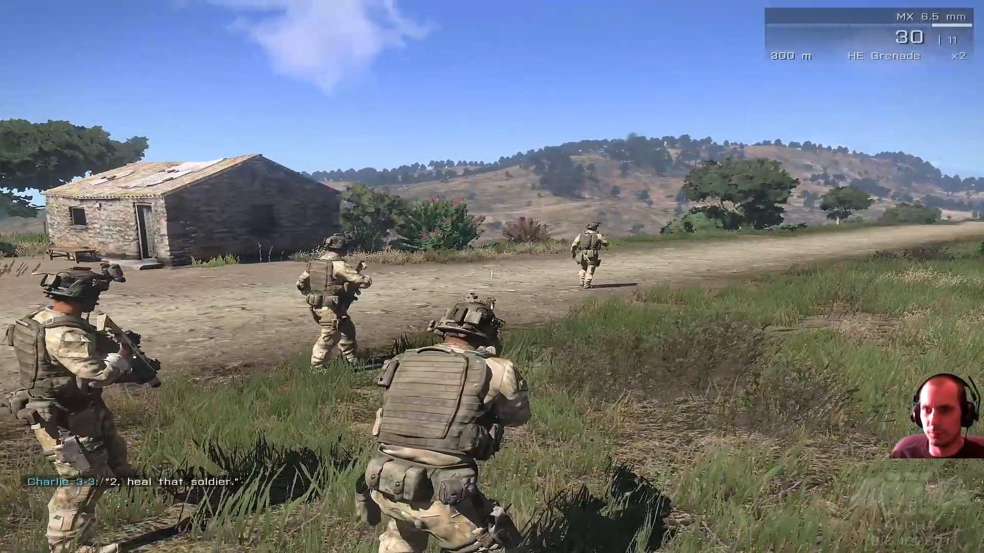
key("w")
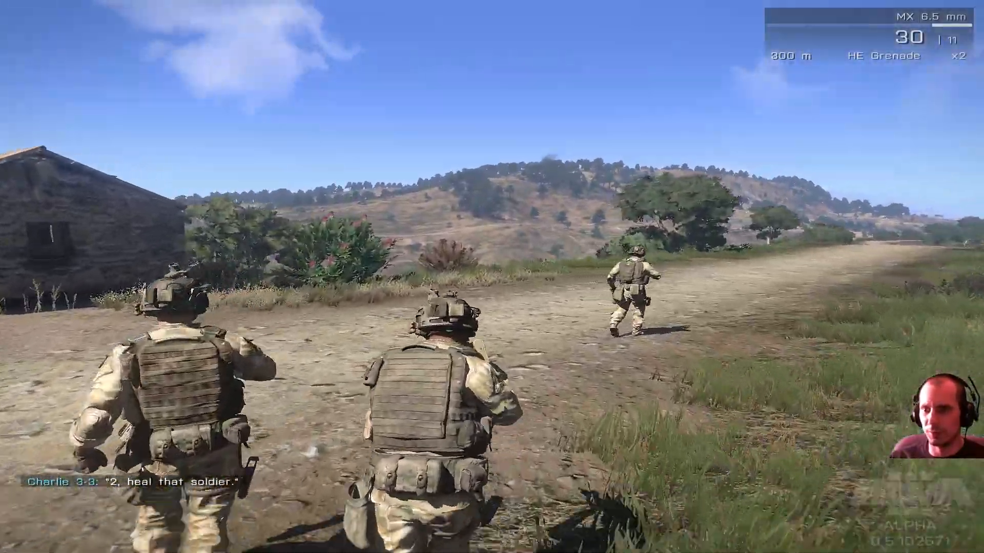
key("w")
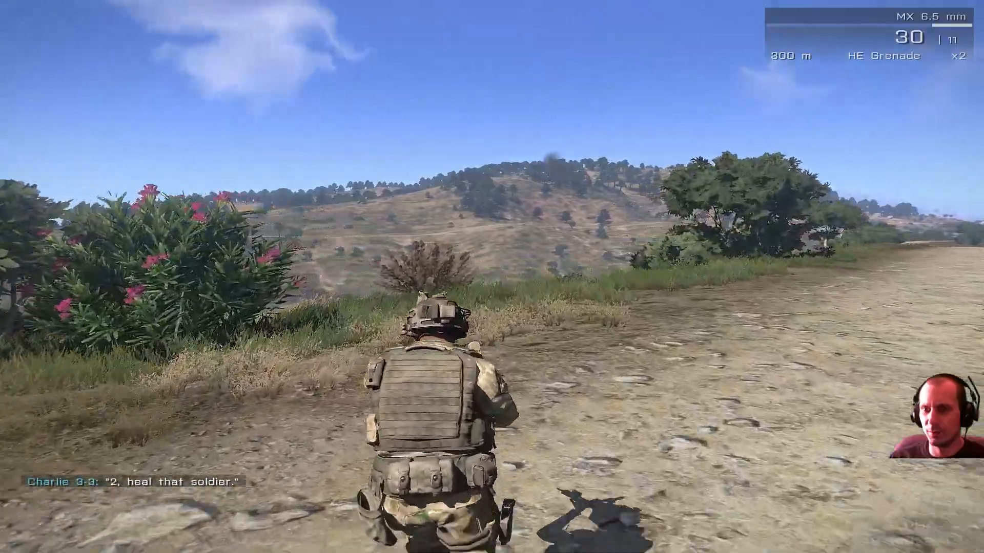
key("w")
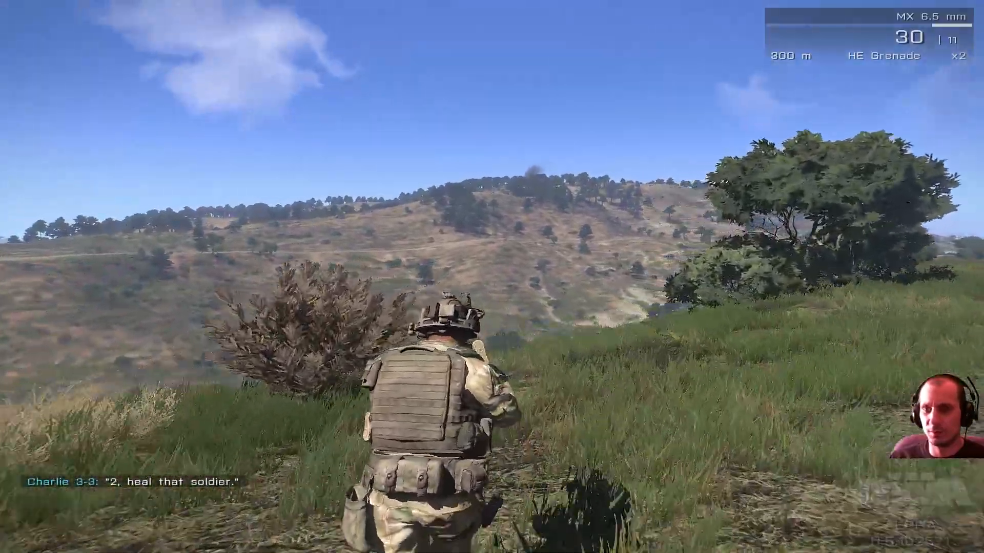
key("w")
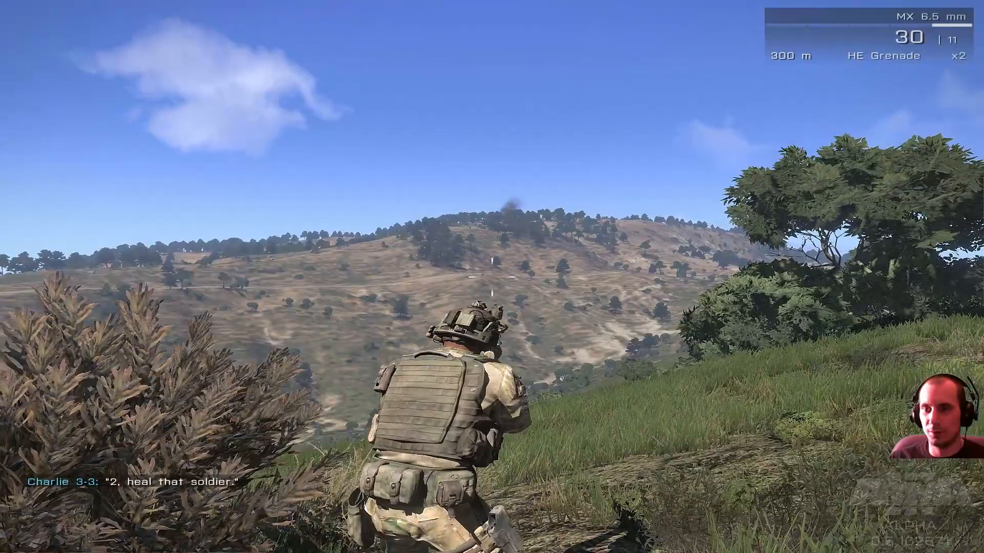
- Inspect the distant hilltop camp through the binoculars and return to the editor
key("b")
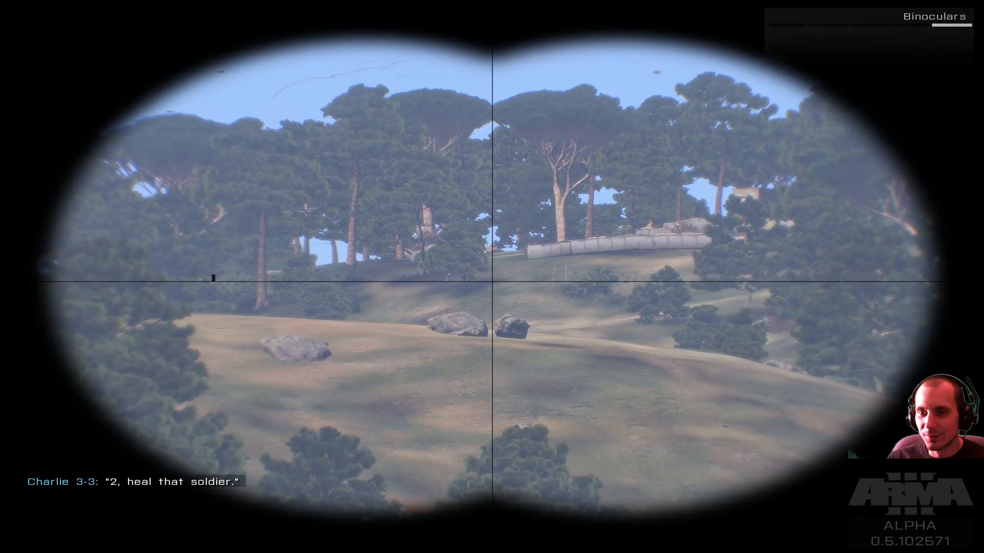
key("Escape")
left_click(134, 496)
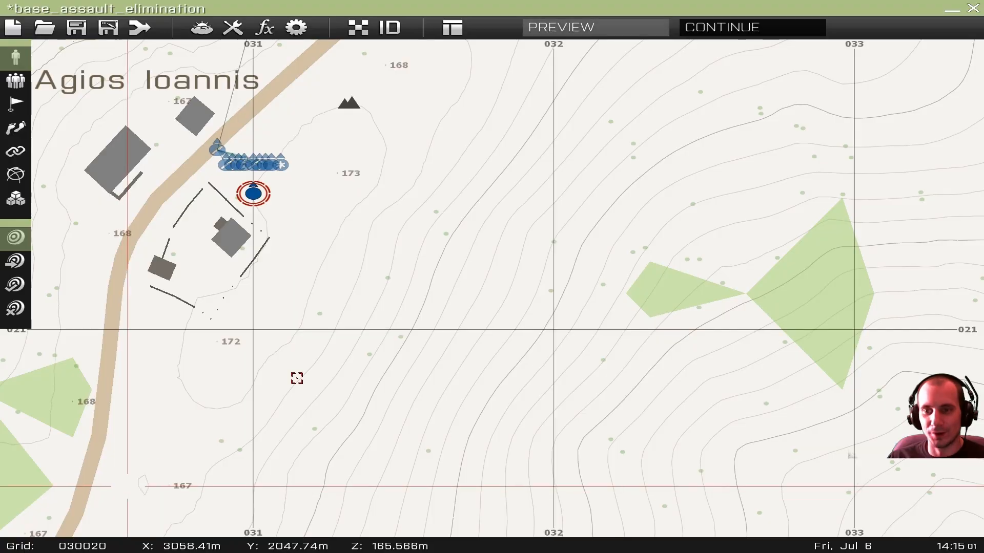
- Move the player rifleman from Agios Ioannis back into Camp Maxwell, southeast of the Hunter HMG near the cargo post
key("w")
right_click_drag(381, 335, 455, 215)
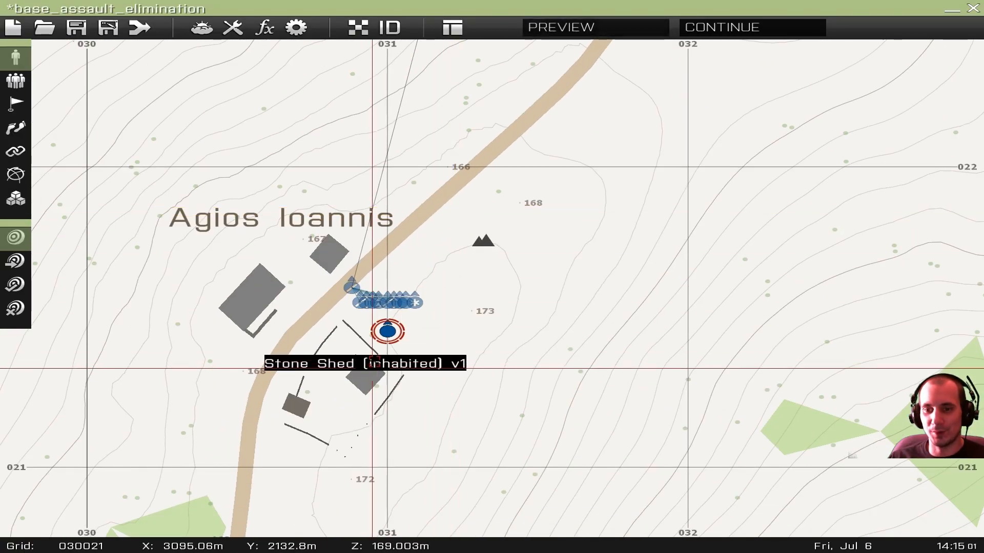
left_click_drag(386, 333, 564, 123)
scroll(568, 169, "down", 4)
scroll(564, 123, "down", 3)
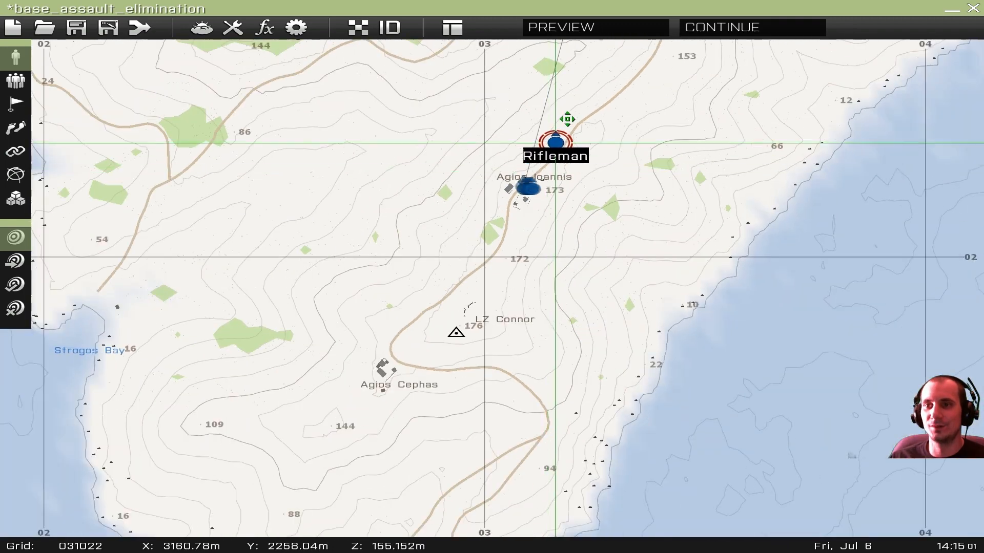
right_click_drag(564, 123, 459, 487)
left_click_drag(459, 487, 510, 223)
scroll(512, 254, "up", 5)
right_click_drag(511, 223, 477, 391)
left_click_drag(476, 391, 383, 257)
scroll(445, 351, "up", 5)
right_click_drag(383, 257, 402, 349)
left_click_drag(401, 349, 355, 259)
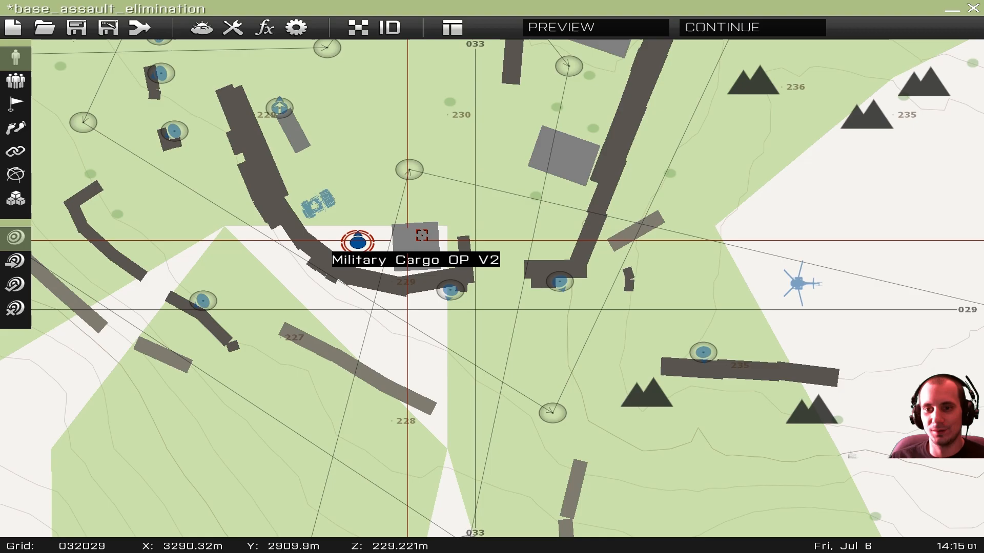
- Preview the mission, walk around the Hunter HMG to inspect its placement by the wall, and return to the editor
left_click(594, 27)
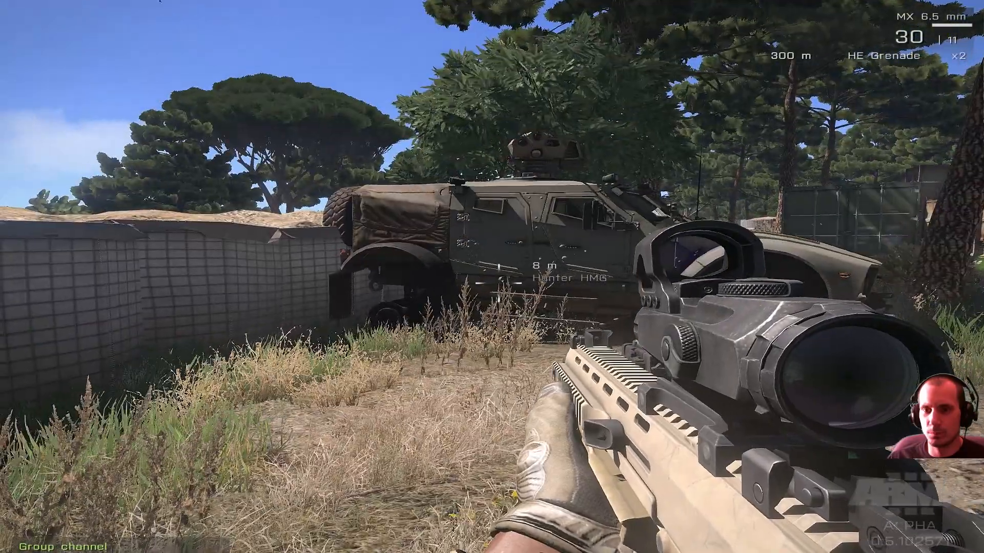
key("w")
key("w")
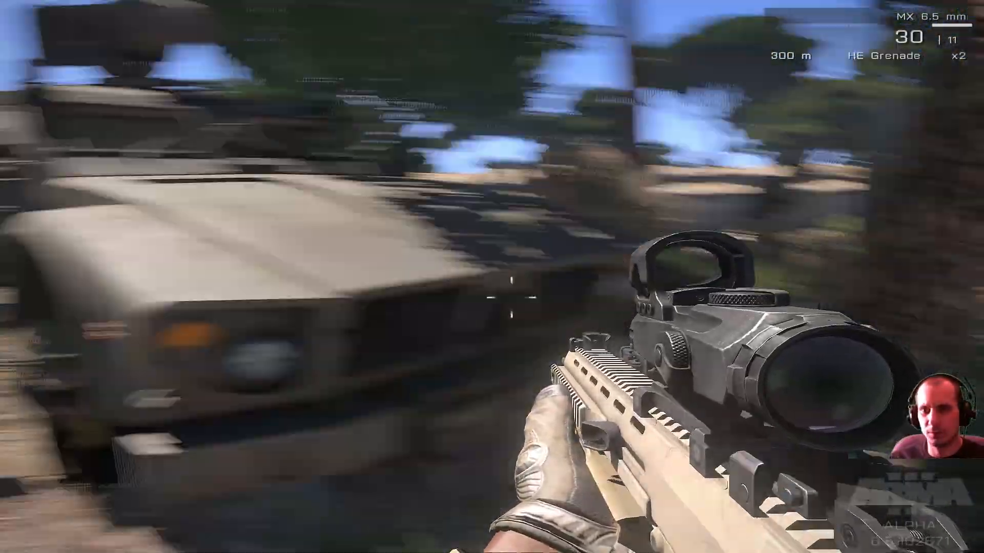
key("w")
key("a")
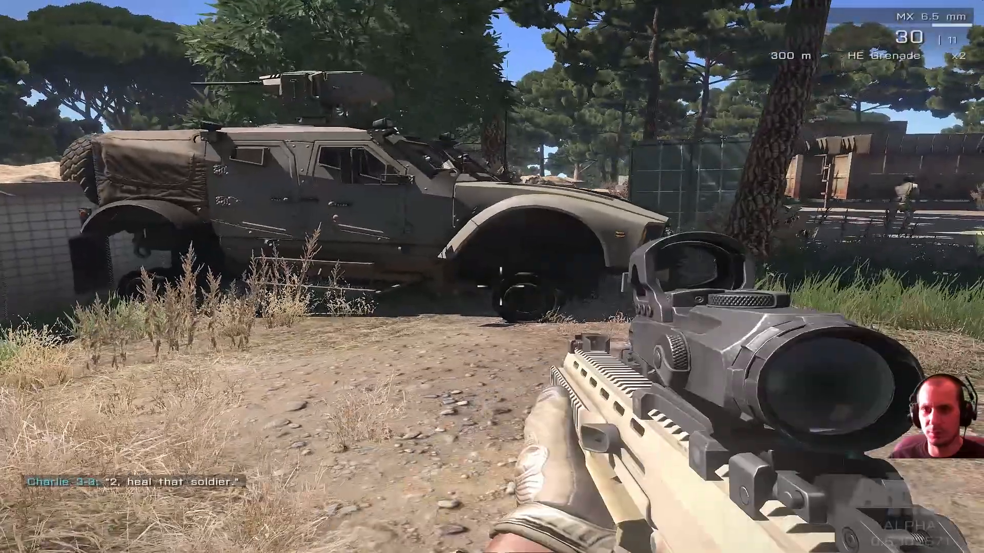
key("Escape")
left_click(75, 496)
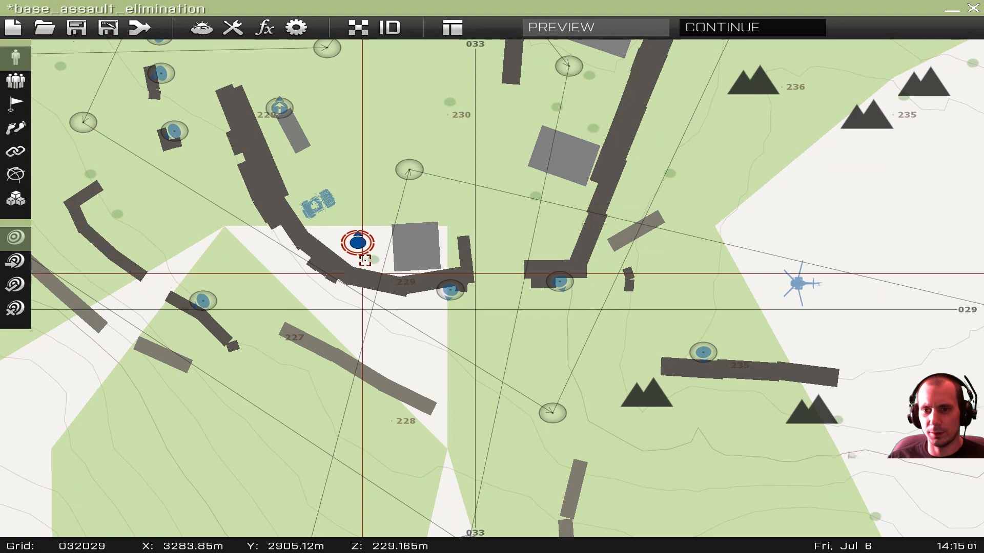
- Move the Hunter HMG northeast into the open yard away from the wall, preview the mission to check it, and return to the editor
left_click_drag(316, 205, 345, 177)
left_click(632, 31)
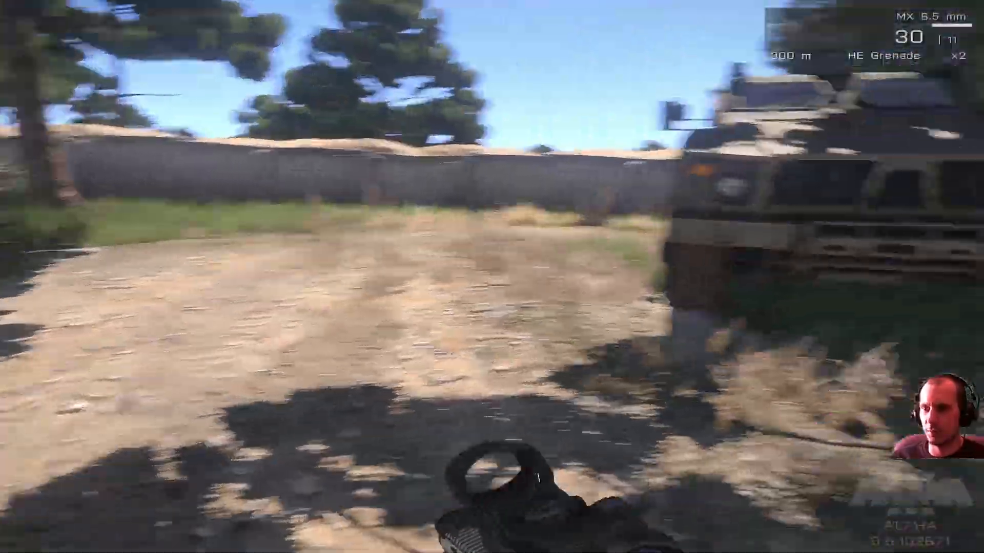
key("Escape")
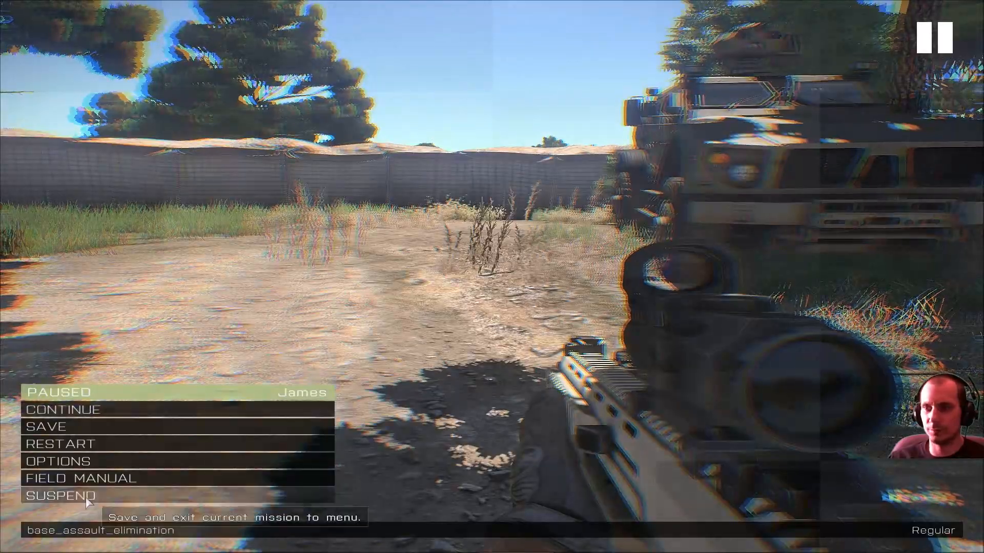
left_click(61, 495)
- Shift the Hunter HMG slightly southeast, preview the mission to view the squad in the camp yard, and return to the editor
left_click_drag(342, 182, 351, 202)
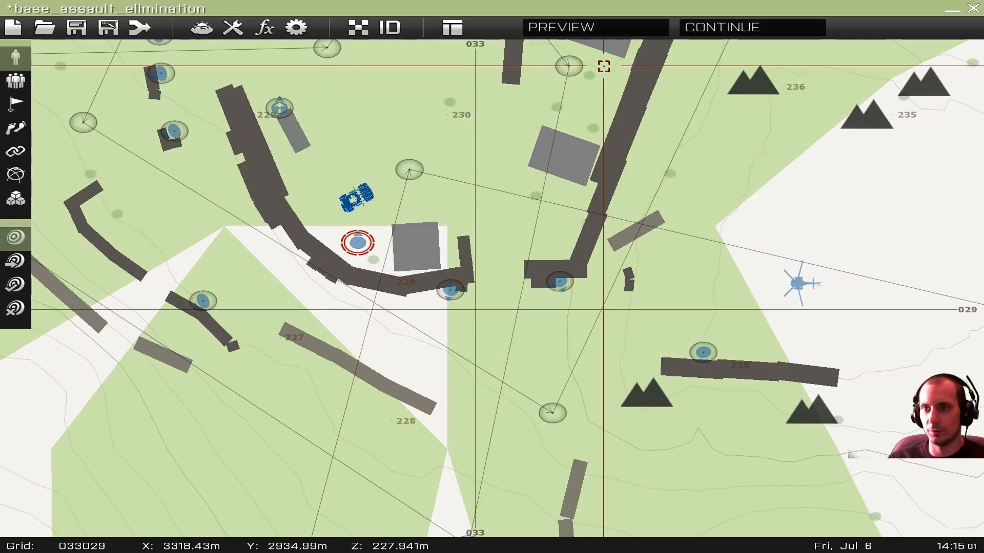
left_click(569, 28)
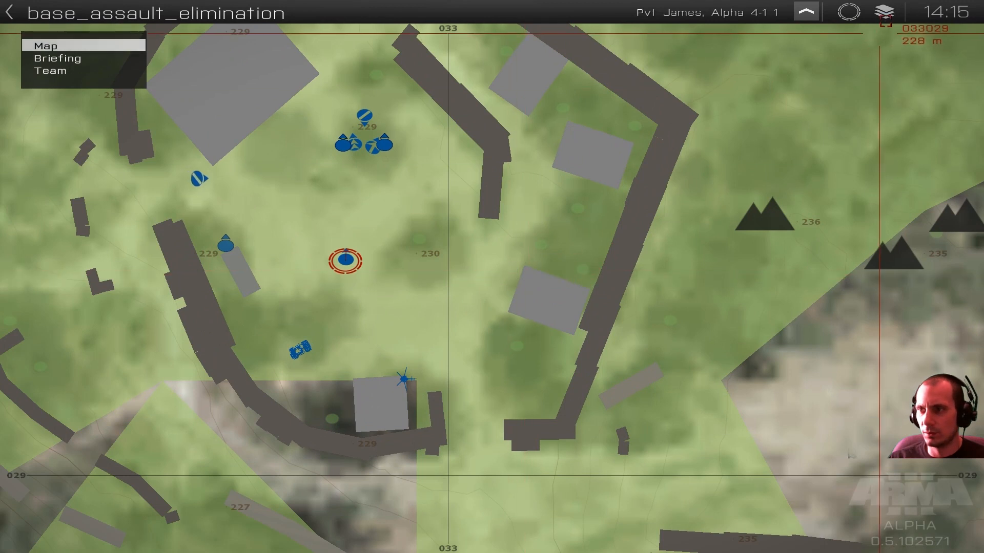
left_click(885, 14)
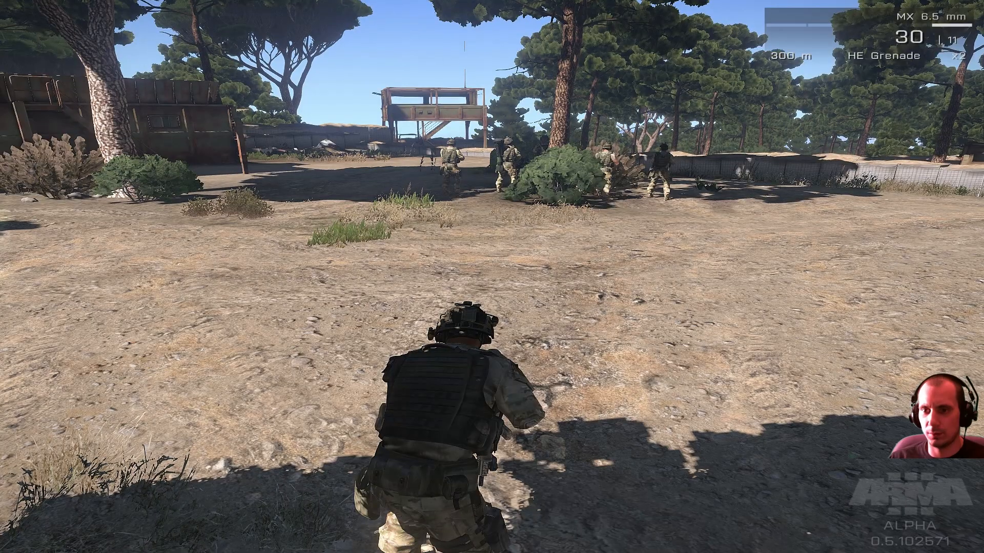
key("Escape")
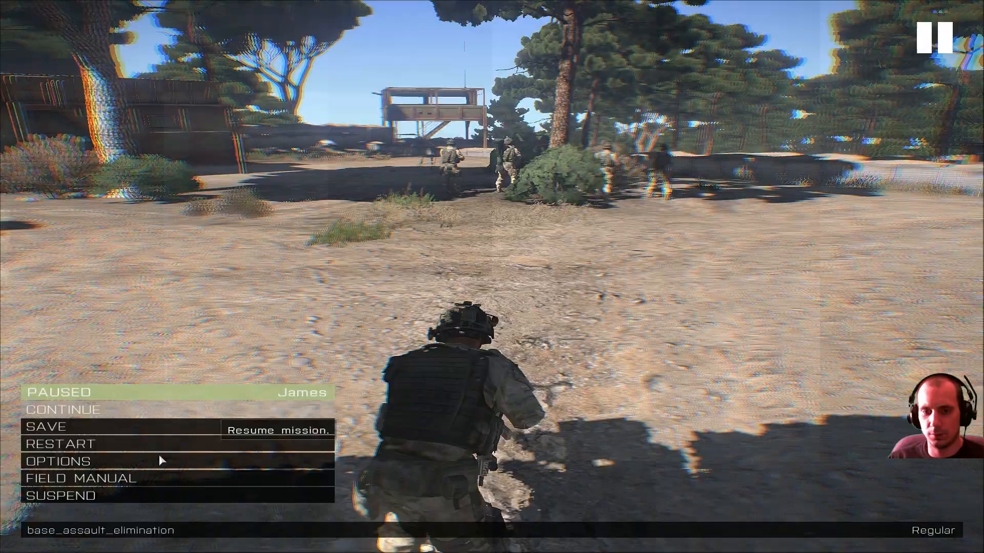
left_click(176, 494)
- Move the infantry squad south, just west of the 230 height point, and place the player rifleman between the squad and the Hunter HMG
right_click_drag(409, 169, 419, 282)
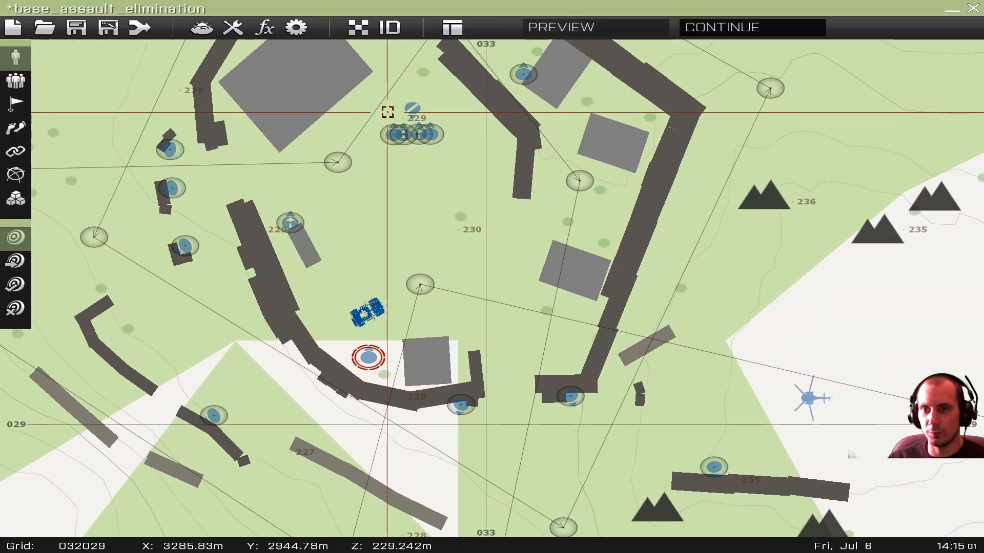
left_click(413, 109)
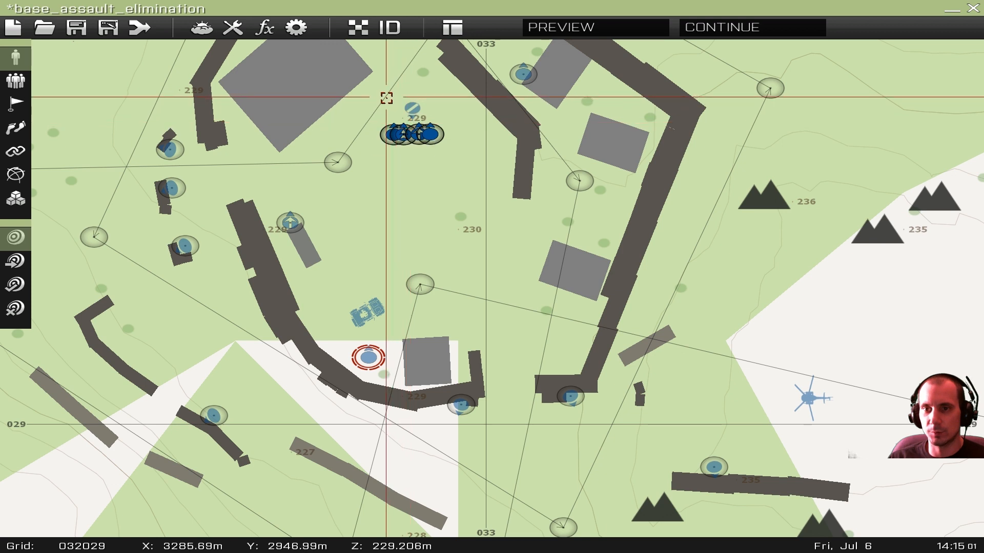
left_click_drag(411, 108, 405, 203)
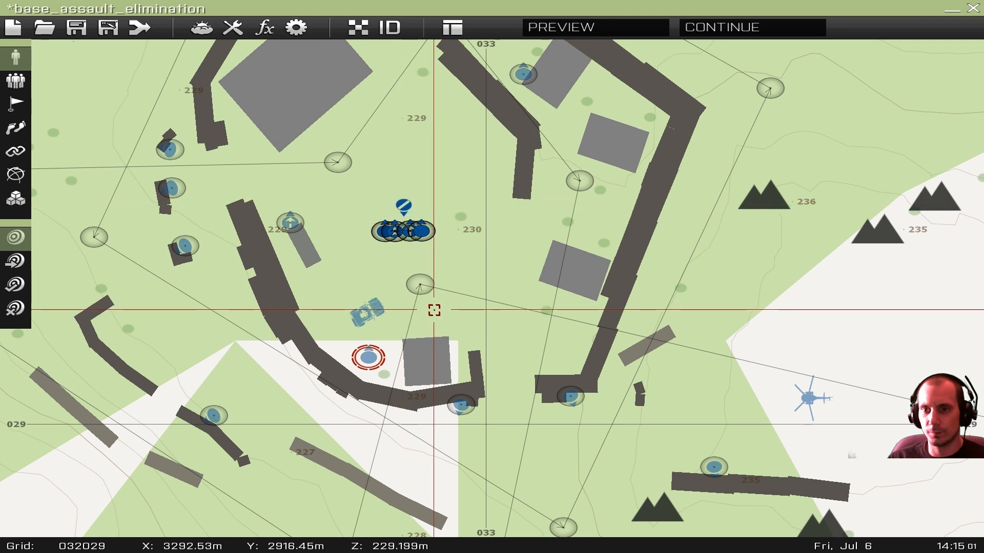
left_click_drag(371, 352, 364, 266)
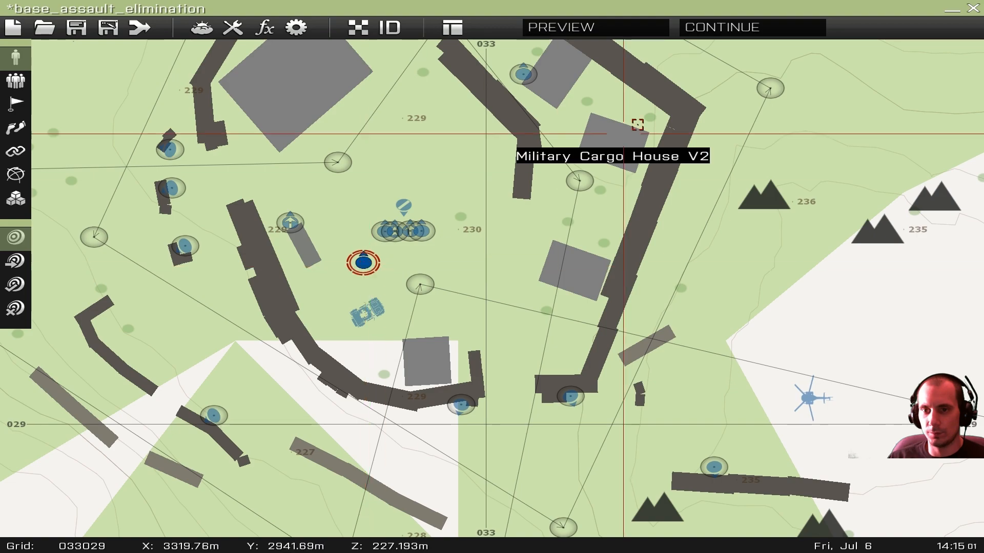
- Preview the mission, inspect the marksman through the rifle scope, walk out to the parked helicopter, and return to the editor
left_click(596, 29)
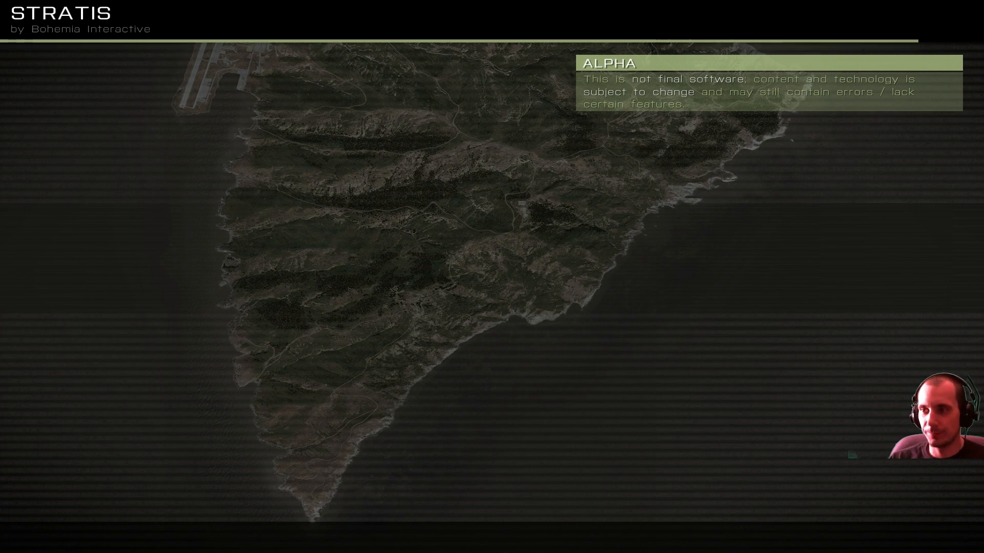
key("w")
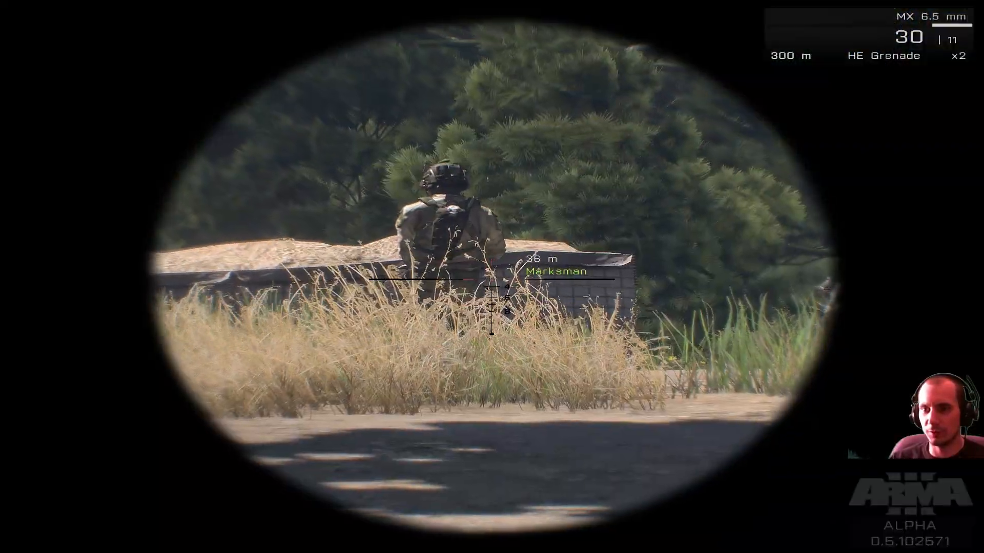
right_click(492, 277)
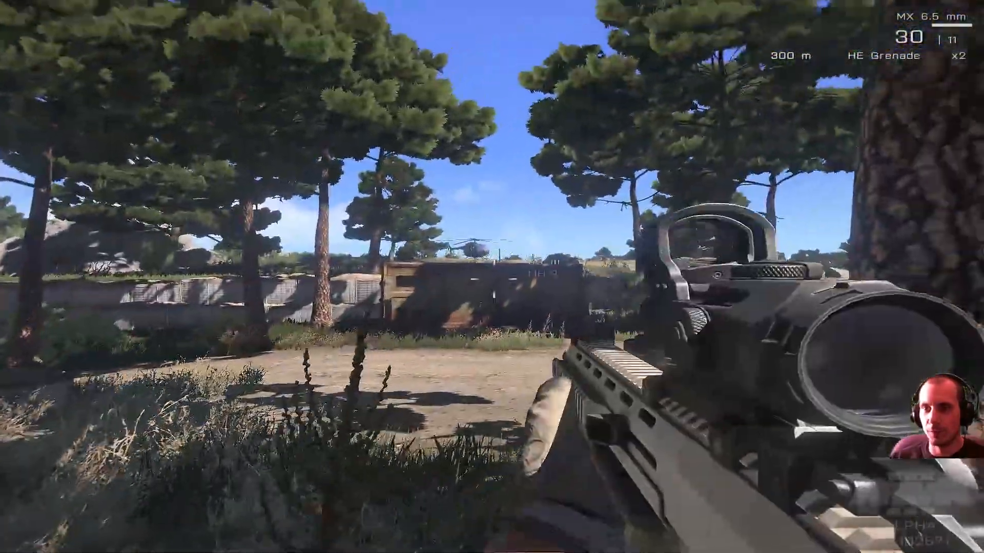
right_click(492, 276)
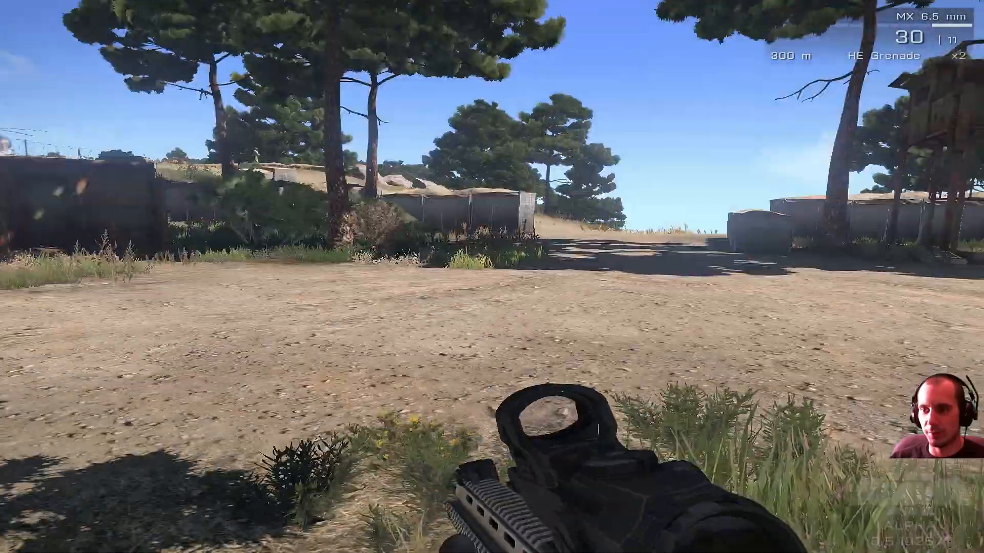
key("equal")
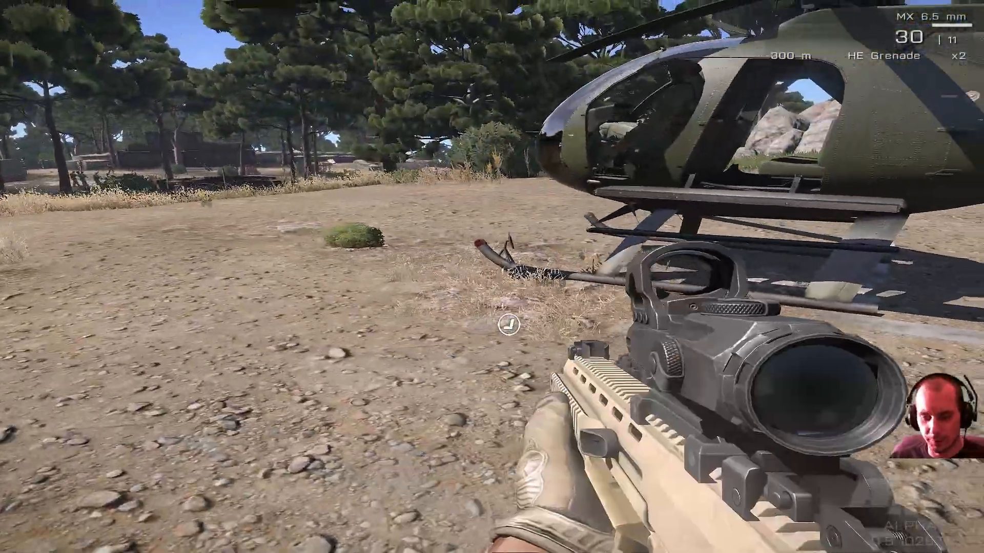
key("Escape")
left_click(114, 497)
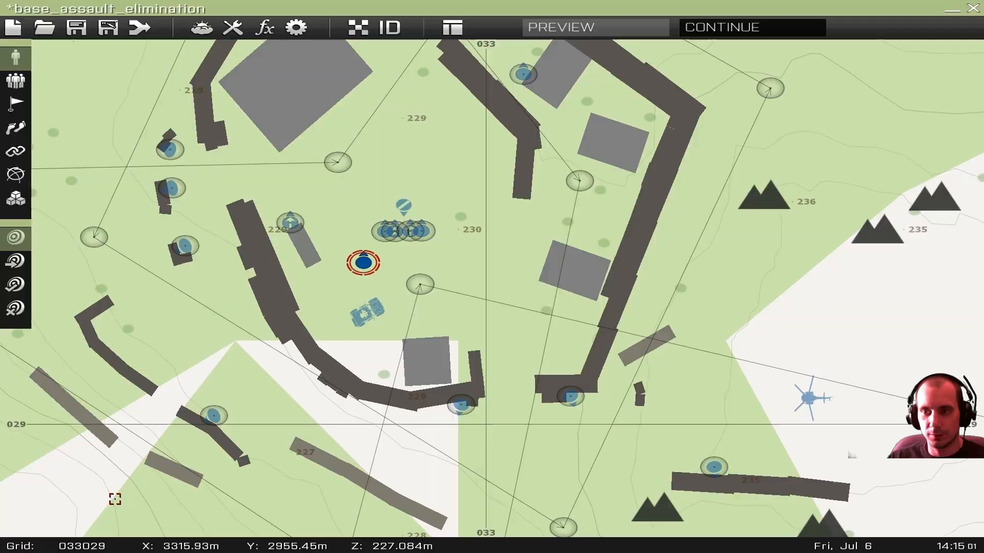
- Examine the unit positions around Camp Maxwell and the patrol waypoint routes across the surrounding hills, including those to Tsoukalia and Agios Ioannis
right_click_drag(773, 301, 419, 210)
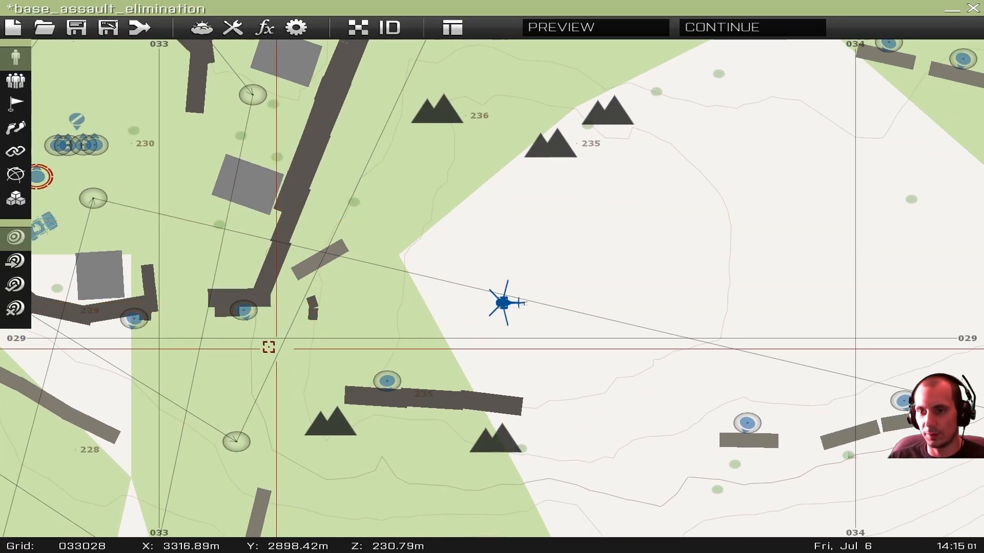
scroll(387, 241, "down", 5)
scroll(351, 152, "down", 4)
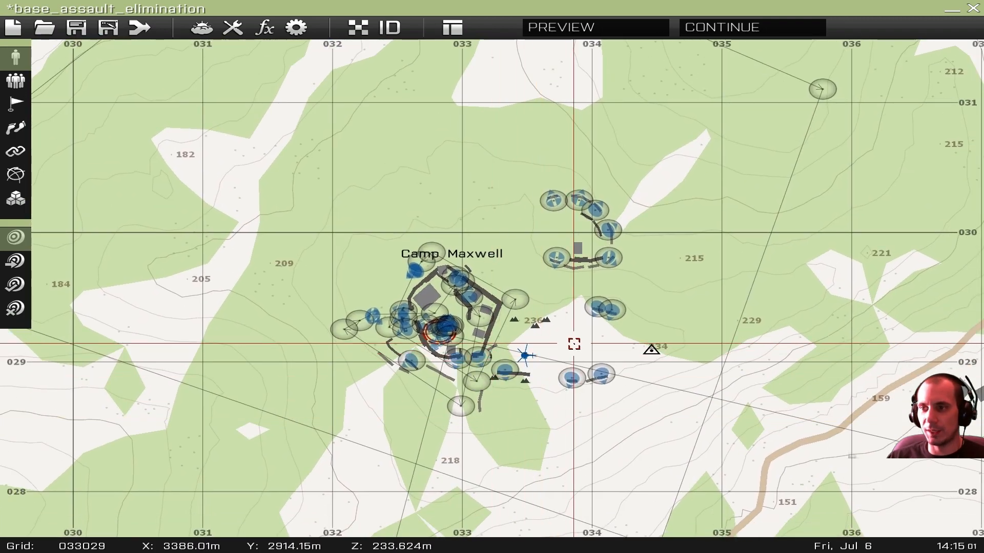
scroll(442, 395, "down", 5)
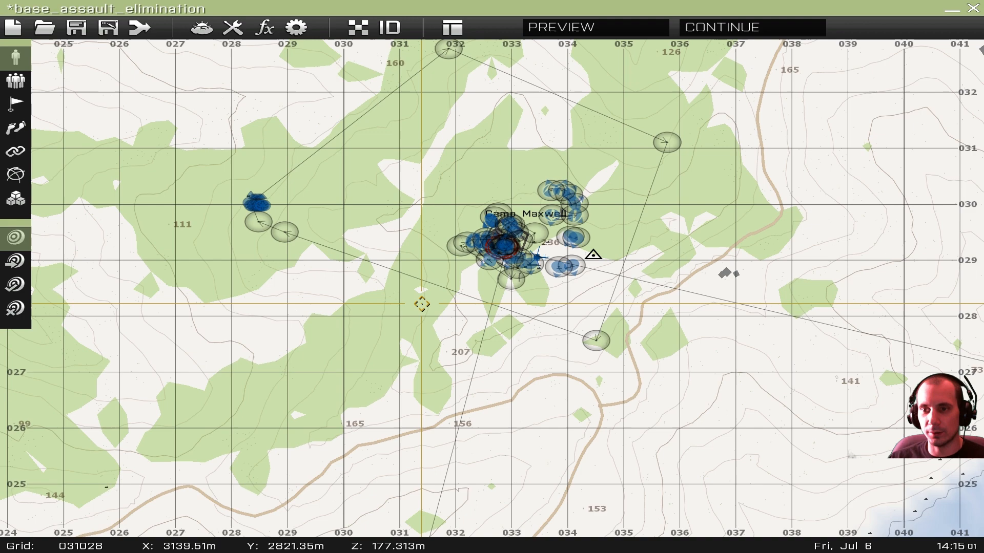
right_click_drag(422, 301, 303, 299)
scroll(336, 307, "up", 5)
right_click_drag(313, 366, 417, 314)
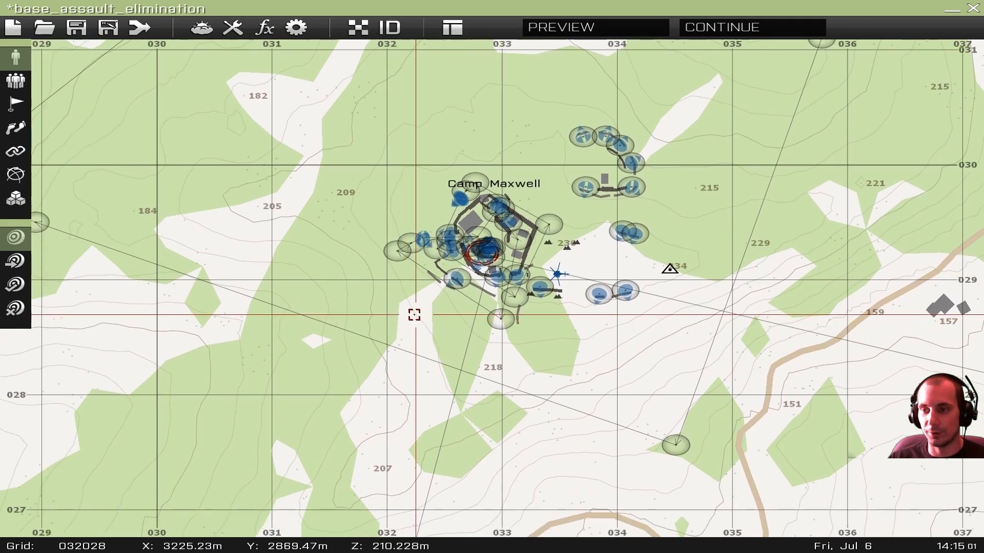
scroll(441, 313, "down", 5)
right_click_drag(567, 354, 482, 334)
scroll(417, 359, "down", 4)
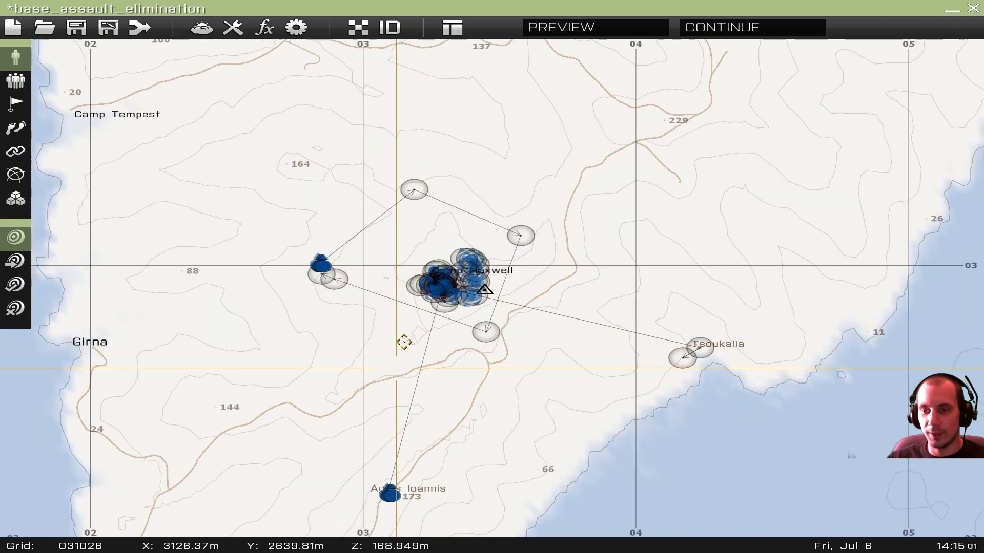
right_click_drag(395, 369, 449, 315)
right_click_drag(483, 262, 441, 400)
scroll(410, 372, "up", 4)
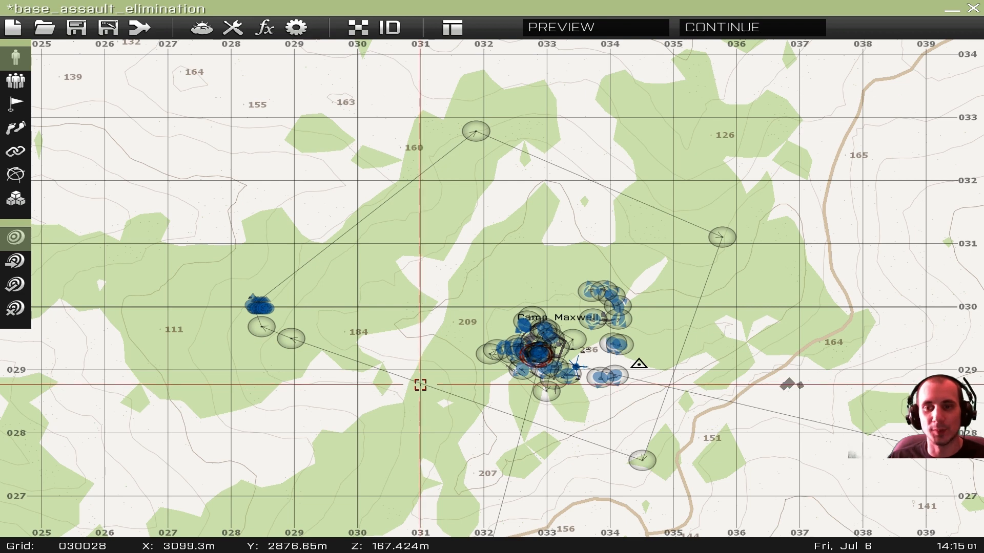
right_click_drag(417, 386, 355, 248)
right_click_drag(452, 312, 432, 303)
scroll(358, 264, "down", 3)
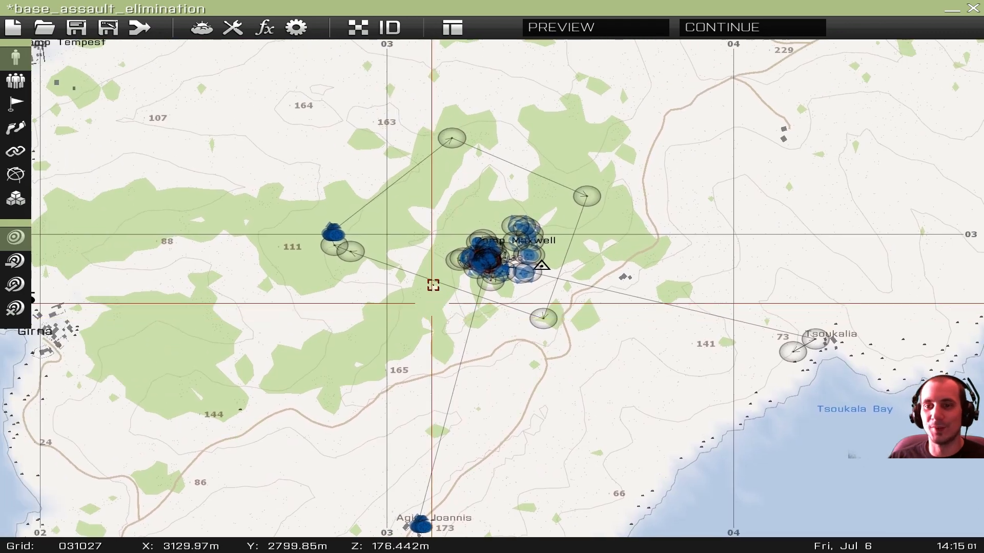
scroll(432, 304, "up", 4)
right_click_drag(550, 322, 577, 292)
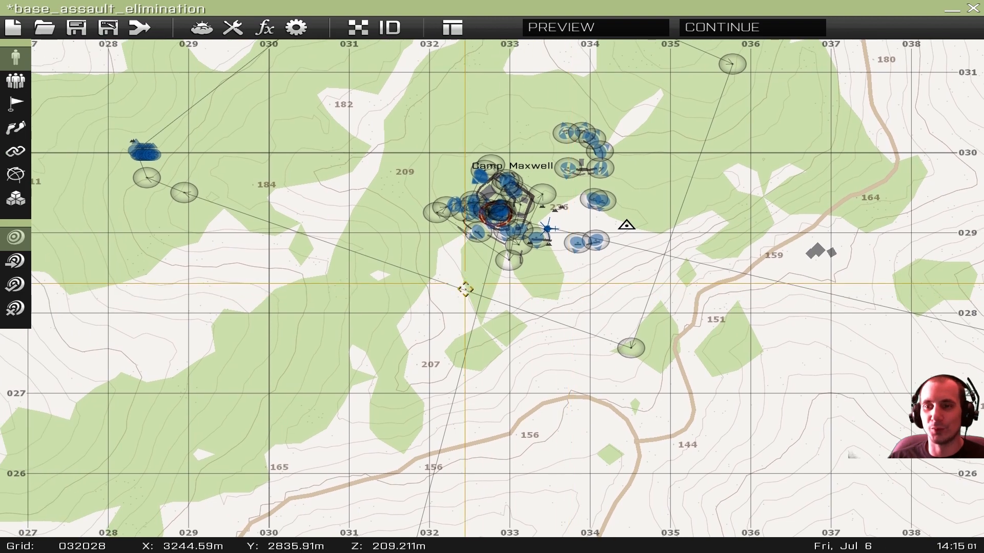
right_click_drag(464, 283, 462, 323)
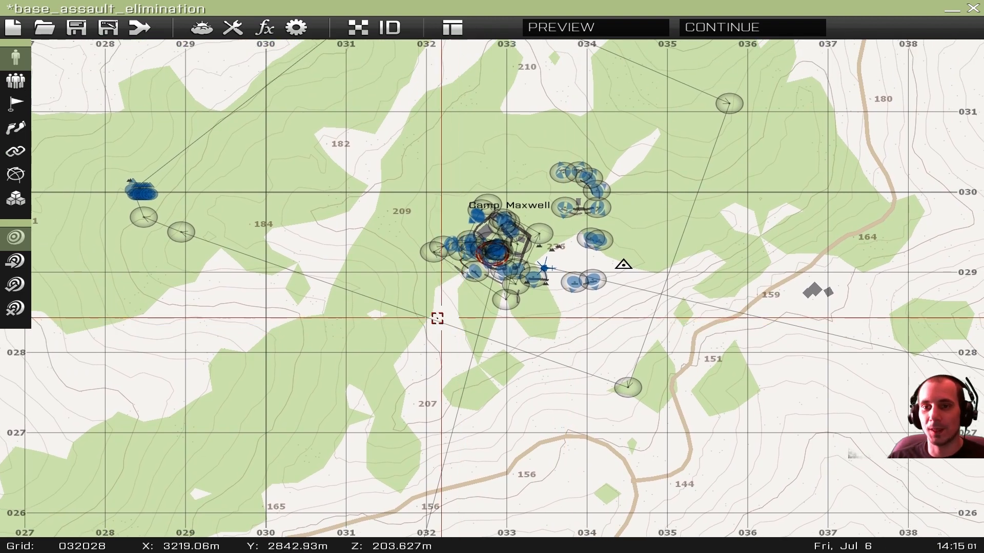
scroll(441, 318, "down", 7)
scroll(427, 318, "up", 5)
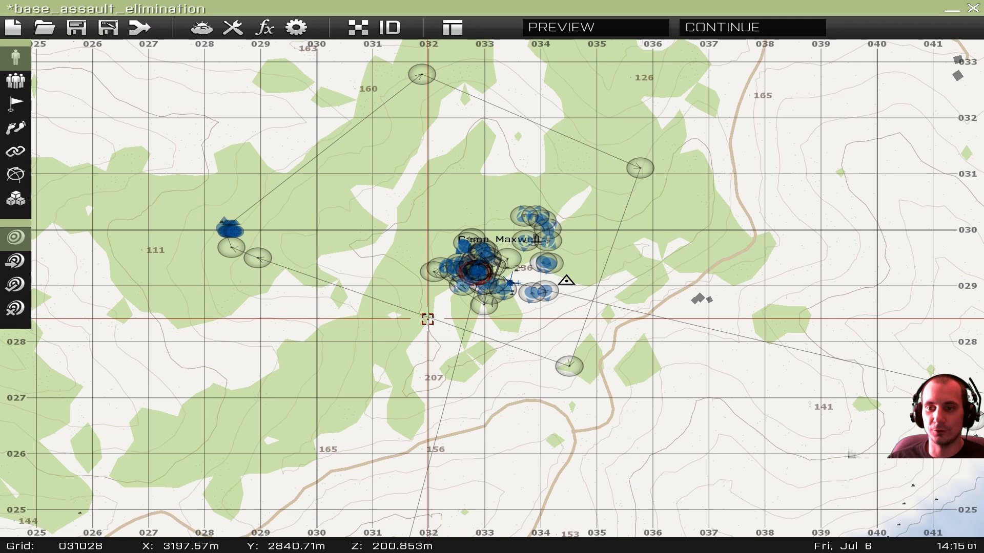
scroll(427, 319, "up", 3)
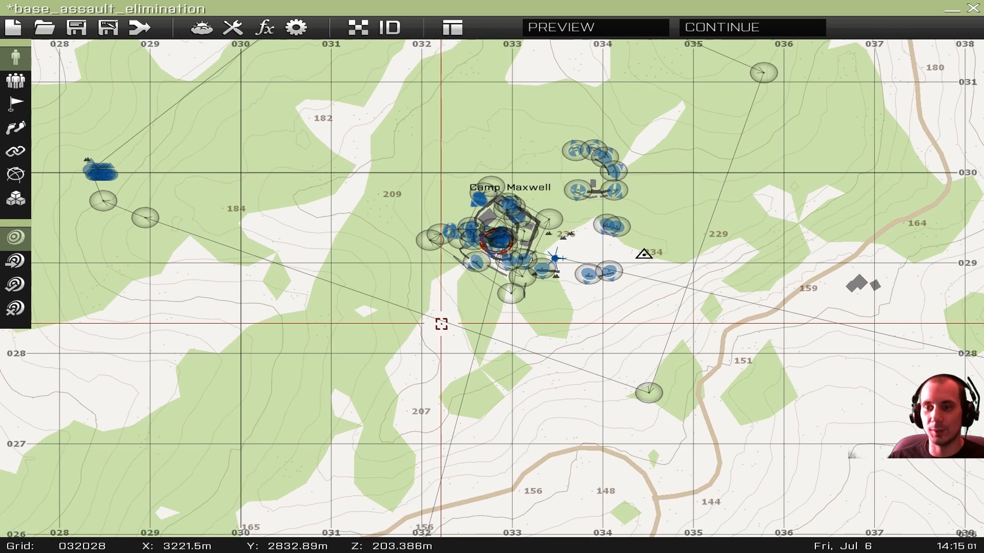
right_click_drag(437, 326, 416, 303)
scroll(477, 271, "down", 4)
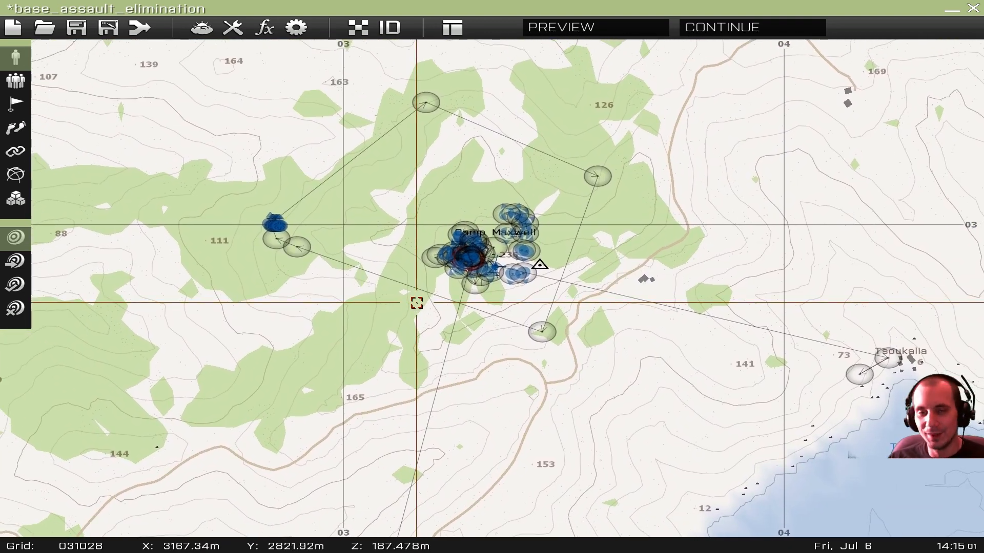